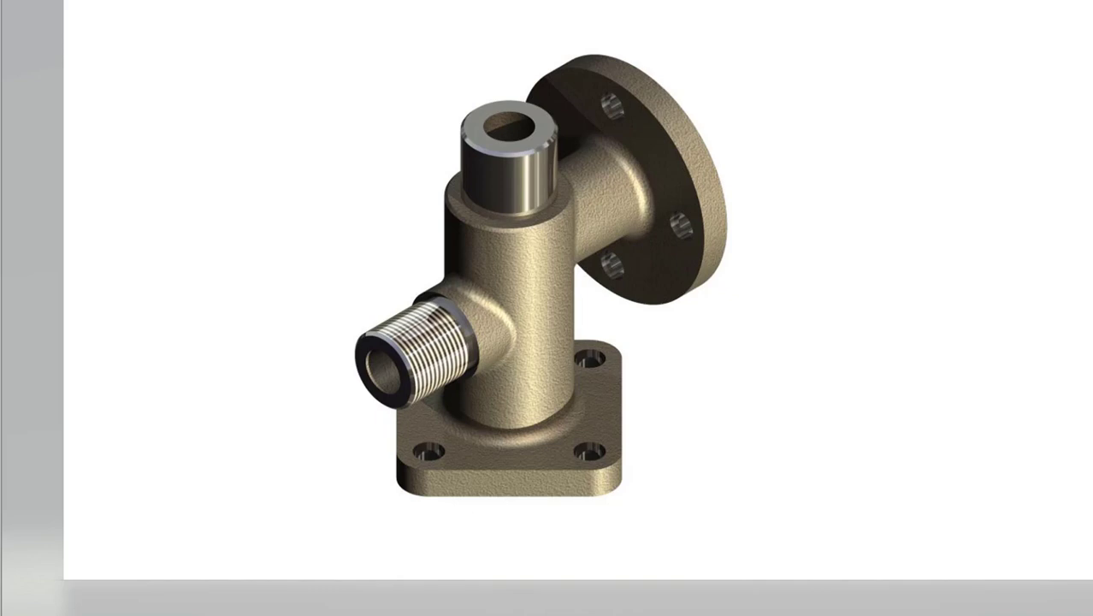
Switch to Inventor and examine section view A-A in the VALVE BODY drawing.
mouse_move(633, 609)
click(658, 556)
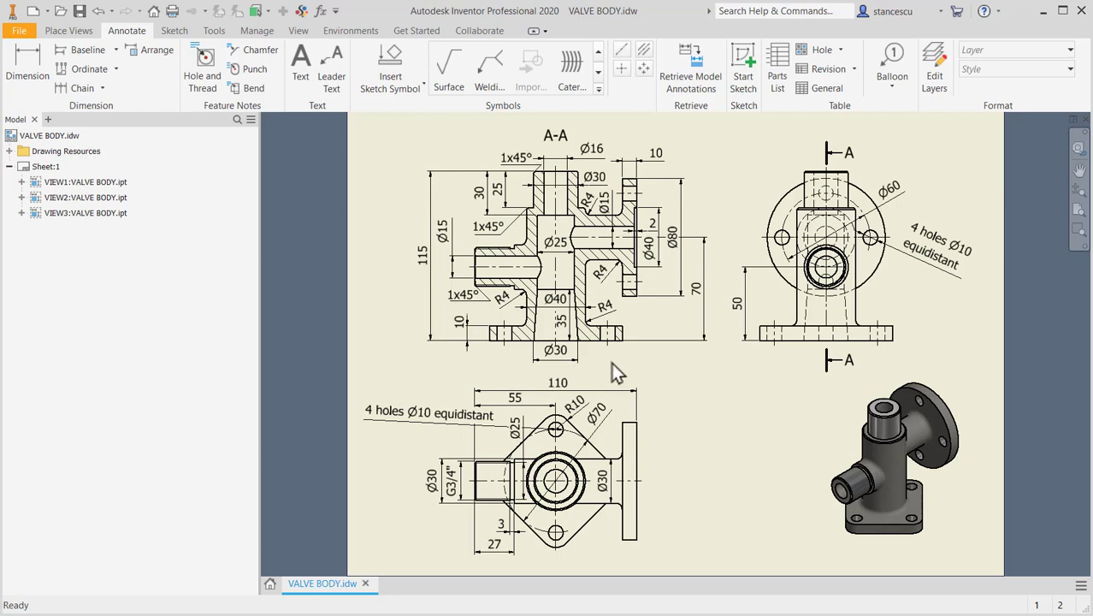
click(578, 360)
drag(578, 360, 581, 185)
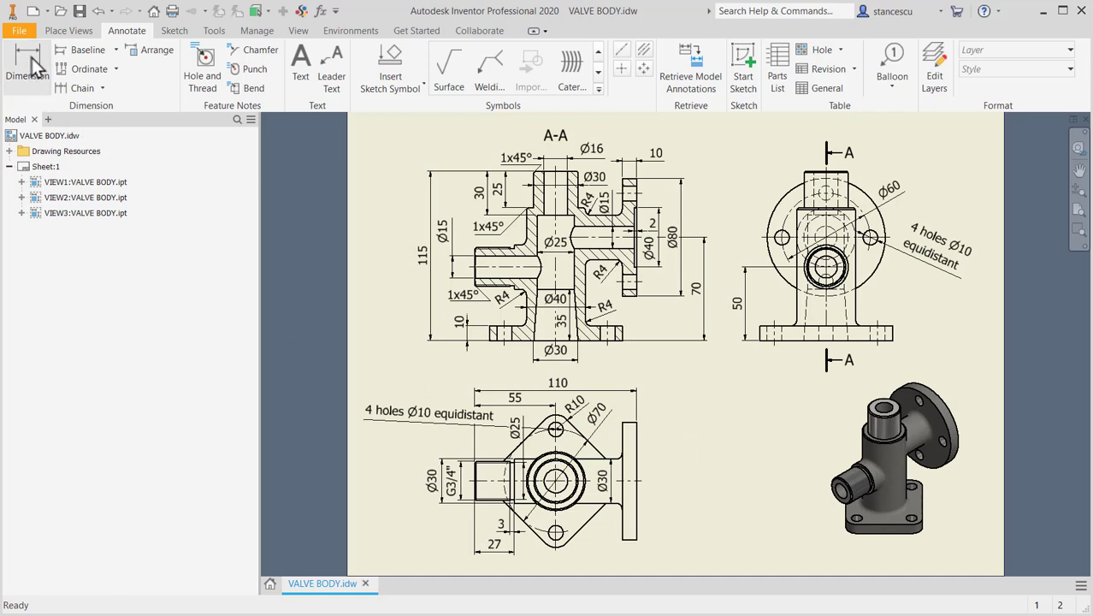
click(32, 13)
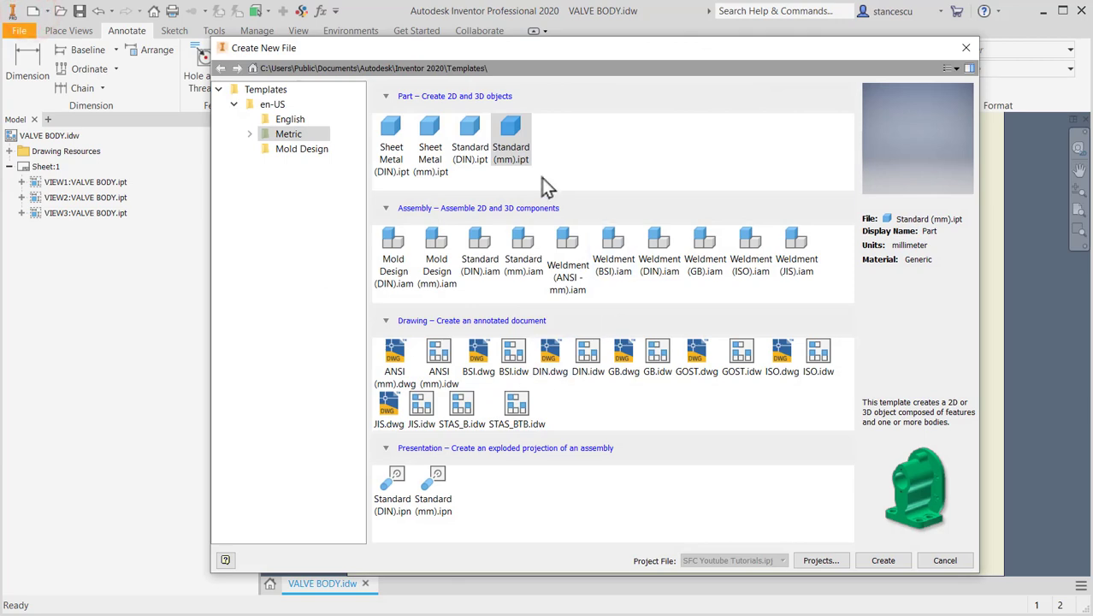
click(510, 132)
double_click(511, 134)
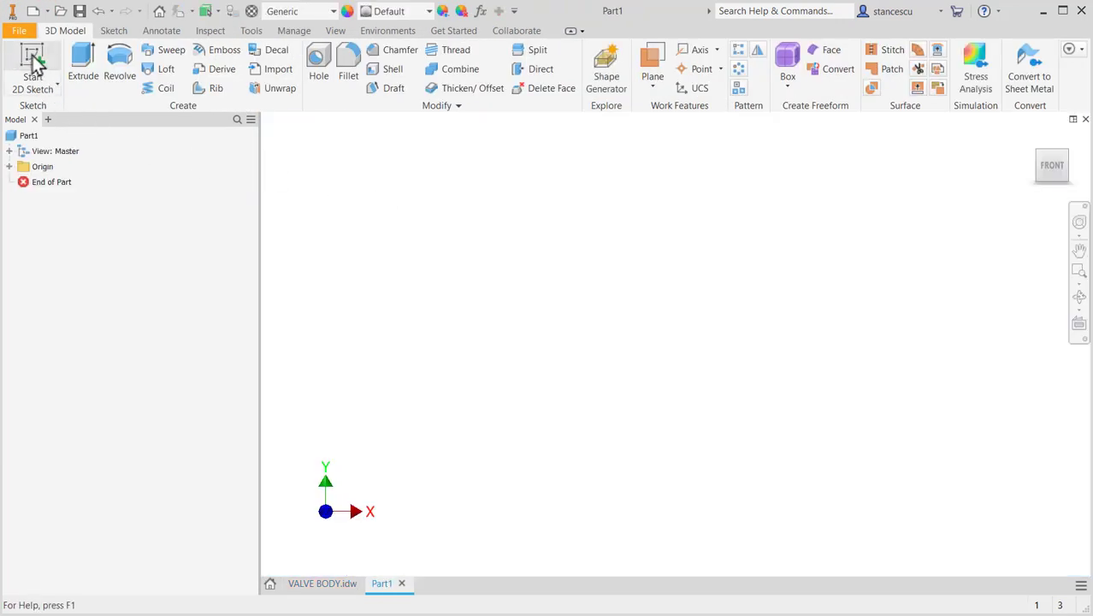
click(32, 61)
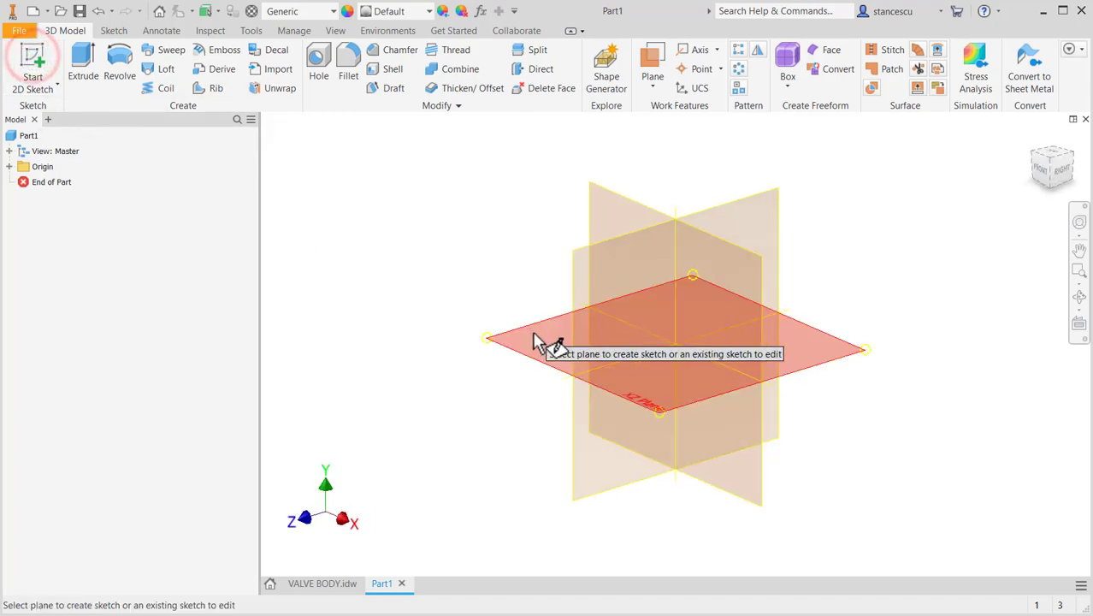
click(532, 334)
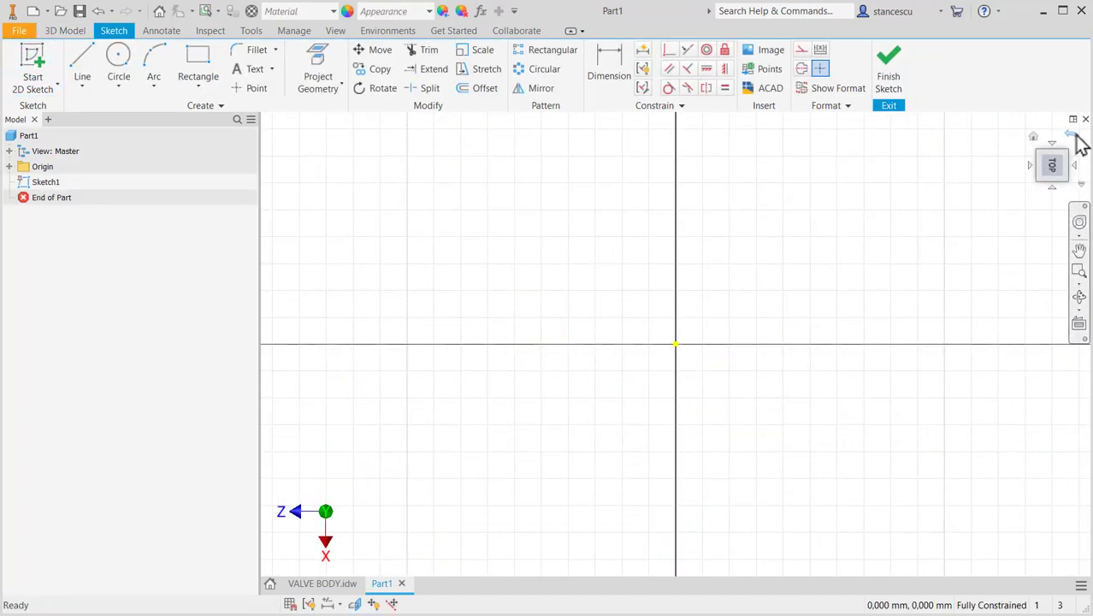
click(1078, 140)
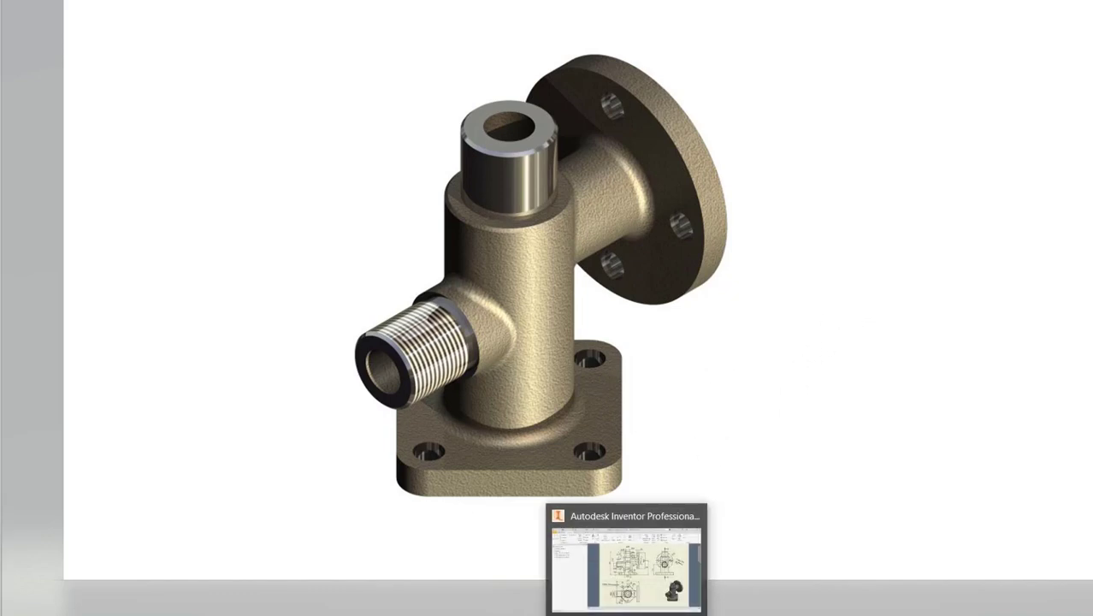
Switch to Inventor and examine the round flange and square base dimensions in the VALVE BODY drawing.
click(666, 585)
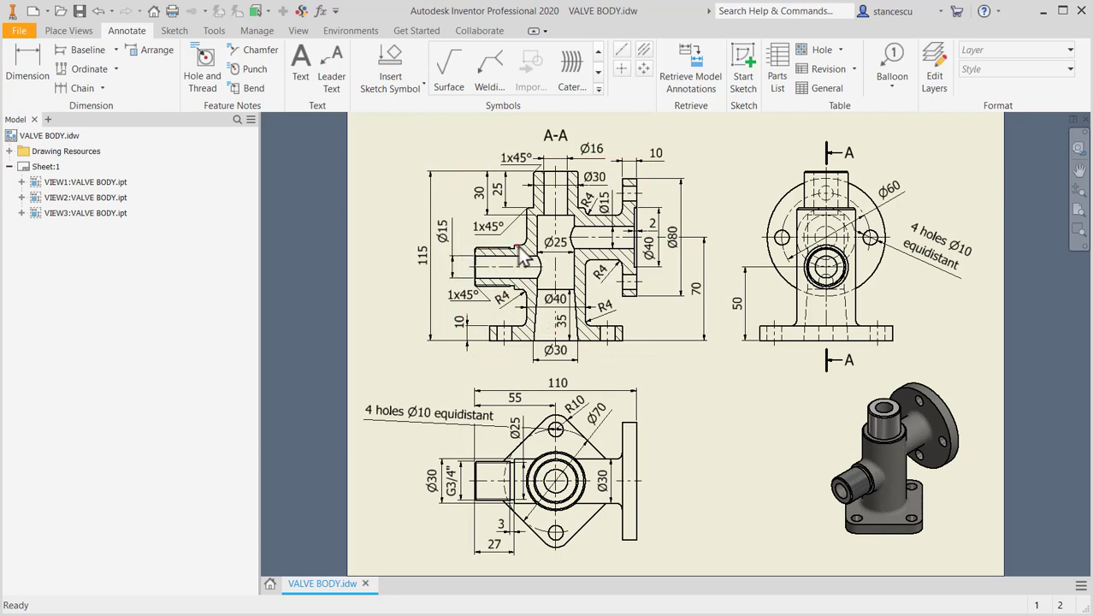
click(645, 229)
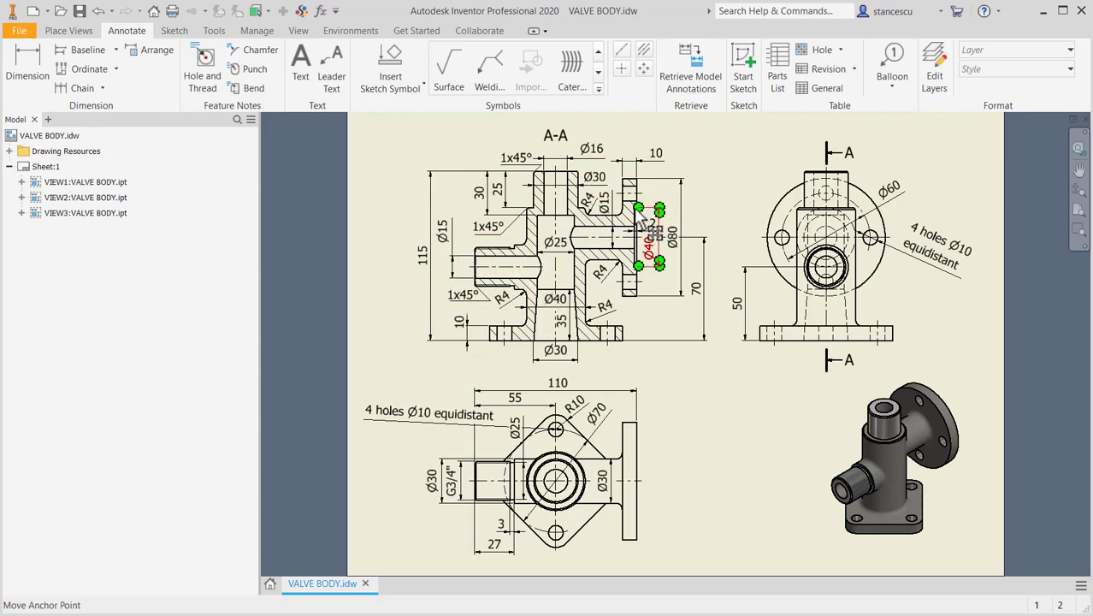
key(Escape)
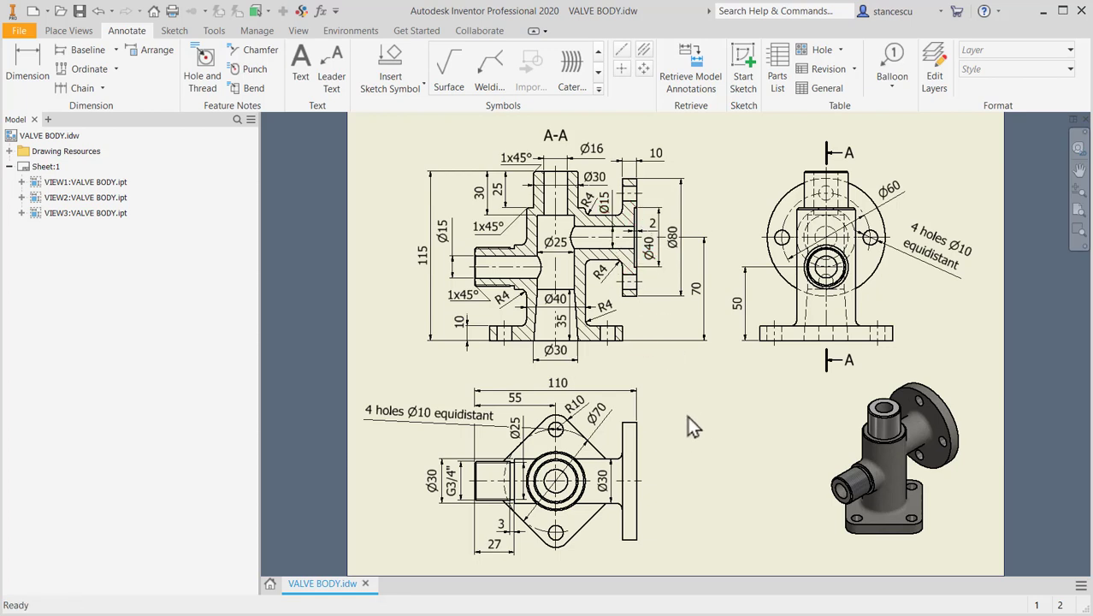
click(590, 425)
click(612, 499)
key(Escape)
click(540, 309)
drag(540, 317, 592, 326)
key(Escape)
click(557, 429)
click(583, 411)
click(599, 469)
click(579, 462)
key(Escape)
drag(583, 413, 583, 414)
Create a new part from the Standard (mm).ipt template and start a 2D sketch on the XZ plane.
click(32, 11)
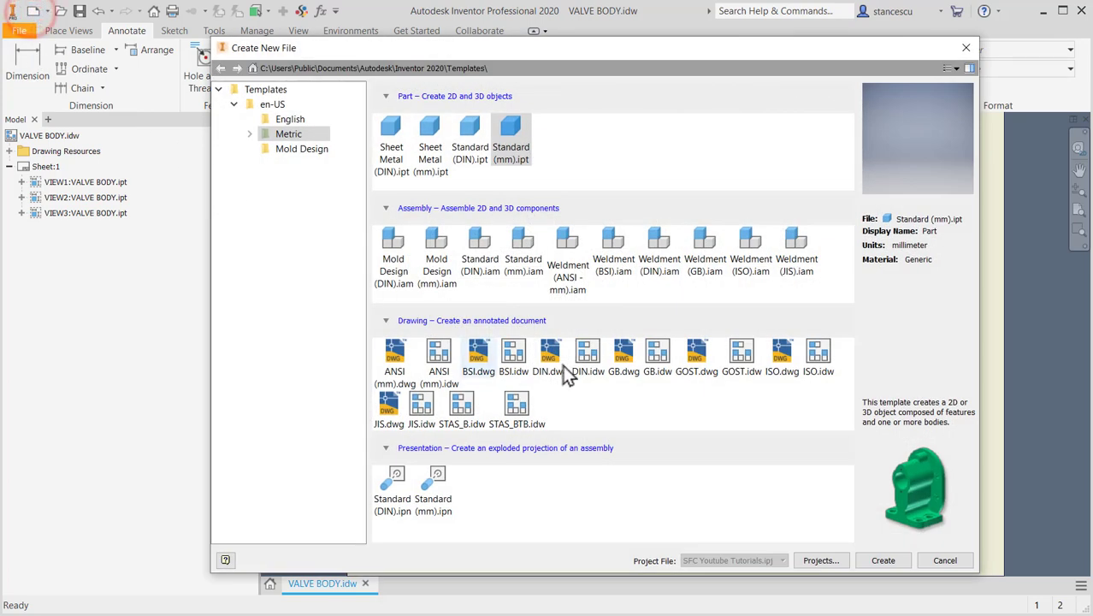
double_click(511, 135)
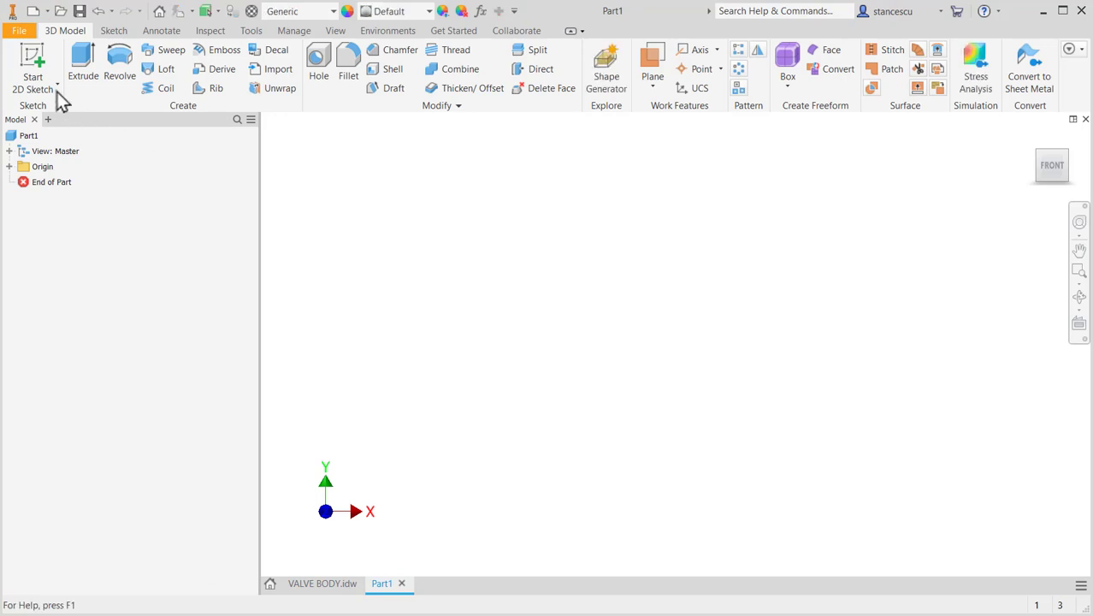
click(32, 62)
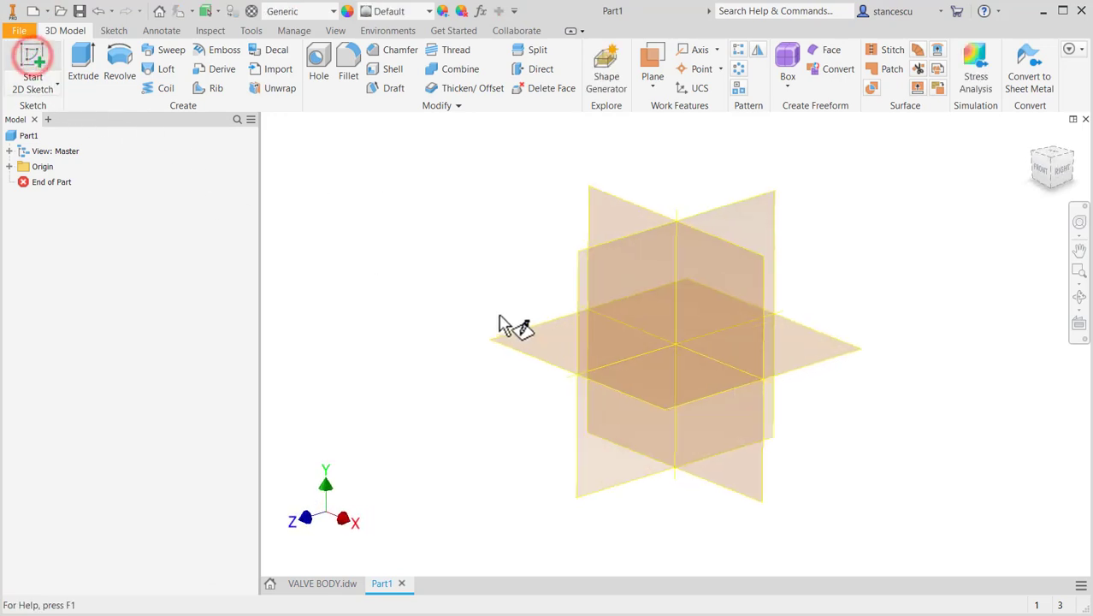
click(527, 344)
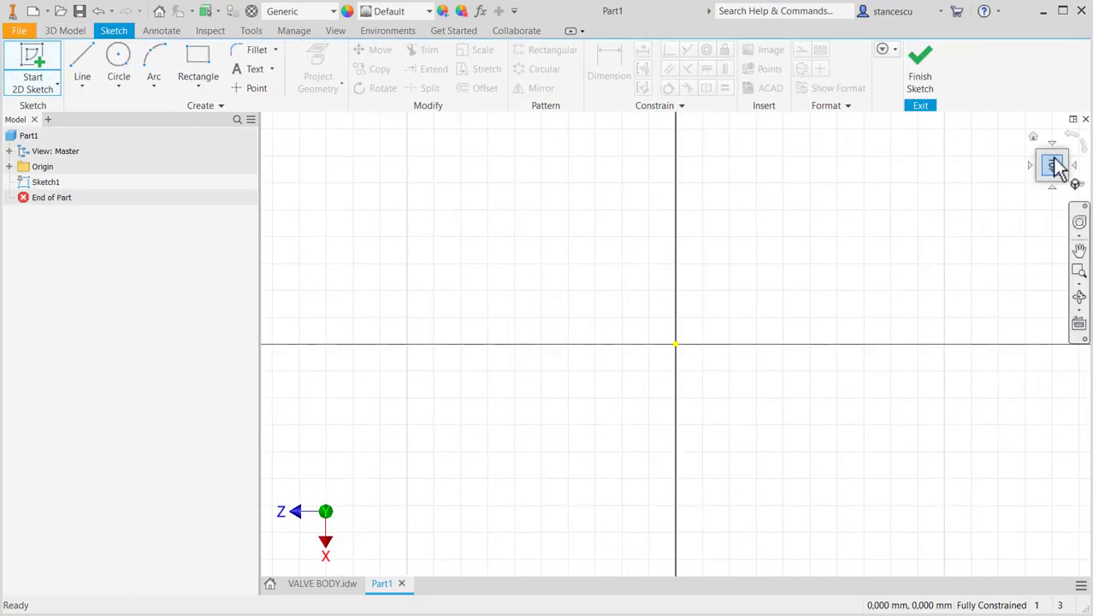
click(1076, 132)
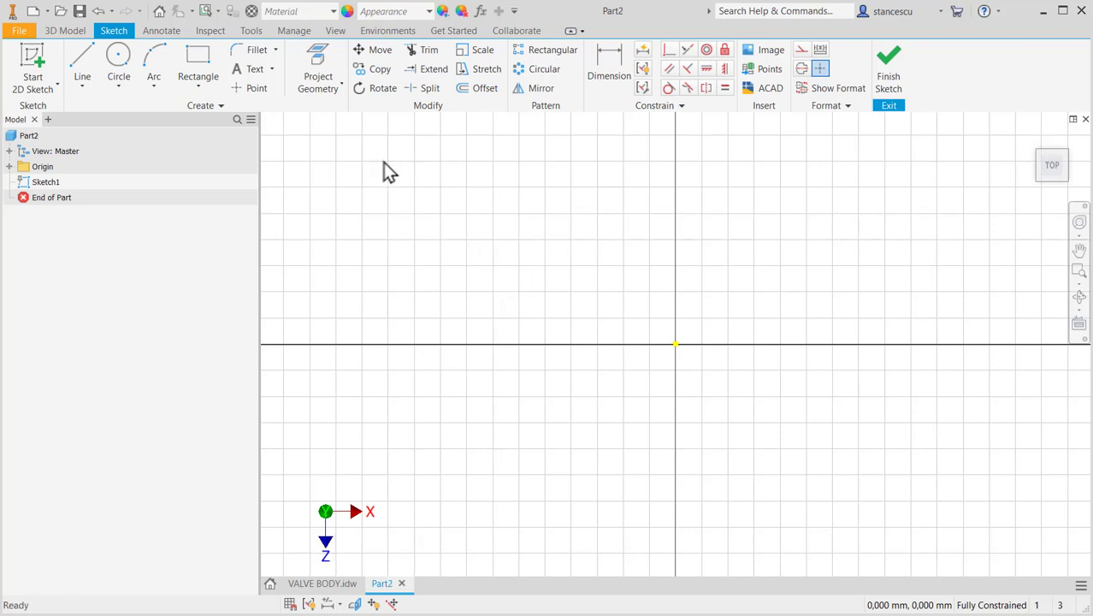
Draw a diamond-oriented three-point center rectangle with sides about 260 mm long, centered on the origin.
click(199, 87)
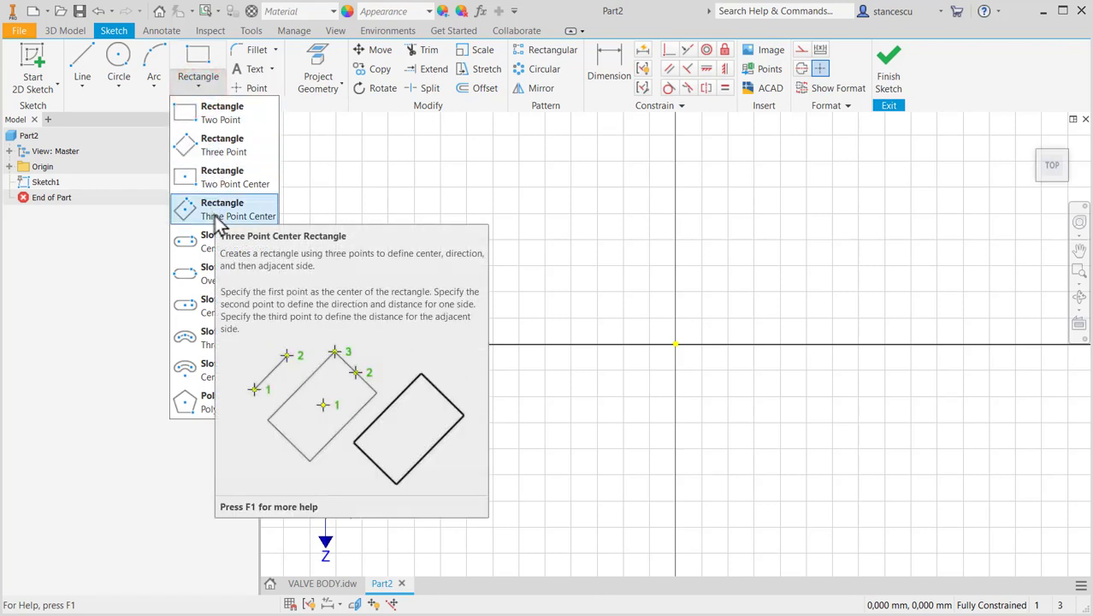
click(220, 224)
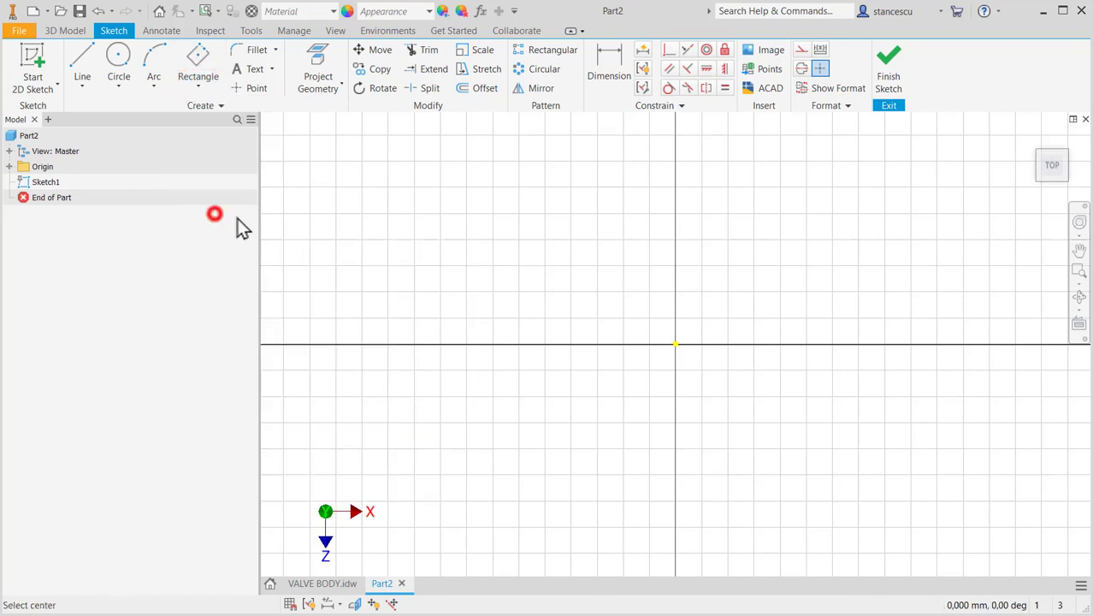
click(675, 343)
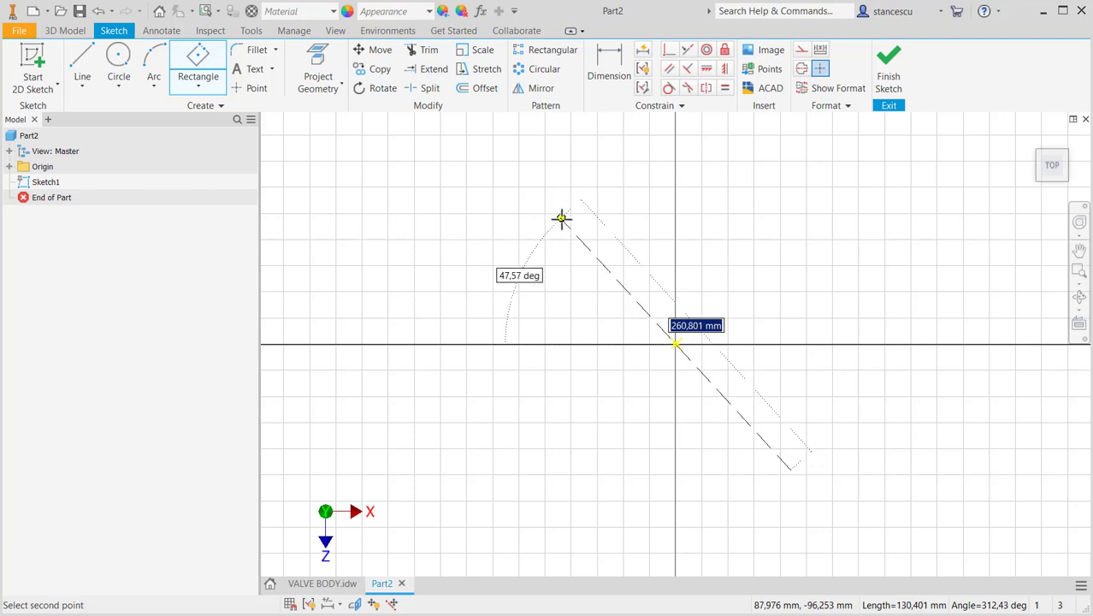
click(564, 222)
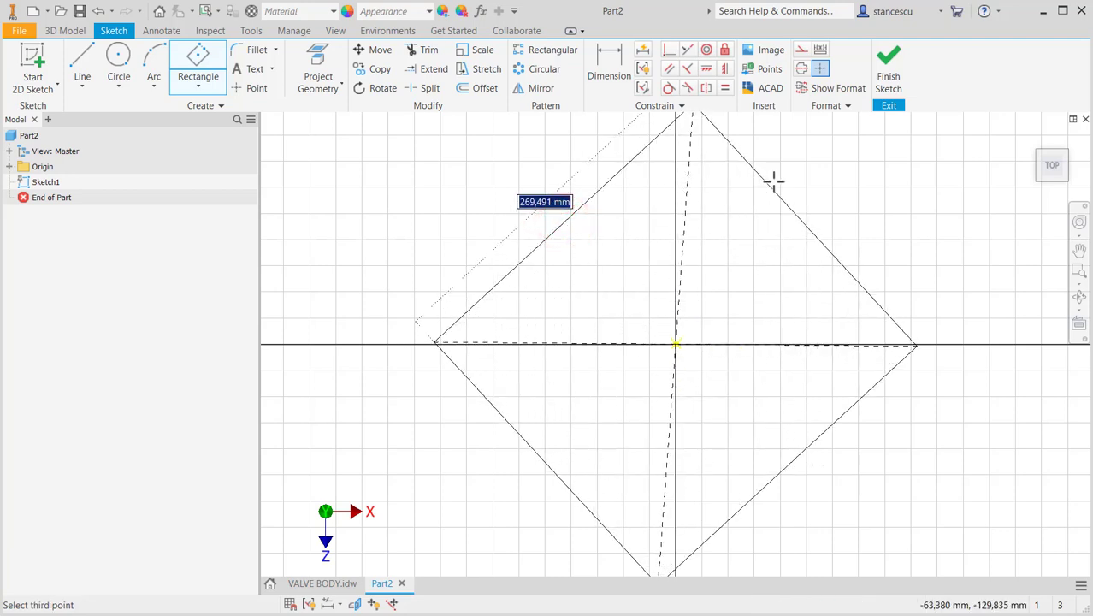
click(774, 197)
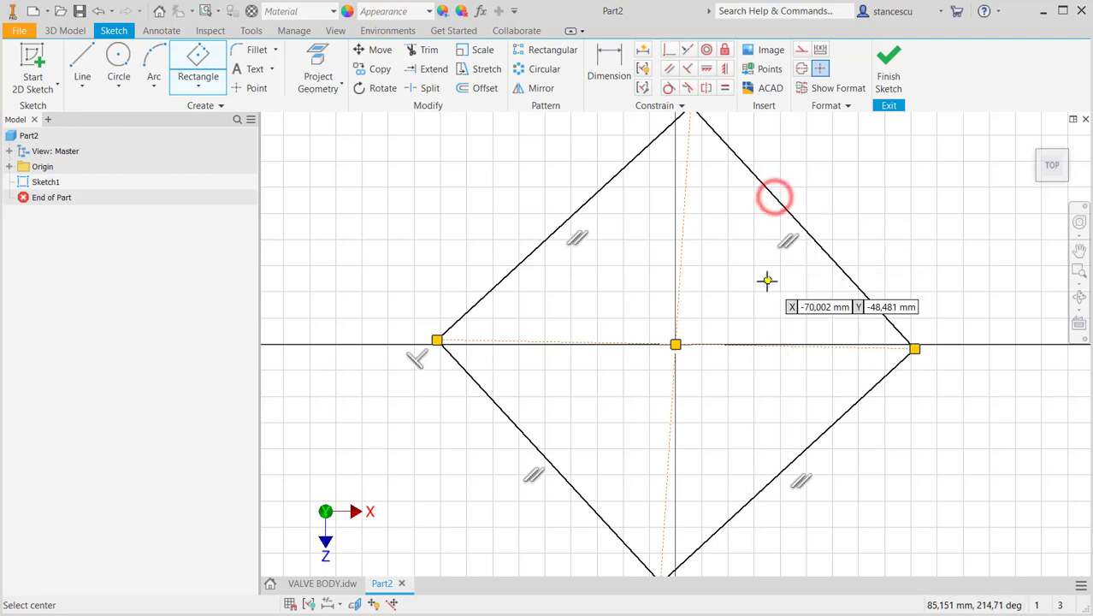
scroll(741, 280, down, 2)
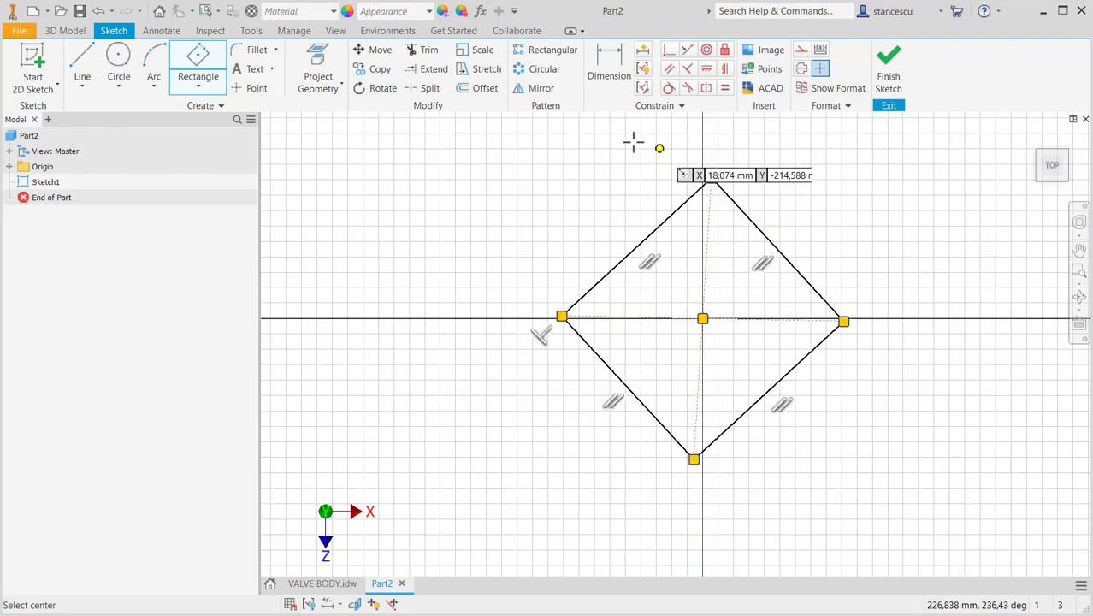
Constrain the rectangle's upright diagonal to vertical and make its two upper sides equal.
click(724, 68)
click(712, 205)
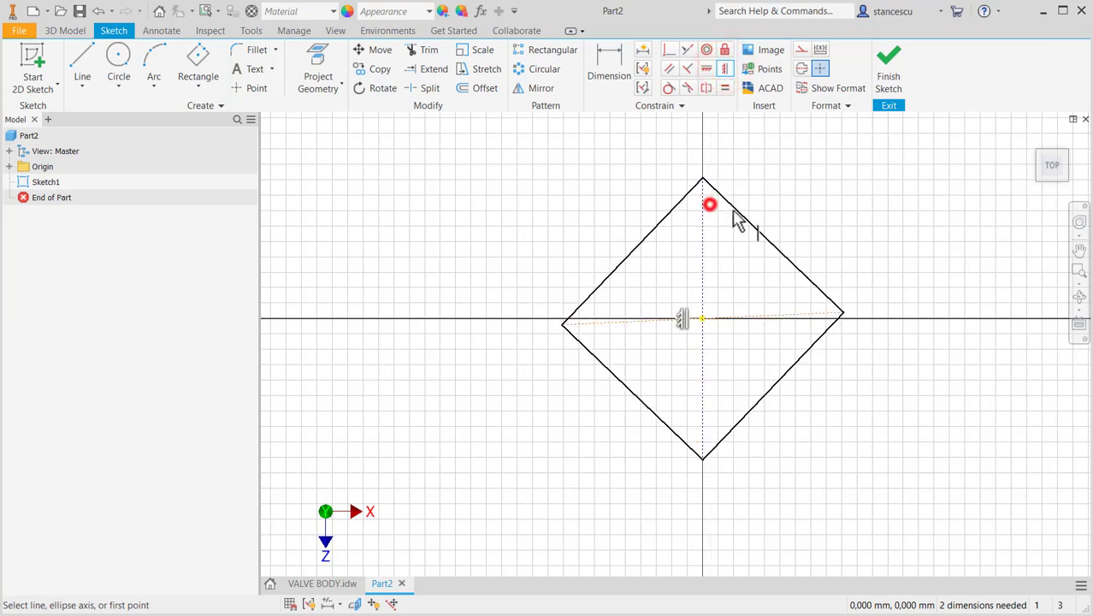
click(725, 89)
click(671, 211)
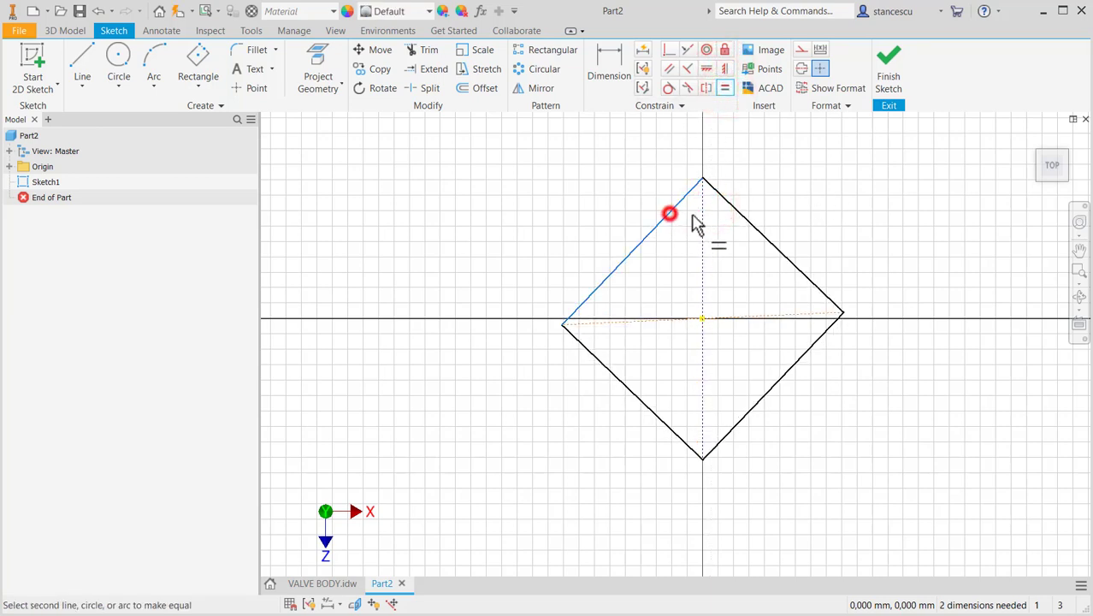
click(741, 214)
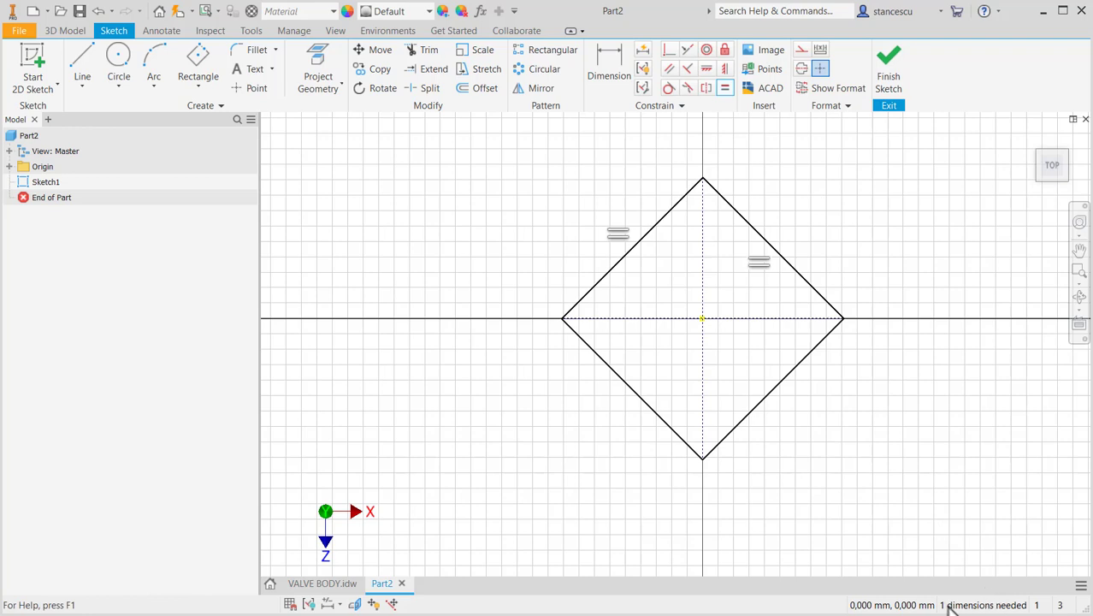
Dimension the vertical distance between the square's upper and lower corners as 70 mm.
click(612, 65)
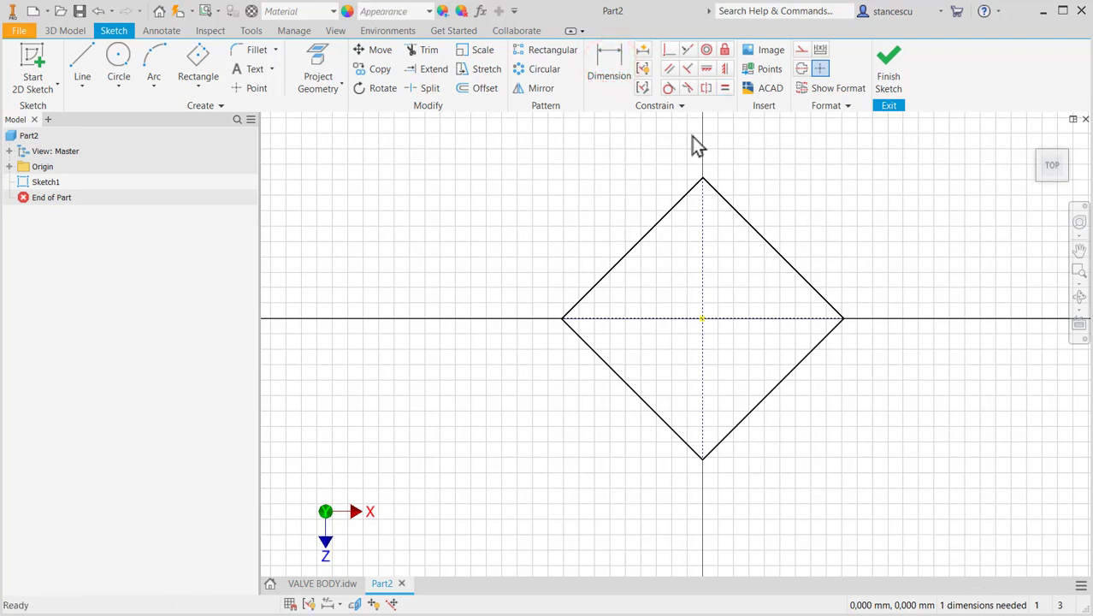
click(610, 70)
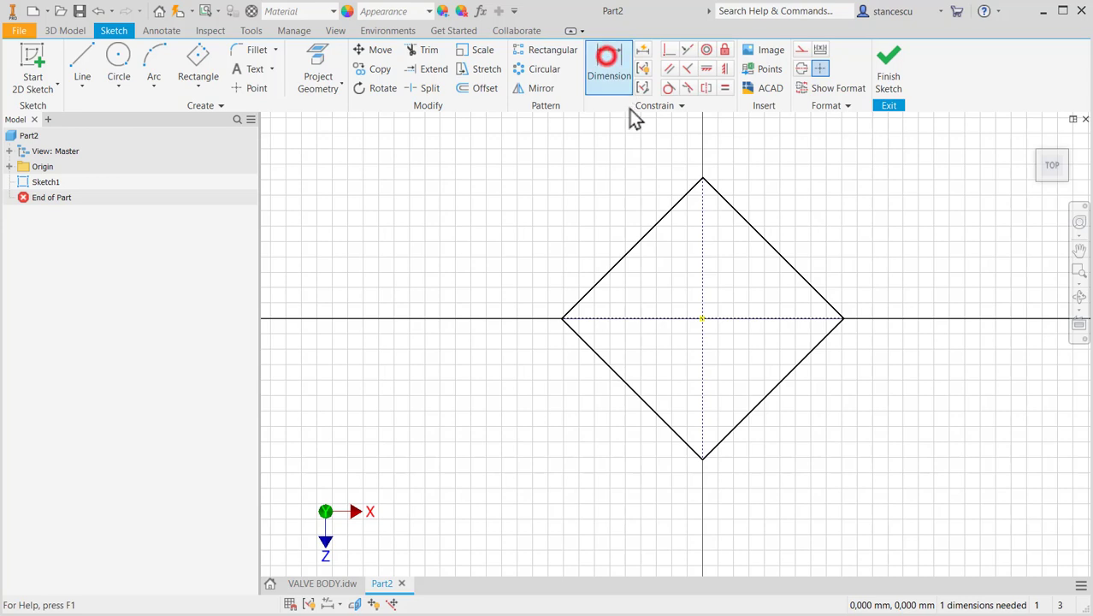
click(702, 178)
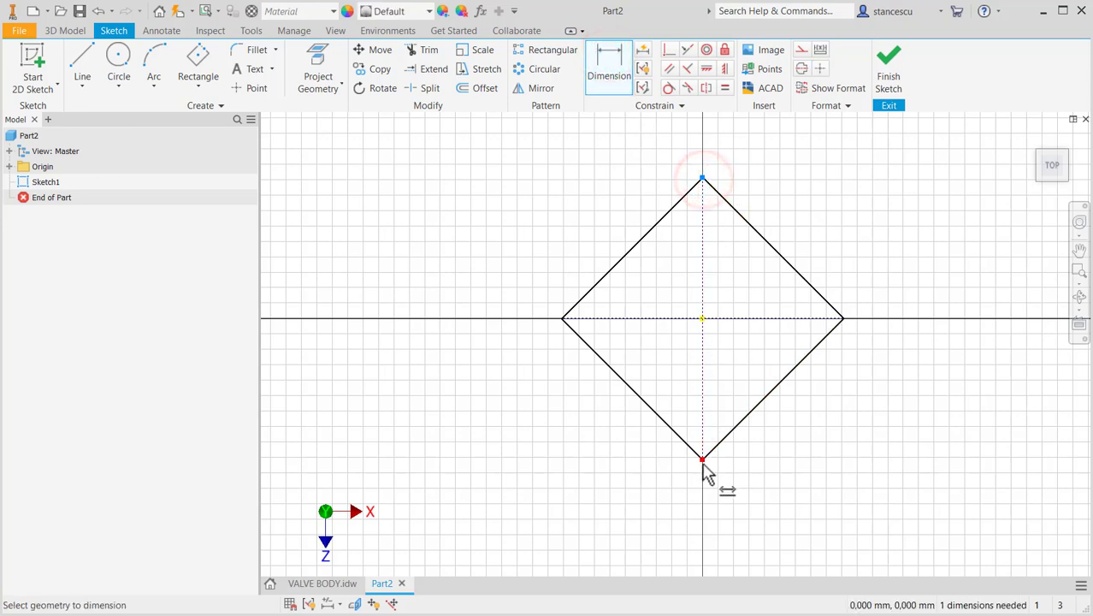
click(701, 459)
click(467, 272)
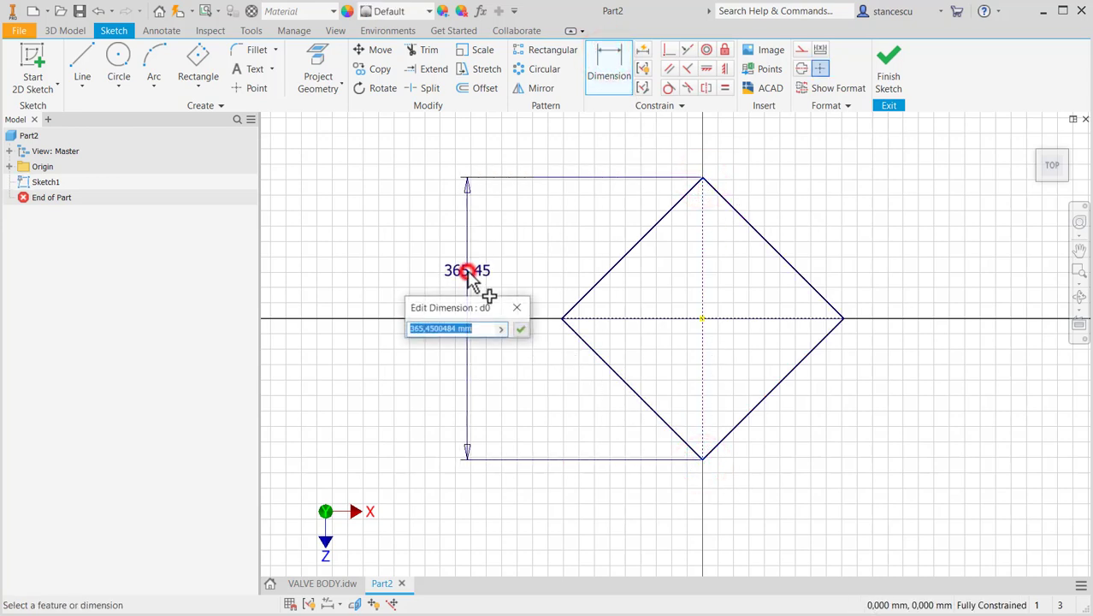
text(70)
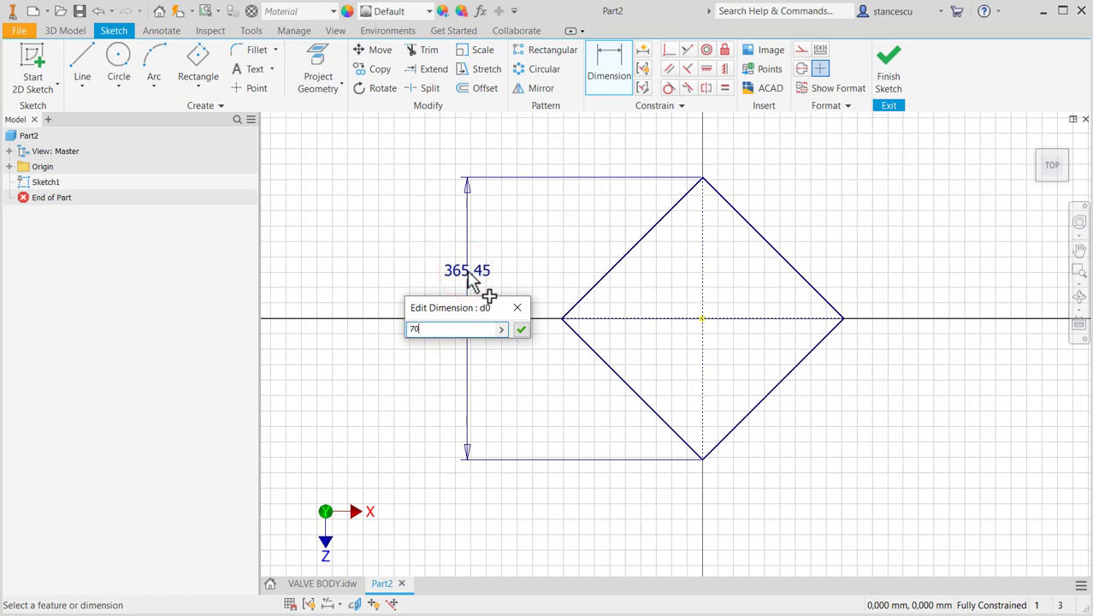
key(Return)
Offset the square outward by 10 mm, checking the R10 corner radius in the VALVE BODY.idw drawing first.
scroll(712, 373, up, 5)
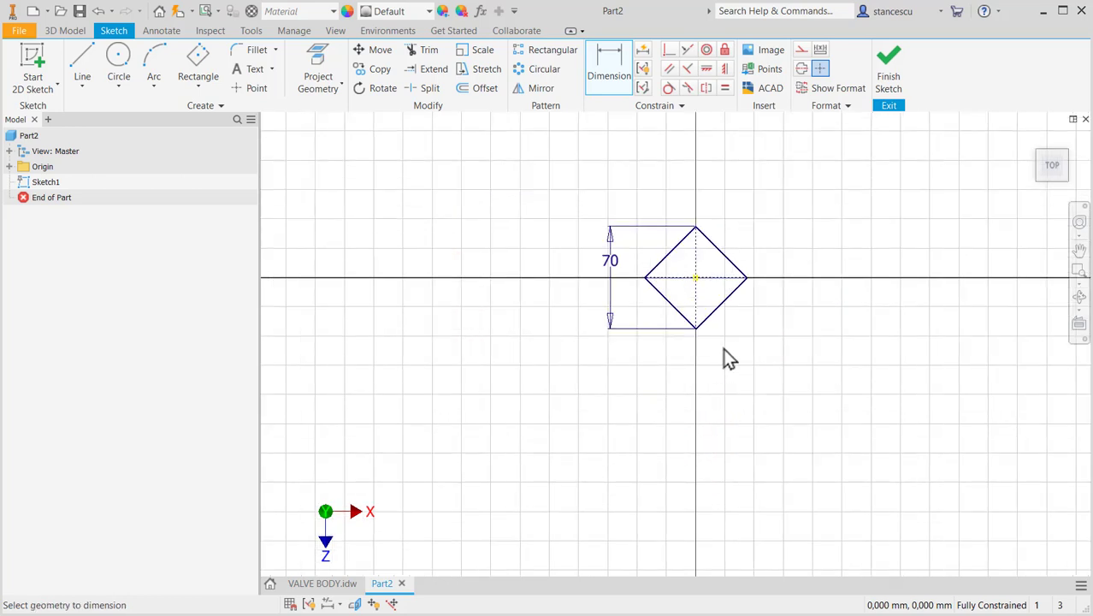
middle_drag(737, 340, 759, 459)
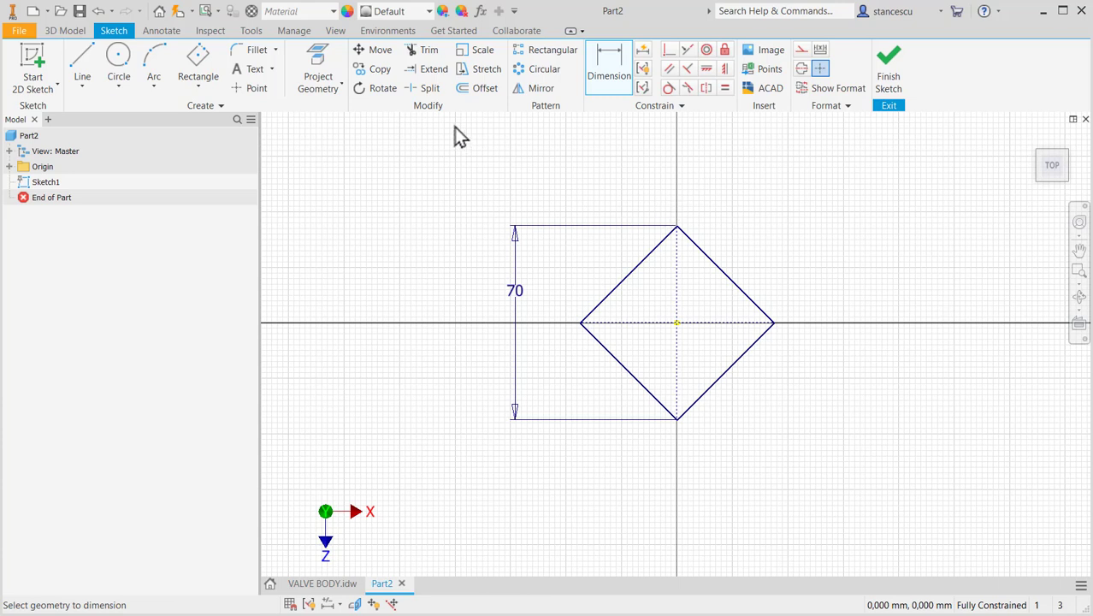
click(480, 88)
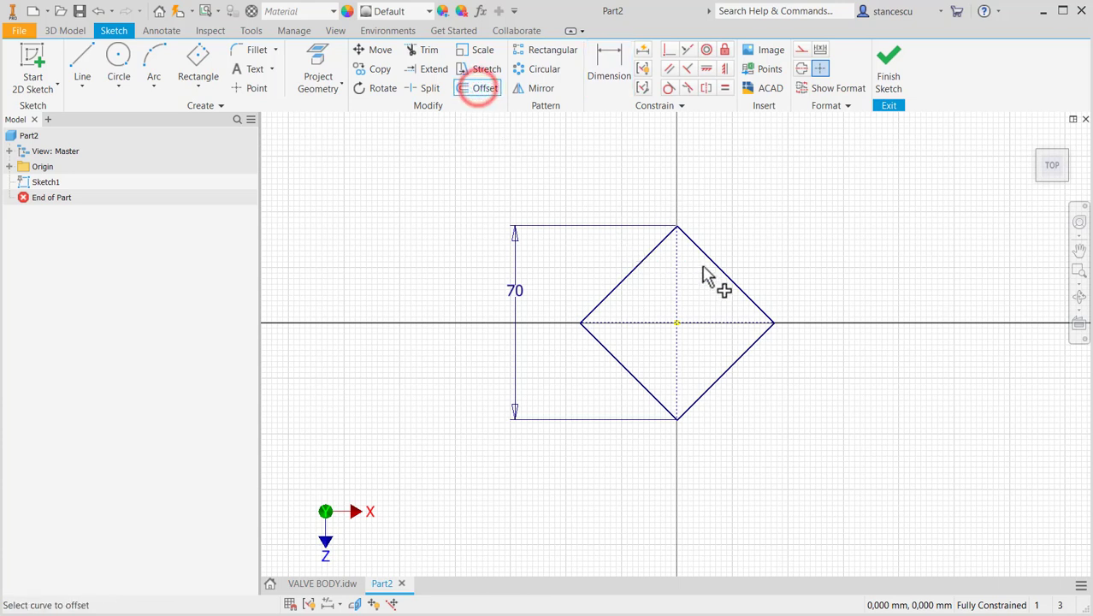
click(325, 585)
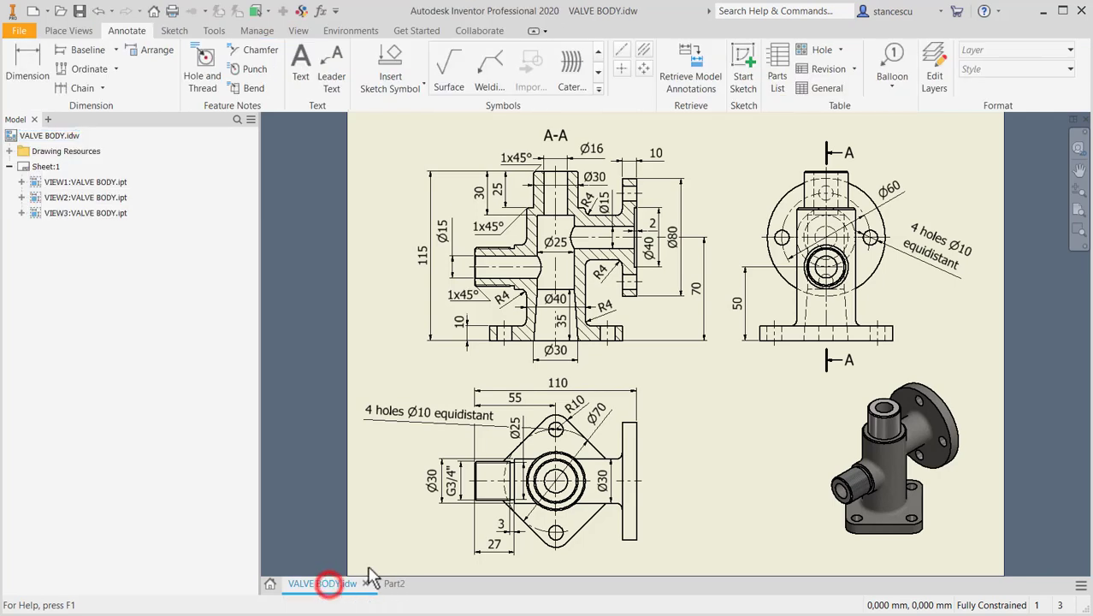
click(590, 416)
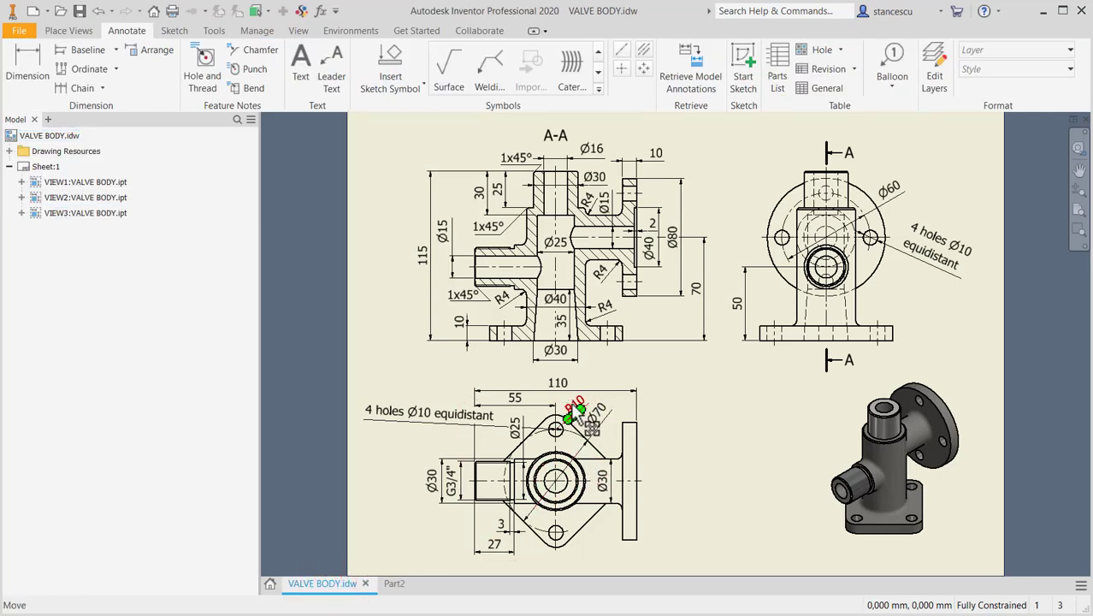
click(395, 587)
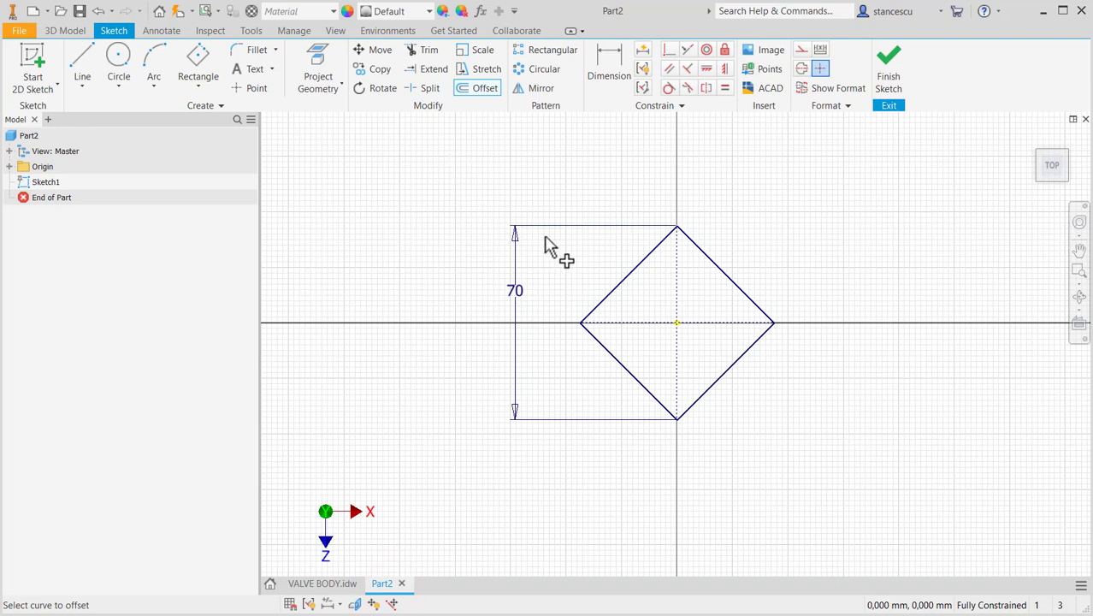
click(617, 295)
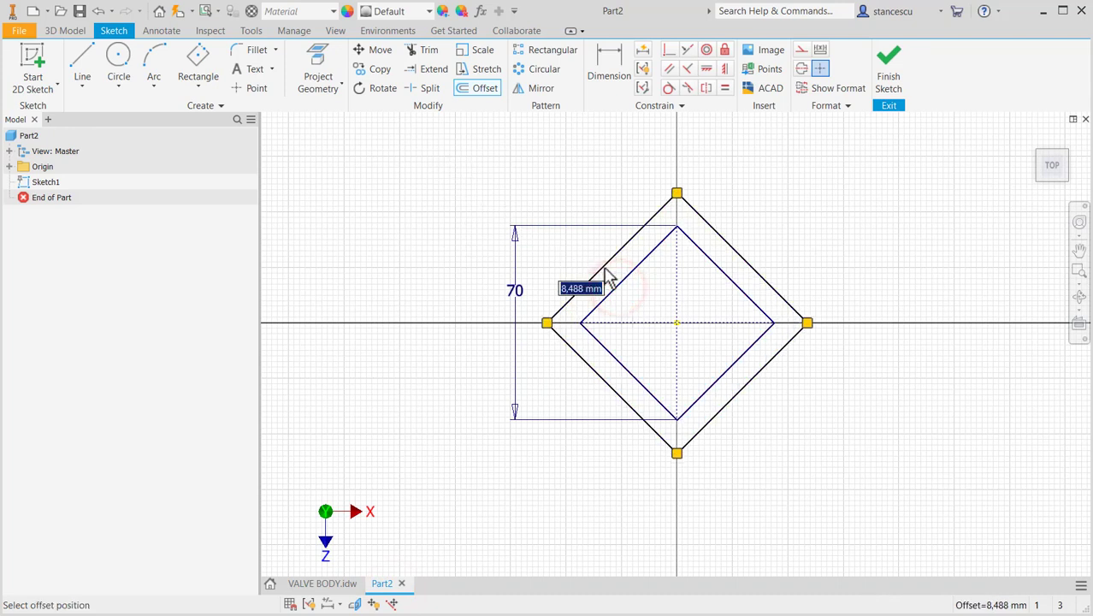
text(1)
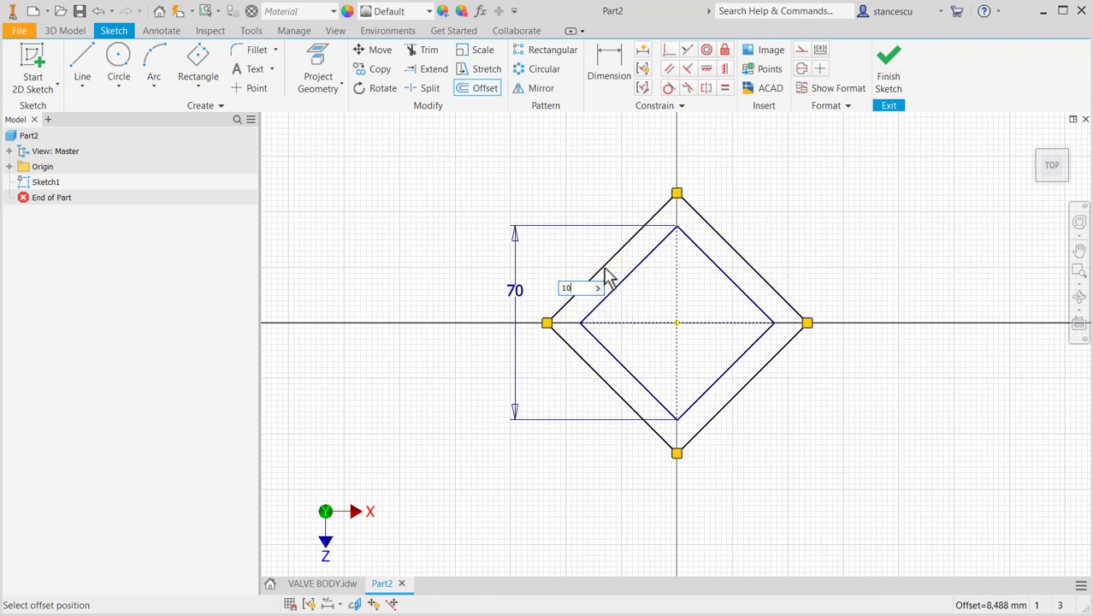
text(0)
key(Return)
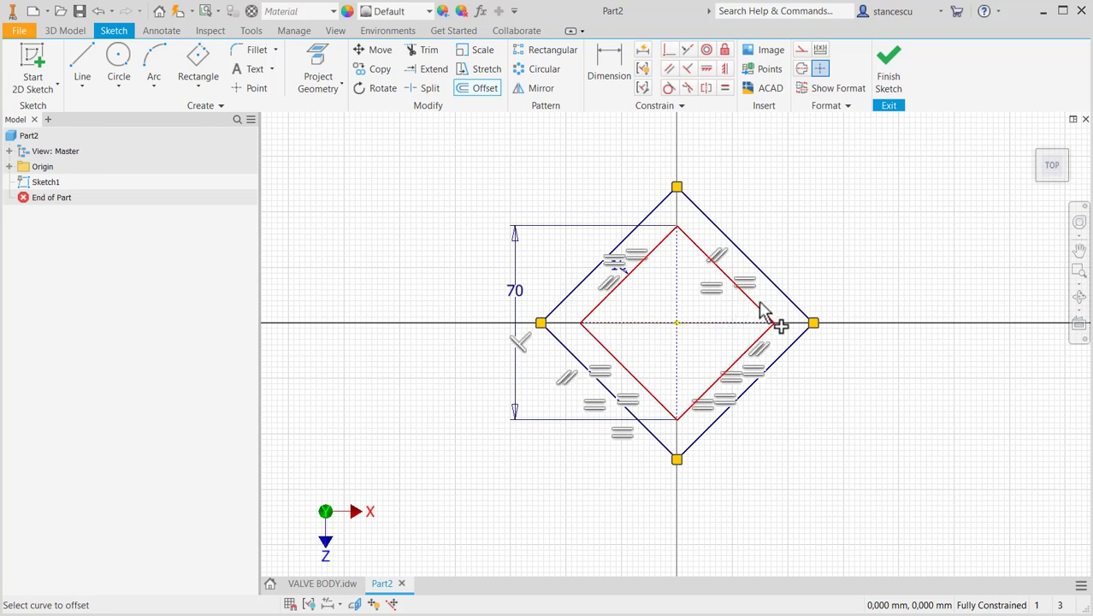
key(Escape)
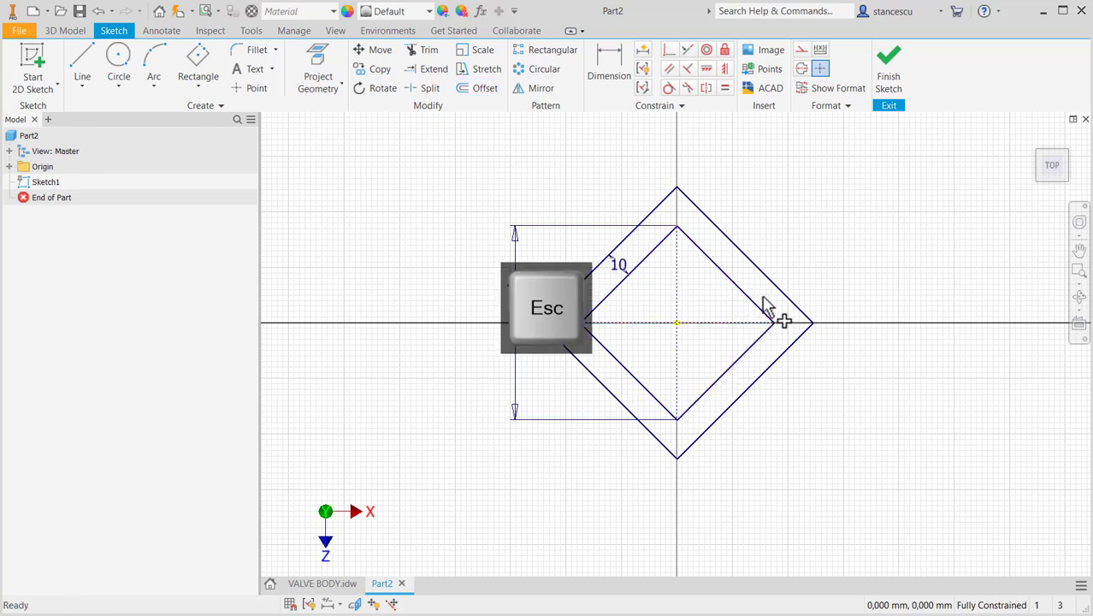
Convert the inner square's four sides to construction lines.
drag(763, 293, 592, 368)
click(804, 52)
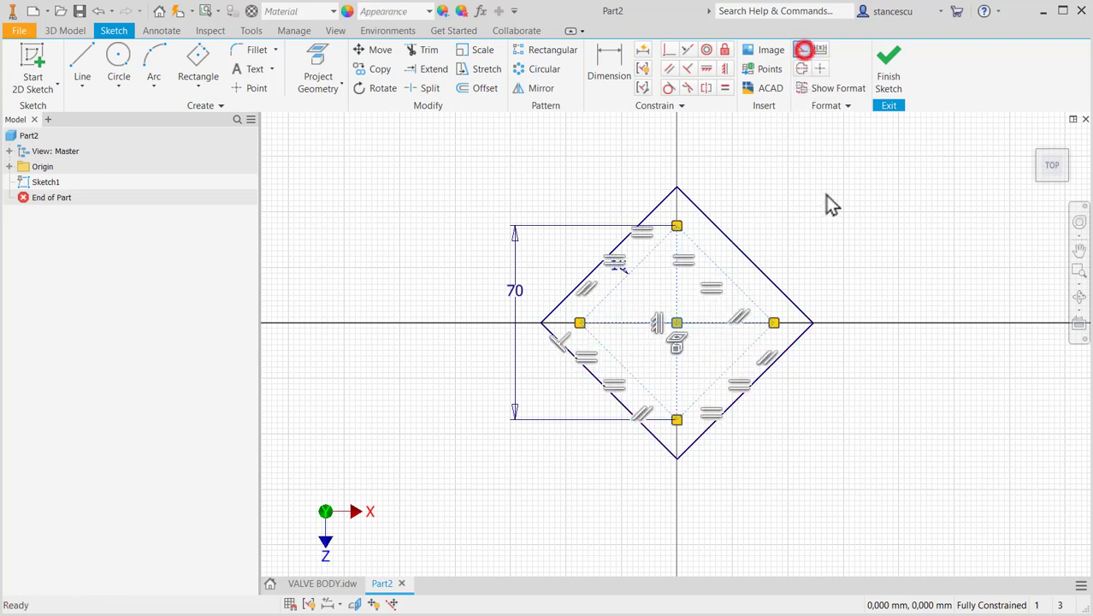
click(828, 193)
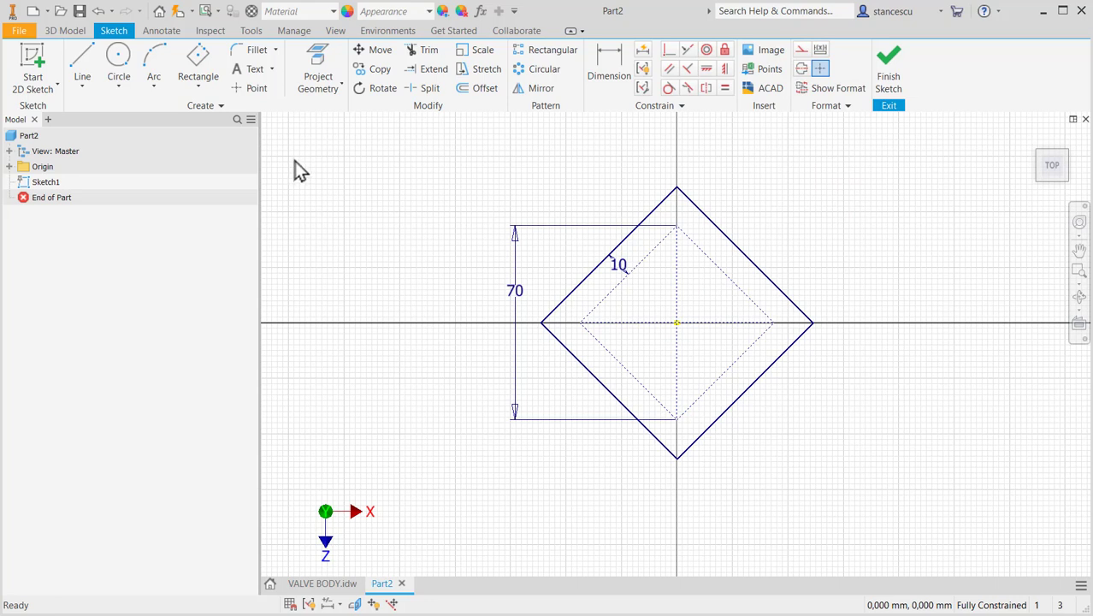
Fillet all four corners of the outer square with a 10 mm radius.
click(250, 49)
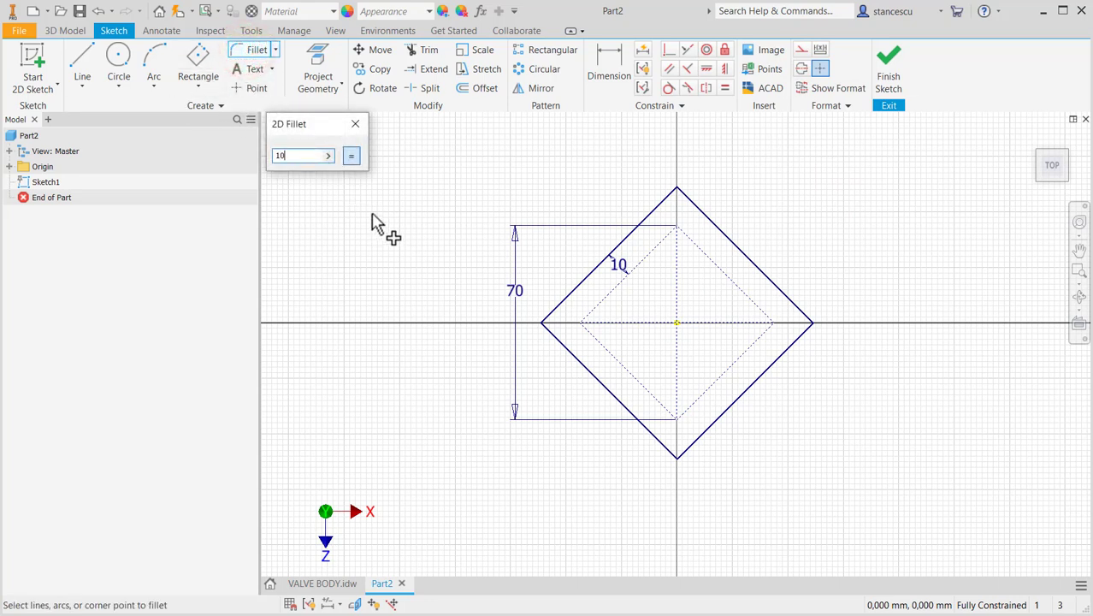
click(676, 190)
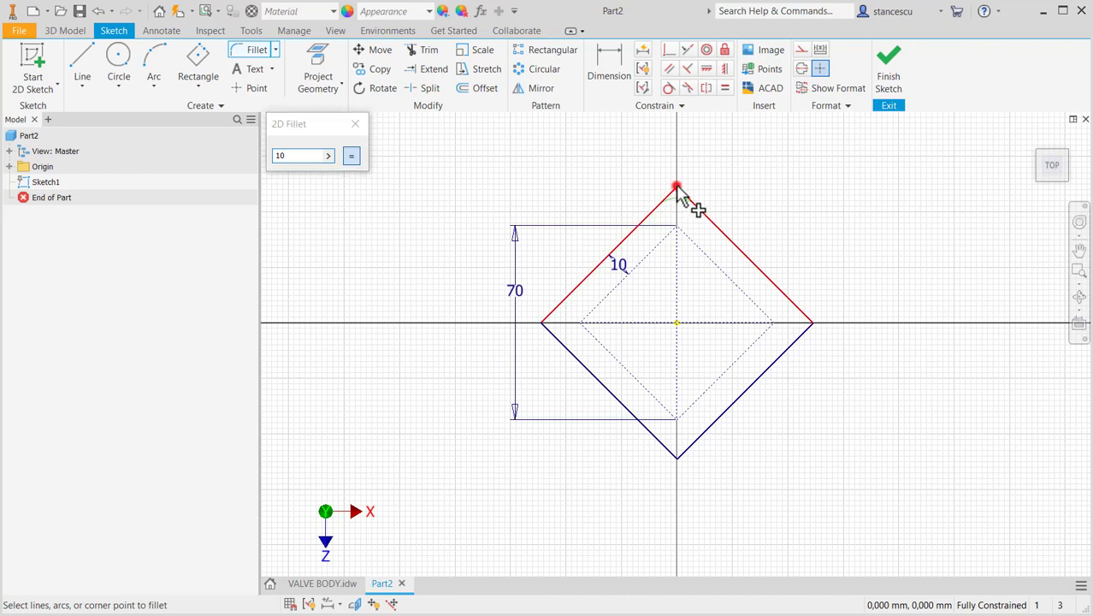
click(542, 323)
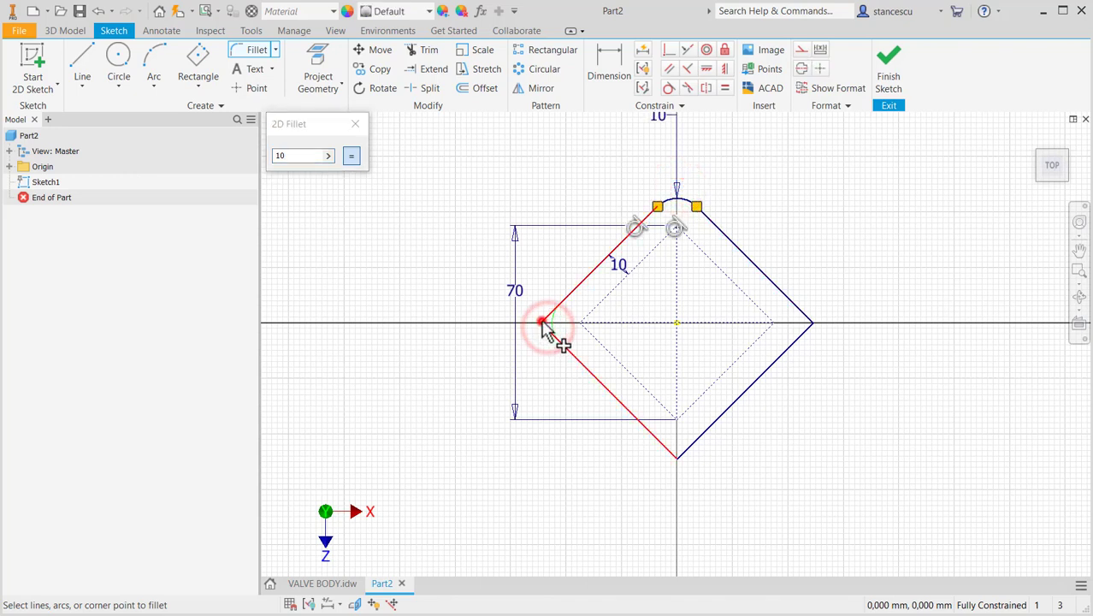
click(676, 459)
click(812, 324)
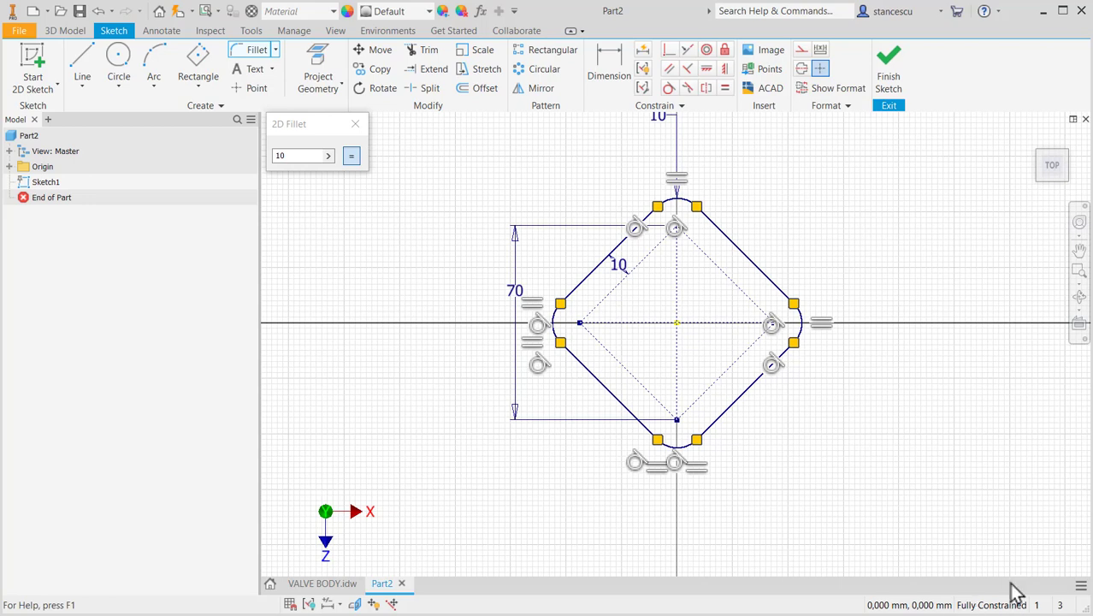
Finish the sketch and extrude the rounded square profile upward by 10 mm as the base flange.
click(890, 73)
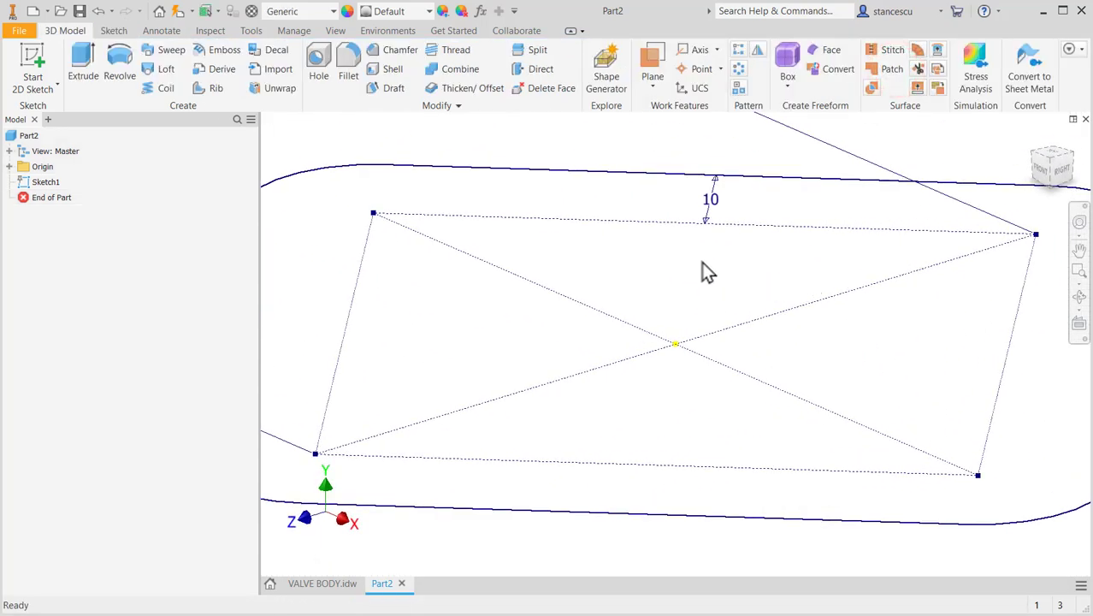
key(F6)
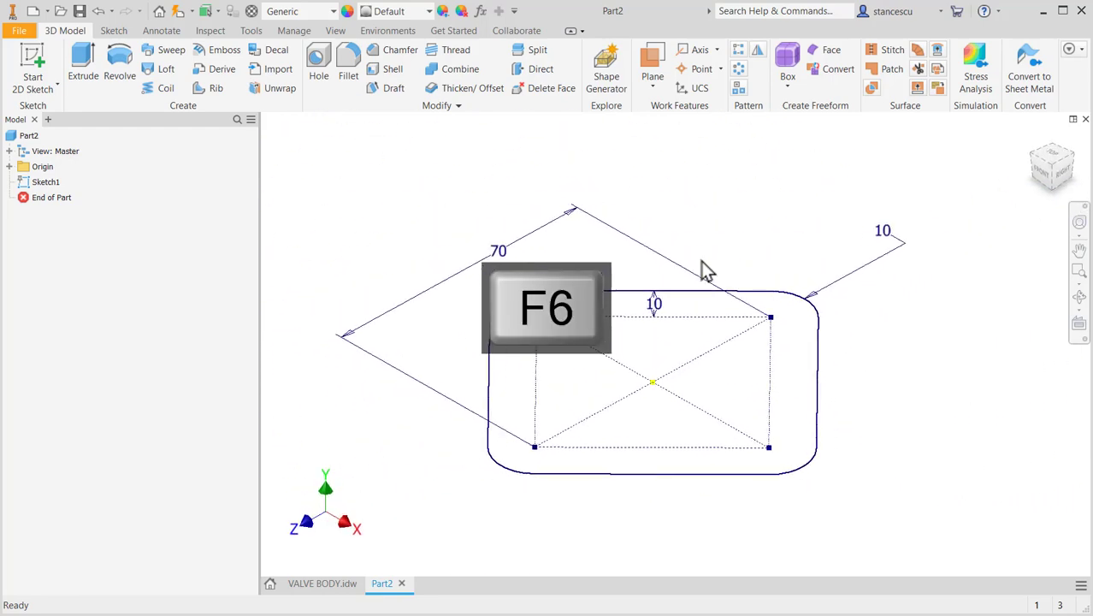
click(323, 583)
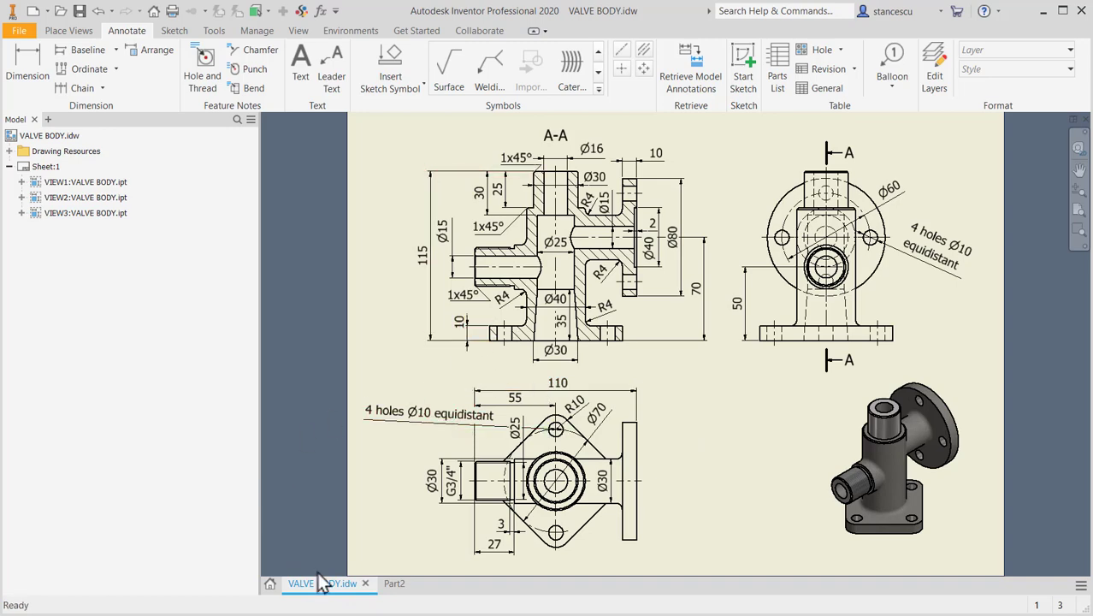
click(394, 583)
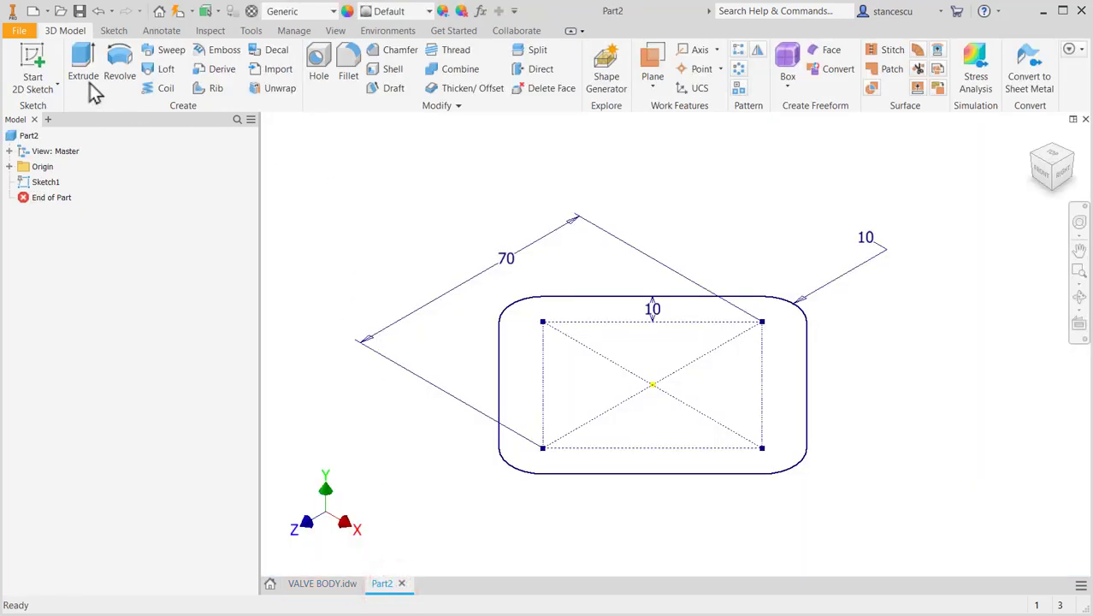
click(86, 71)
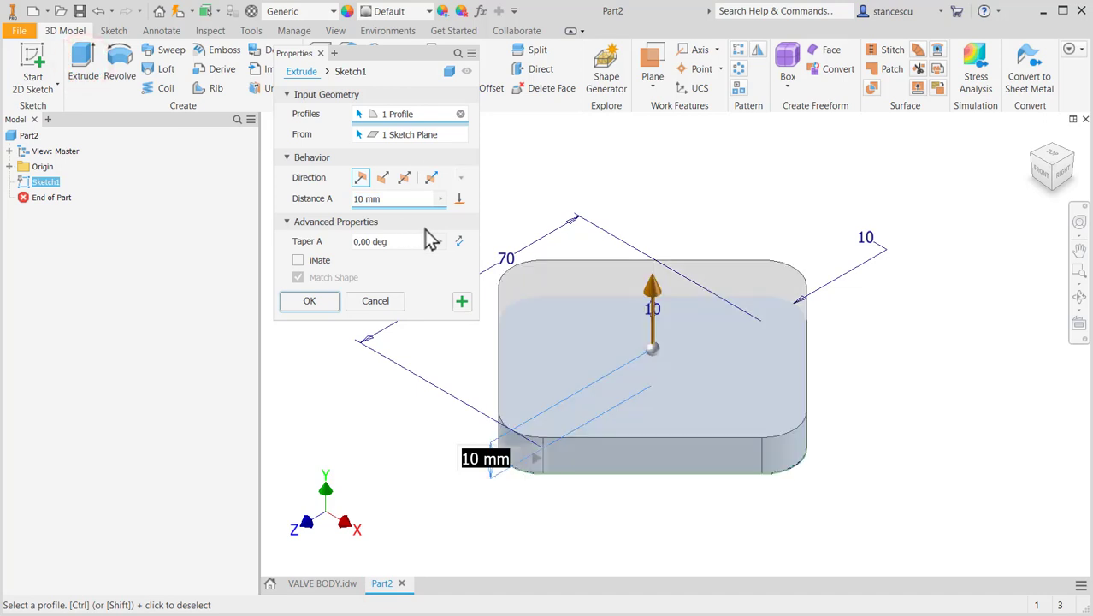
click(307, 302)
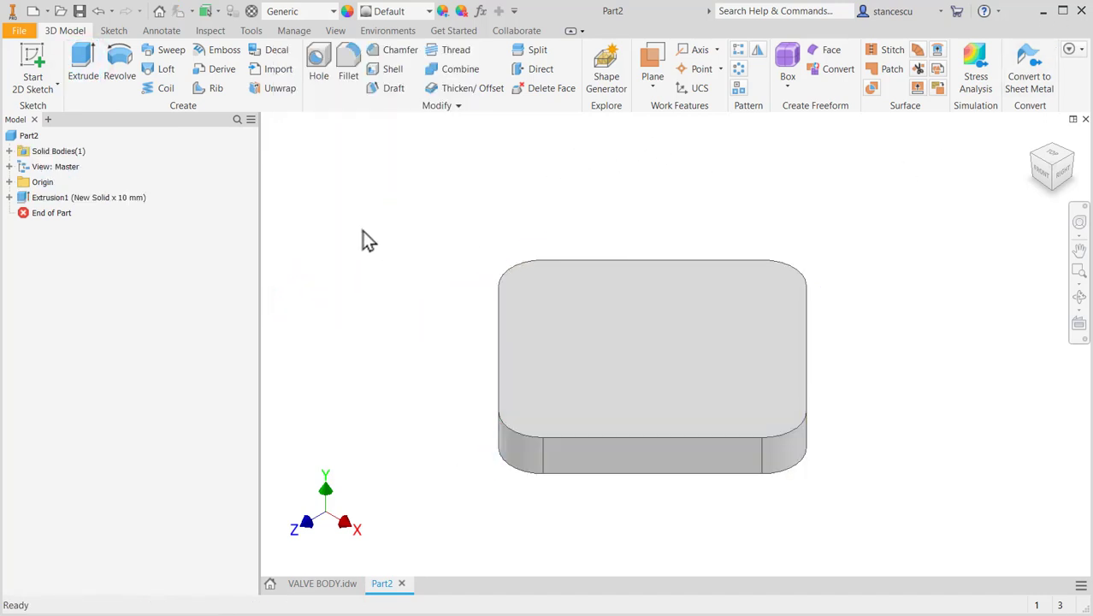
Examine section A-A in the VALVE BODY.idw drawing for the diameters and heights of the central cylindrical body.
click(327, 584)
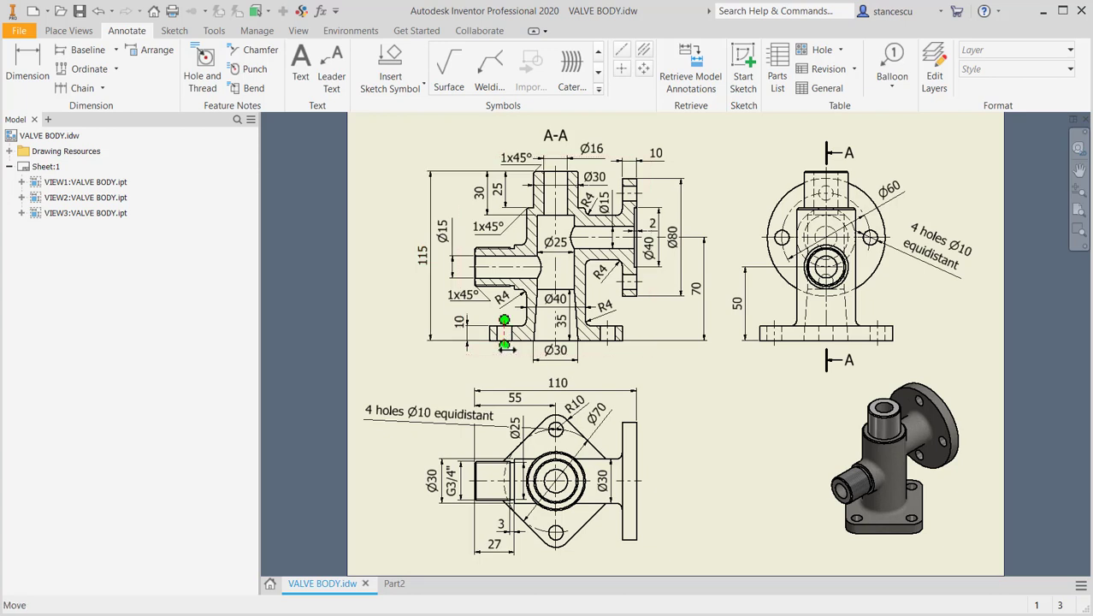
click(528, 209)
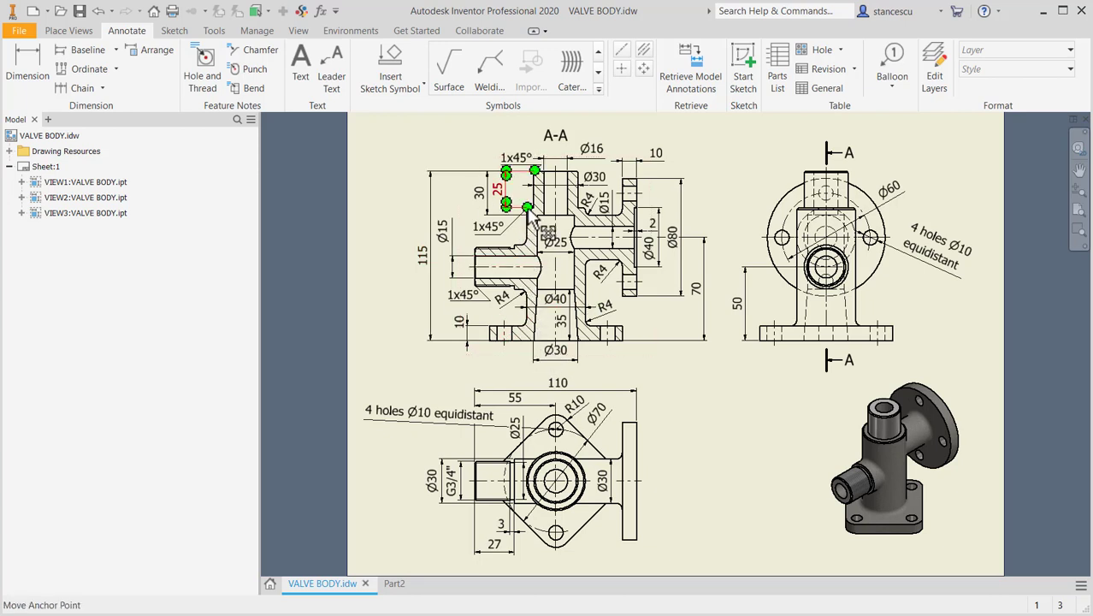
click(553, 171)
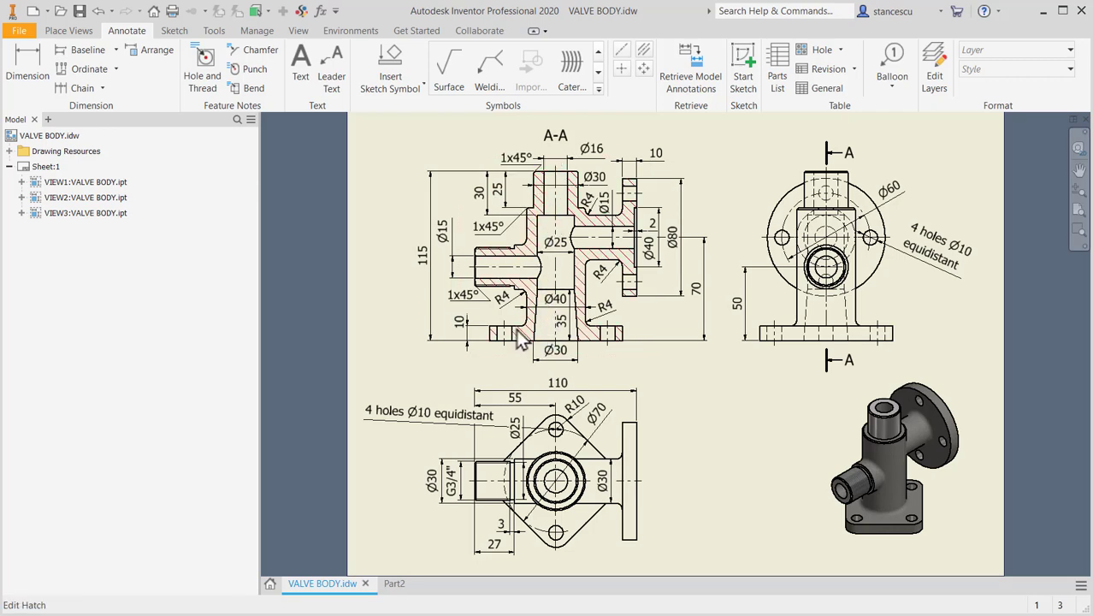
scroll(587, 272, up, 2)
middle_drag(583, 272, 658, 391)
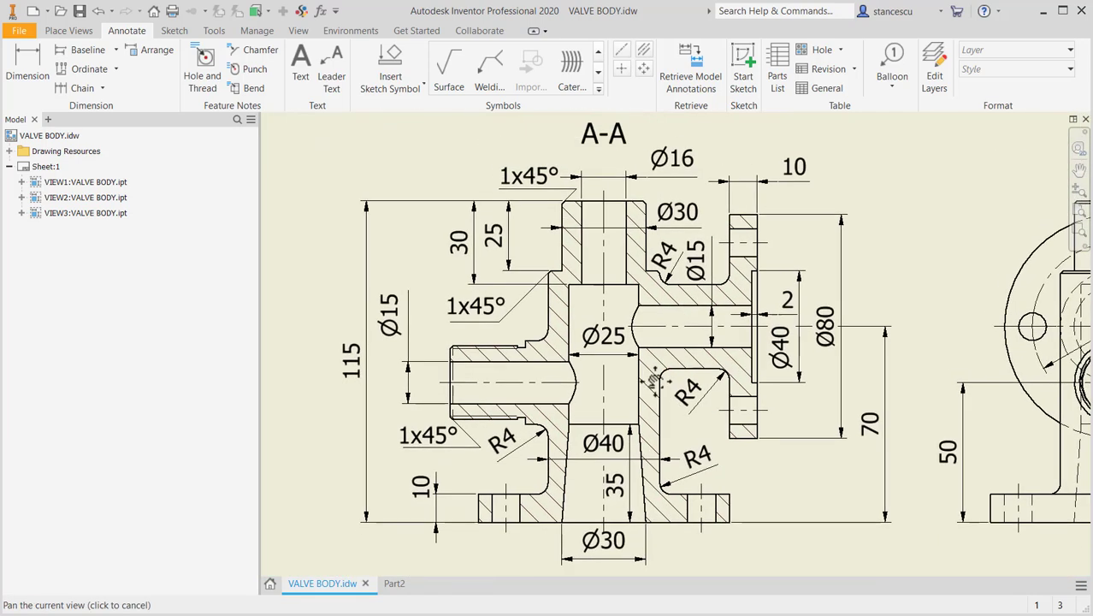
click(516, 238)
click(605, 215)
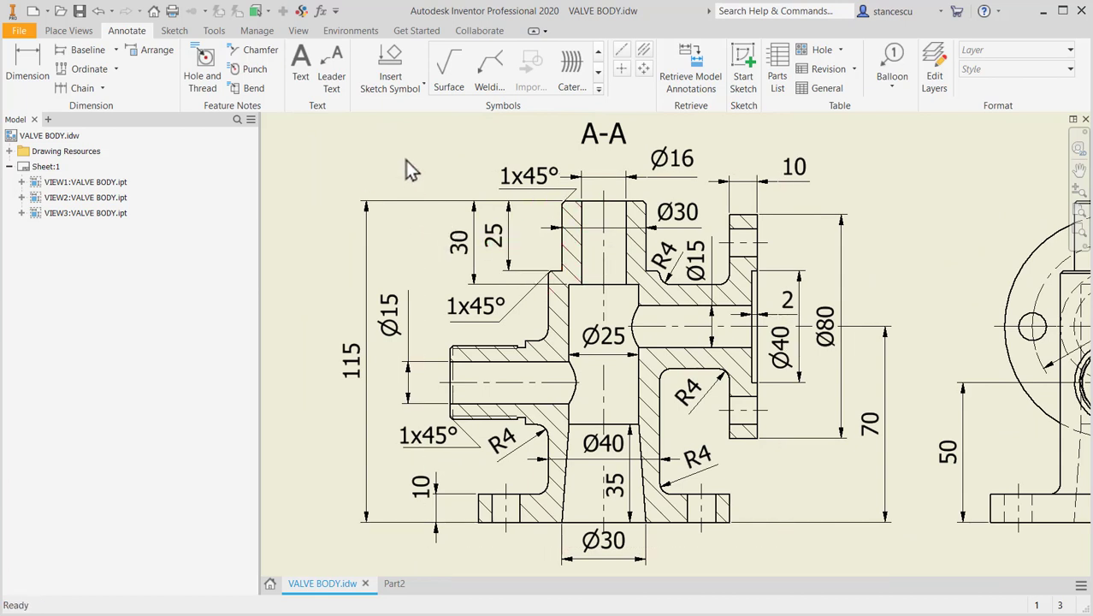
click(674, 220)
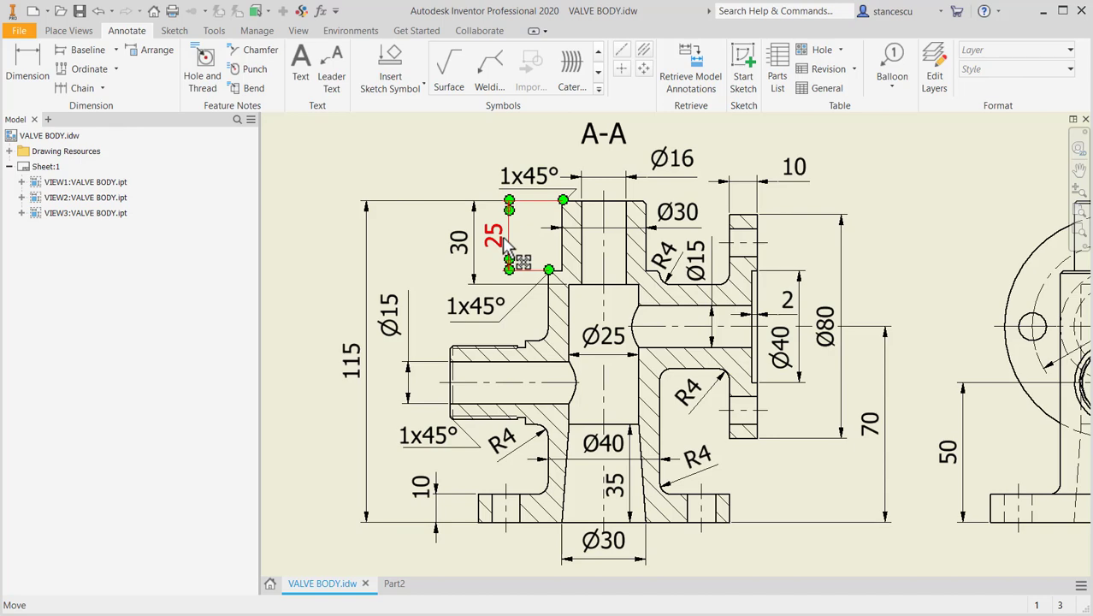
Return to the Part2 model, start a 2D sketch on the XY plane and slice the graphics at the sketch plane.
click(389, 584)
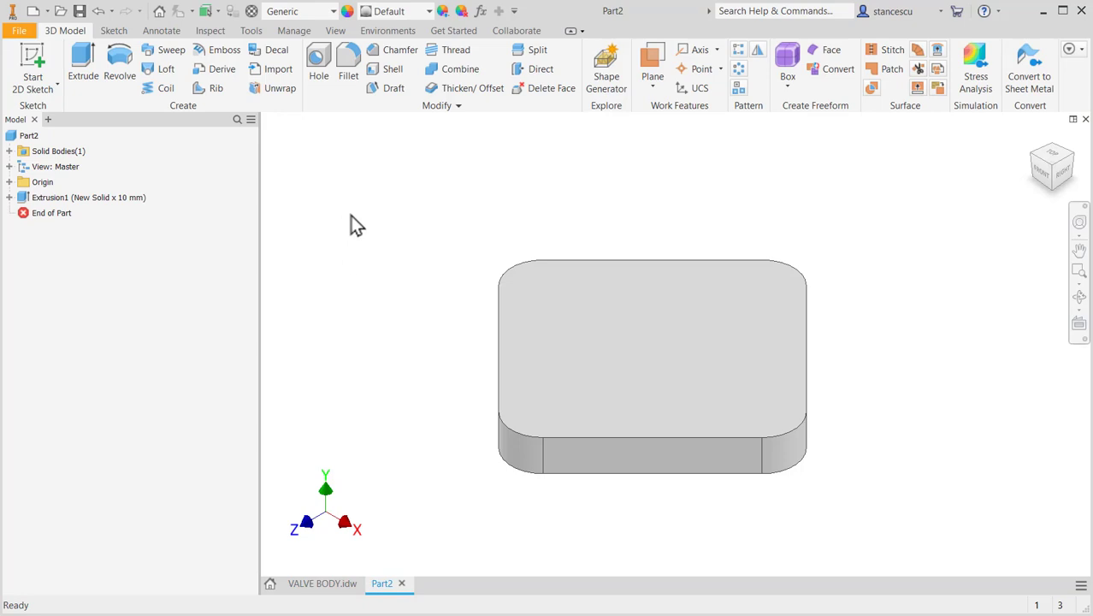
click(9, 182)
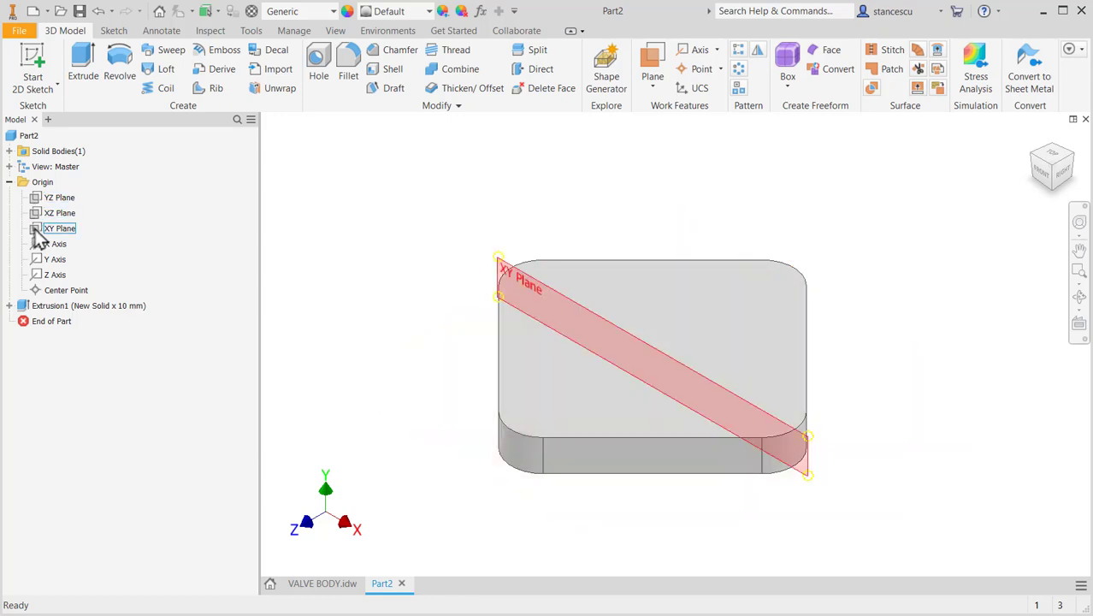
click(36, 231)
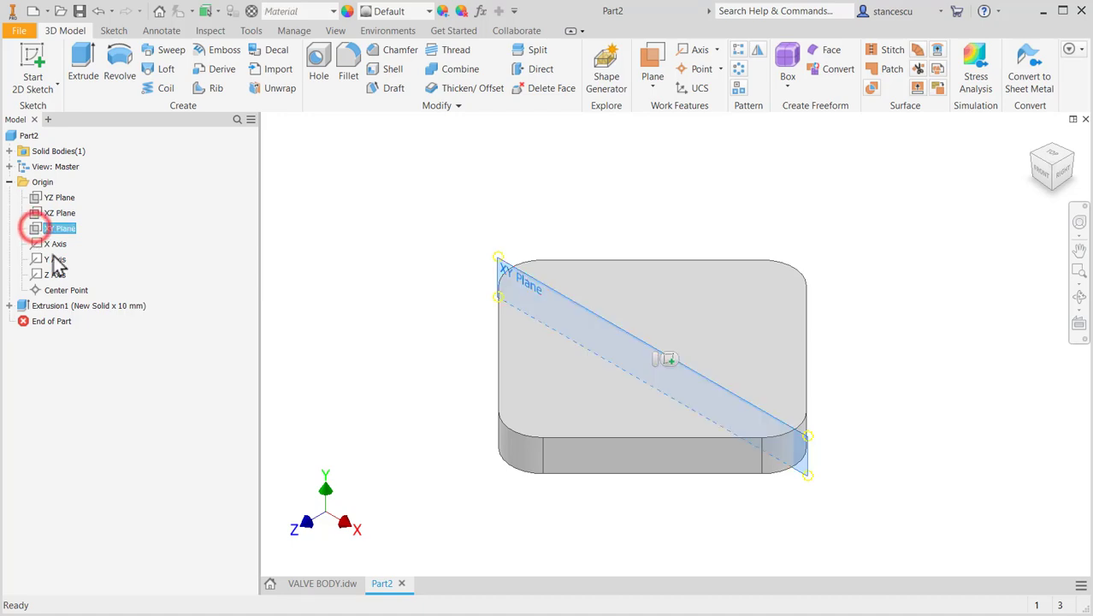
click(667, 360)
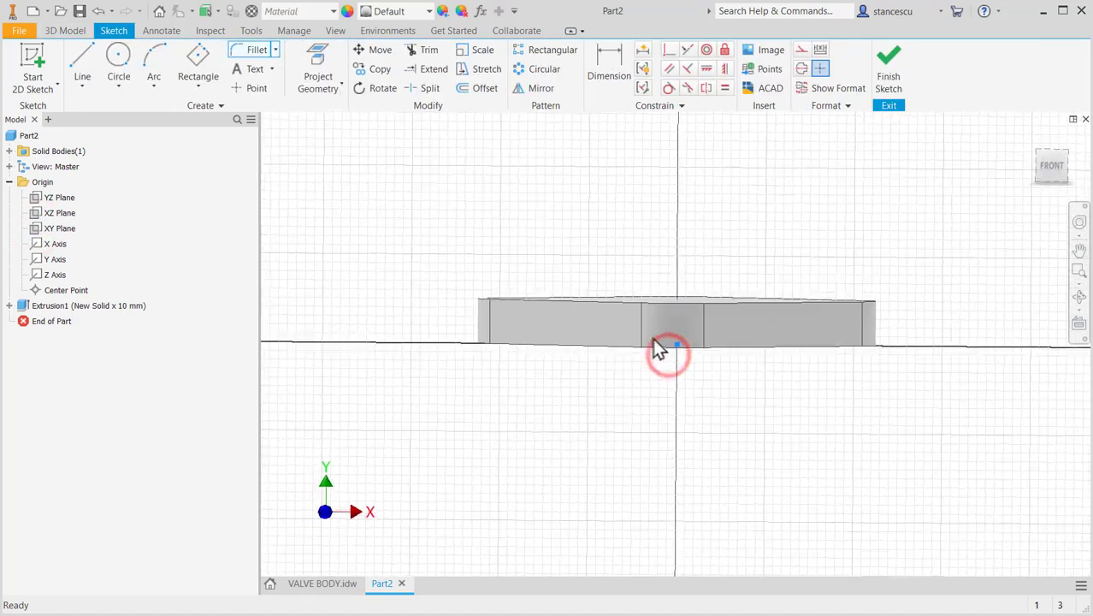
scroll(532, 237, down, 3)
middle_drag(573, 245, 566, 431)
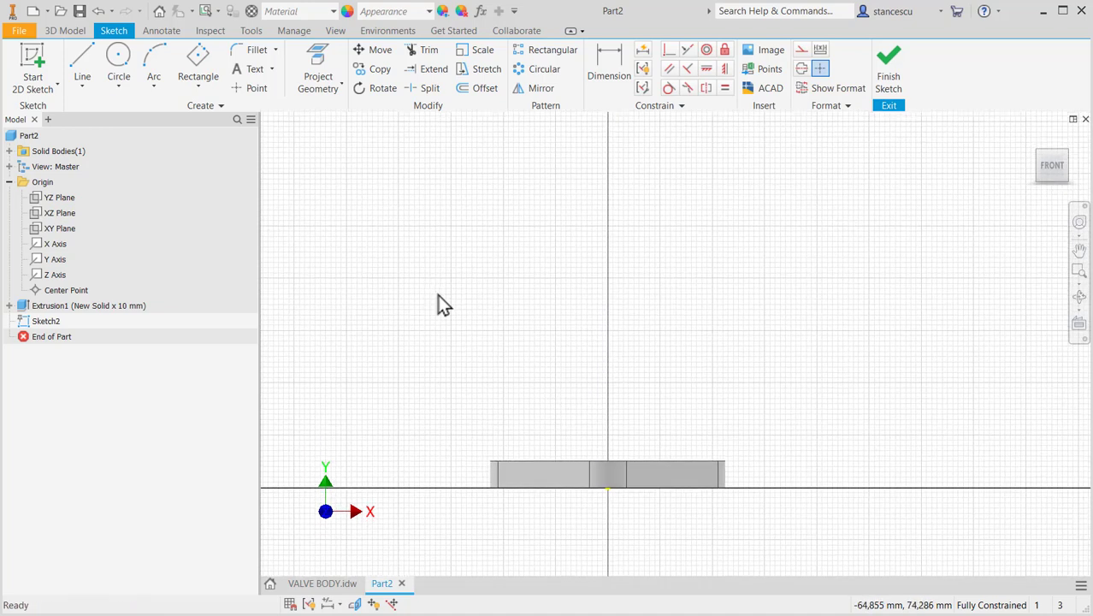
key(F7)
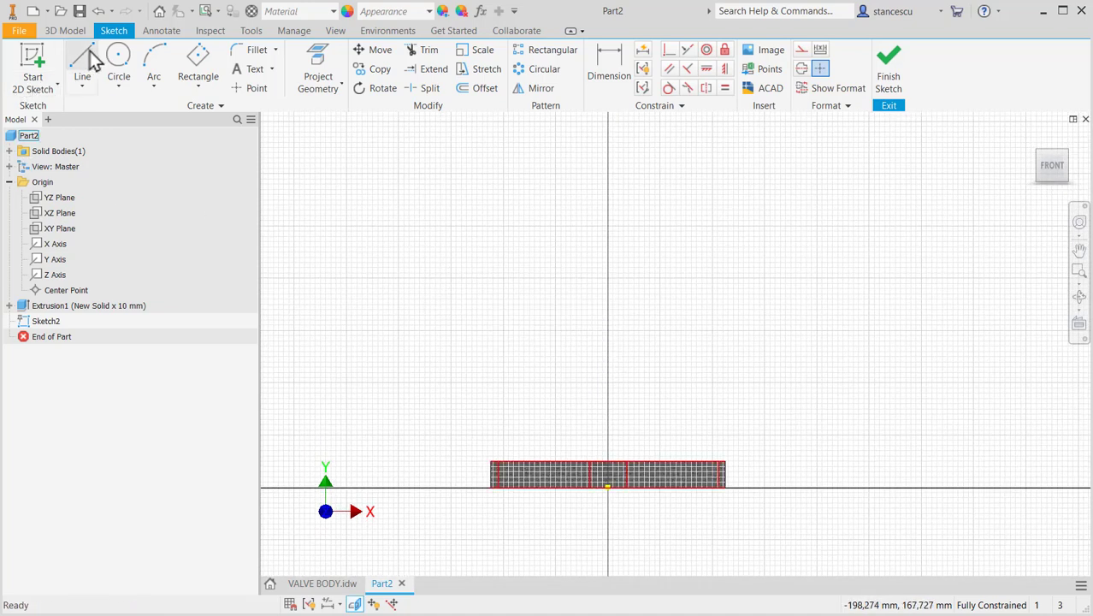
Draw a closed stepped half-profile from the flange's top edge to the vertical axis, about 92 mm tall, about 25 mm wide below and 18 mm above.
click(89, 63)
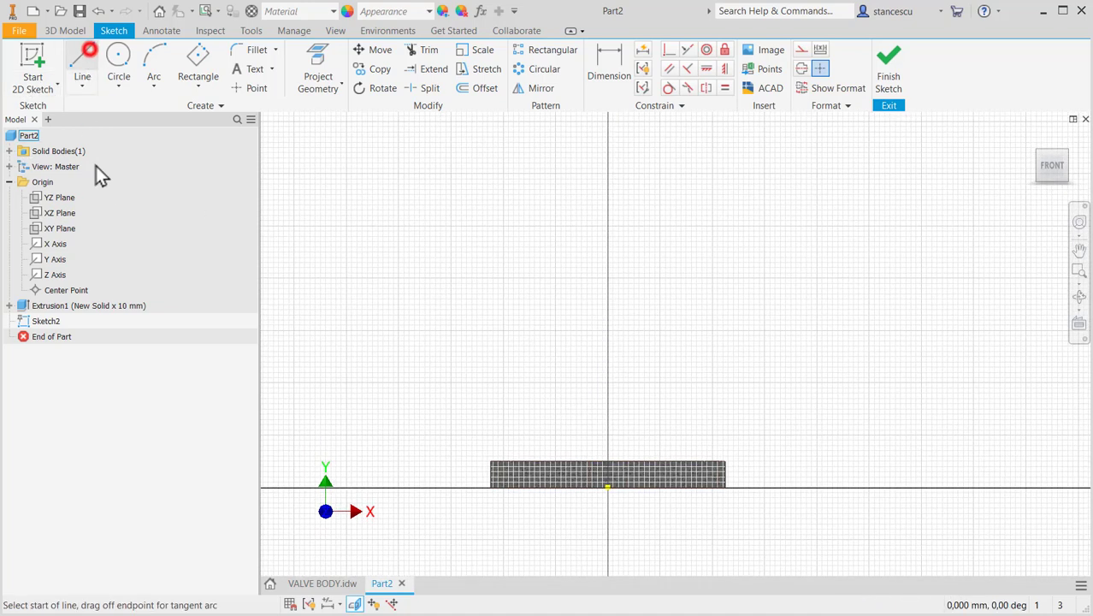
click(544, 461)
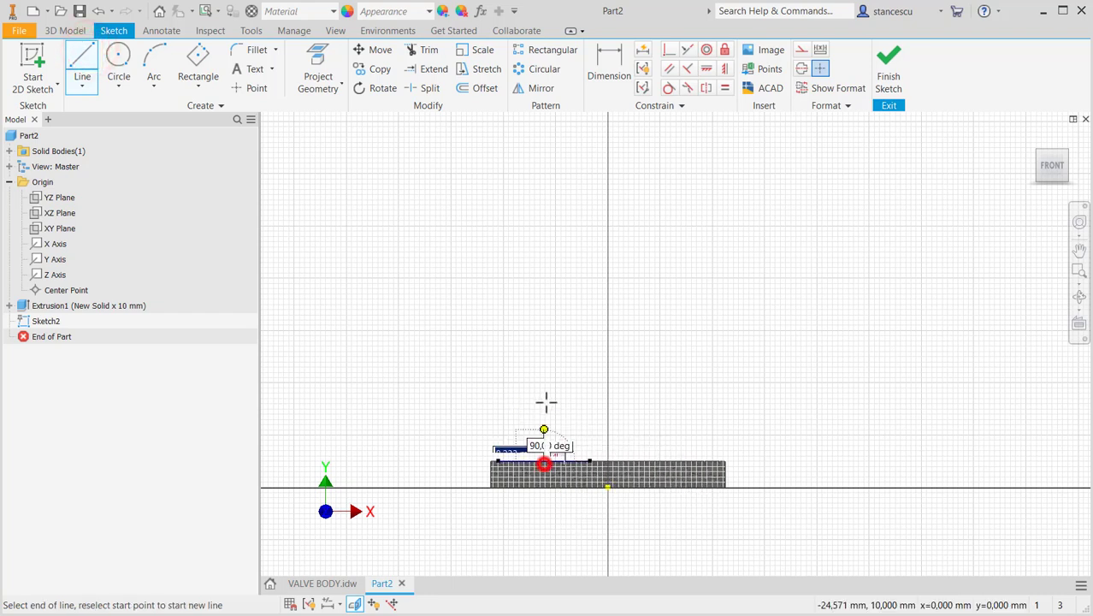
click(544, 325)
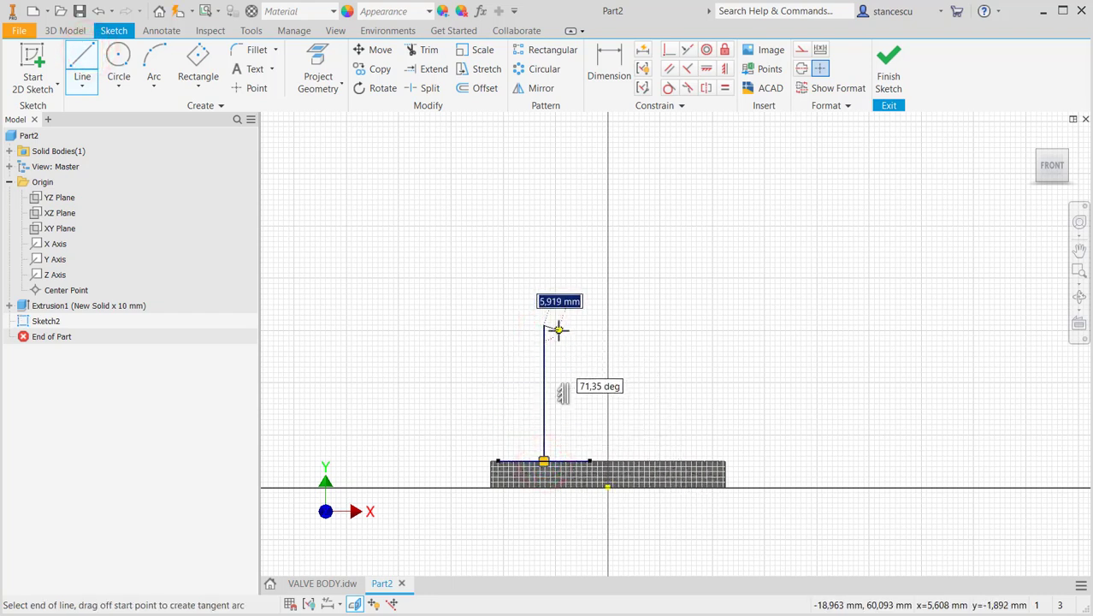
click(558, 325)
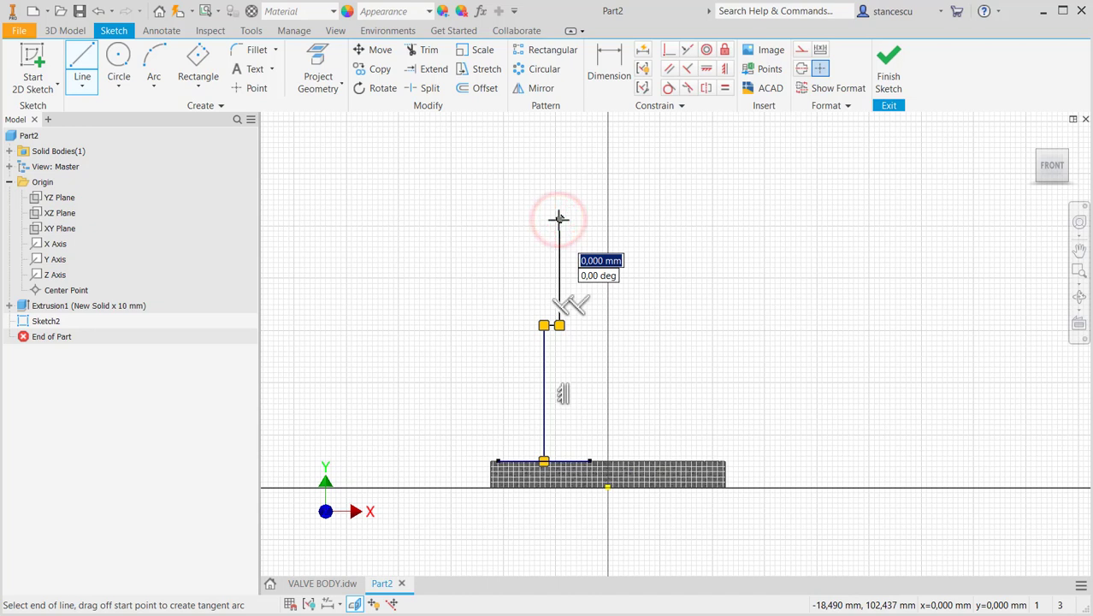
click(558, 219)
click(608, 219)
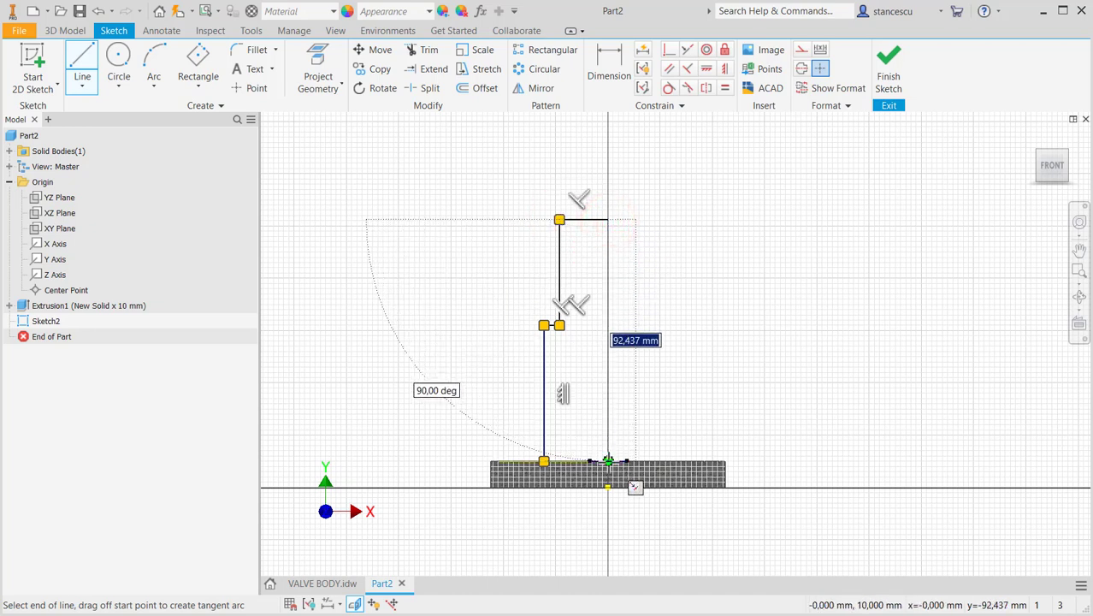
double_click(608, 462)
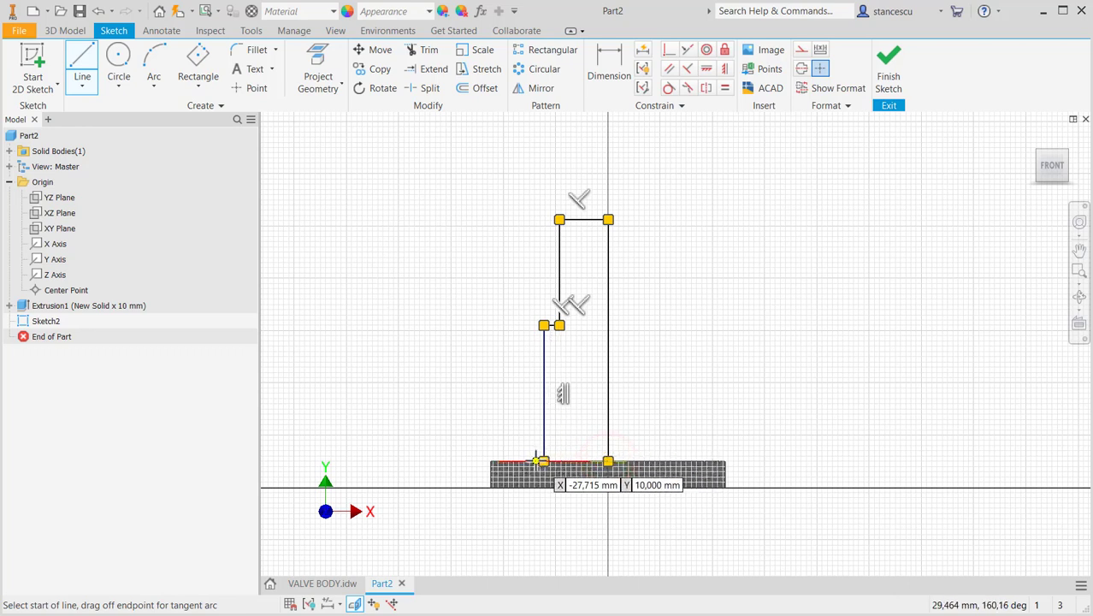
click(542, 461)
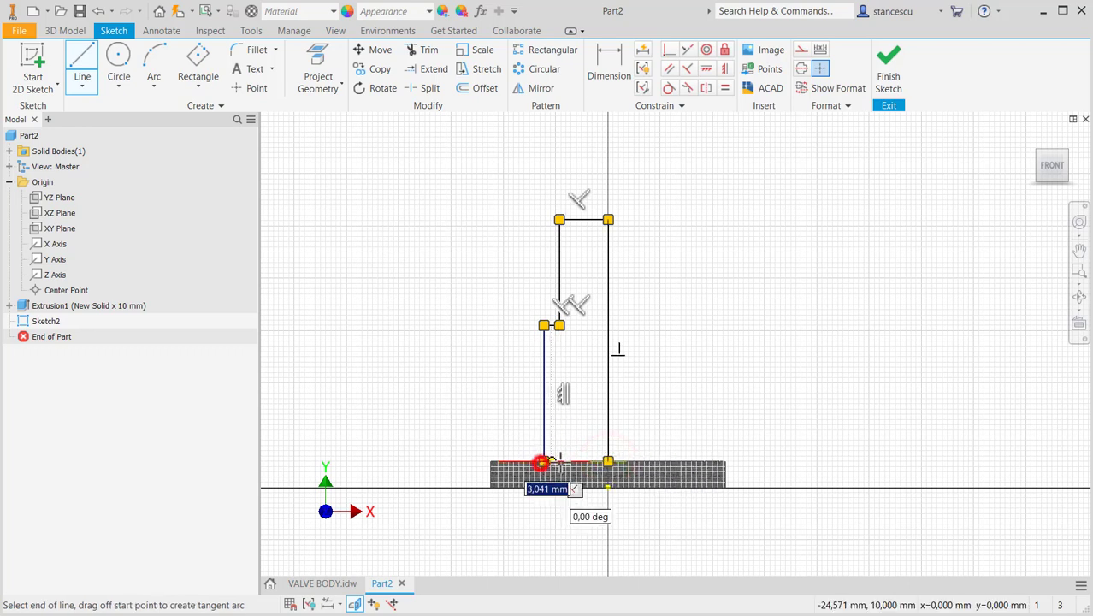
double_click(608, 461)
key(Escape)
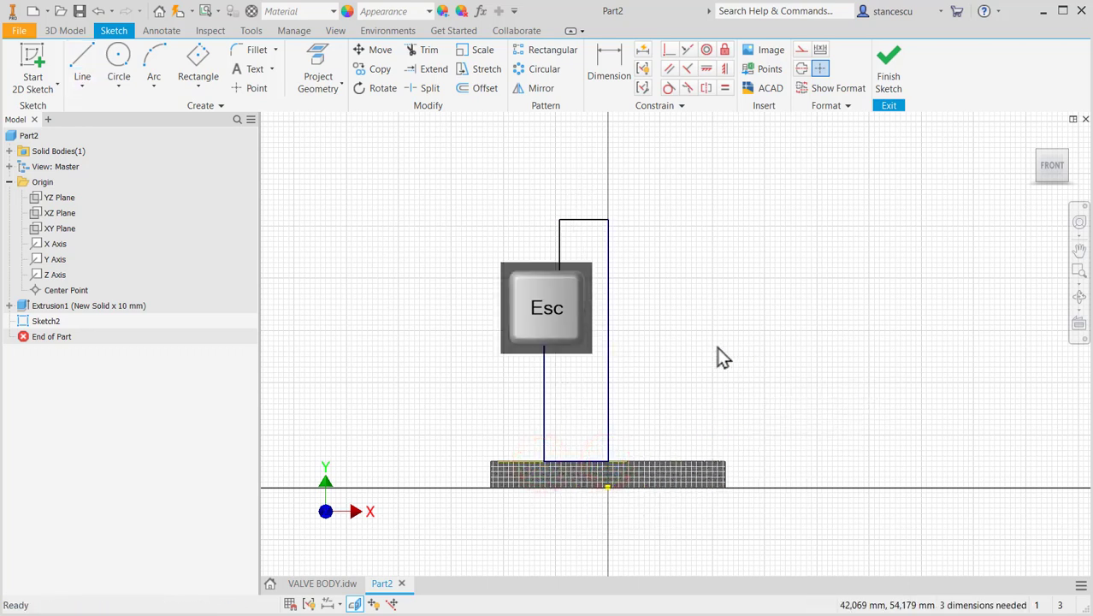
Convert the profile's vertical line on the Y axis to a centerline.
drag(714, 346, 581, 385)
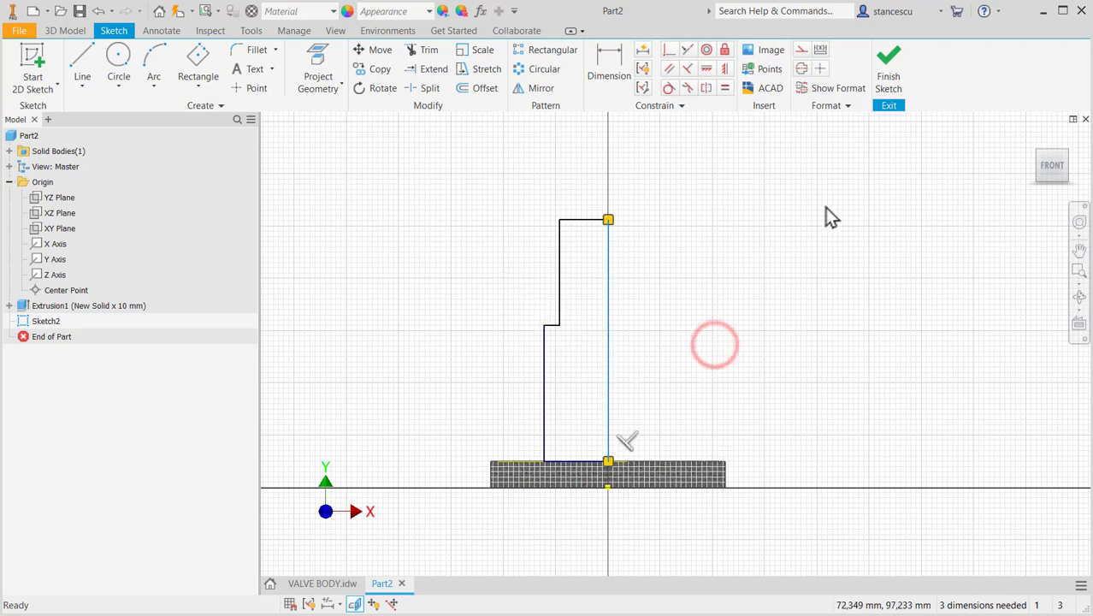
click(802, 72)
click(731, 275)
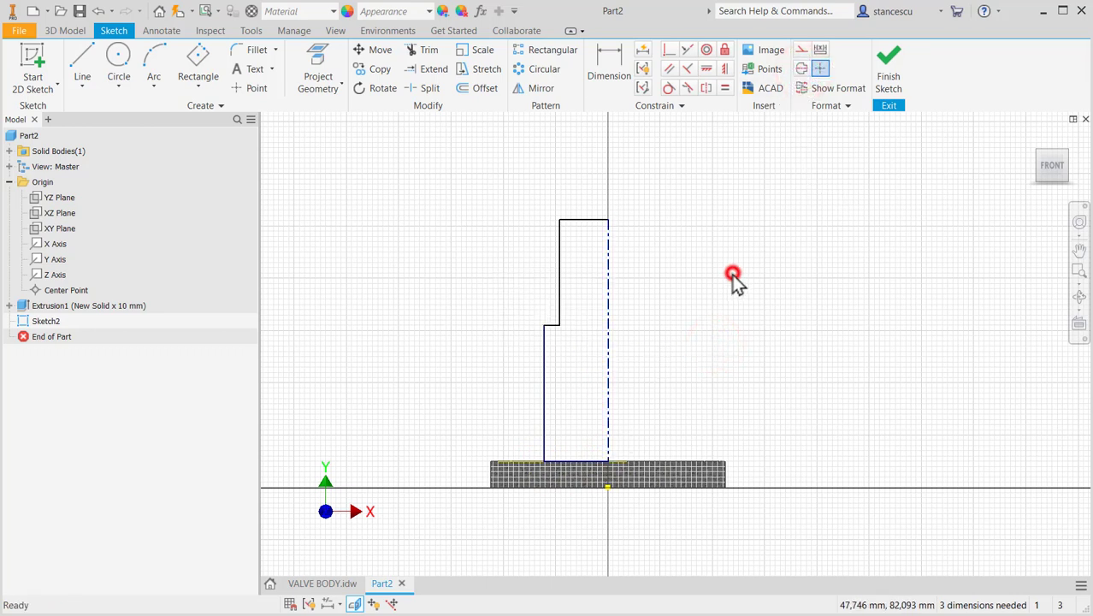
Dimension the height from the sketch origin to the profile's top edge as 115 mm.
click(608, 63)
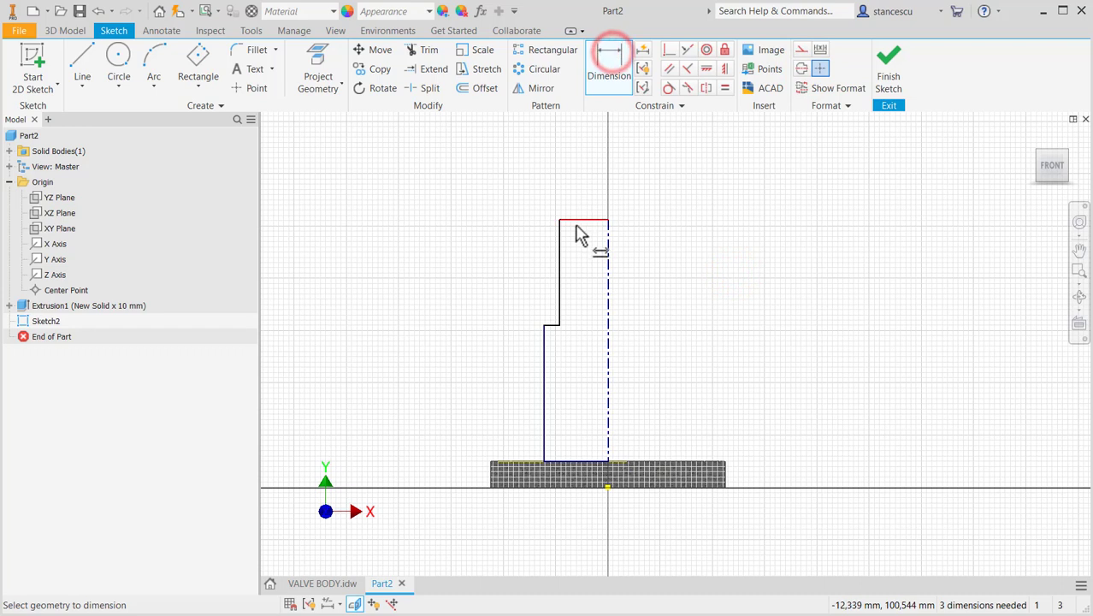
click(573, 220)
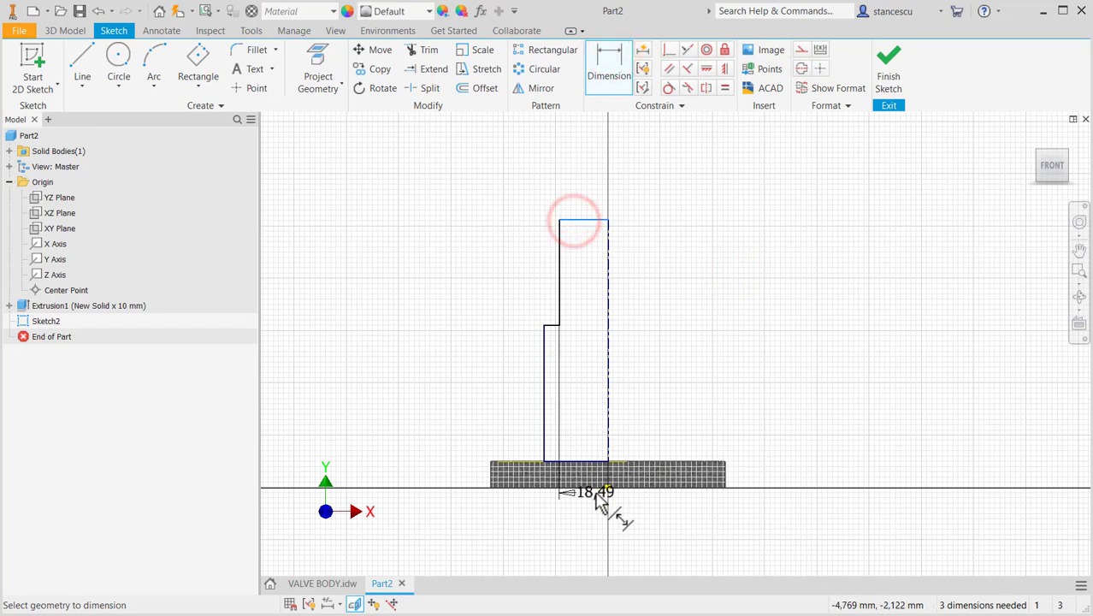
click(608, 490)
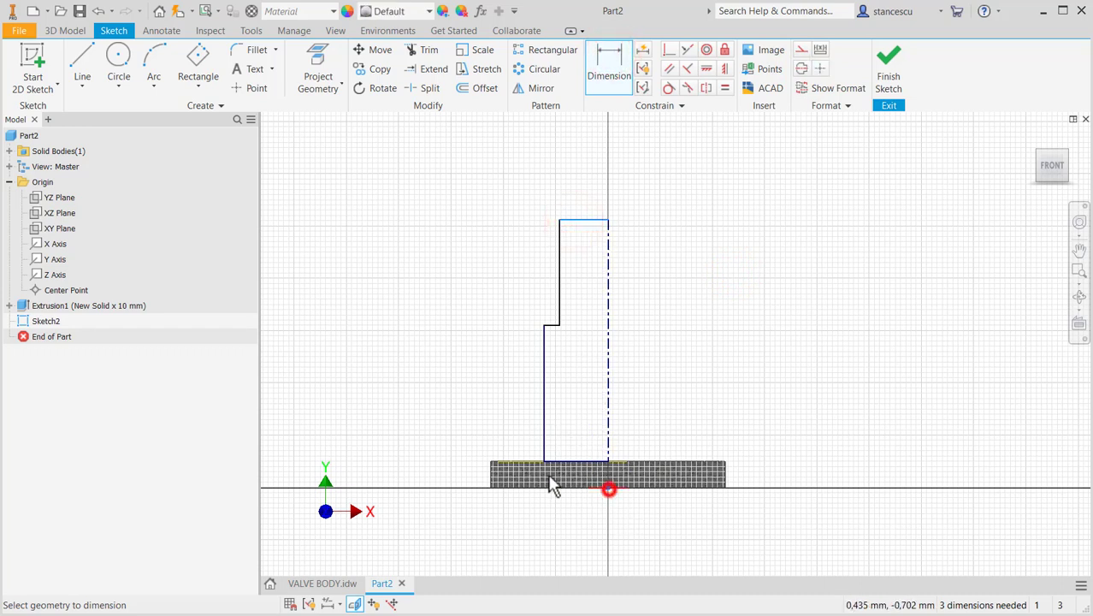
click(425, 359)
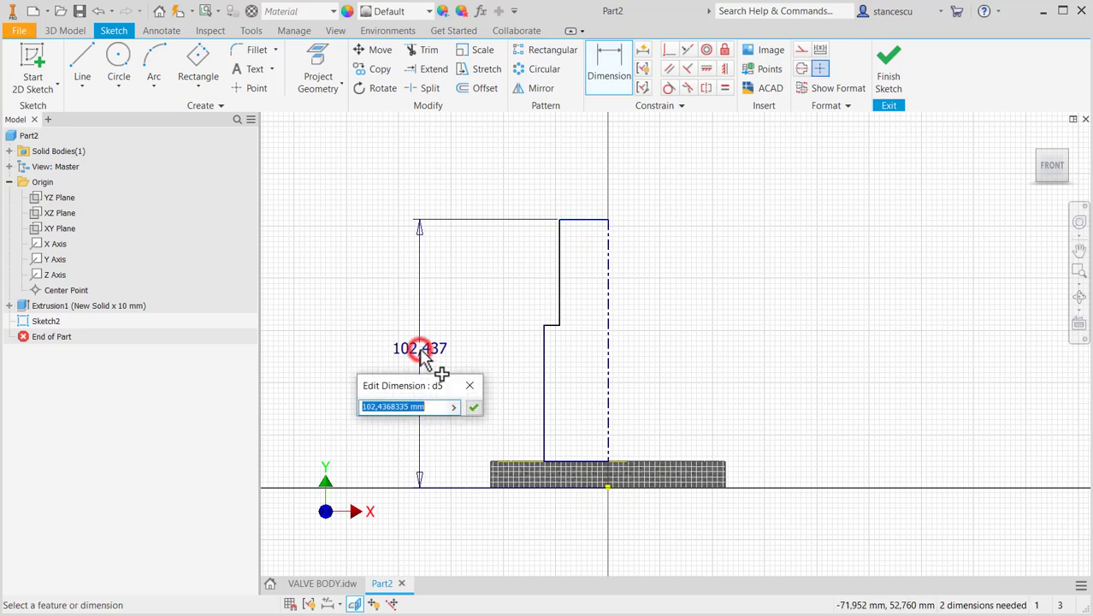
text(115)
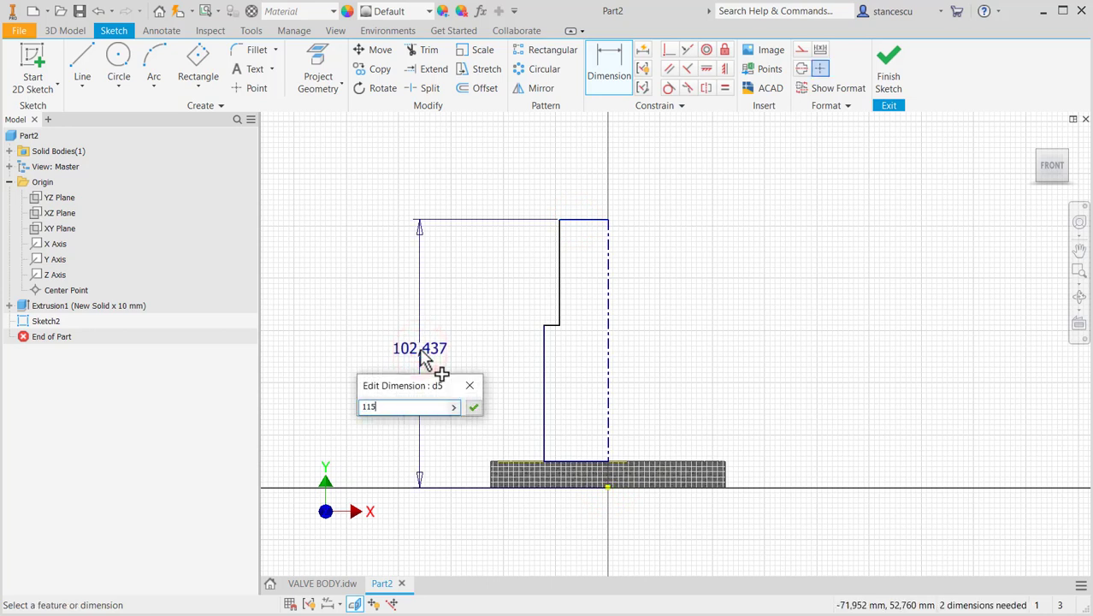
key(Return)
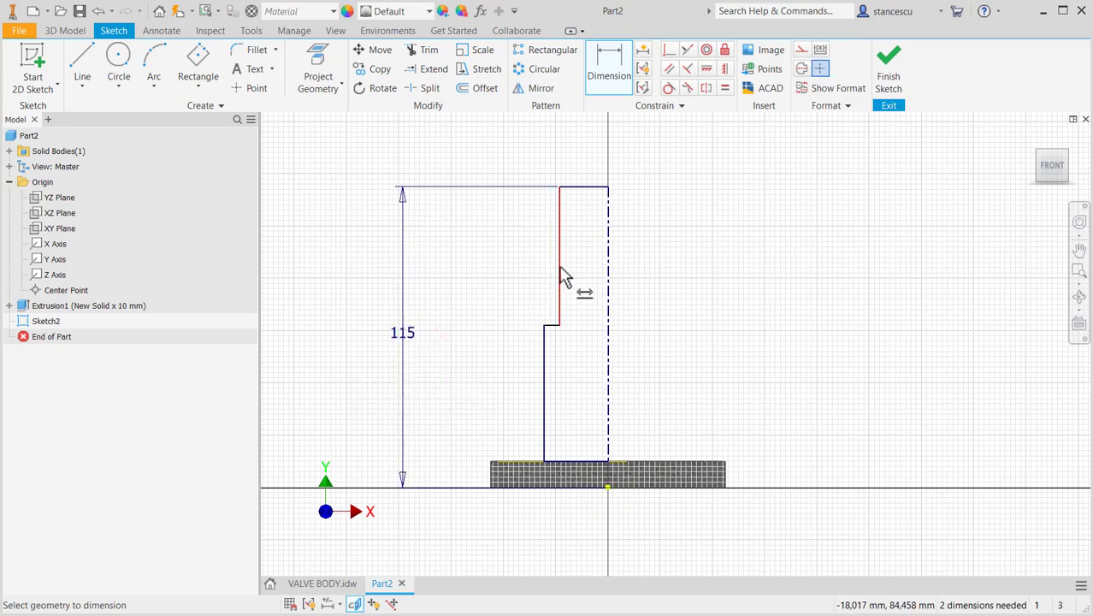
Dimension the upper section's outer line to the centerline as a 30 mm diameter.
click(561, 270)
click(606, 274)
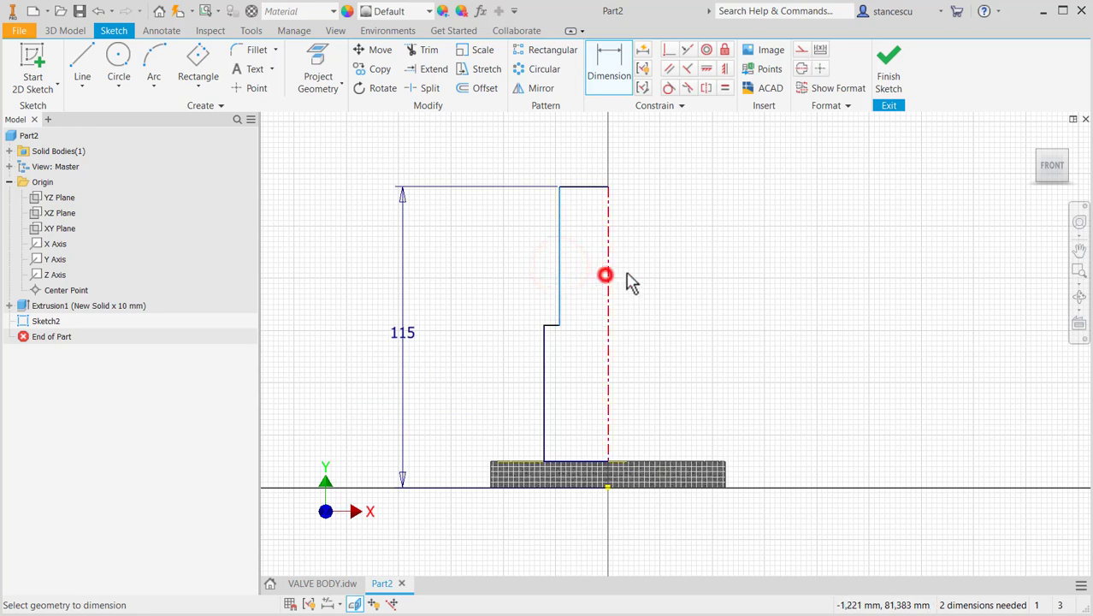
click(684, 259)
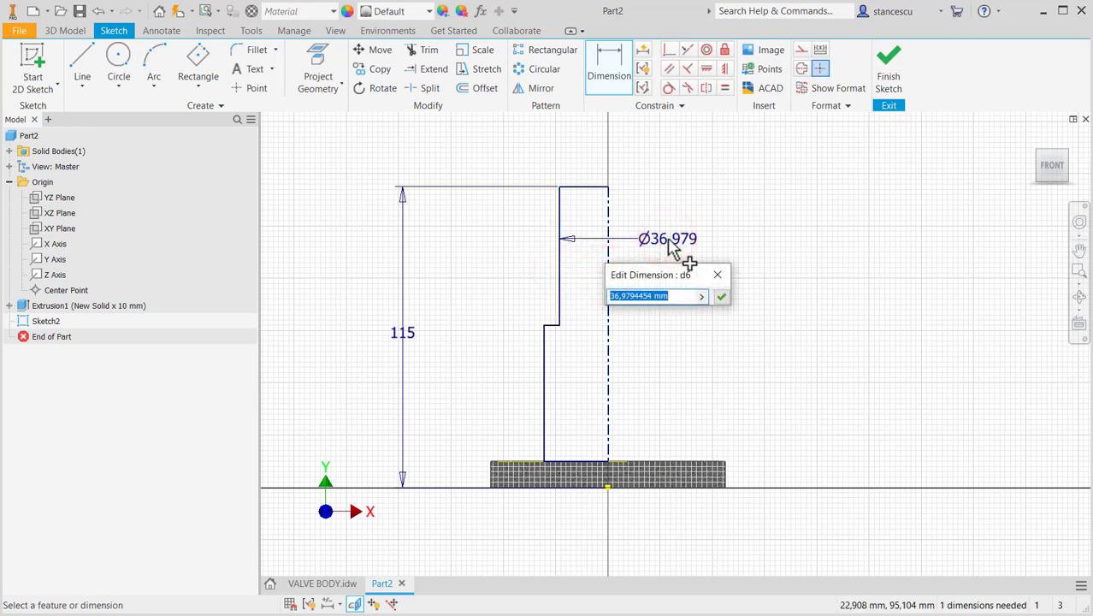
text(30)
key(Return)
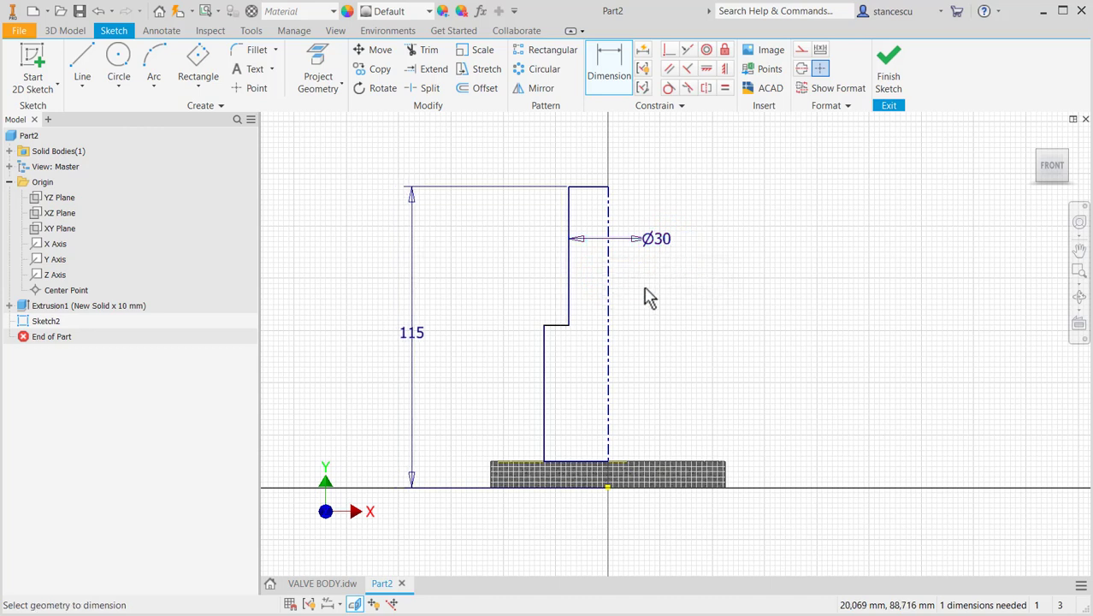
Dimension the lower section's outer line to the centerline as a 40 mm diameter.
click(544, 383)
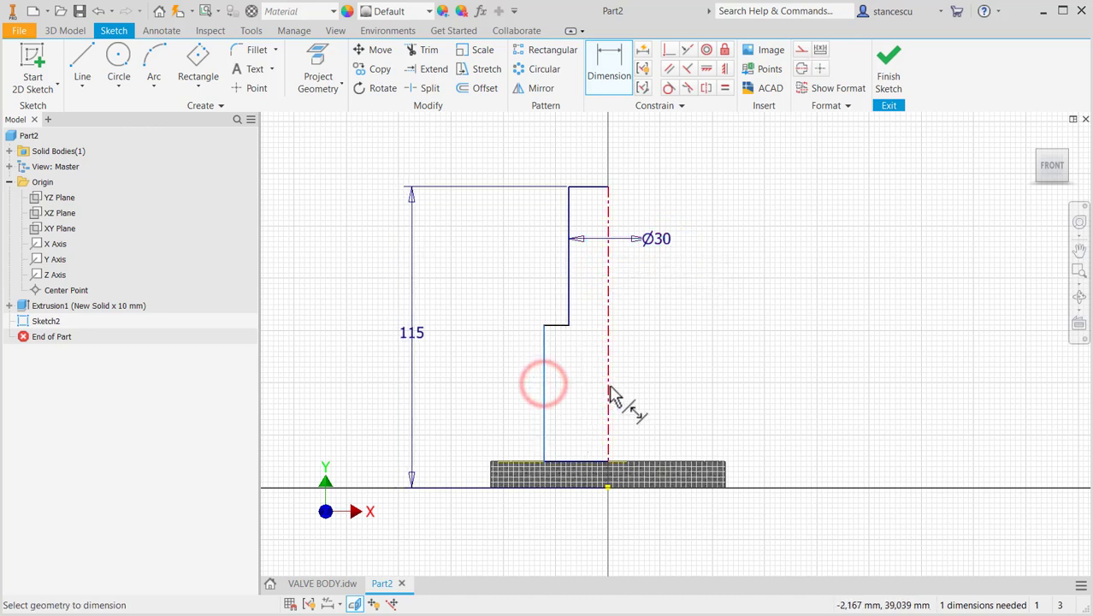
click(608, 385)
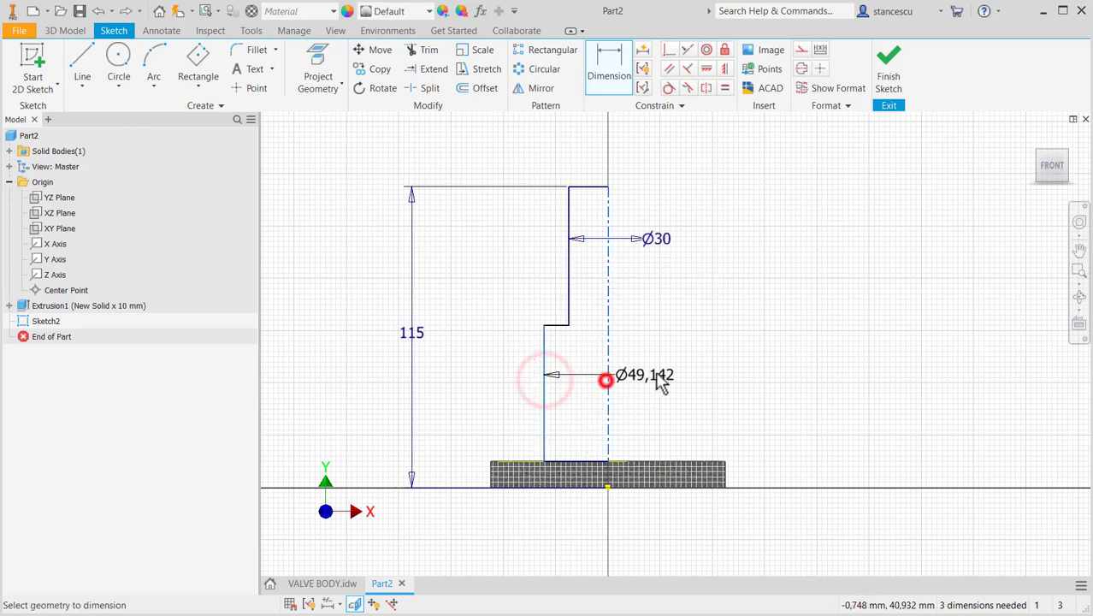
click(655, 377)
text(4)
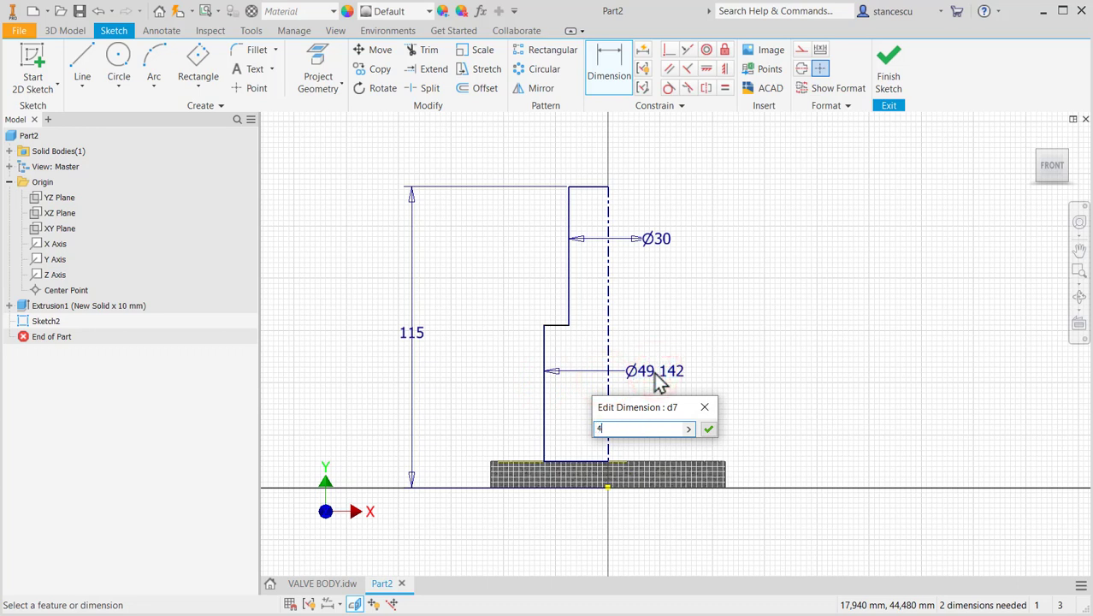
text(0)
key(Return)
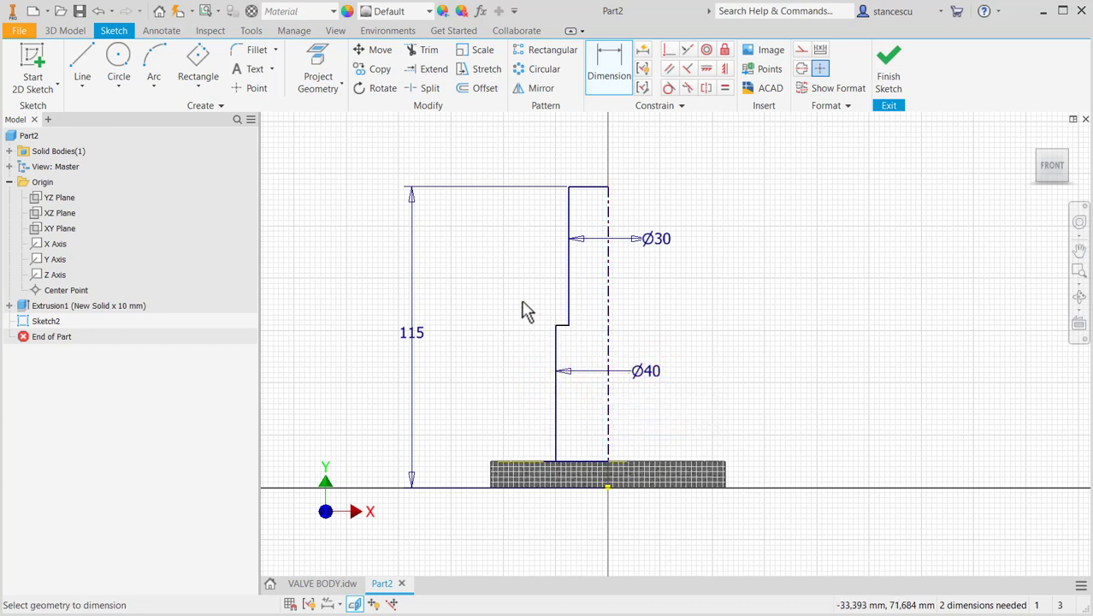
Dimension the height of the narrower upper section as 25 mm.
click(566, 270)
click(495, 258)
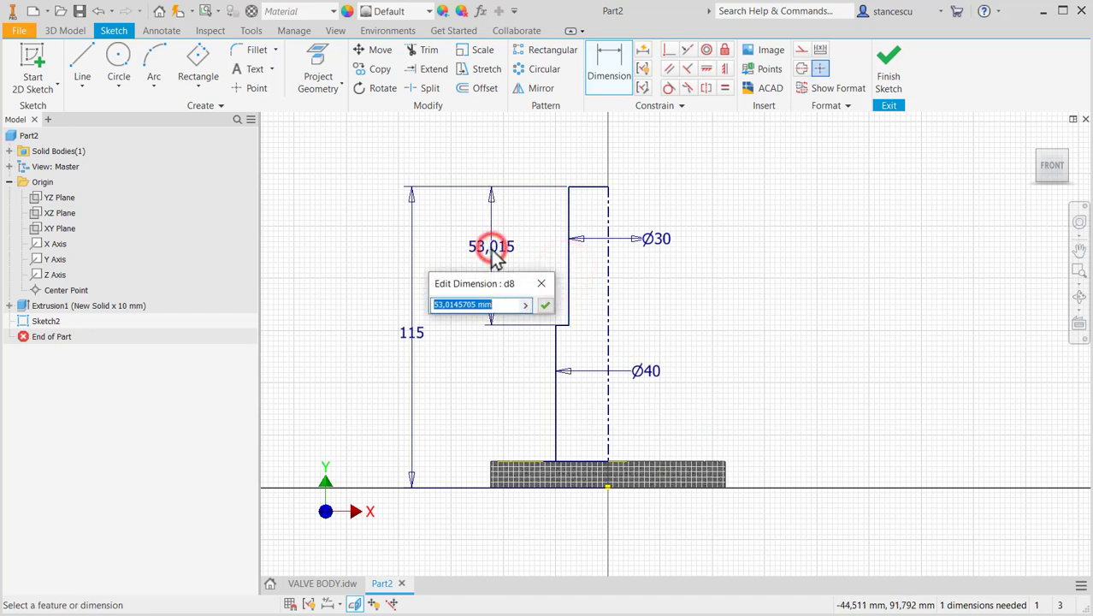
text(25)
key(Return)
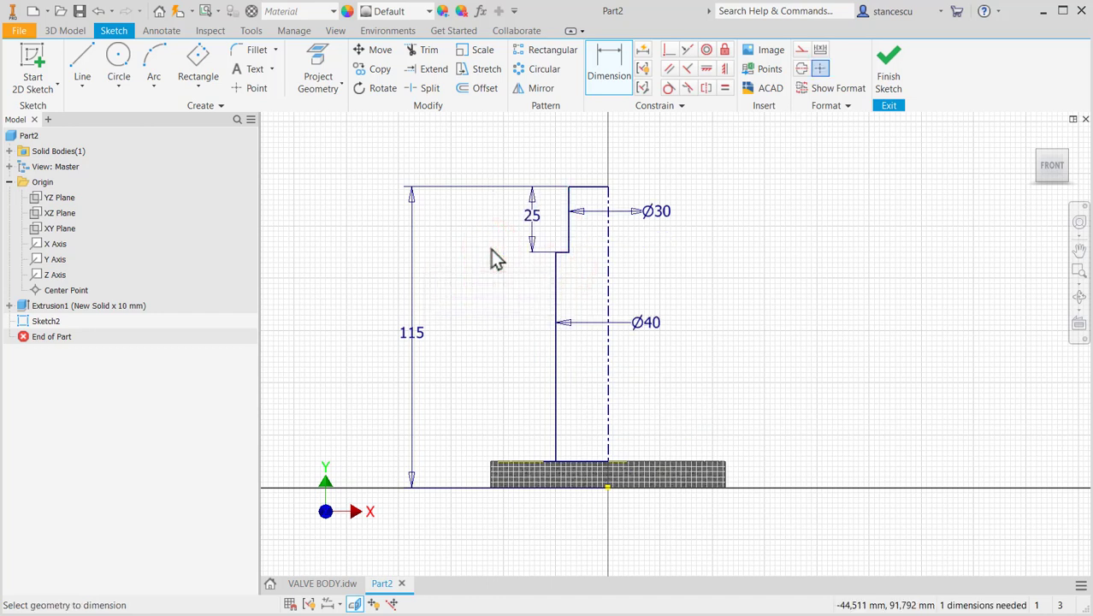
Finish the sketch and revolve the stepped profile a full 360 degrees around its centerline, joined to the base flange.
click(887, 67)
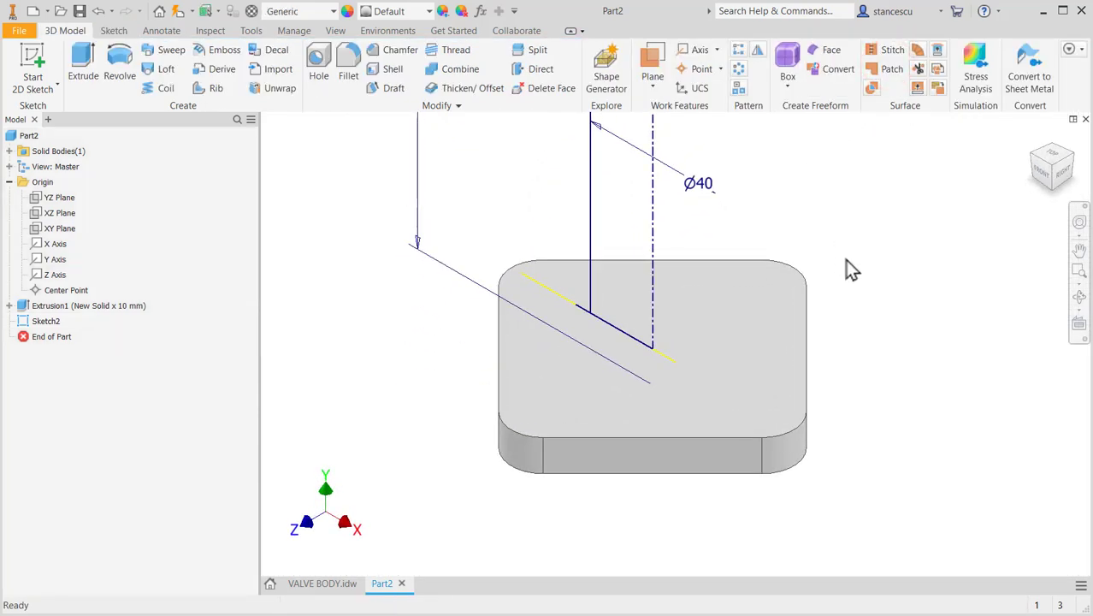
key(r)
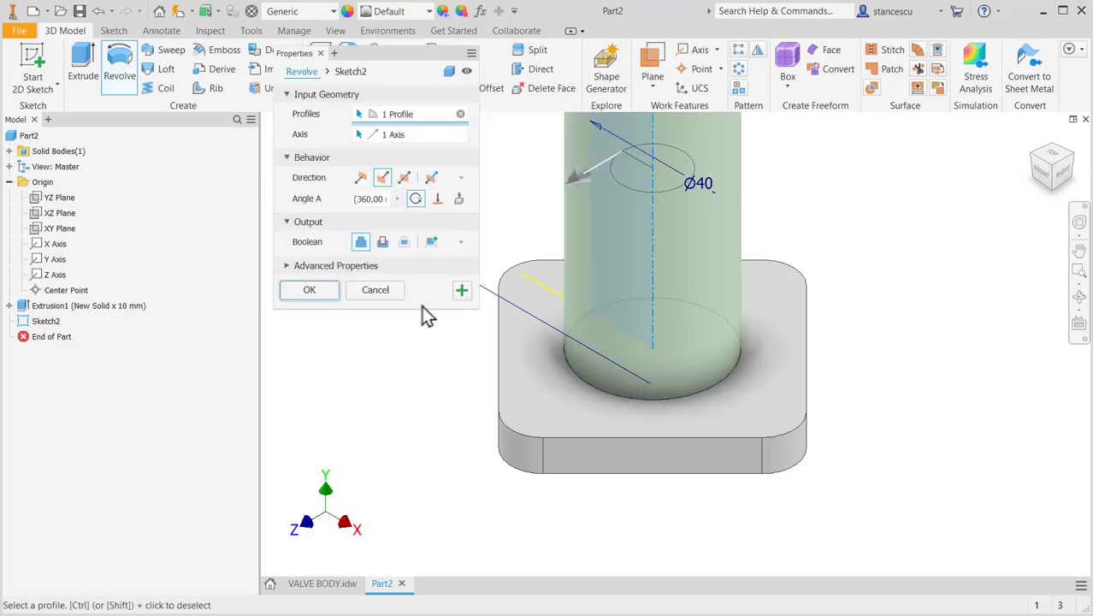
click(287, 293)
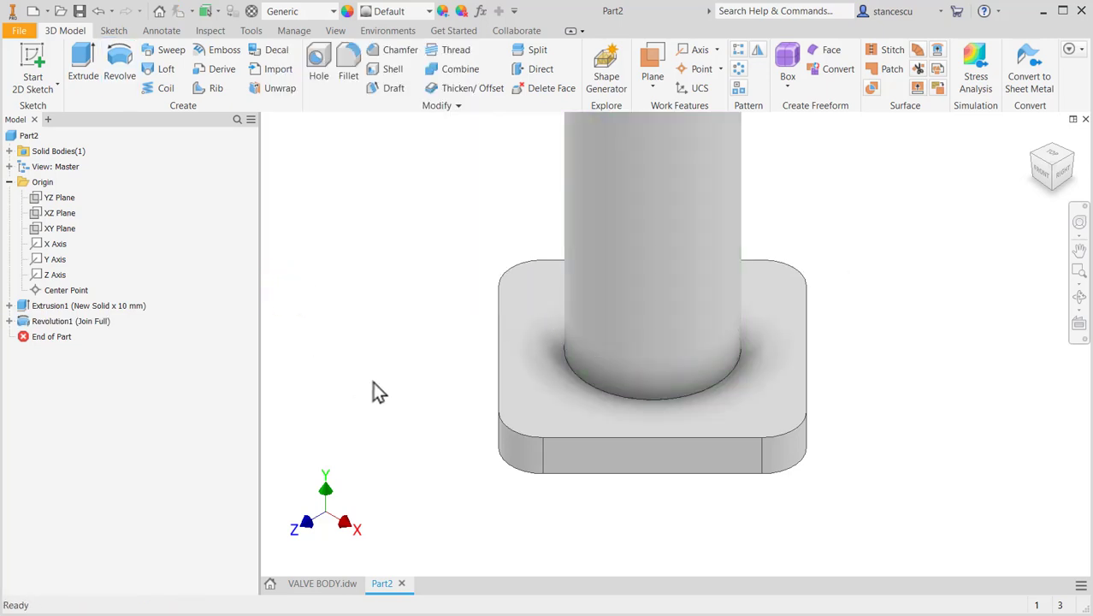
key(F6)
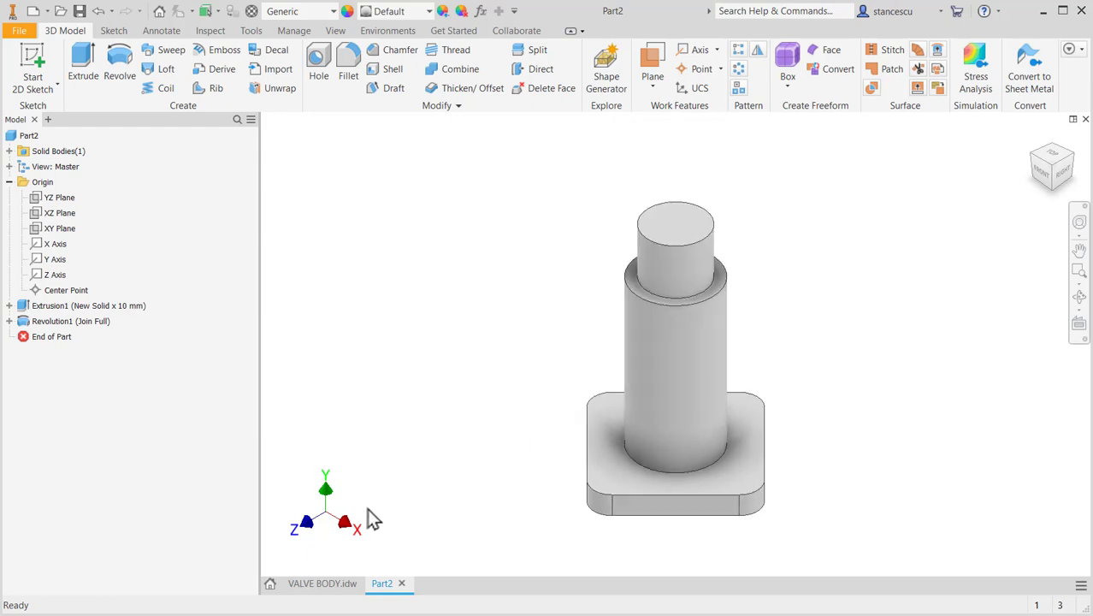
Examine the VALVE BODY.idw section, side, top and isometric views for the position and dimensions of the side branches.
click(334, 584)
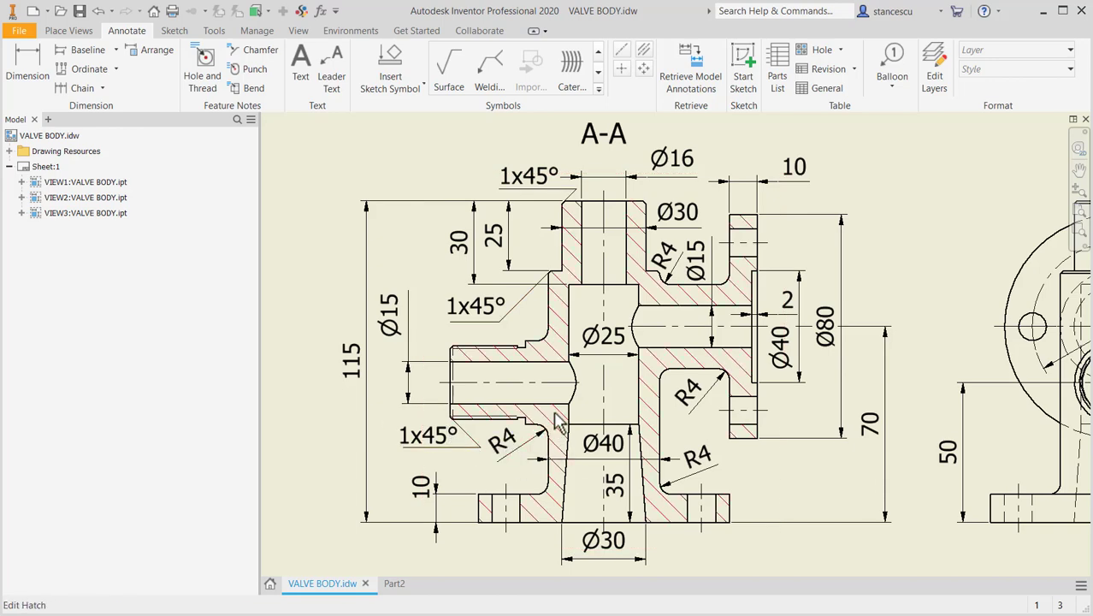
scroll(609, 372, down, 3)
middle_drag(745, 432, 745, 265)
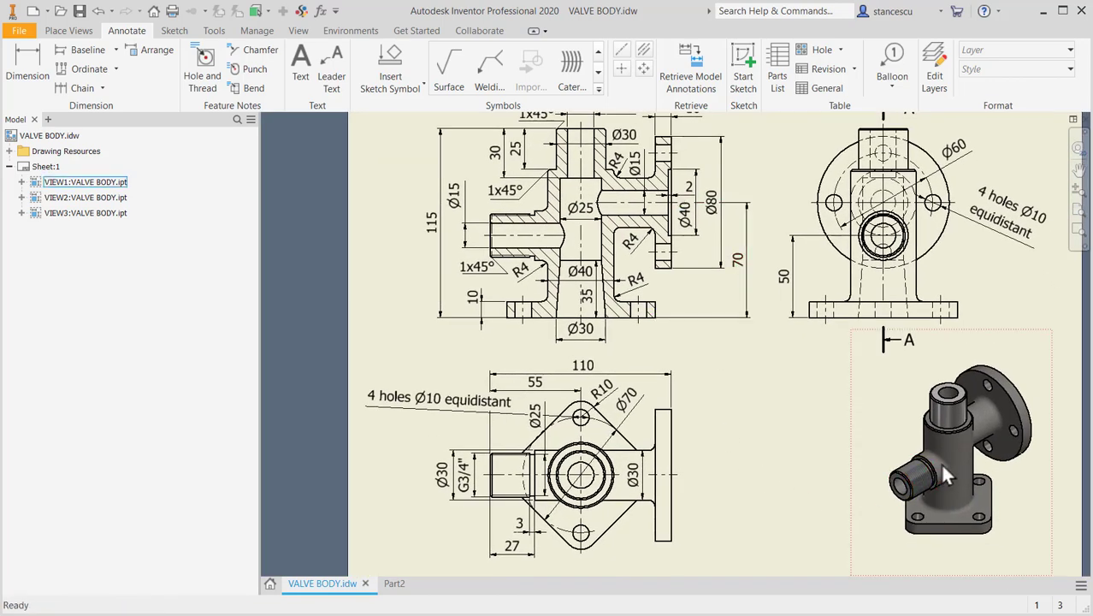
click(883, 507)
click(831, 522)
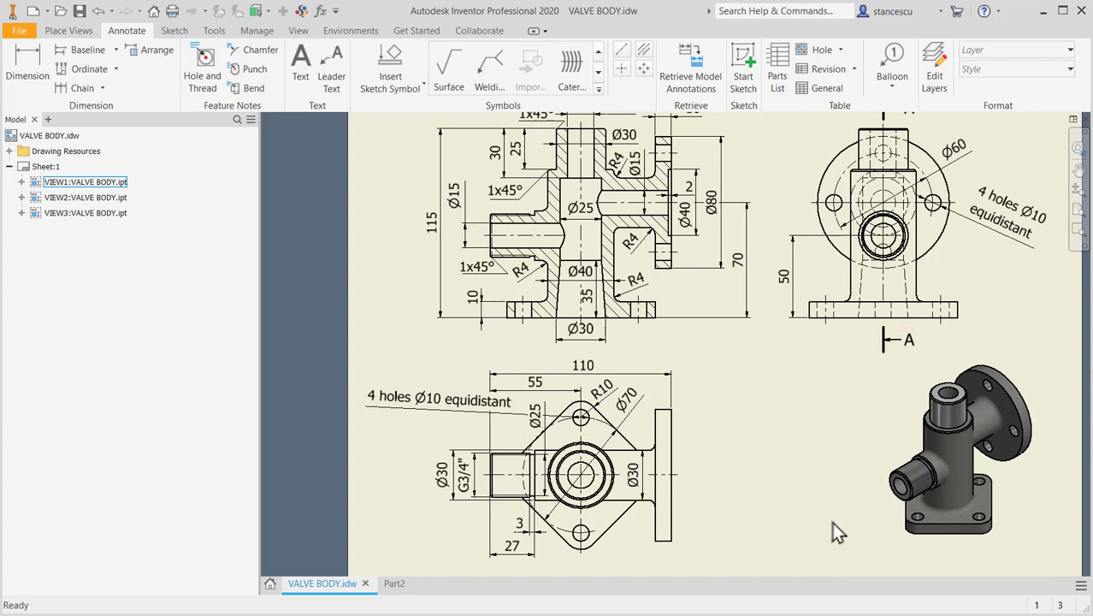
Return to the Part2 model and start a 2D sketch on the YZ plane.
click(396, 584)
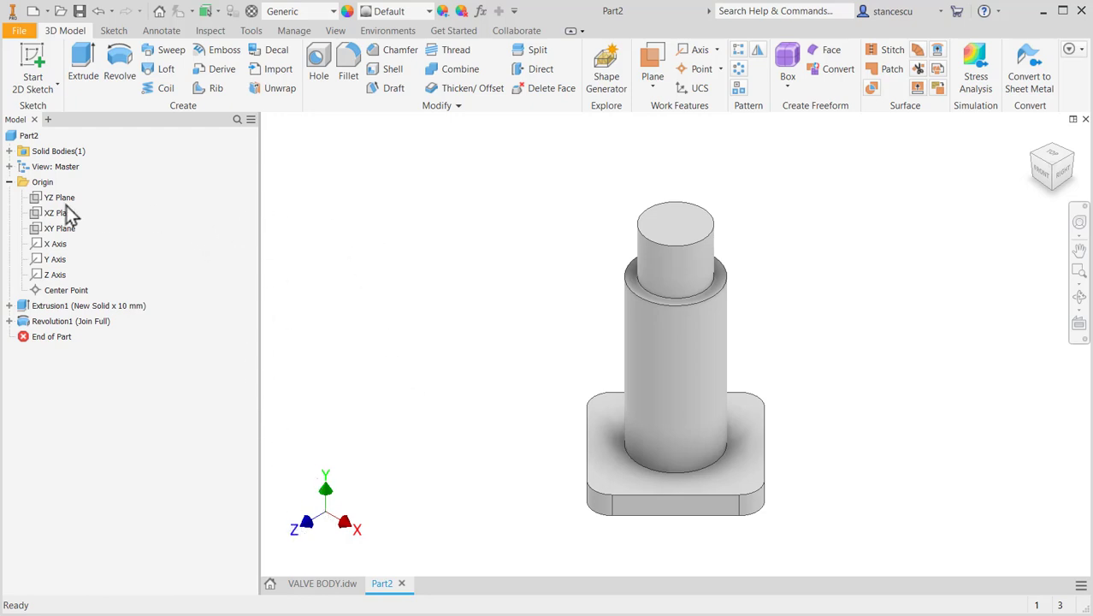
click(43, 200)
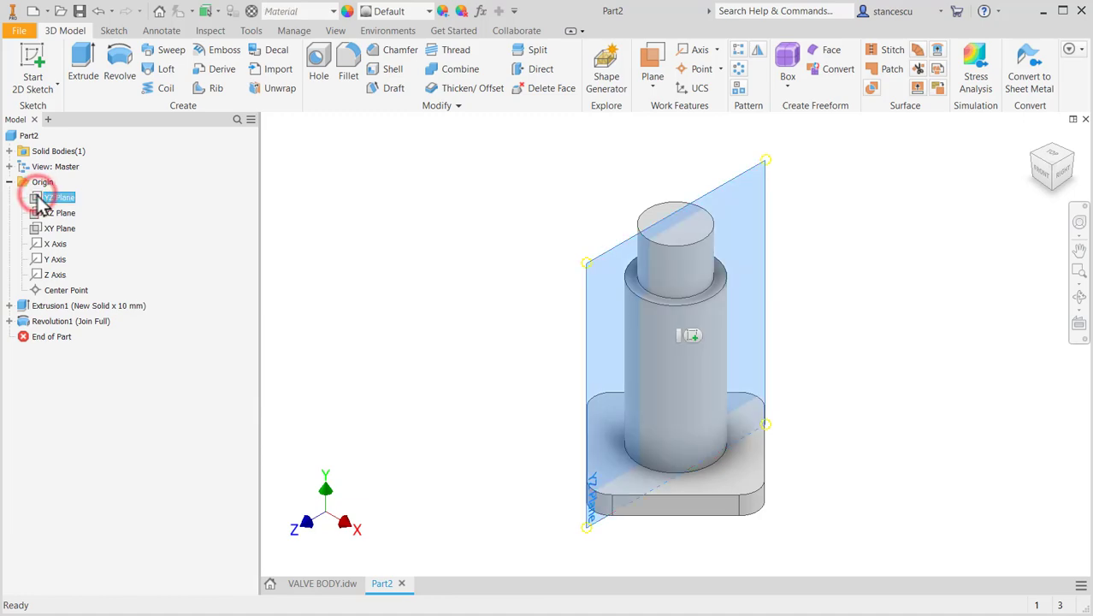
click(694, 335)
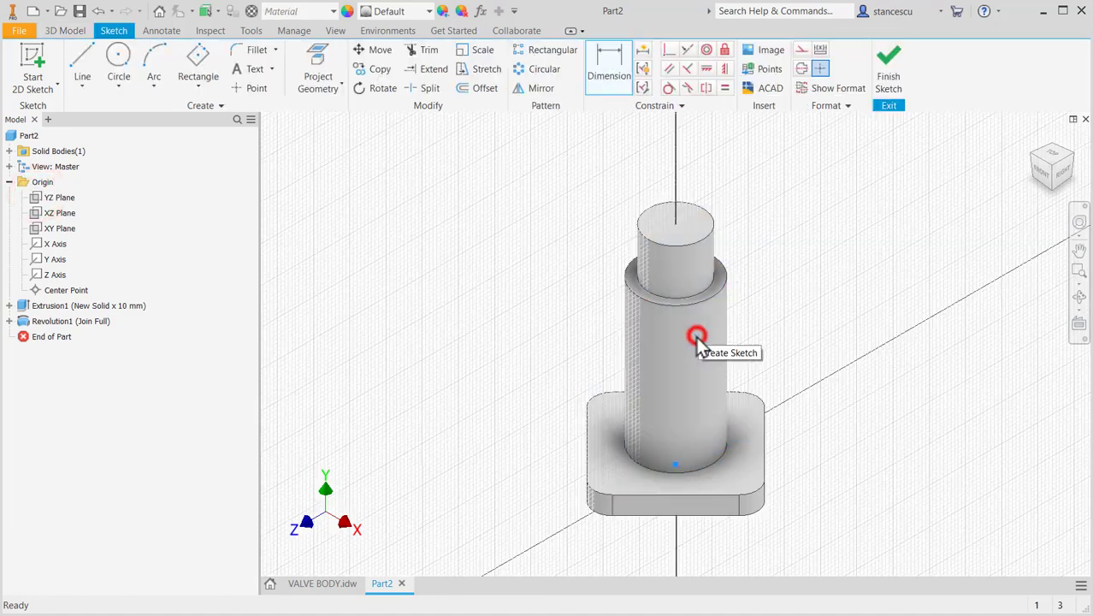
Slice the model graphics at the sketch plane, and review the threaded side branch in the top view of VALVE BODY.idw.
middle_drag(825, 237, 862, 370)
key(F7)
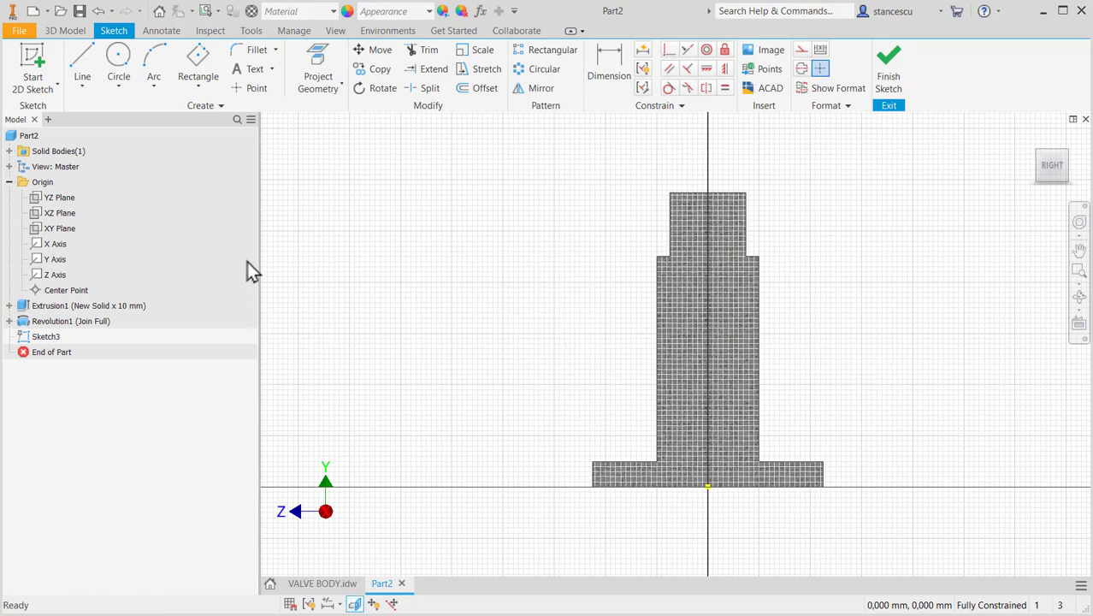
click(325, 585)
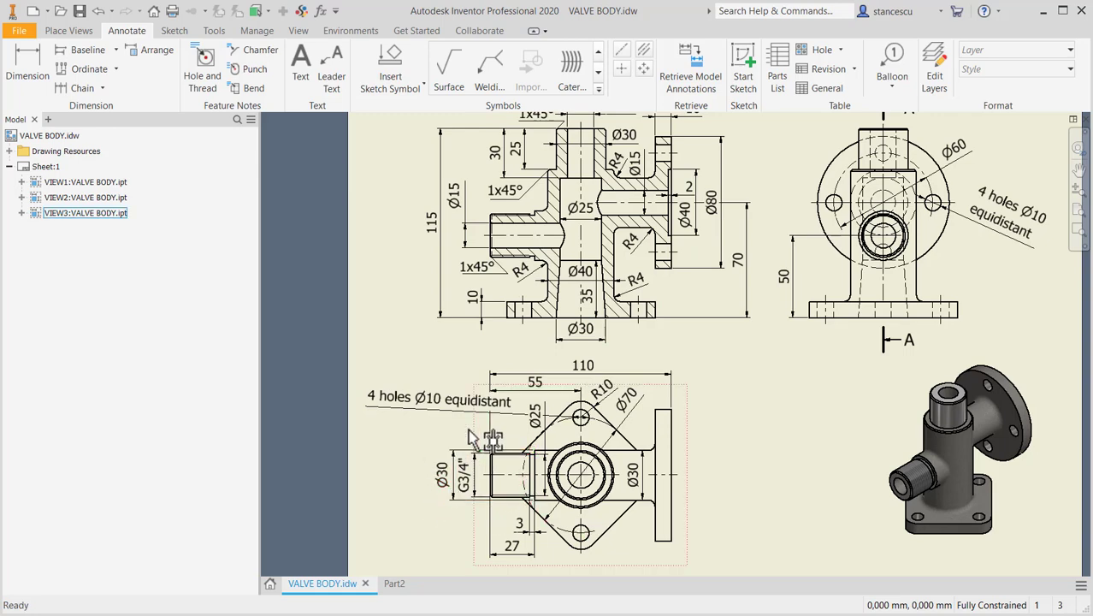
scroll(475, 490, up, 3)
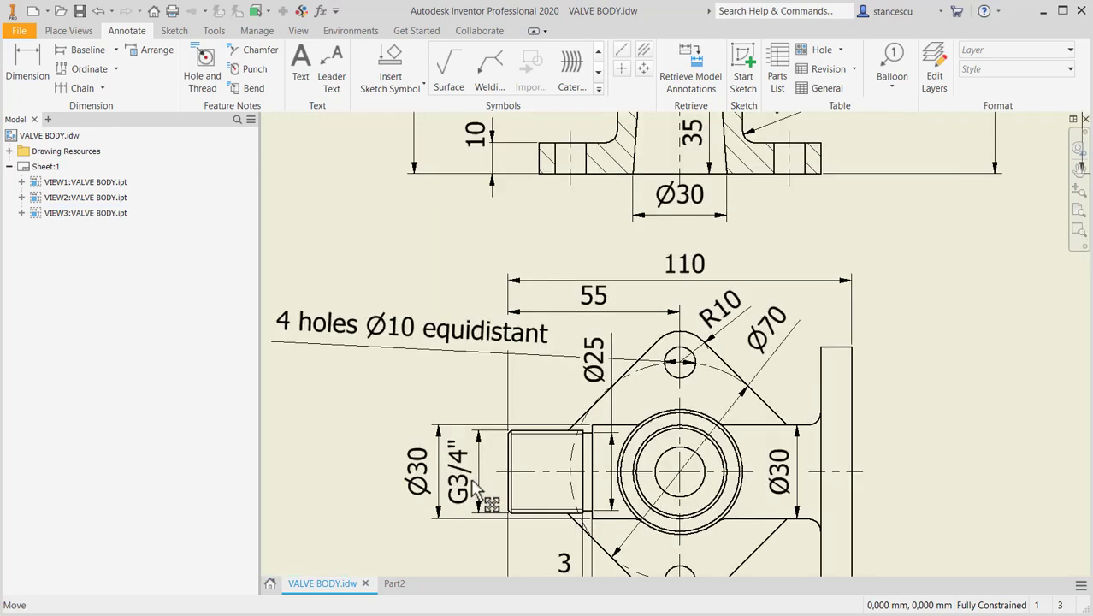
middle_drag(473, 483, 510, 374)
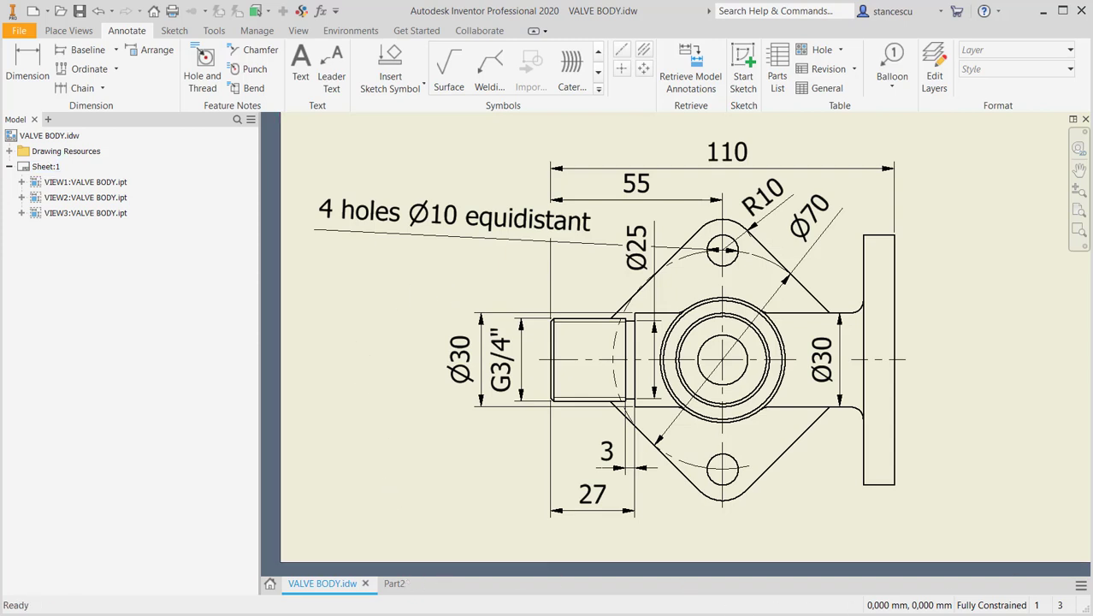
Switch to File Explorer and open thread.xls from the Inventor 2020 Design Data\XLS\en-US folder.
mouse_move(396, 614)
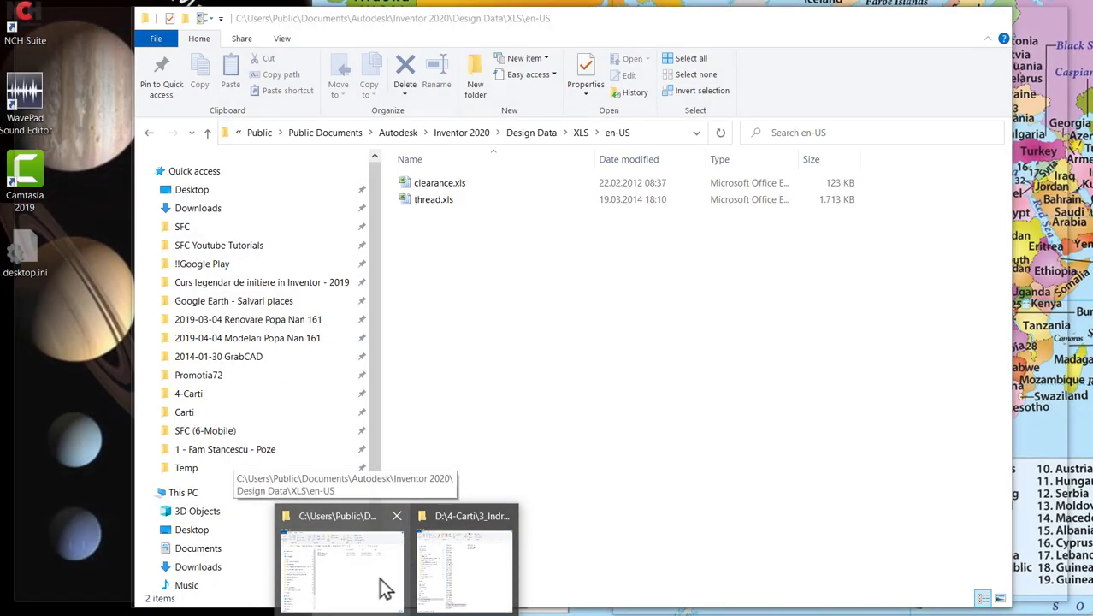
click(383, 588)
click(648, 133)
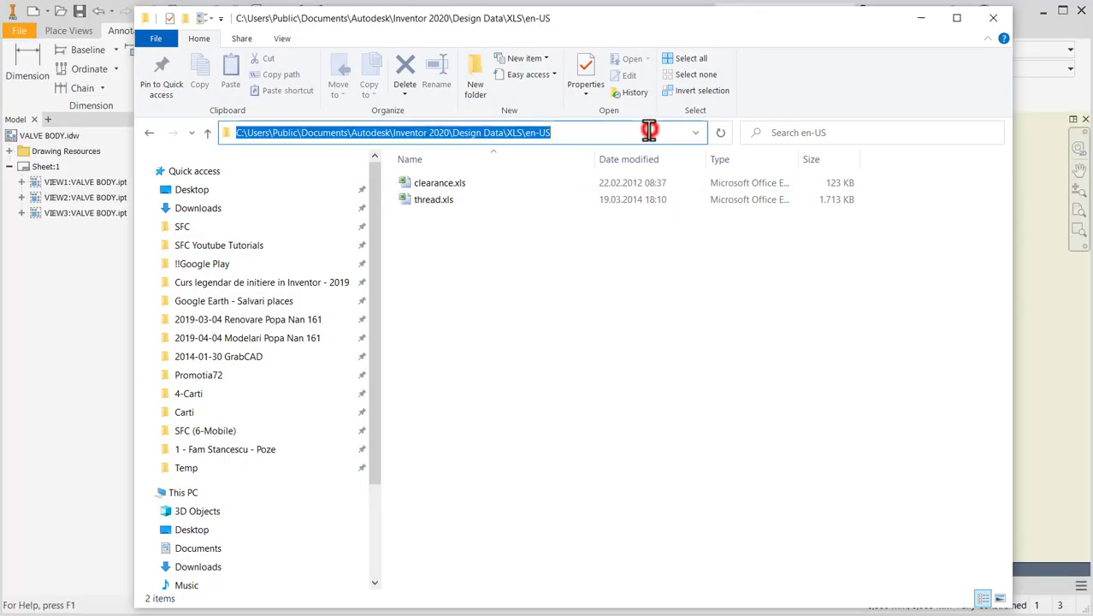
click(573, 133)
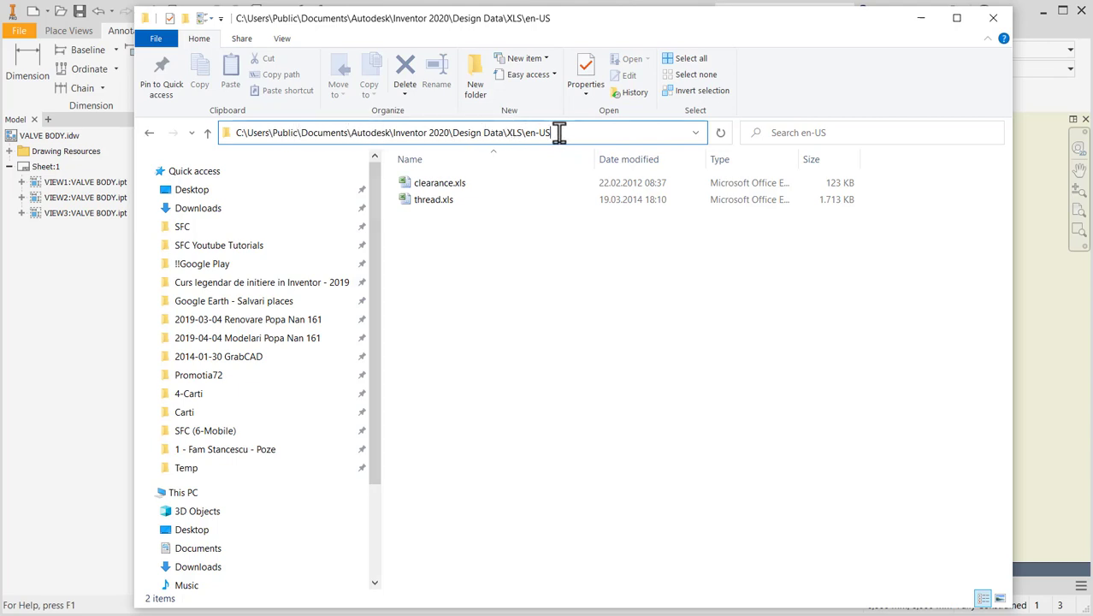
click(434, 204)
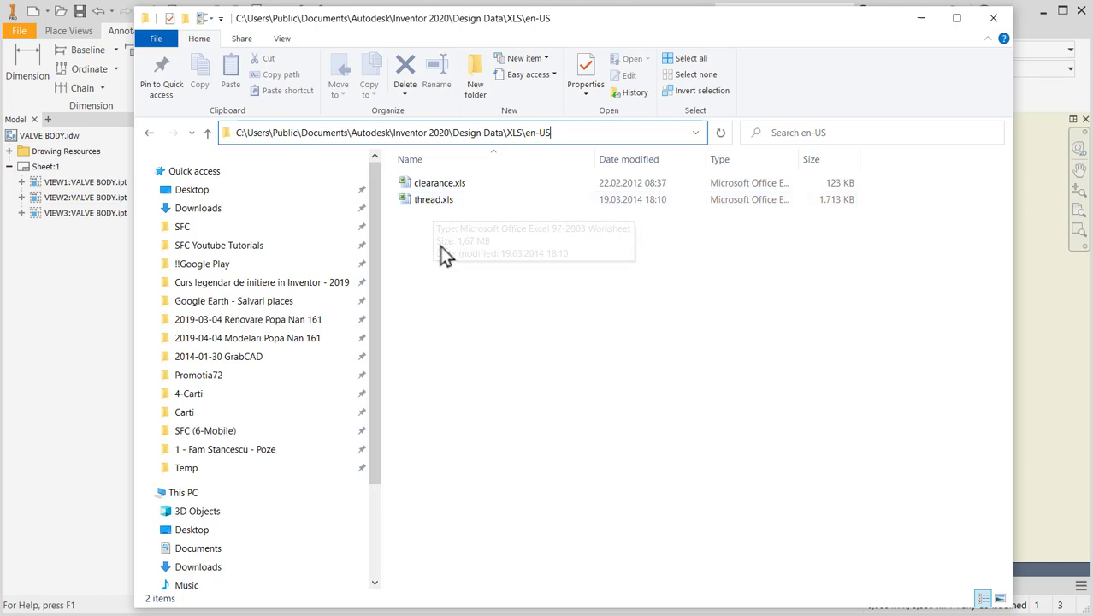
mouse_move(429, 203)
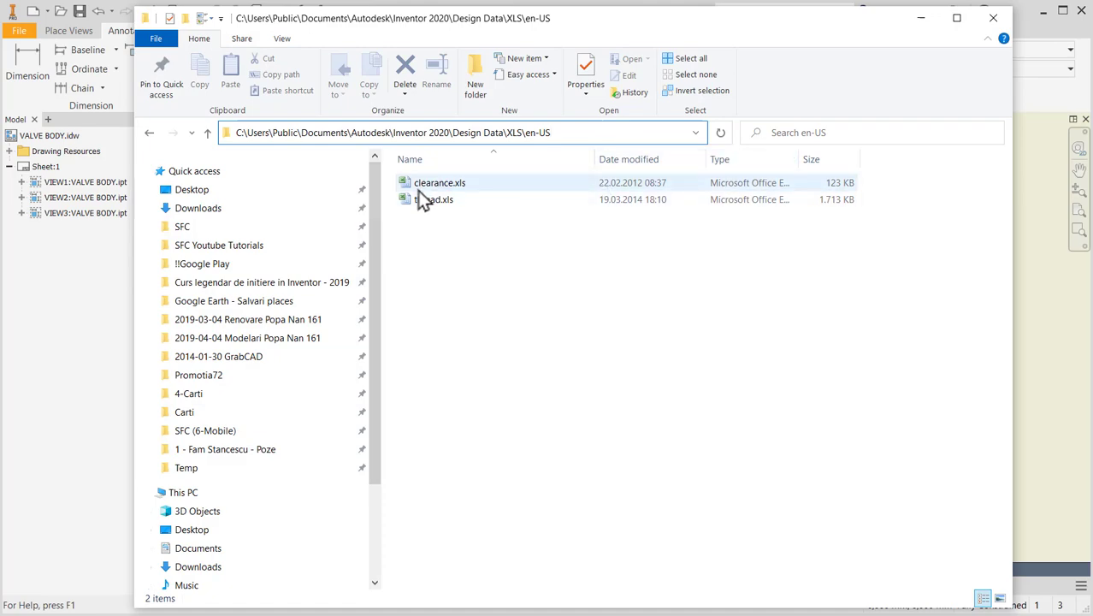
double_click(433, 210)
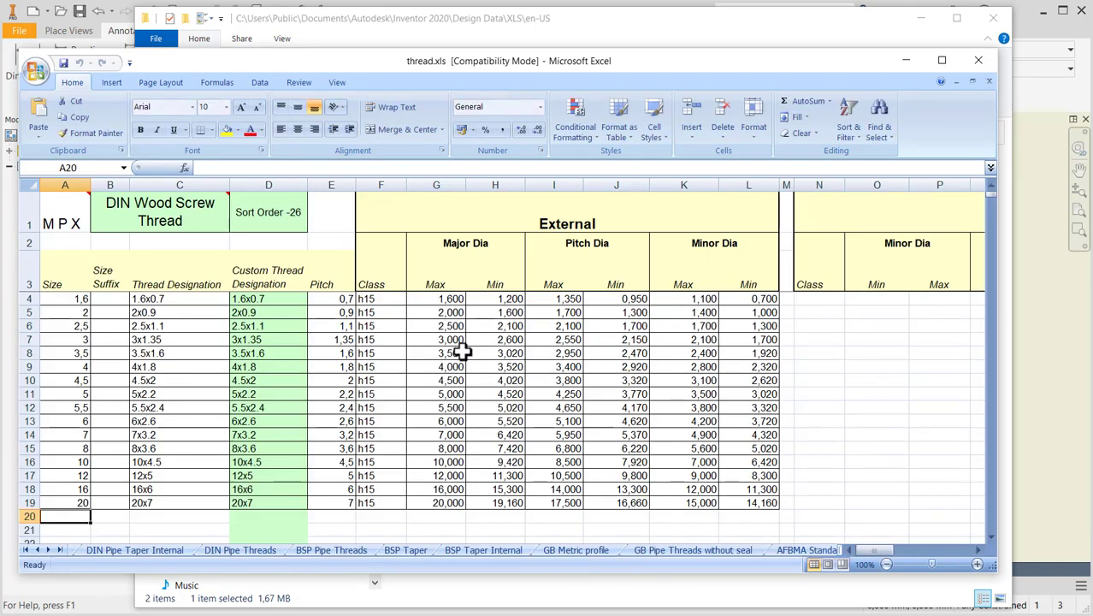
On the BSP Pipe Threads sheet, copy the maximum external major diameter of the G 3/4-14 class A thread, 26,441.
scroll(437, 352, down, 1)
scroll(437, 352, up, 1)
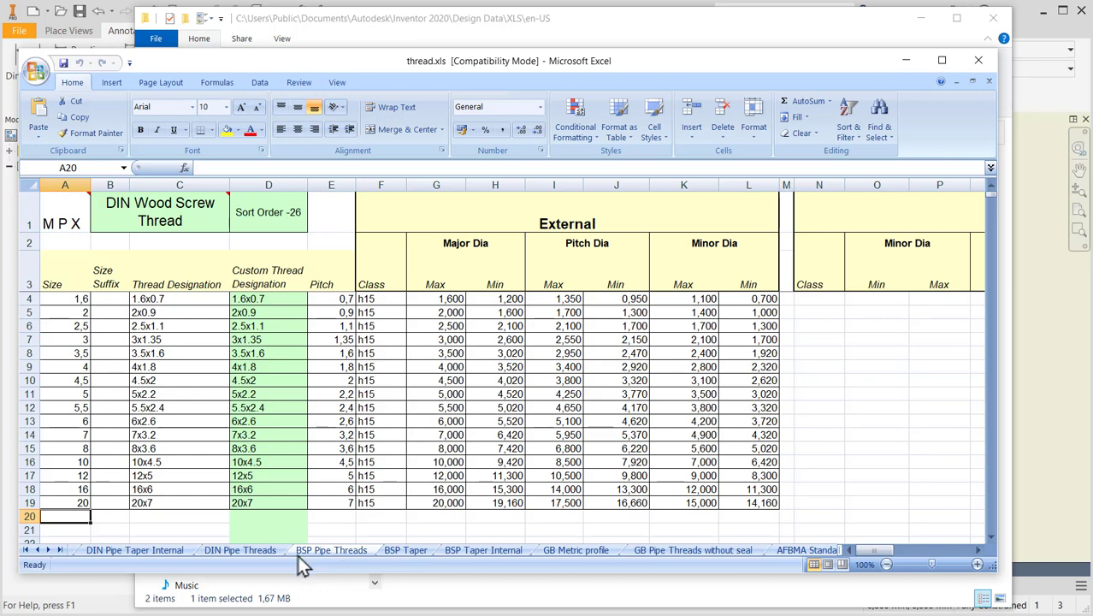
click(342, 549)
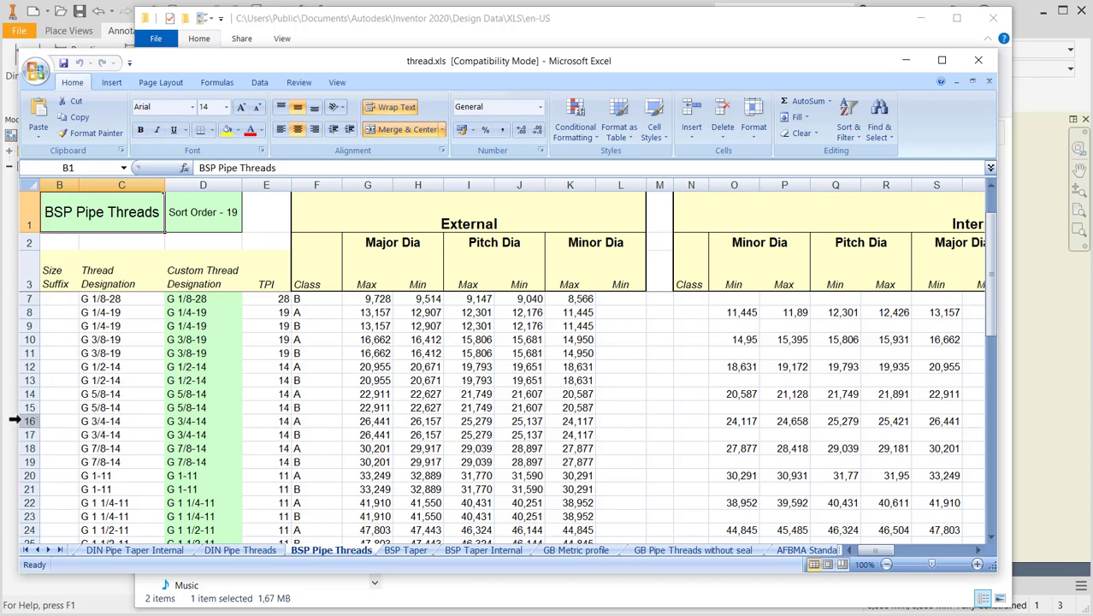
click(26, 420)
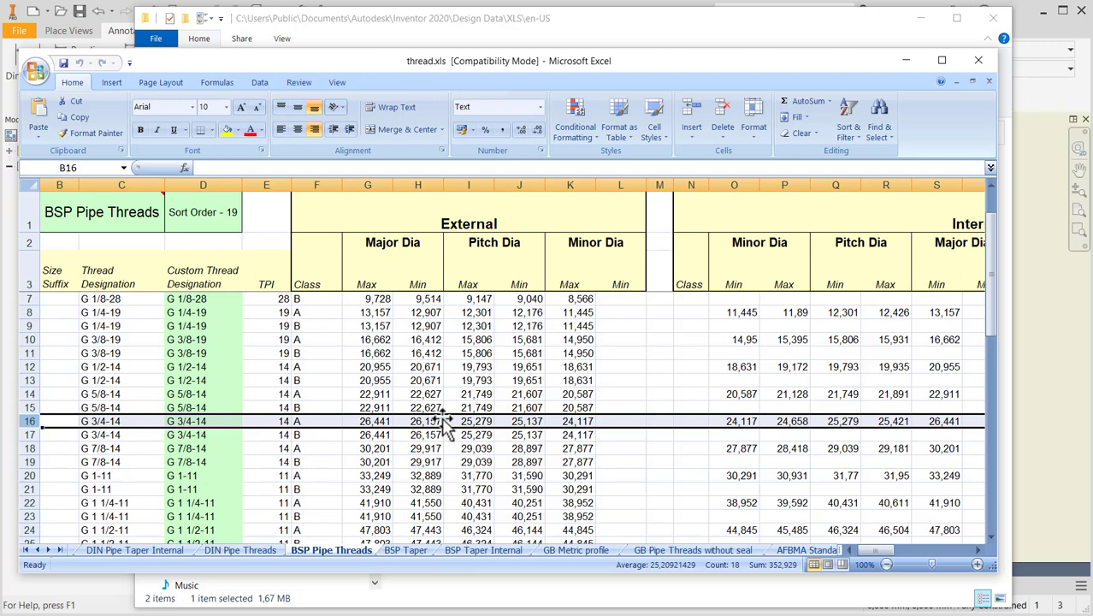
click(376, 421)
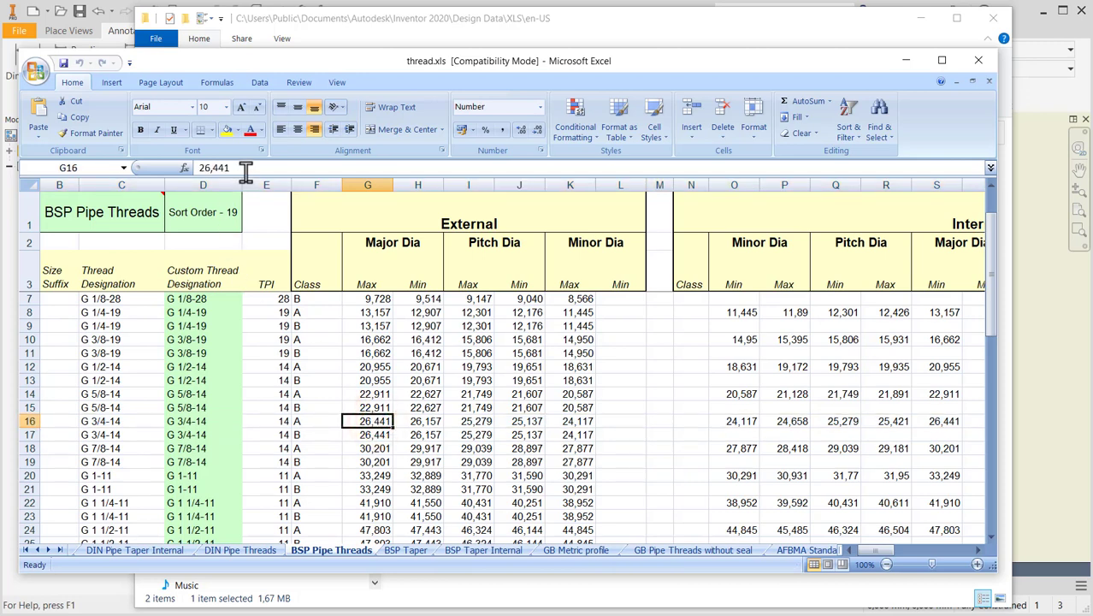
drag(246, 168, 182, 171)
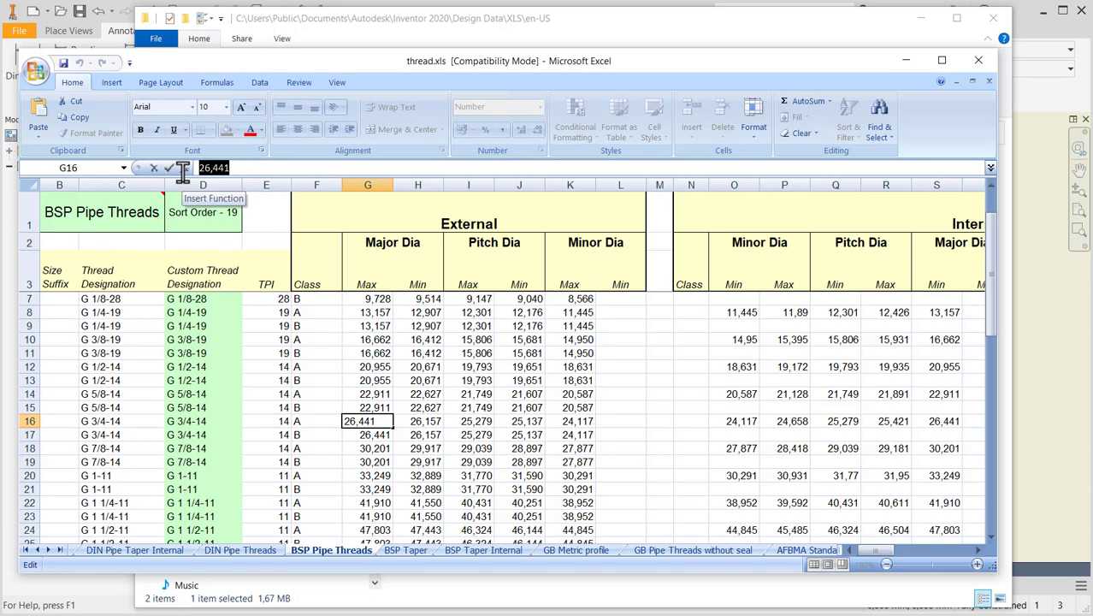
key(ctrl+c)
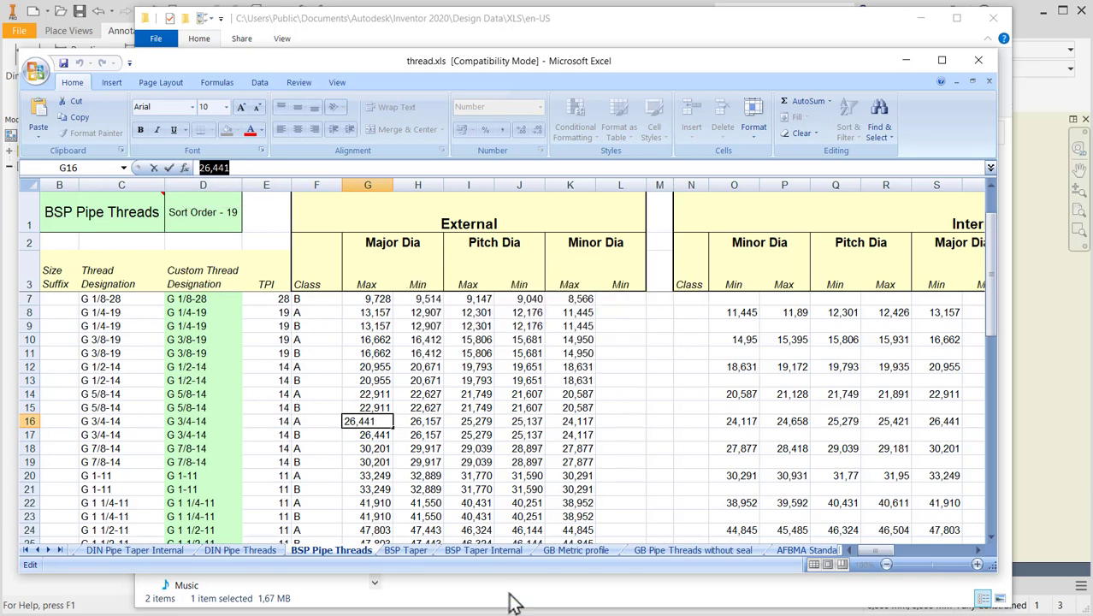
Return to the Part2 sketch in Inventor and draw a horizontal line about 51 mm long from the body's vertical axis toward positive Z.
click(615, 615)
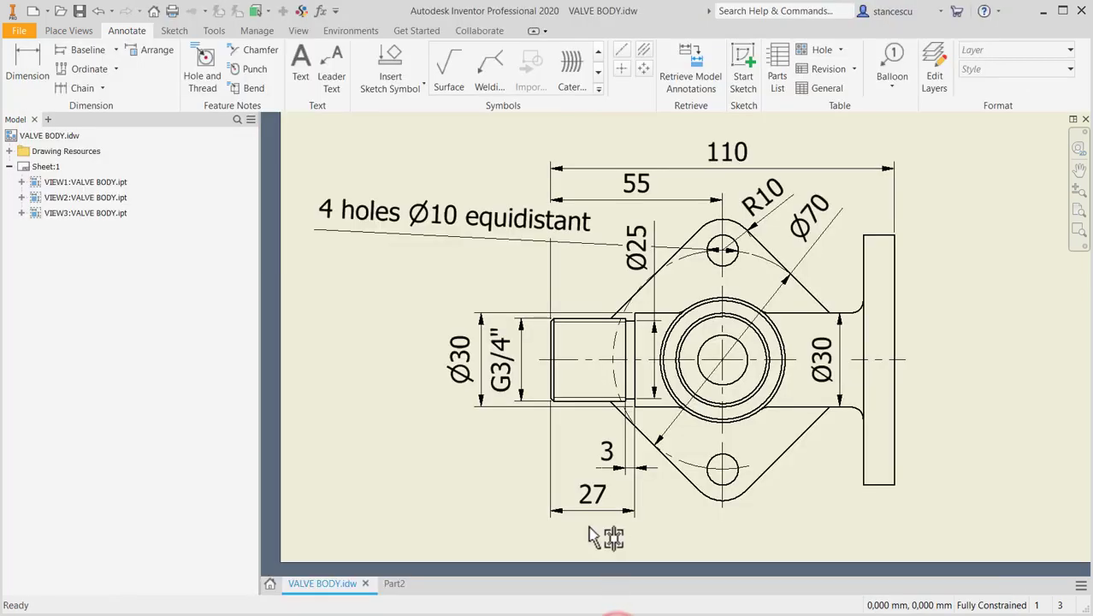
click(397, 584)
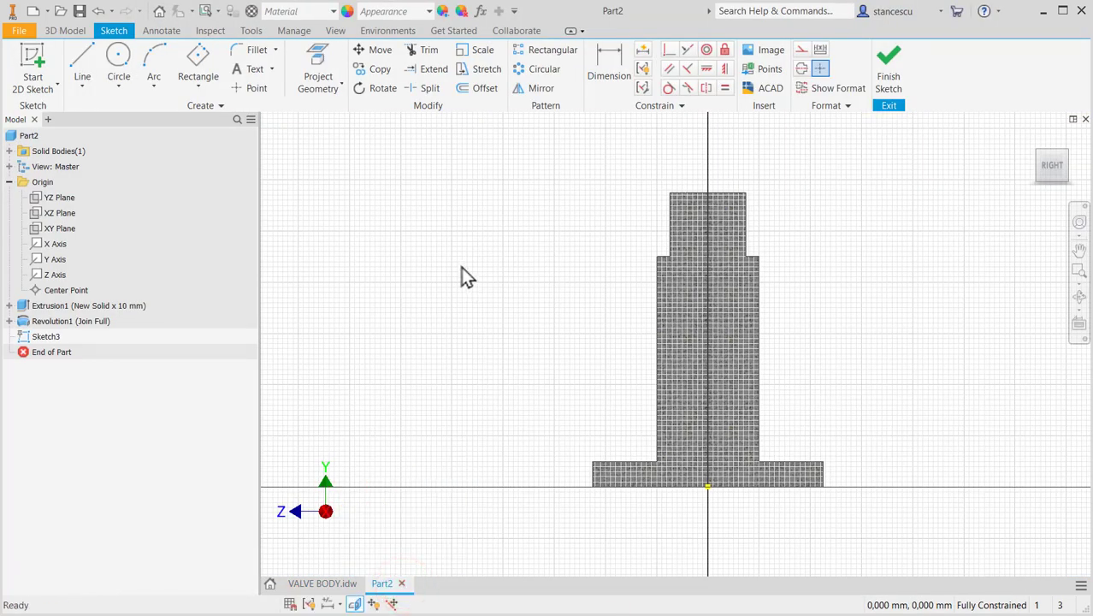
click(82, 62)
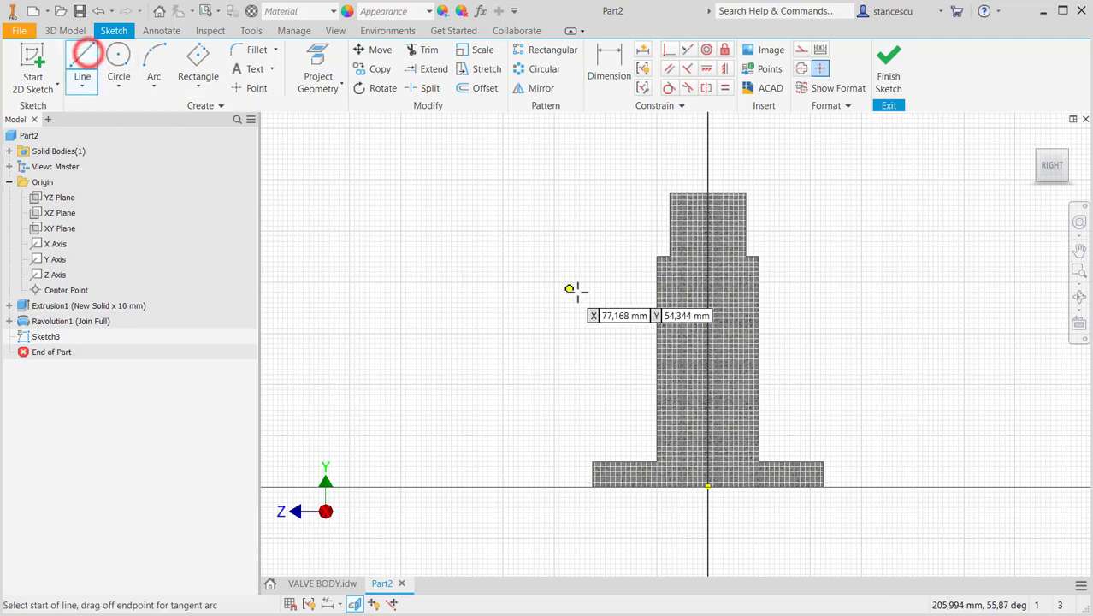
click(707, 314)
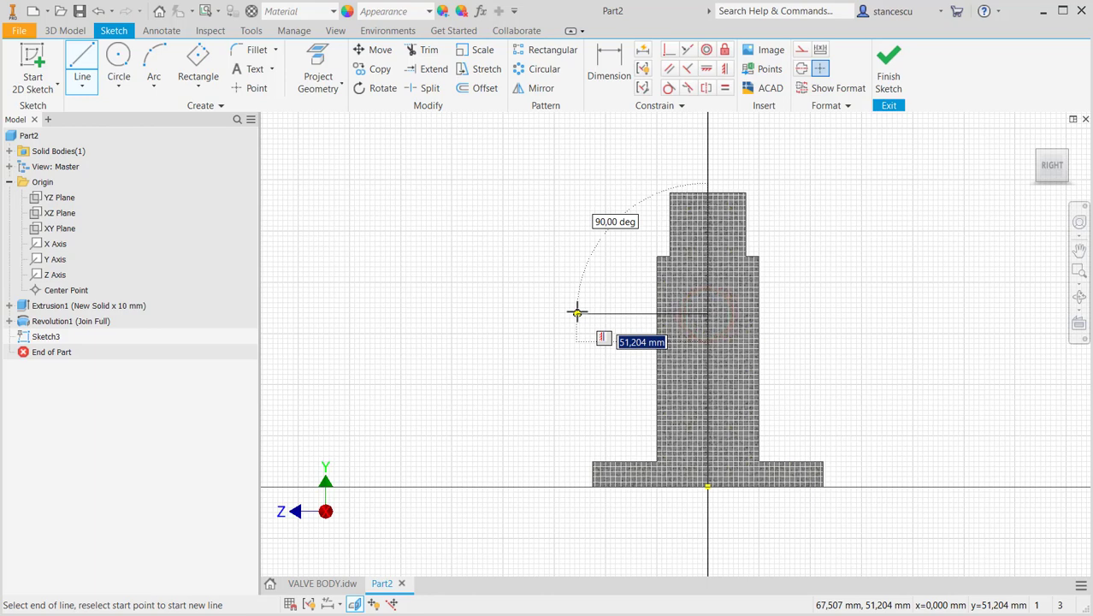
click(577, 312)
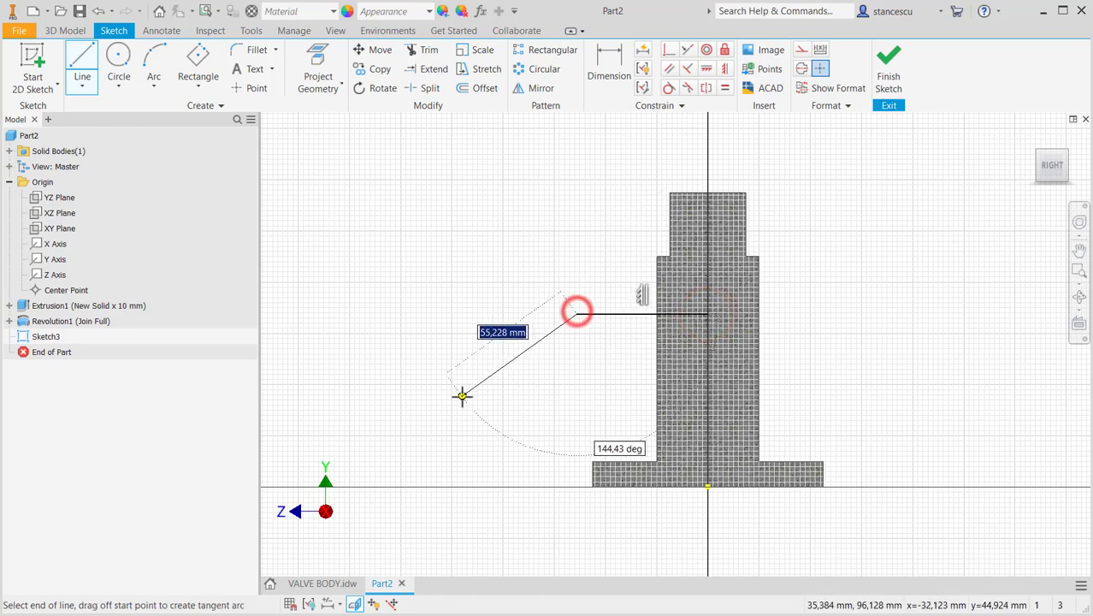
key(Escape)
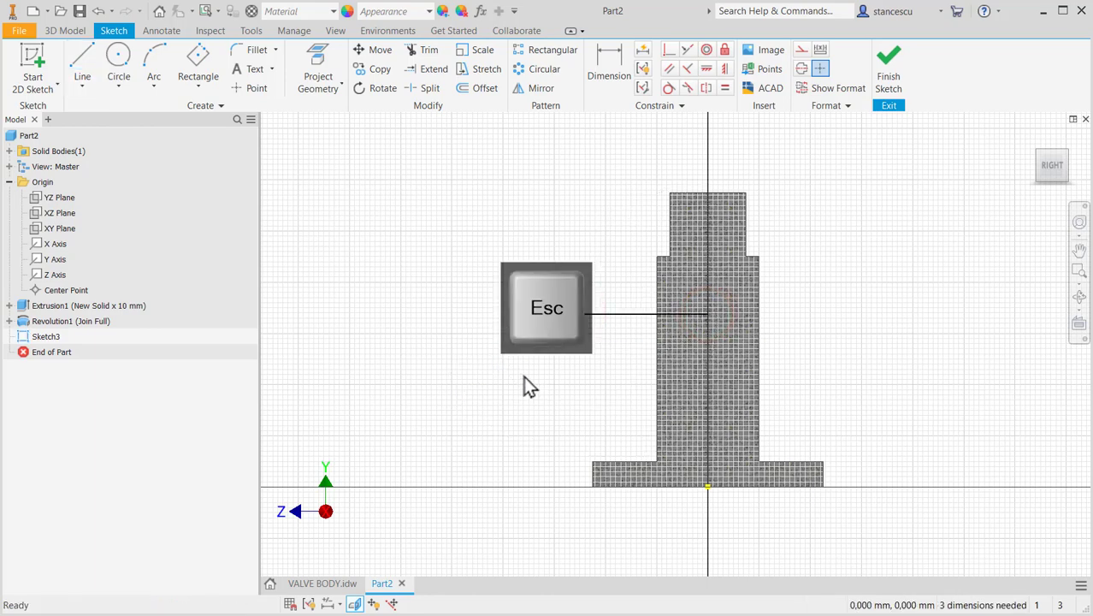
Convert the horizontal sketch line into a centerline.
click(614, 314)
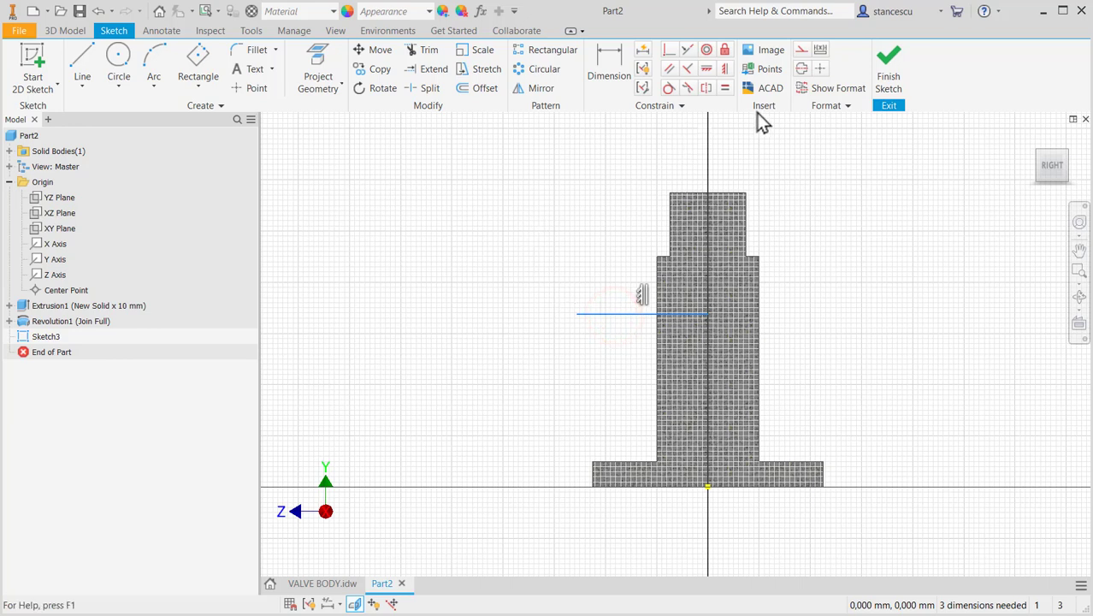
click(801, 68)
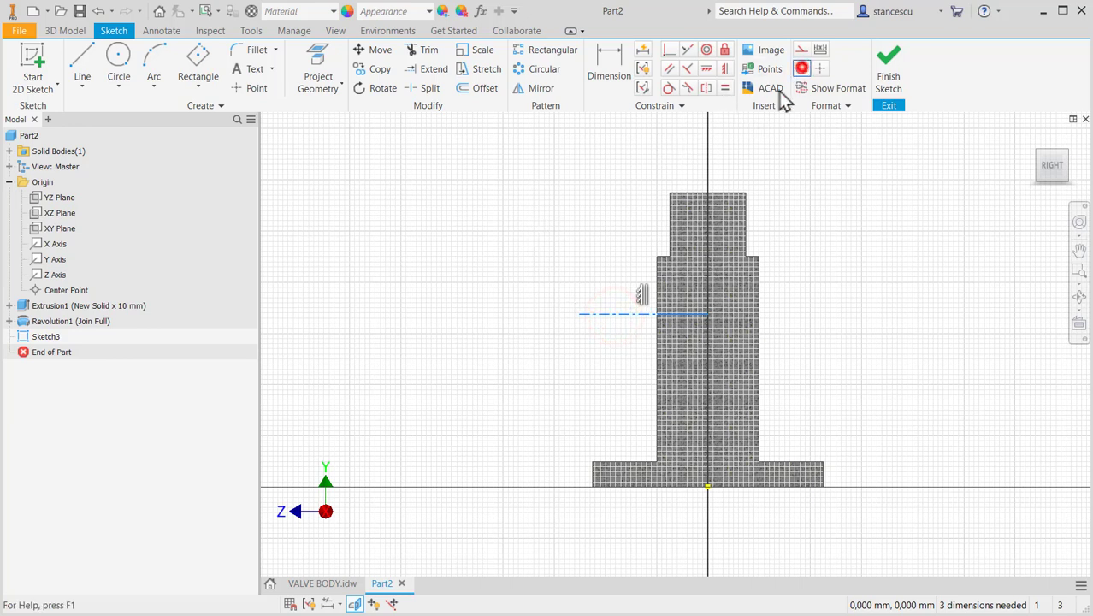
click(582, 205)
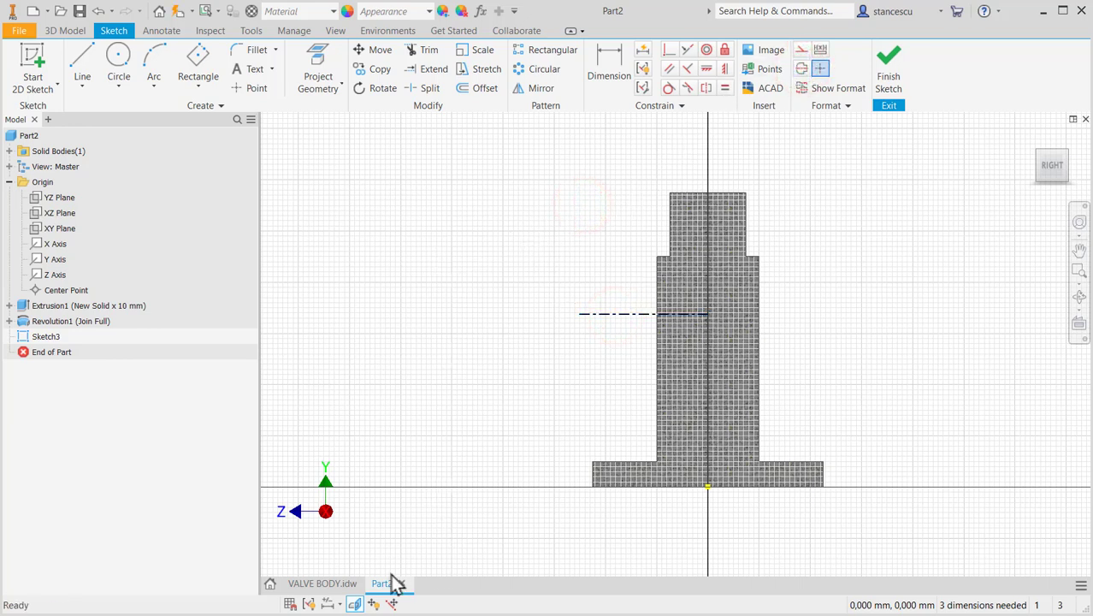
Check the branch section in VALVE BODY.idw, and in Part2 draw an end edge about 18 mm high and an upper edge about 16 mm long.
click(325, 583)
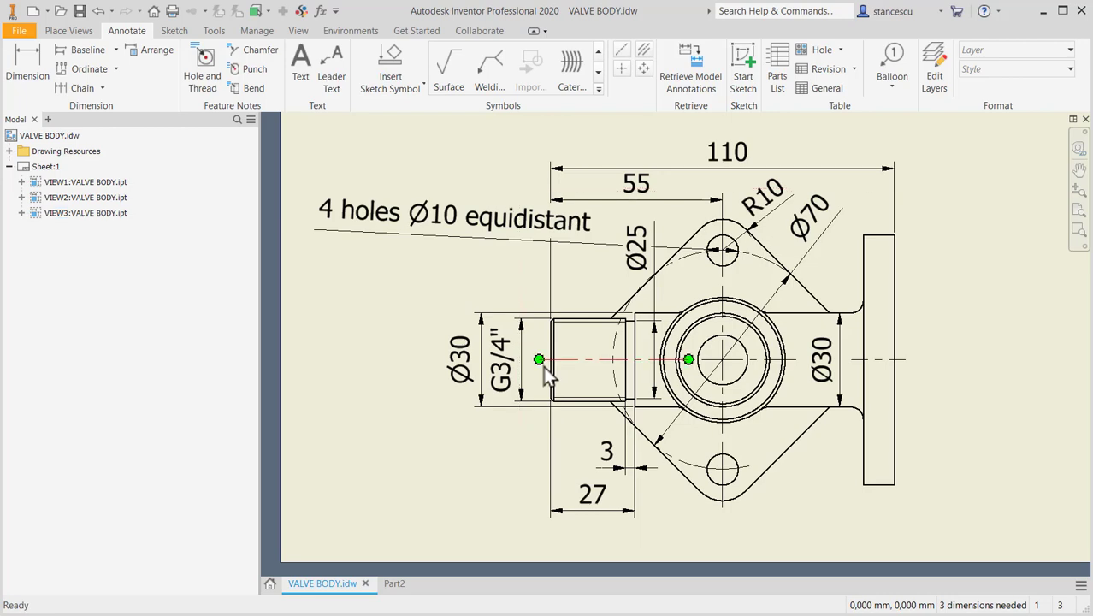
mouse_move(581, 287)
middle_down()
mouse_move(576, 497)
mouse_move(560, 588)
middle_up()
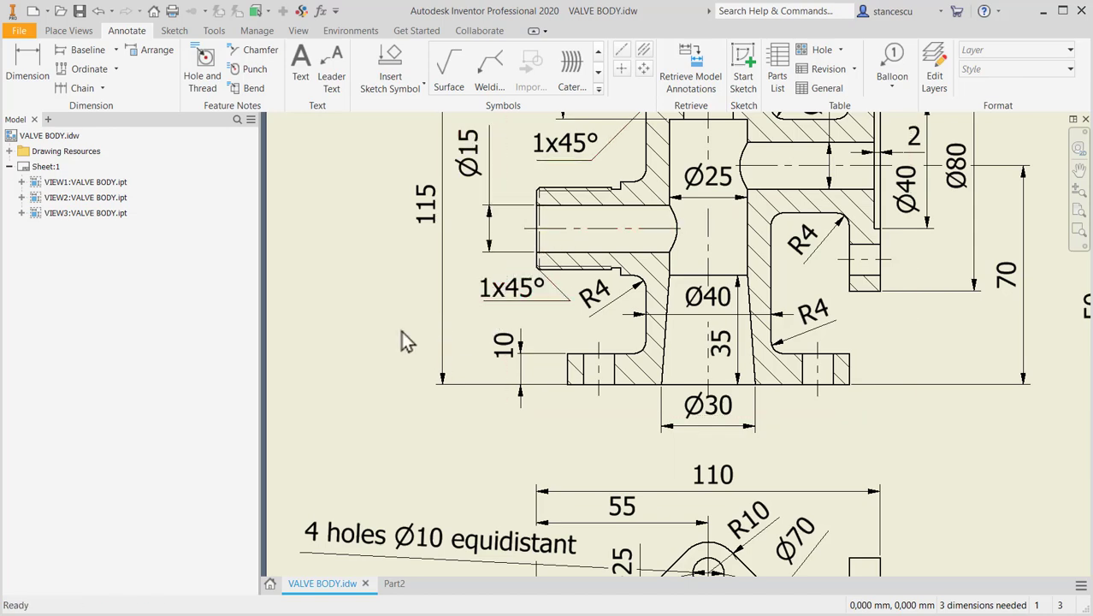
click(389, 584)
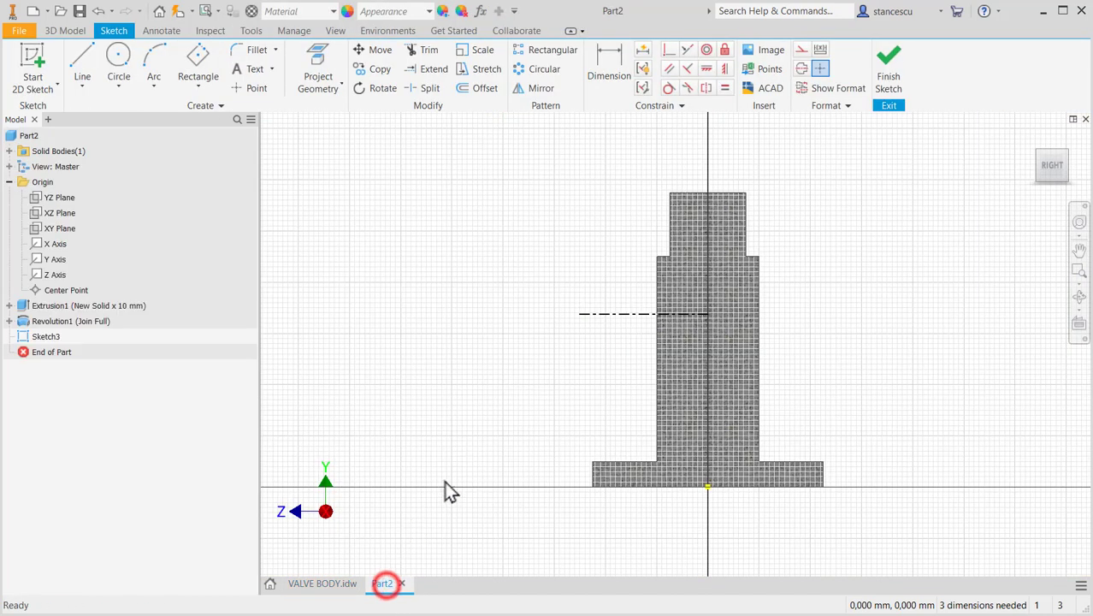
click(81, 62)
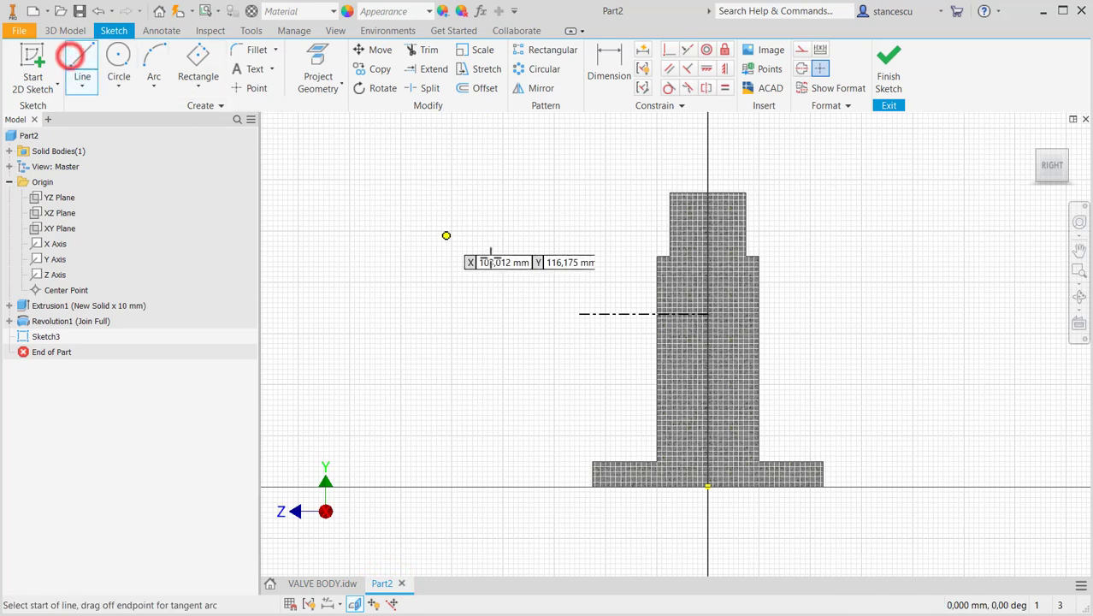
click(577, 313)
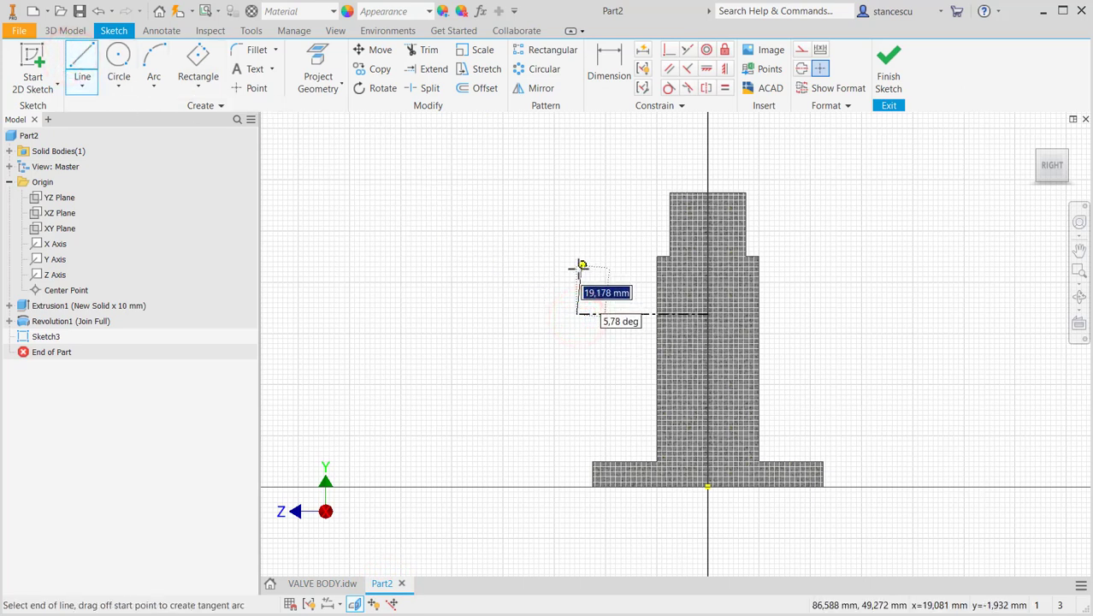
click(575, 268)
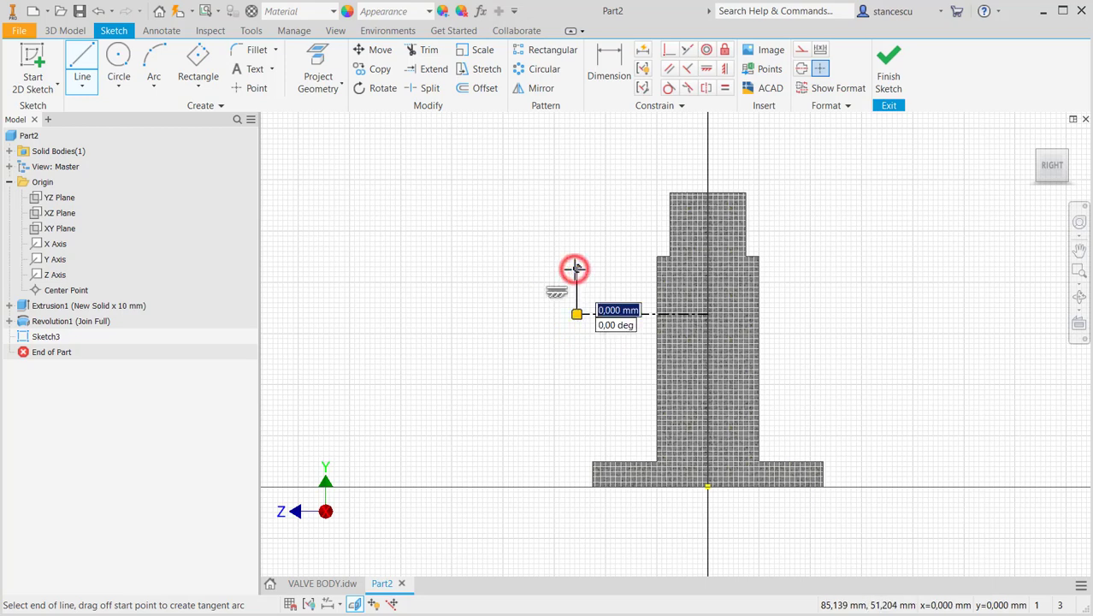
scroll(574, 267, down, 2)
scroll(574, 268, up, 3)
scroll(574, 268, up, 4)
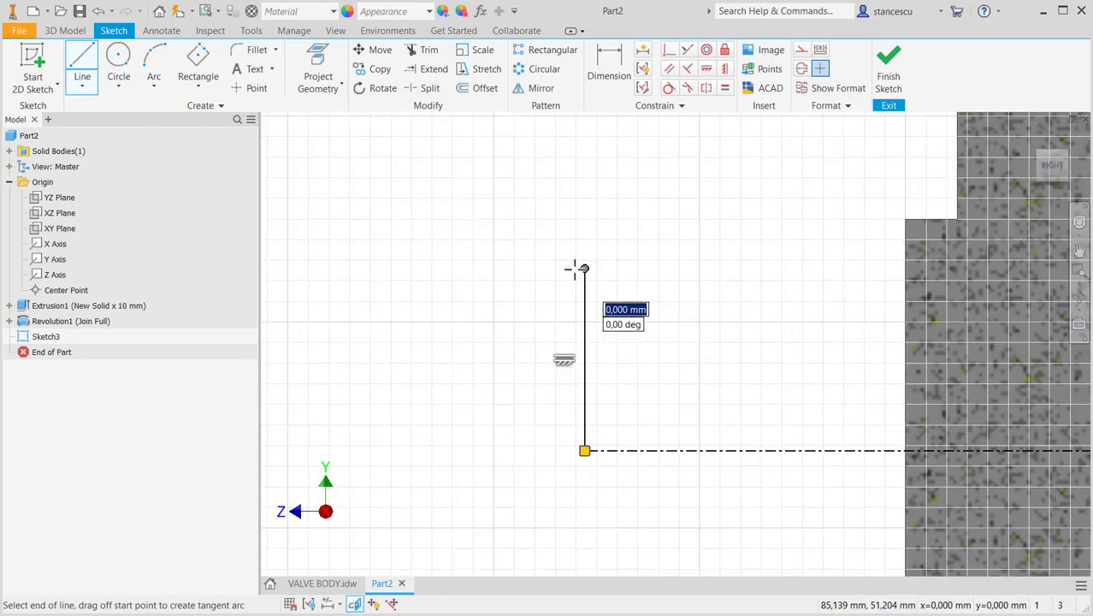
click(750, 267)
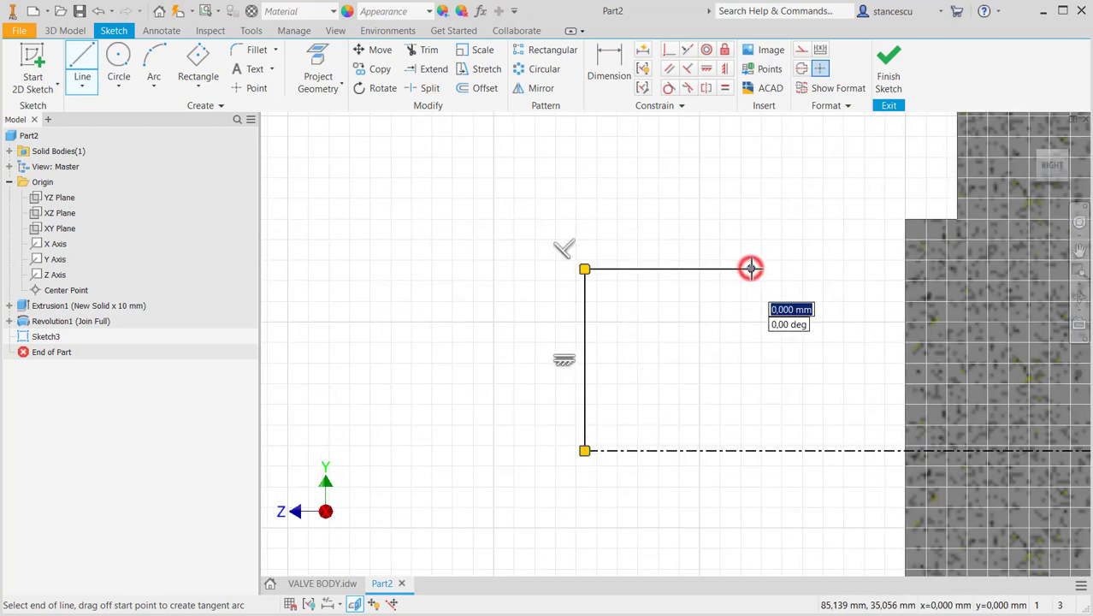
Draw a relief groove about 2.2 mm wide and 1.3 mm deep, extend the shoulder edge to the body axis and close the profile on the centerline.
click(754, 275)
click(773, 281)
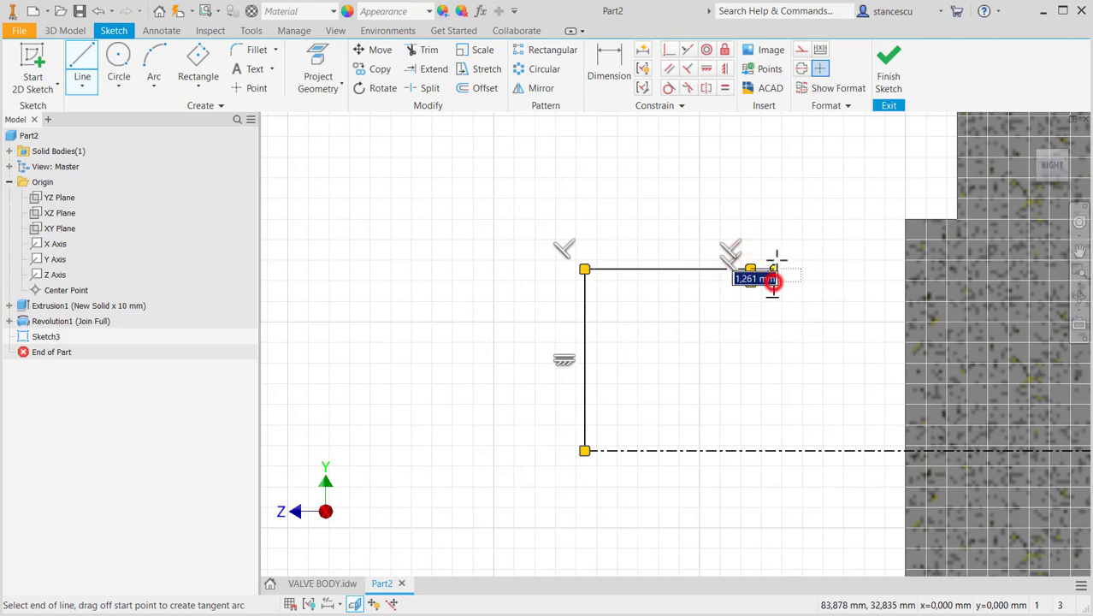
click(773, 249)
middle_drag(774, 249, 570, 235)
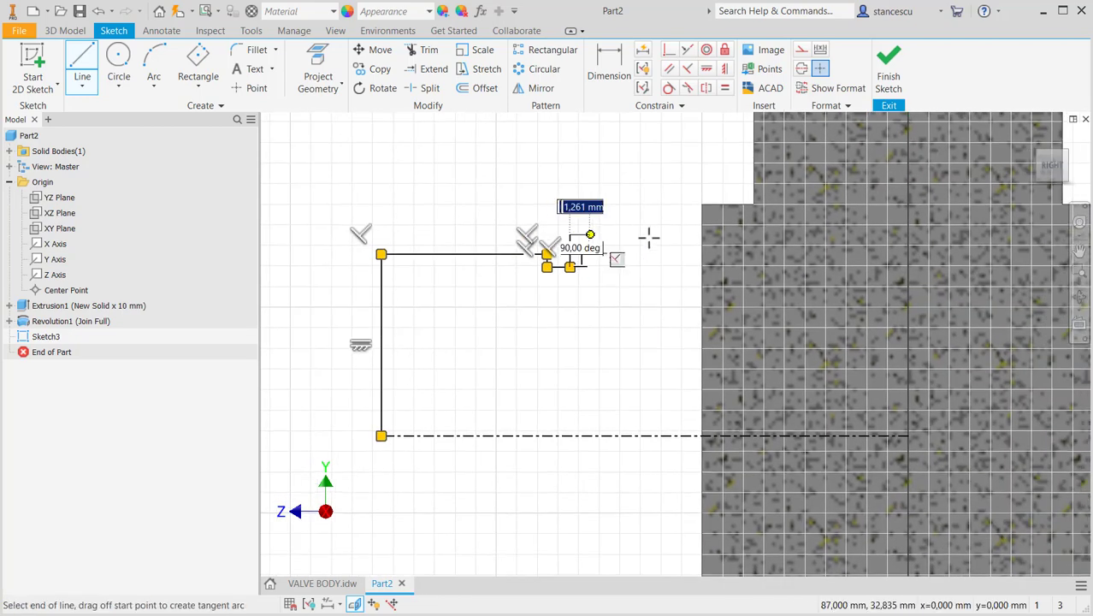
click(907, 234)
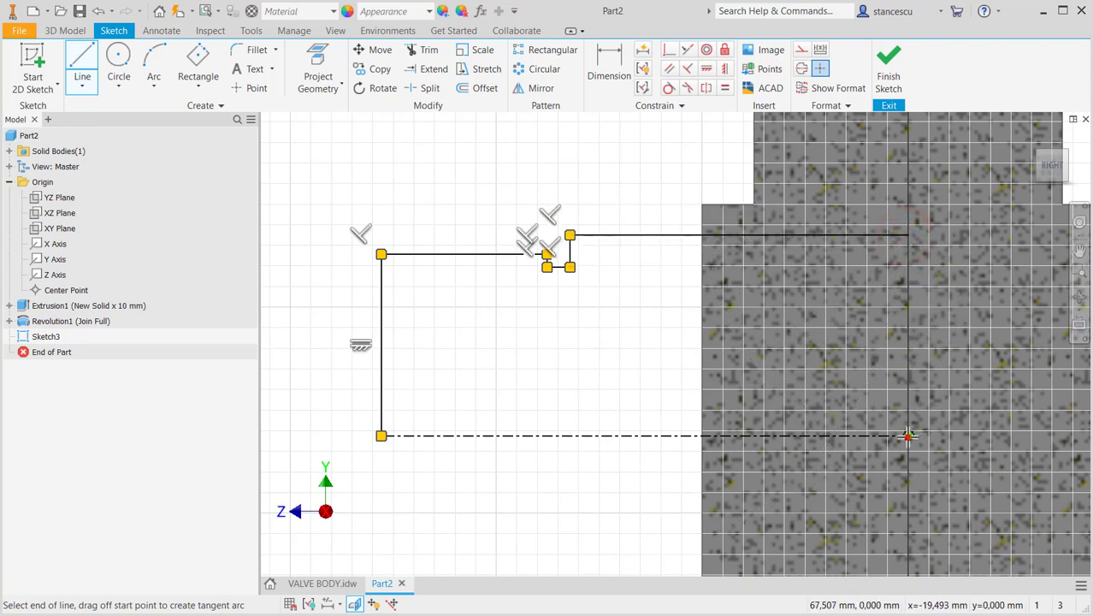
click(908, 437)
key(Escape)
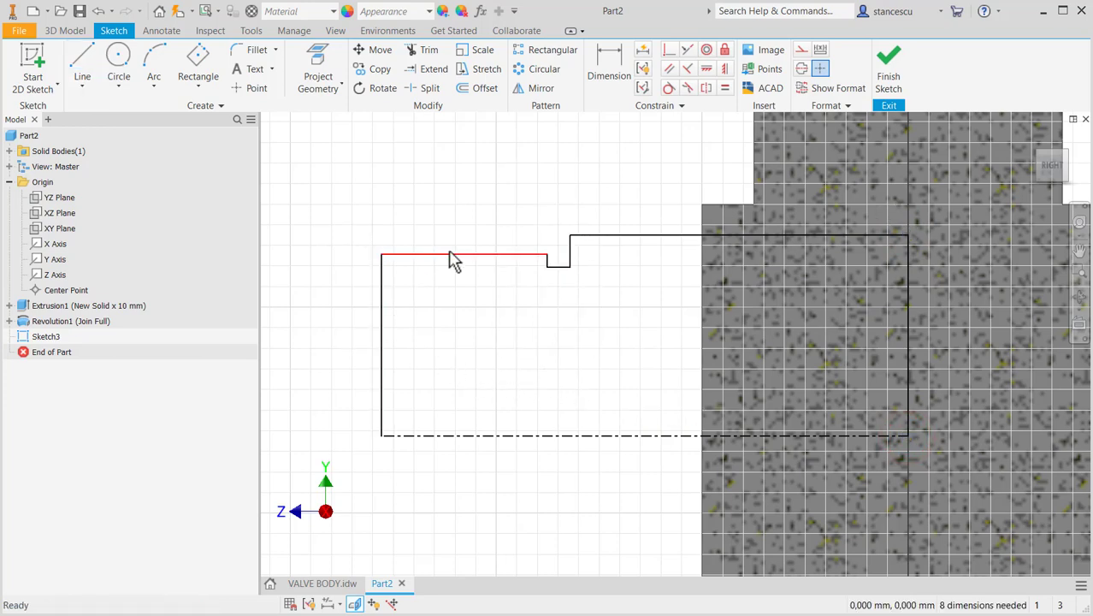
Dimension the branch's outer thread edge from the centerline as a diameter of 26,441 mm.
middle_drag(498, 395, 624, 393)
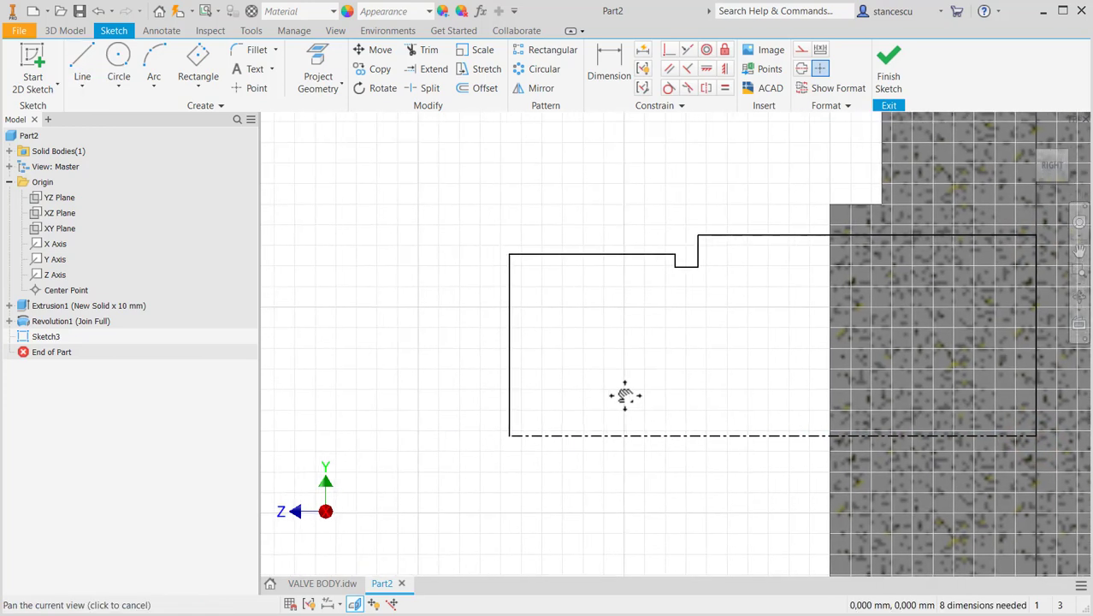
click(609, 61)
click(608, 256)
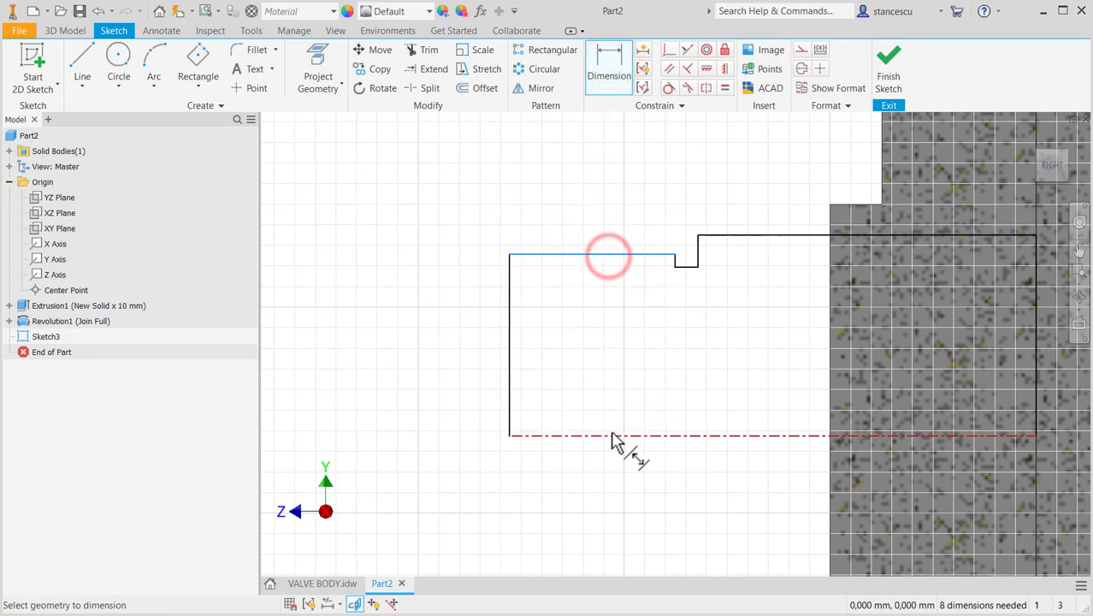
click(612, 435)
click(415, 384)
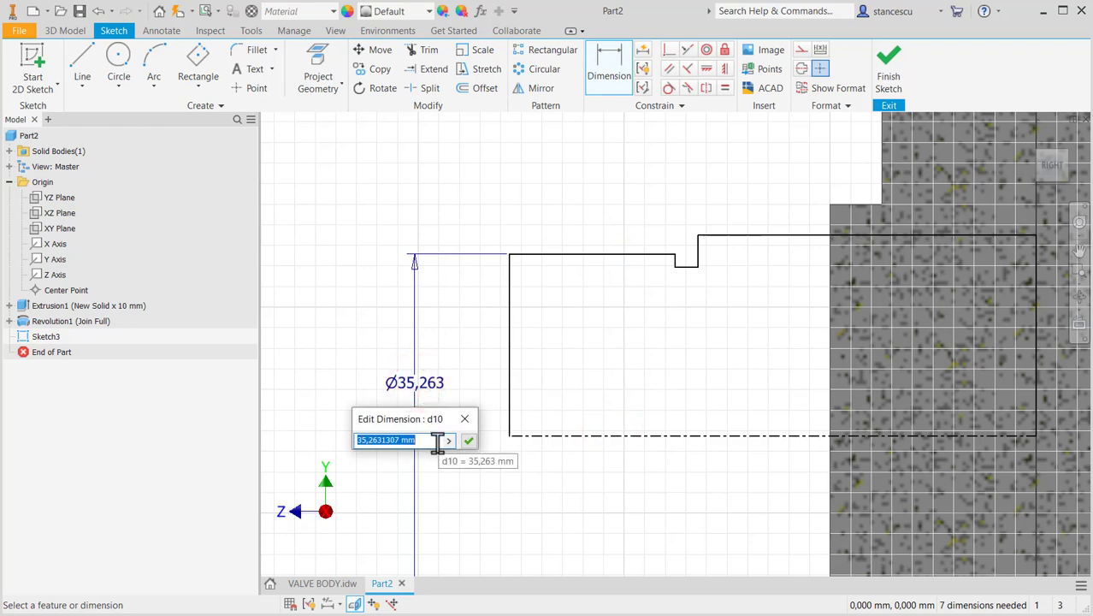
text(26,441)
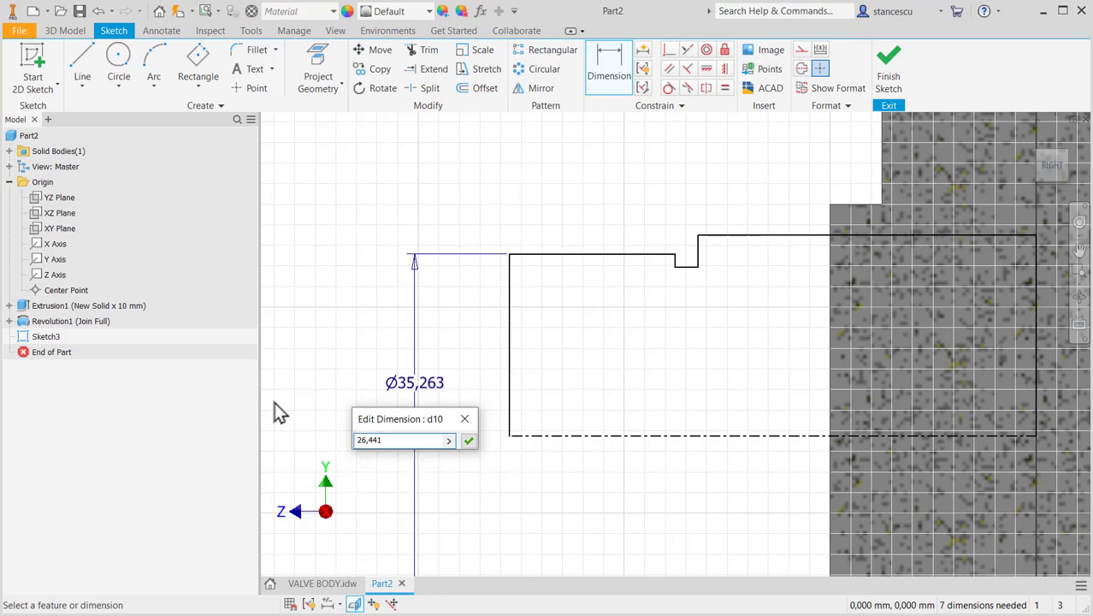
click(469, 440)
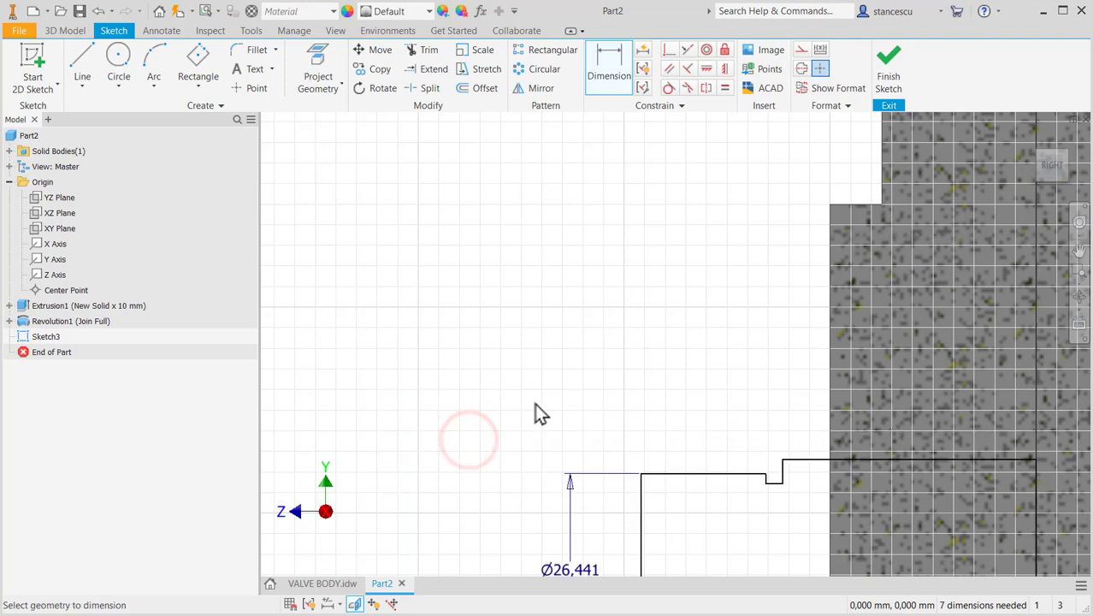
mouse_move(536, 414)
middle_down()
mouse_move(487, 195)
mouse_move(444, 163)
middle_up()
scroll(513, 301, down, 5)
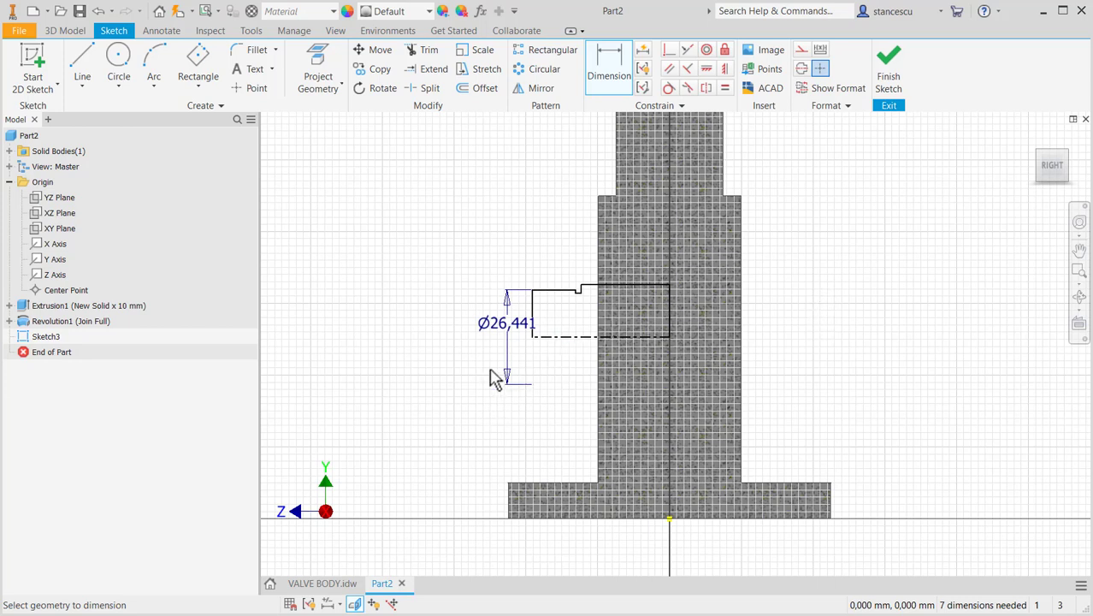
Examine the branch's relief groove width, groove diameter and threaded end length in the plan view of VALVE BODY.idw.
click(322, 584)
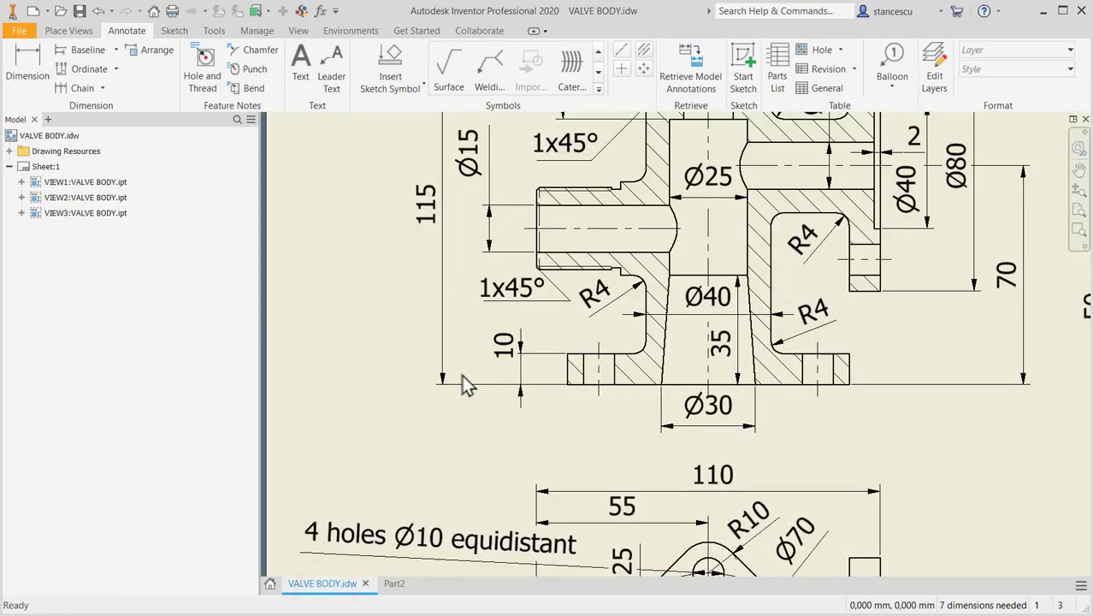
scroll(466, 377, down, 3)
scroll(469, 457, down, 2)
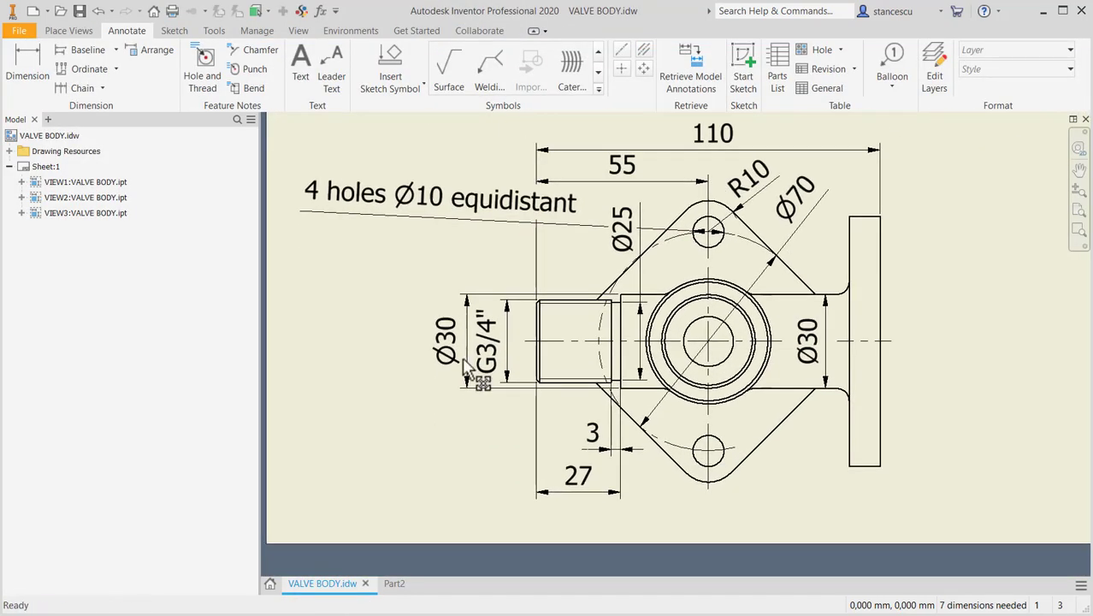
click(617, 450)
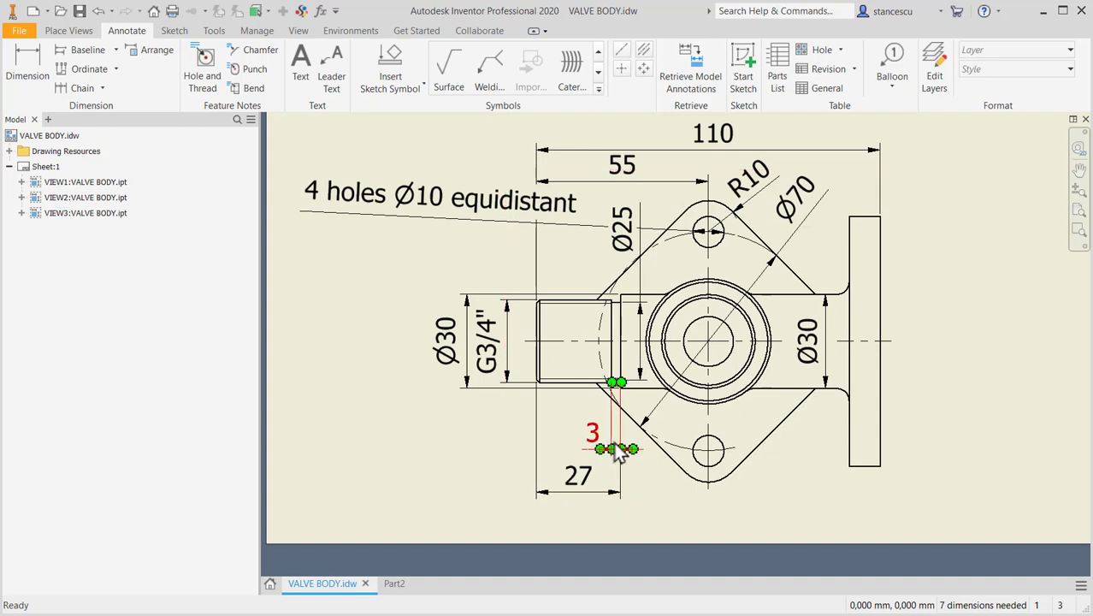
click(628, 242)
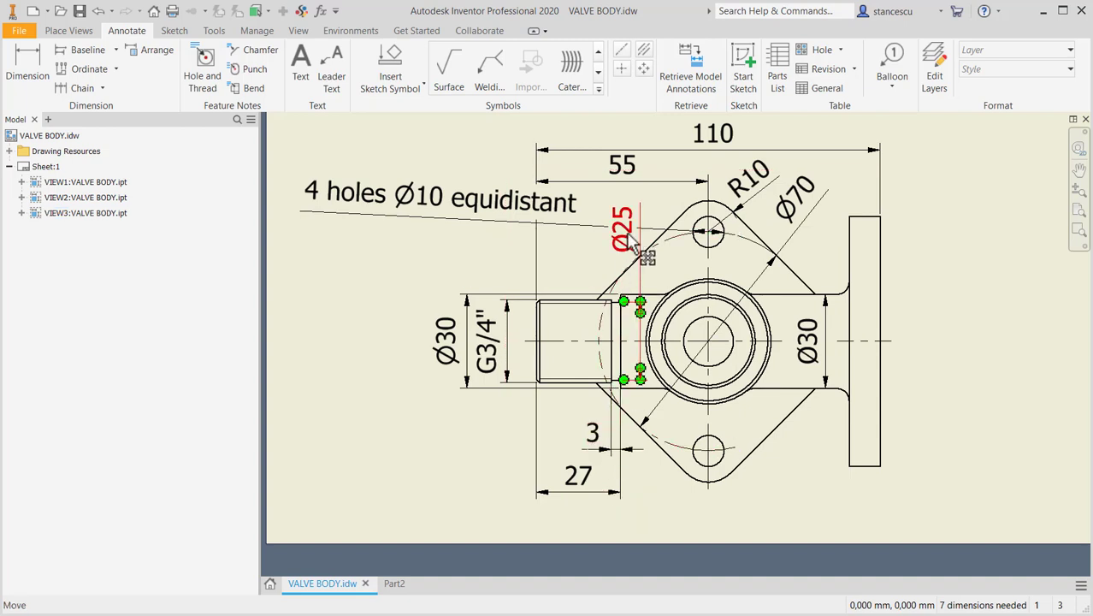
click(578, 479)
click(592, 434)
click(577, 434)
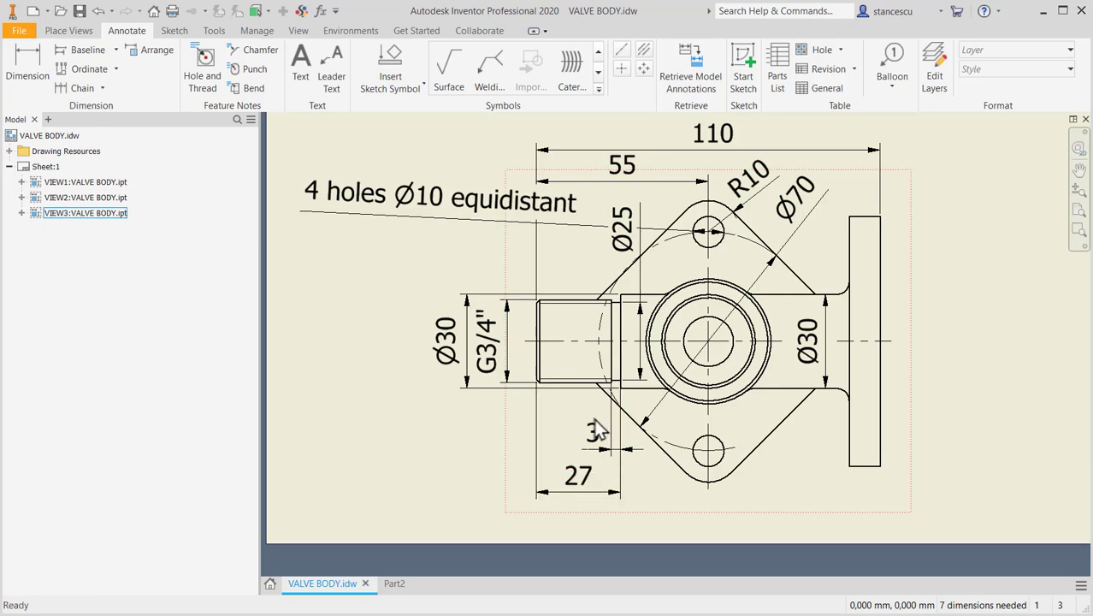
Return to the Part2 sketch and dimension the groove bottom from the centerline as a diameter of 25 mm.
key(ctrl+Tab)
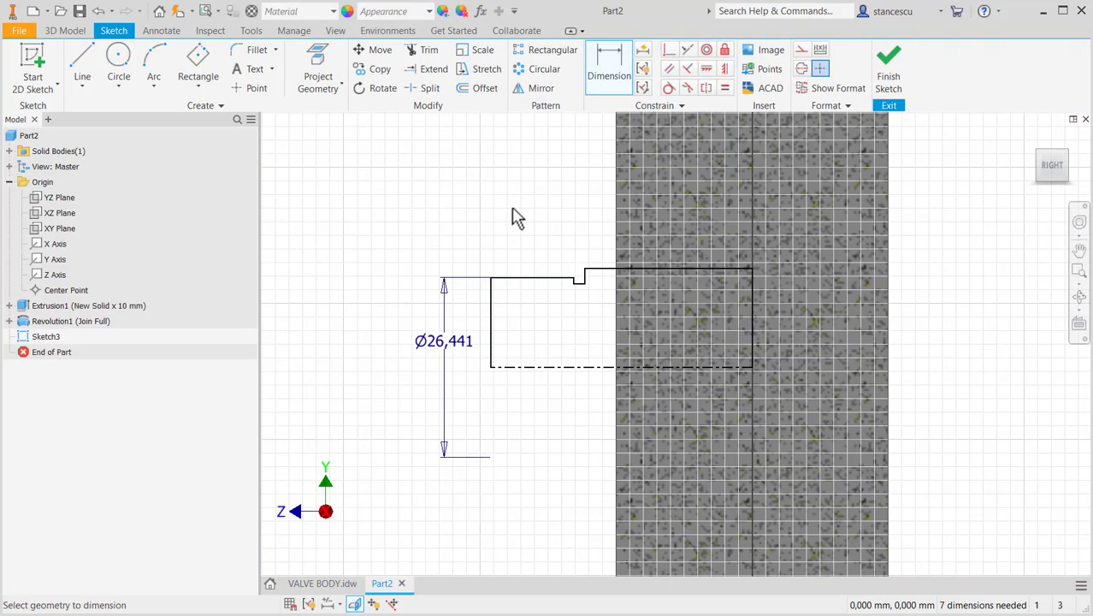
scroll(560, 290, up, 3)
click(604, 289)
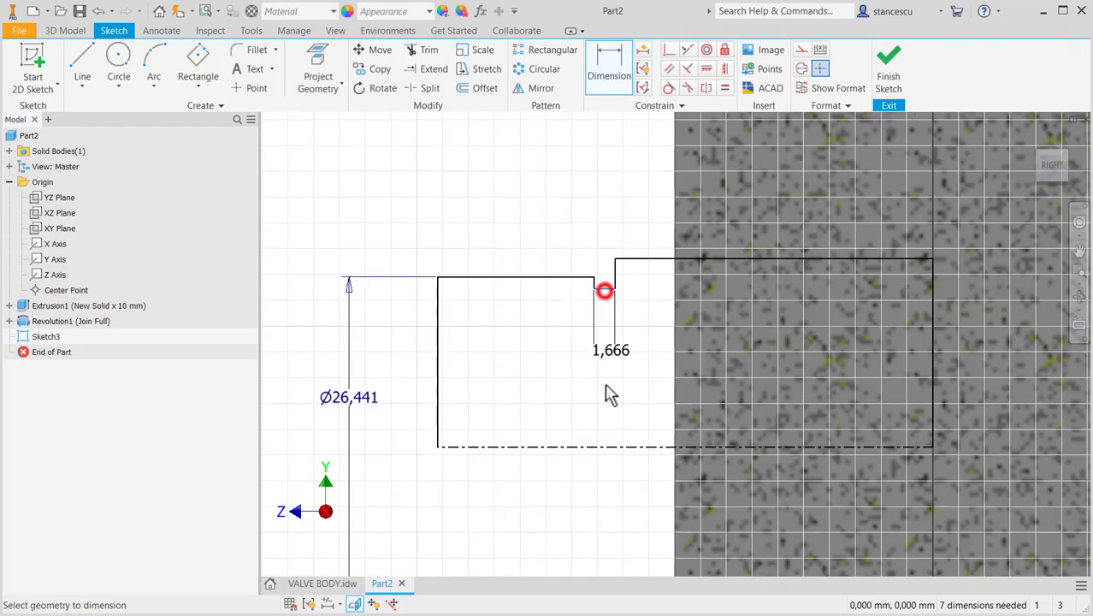
click(598, 447)
click(526, 400)
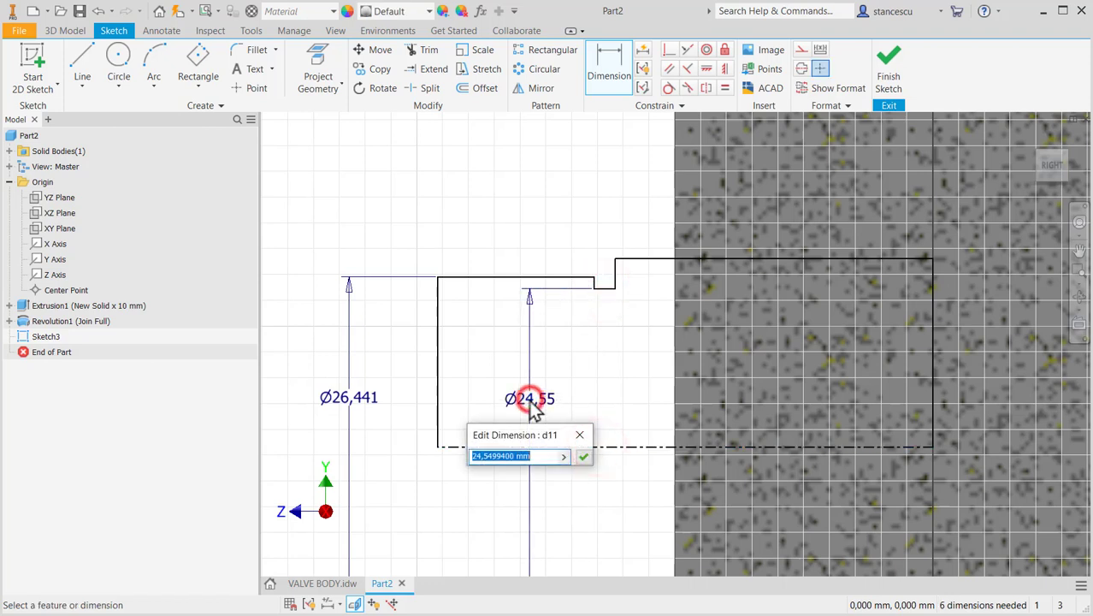
text(2)
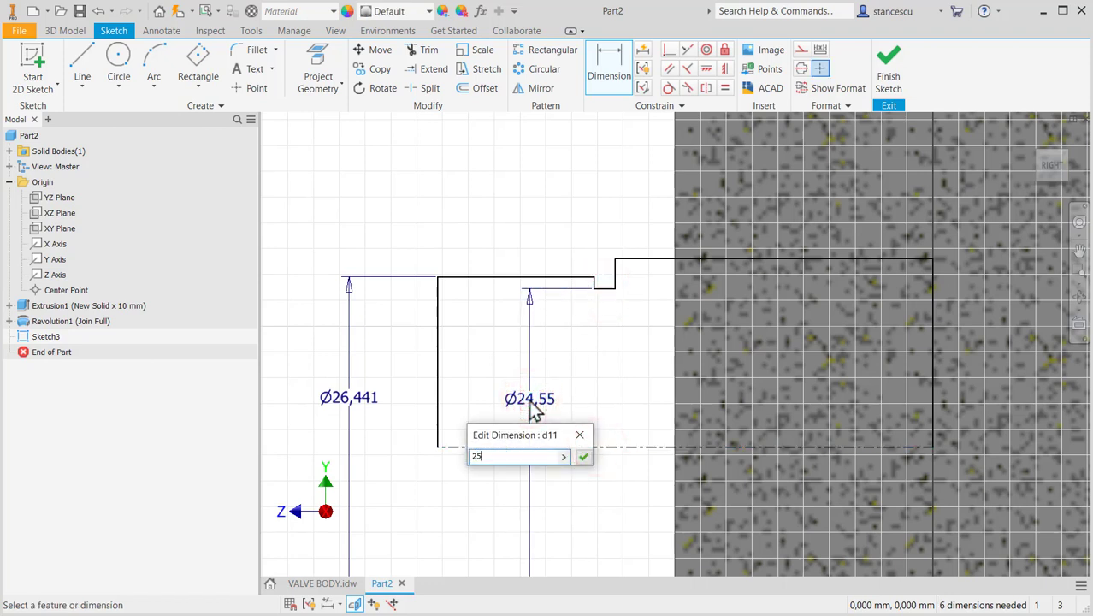
text(5)
key(Return)
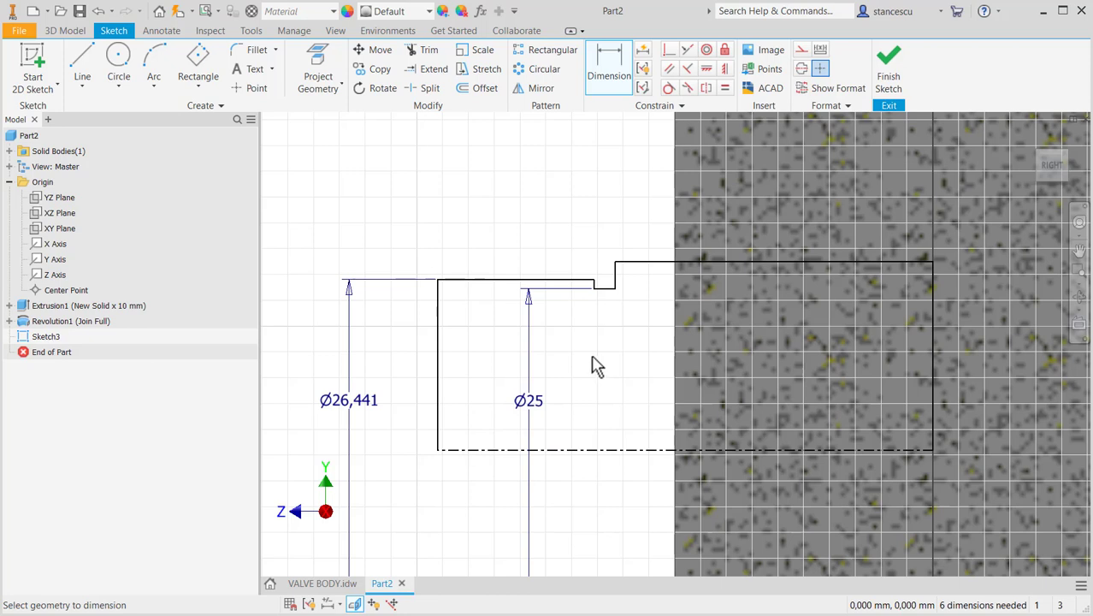
Set the distance from the branch's end edge to the shoulder to 27 mm and the groove width to 3 mm.
click(615, 276)
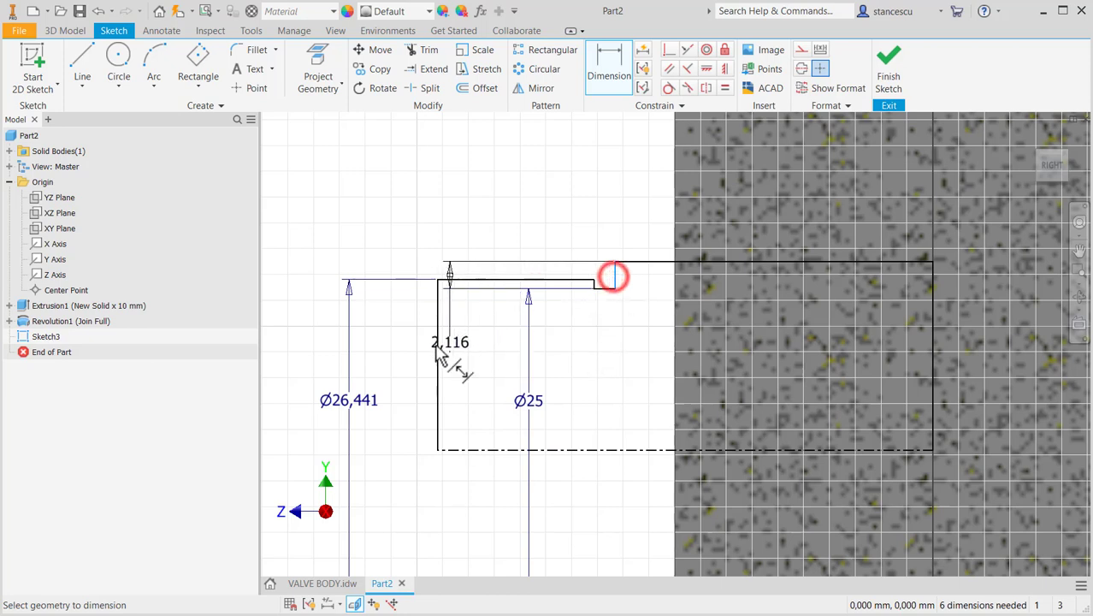
click(436, 347)
click(507, 176)
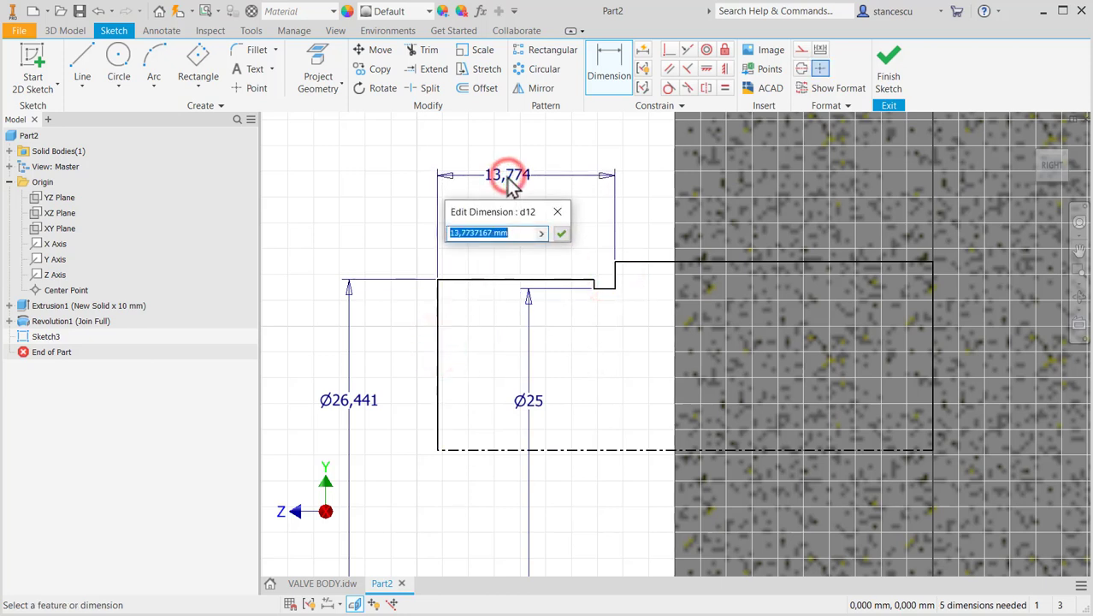
text(27)
key(Return)
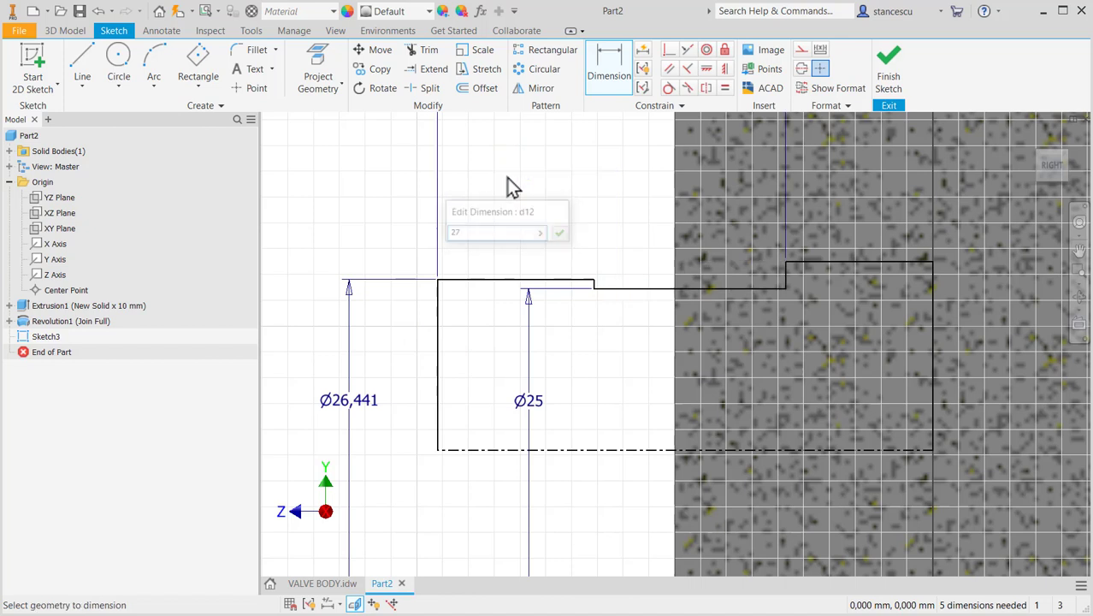
click(637, 289)
click(633, 238)
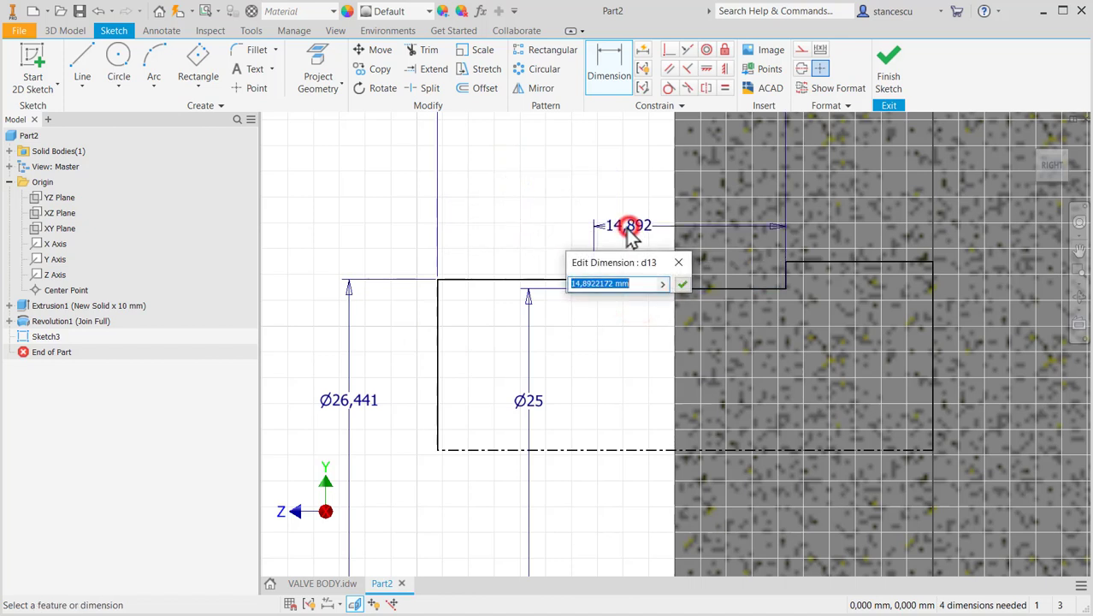
text(3)
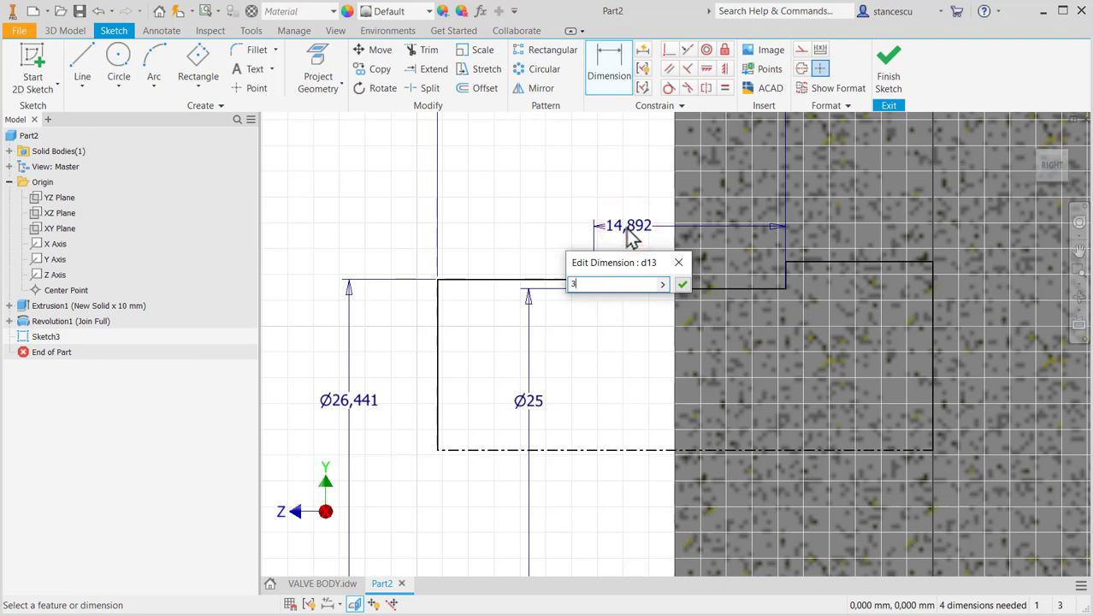
key(Return)
Check the branch in VALVE BODY.idw, and in Part2 dimension the shoulder edge from the centerline as a diameter of 30 mm.
key(ctrl+Tab)
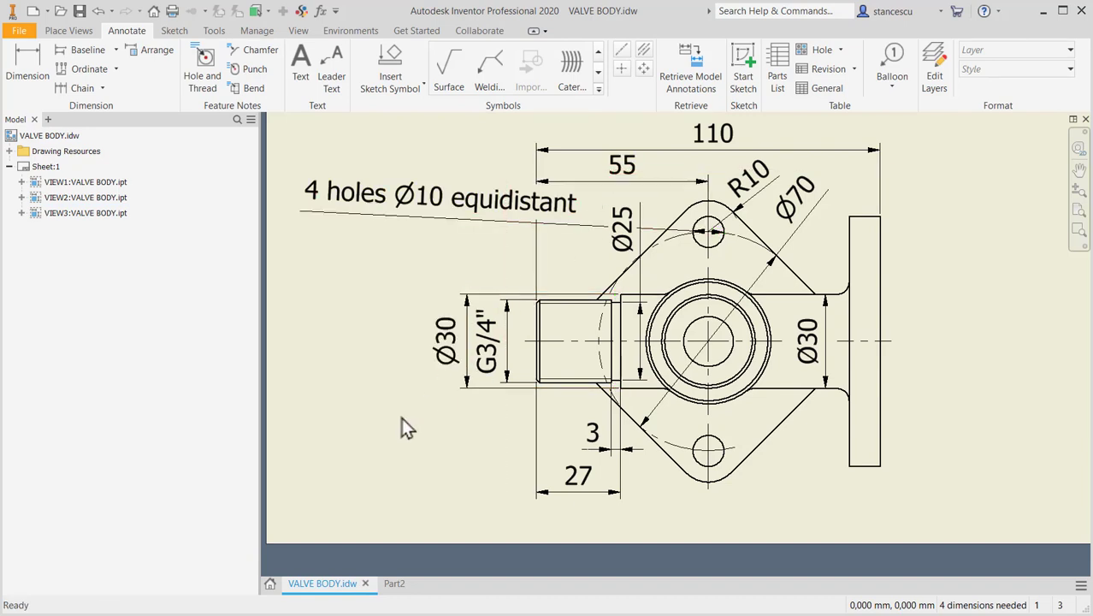
click(395, 584)
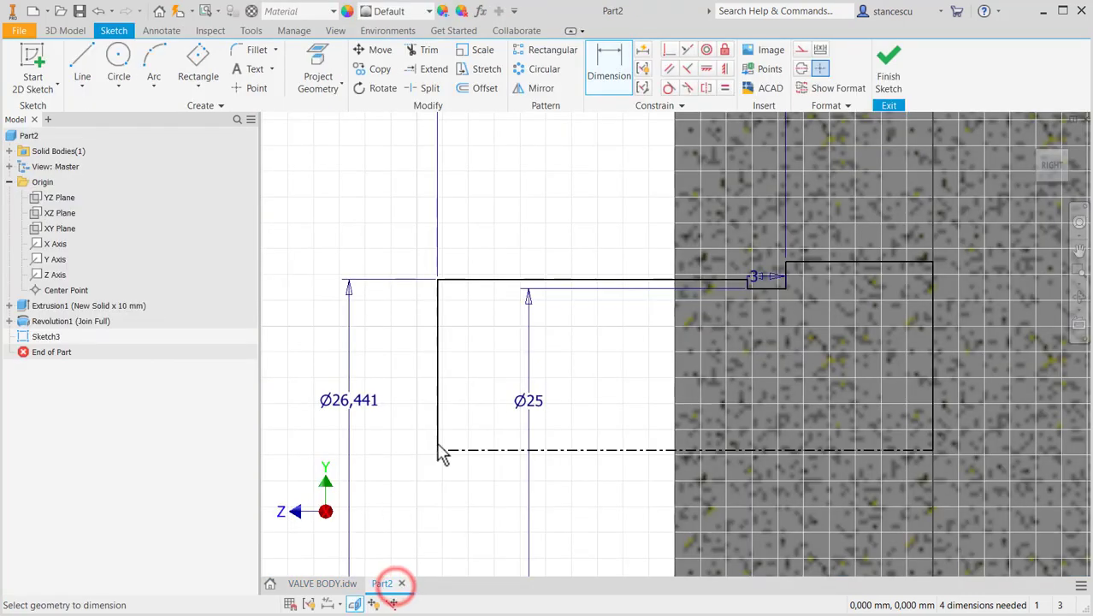
click(815, 262)
click(805, 455)
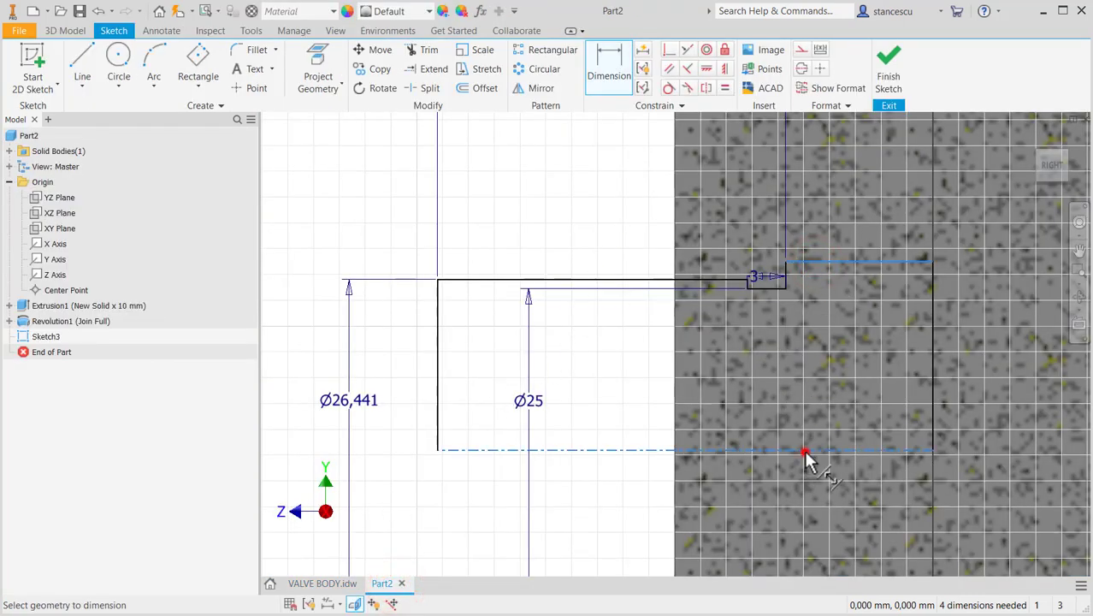
click(631, 408)
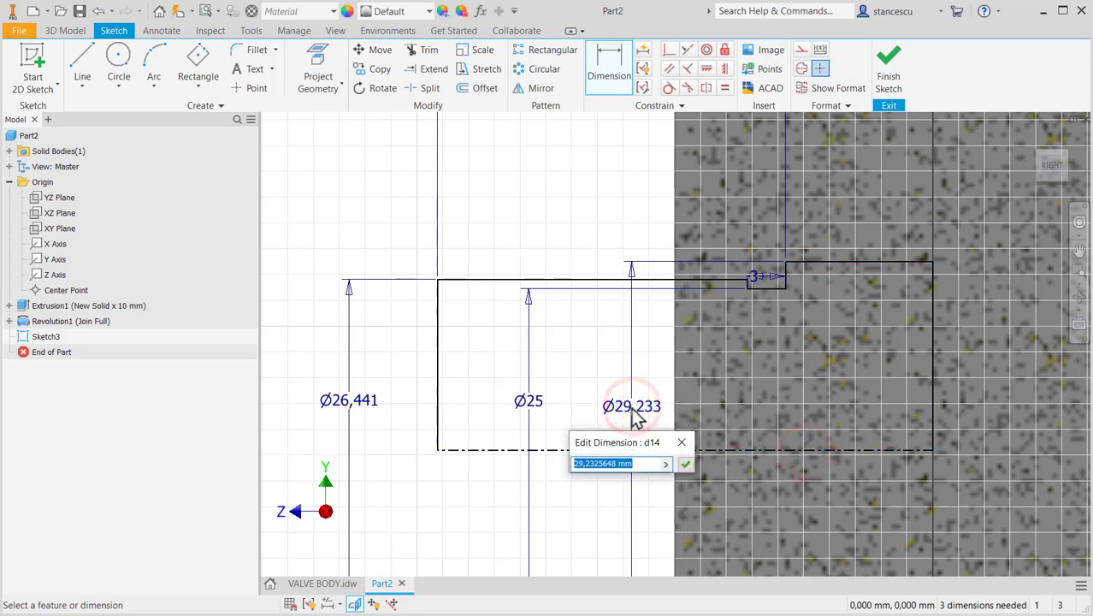
text(3)
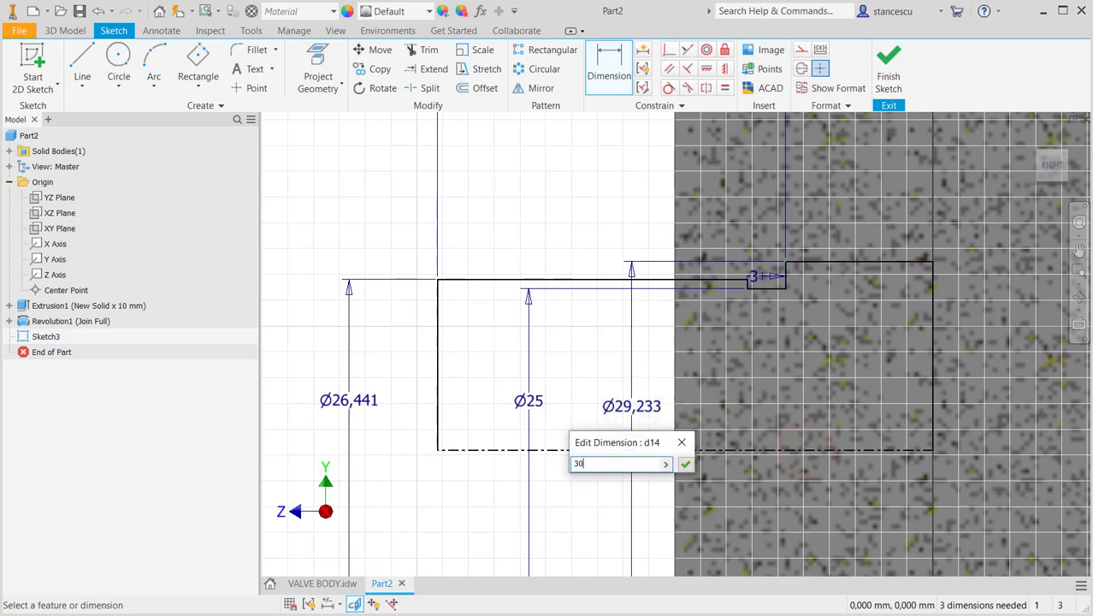
text(0)
key(Return)
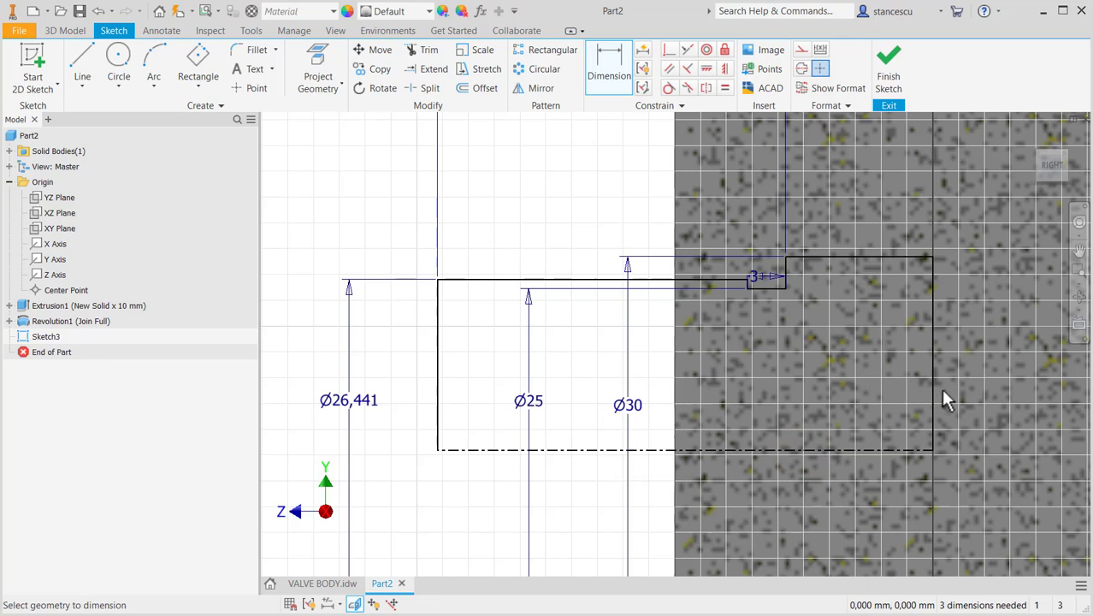
Set the overall branch length from the body's vertical axis to the end edge to 55 mm.
click(933, 390)
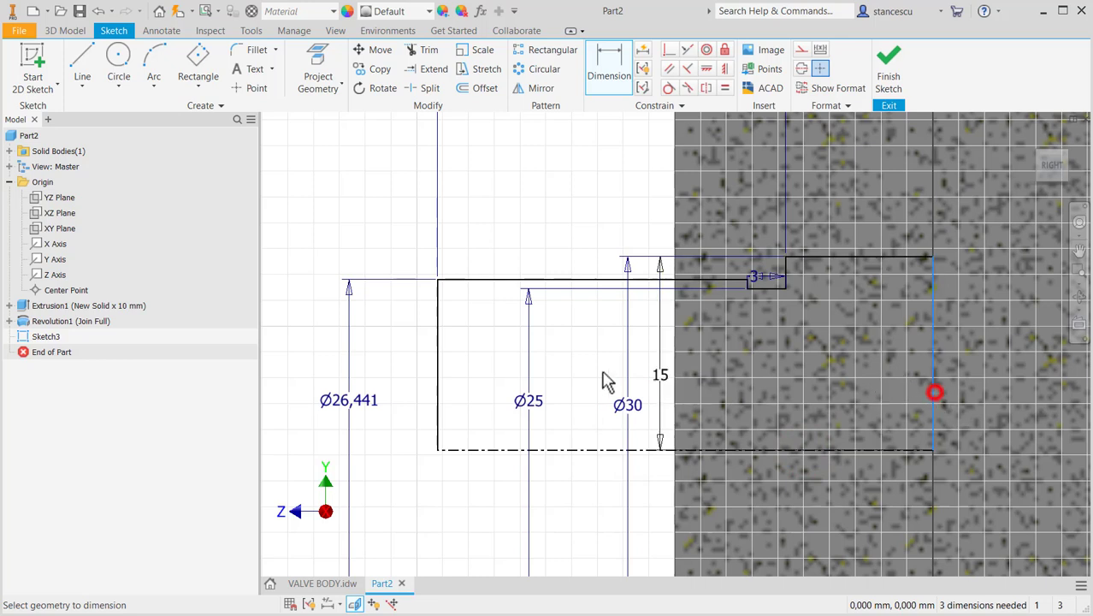
click(437, 374)
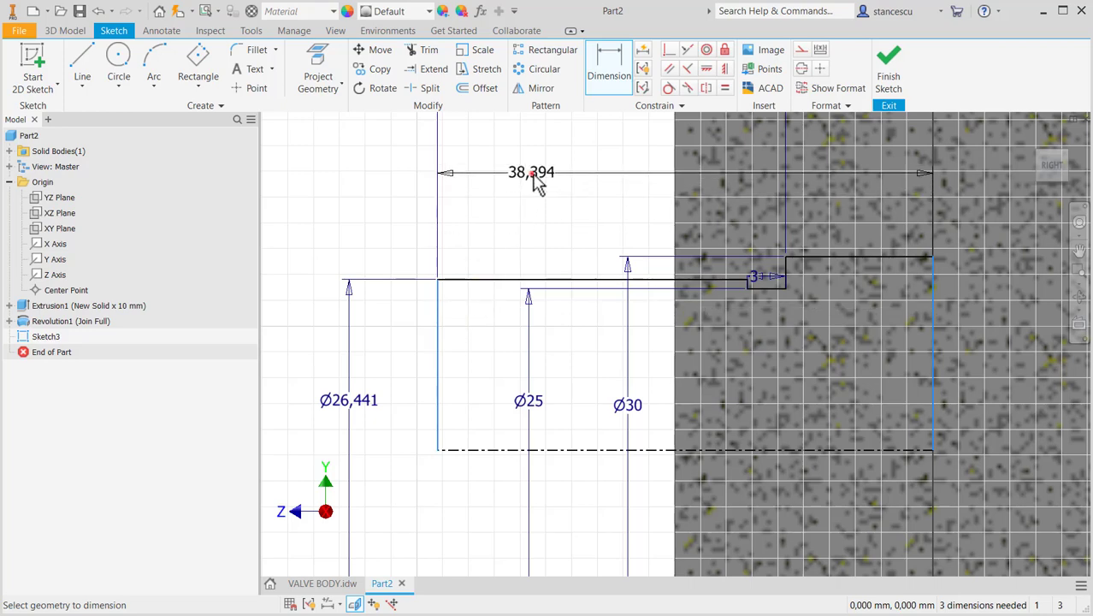
click(531, 177)
text(55)
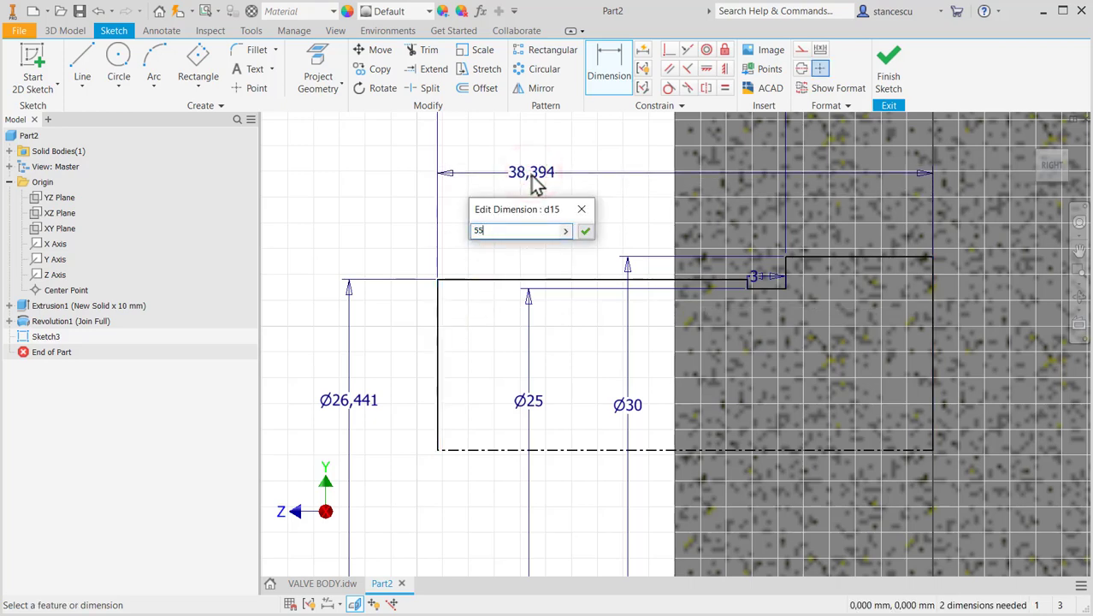
key(Return)
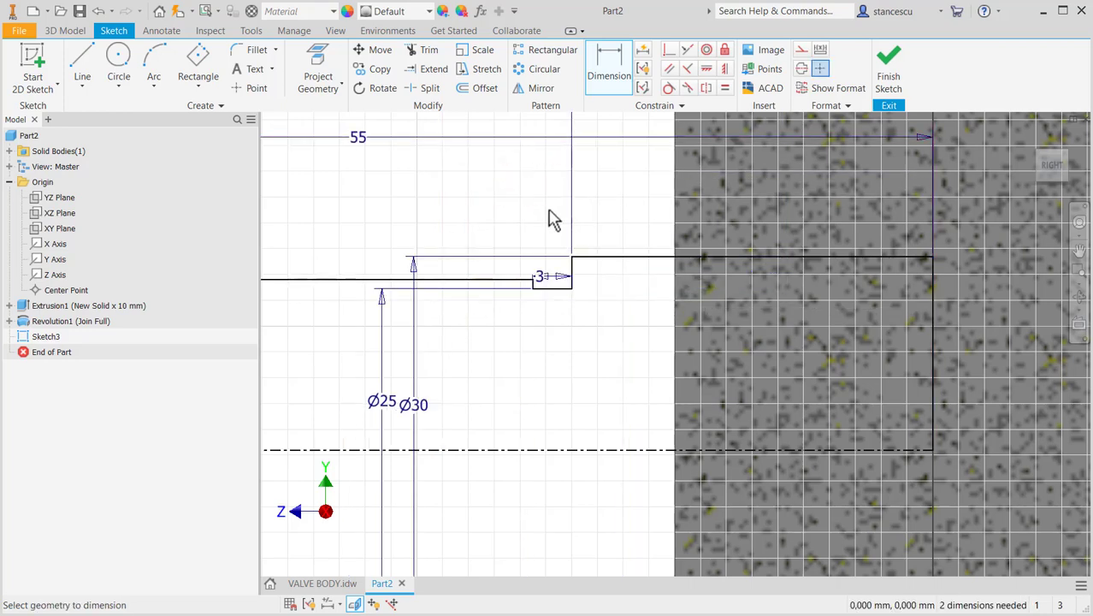
Move the branch centerline along the body's vertical axis to check the sketch's remaining freedom.
scroll(552, 219, up, 3)
scroll(564, 253, up, 3)
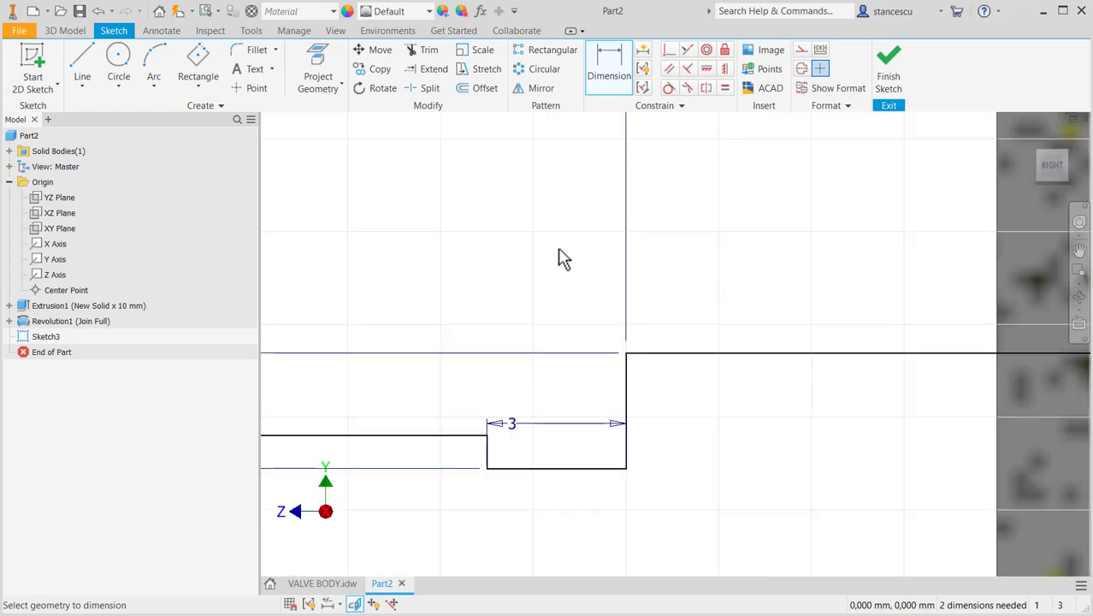
scroll(562, 258, down, 5)
scroll(554, 278, up, 3)
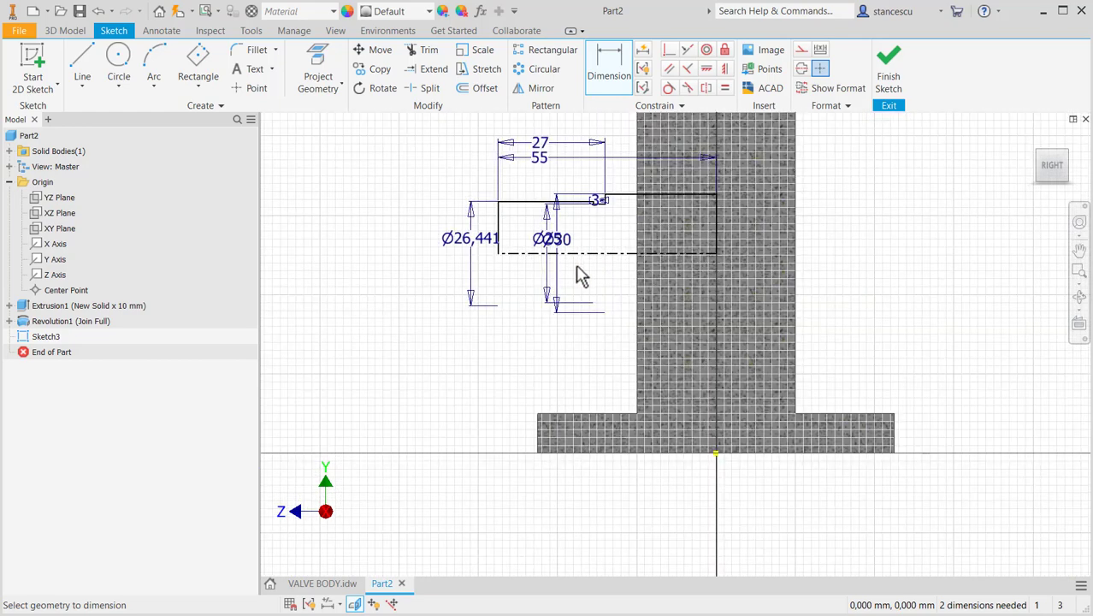
middle_drag(580, 275, 643, 416)
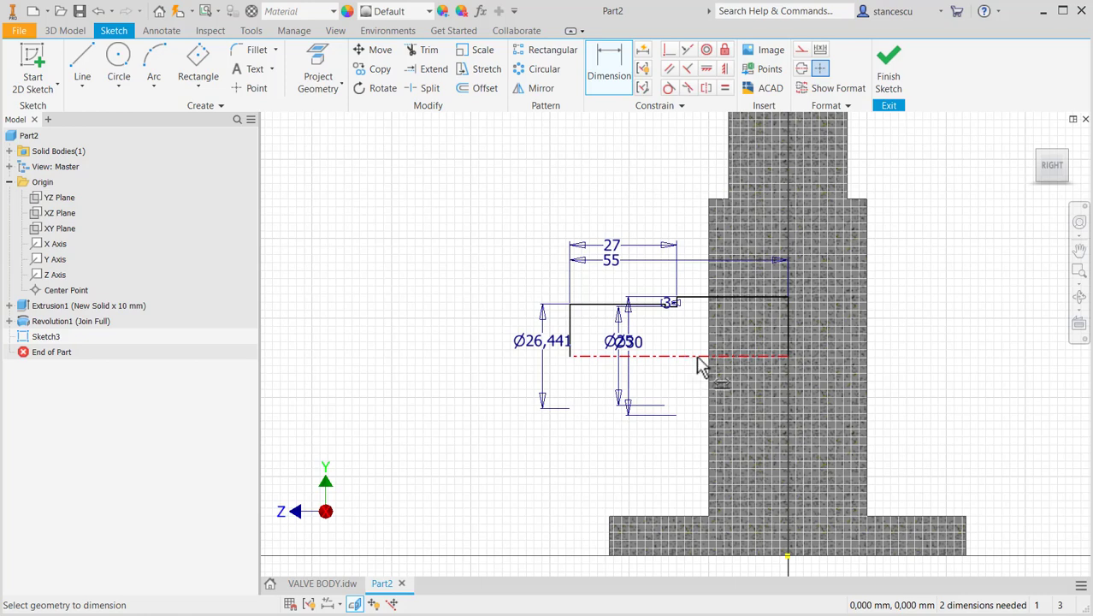
key(Escape)
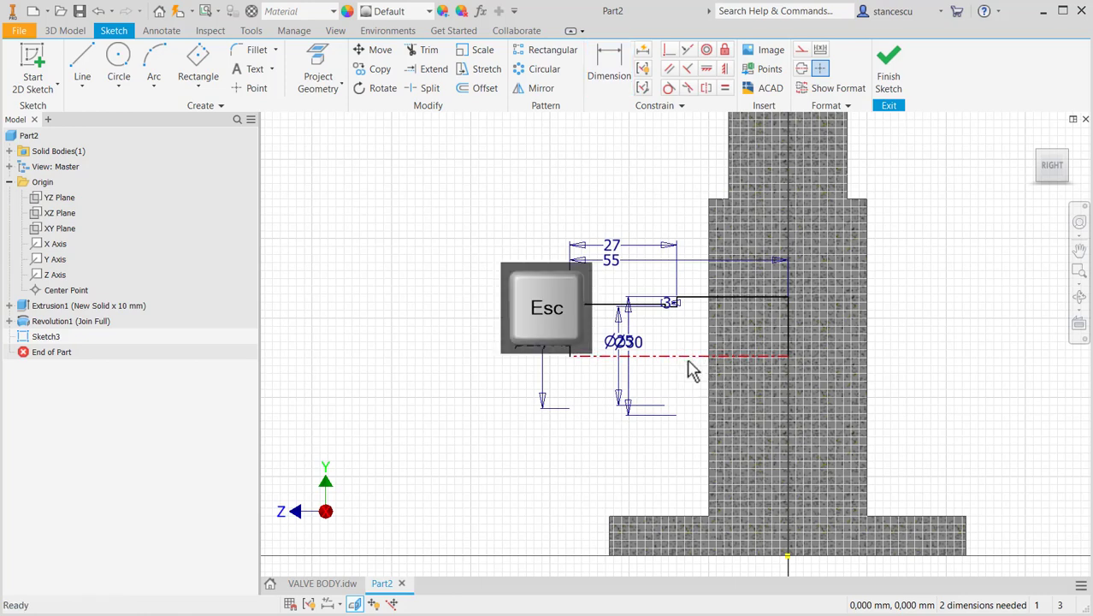
mouse_move(689, 354)
mouse_down()
mouse_move(690, 325)
mouse_move(695, 391)
mouse_move(688, 291)
mouse_move(697, 359)
mouse_up()
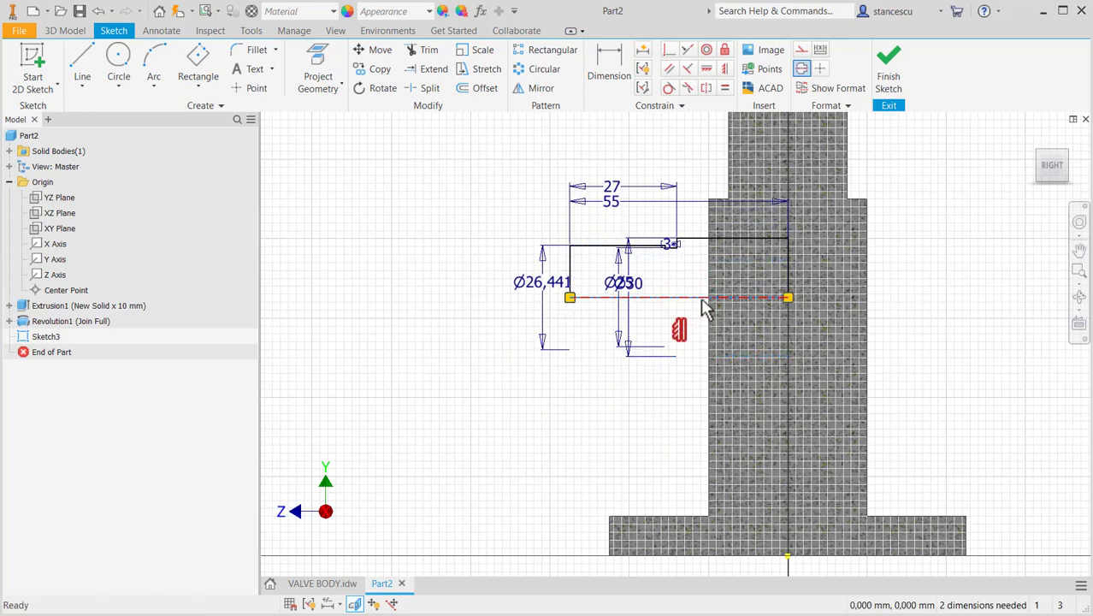
drag(701, 297, 703, 352)
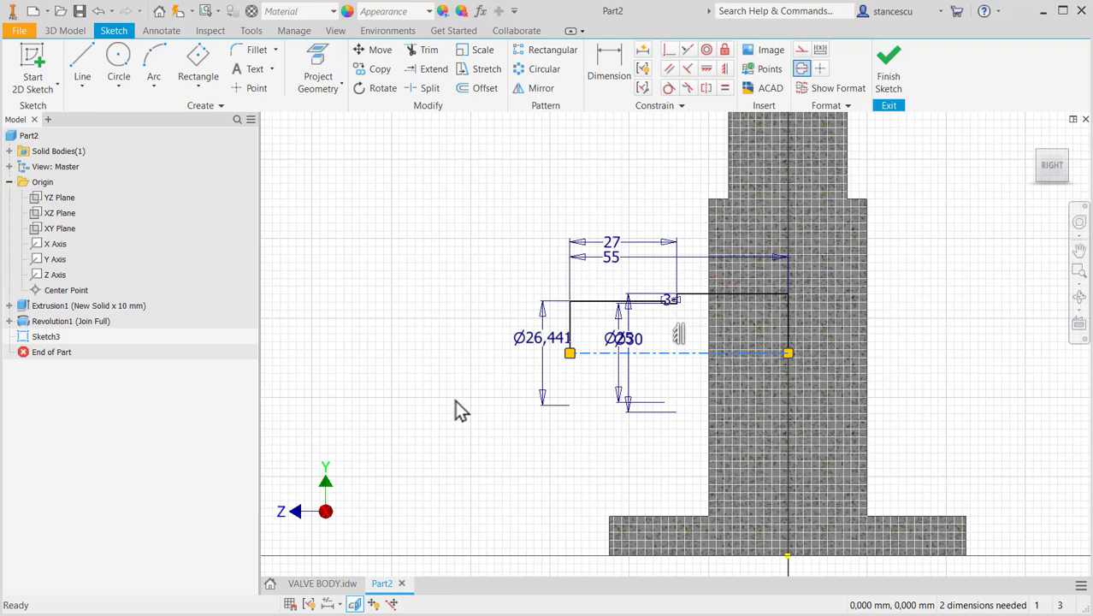
click(372, 392)
Check the threaded branch's height above the base in VALVE BODY.idw and return to the Part2 sketch.
click(321, 583)
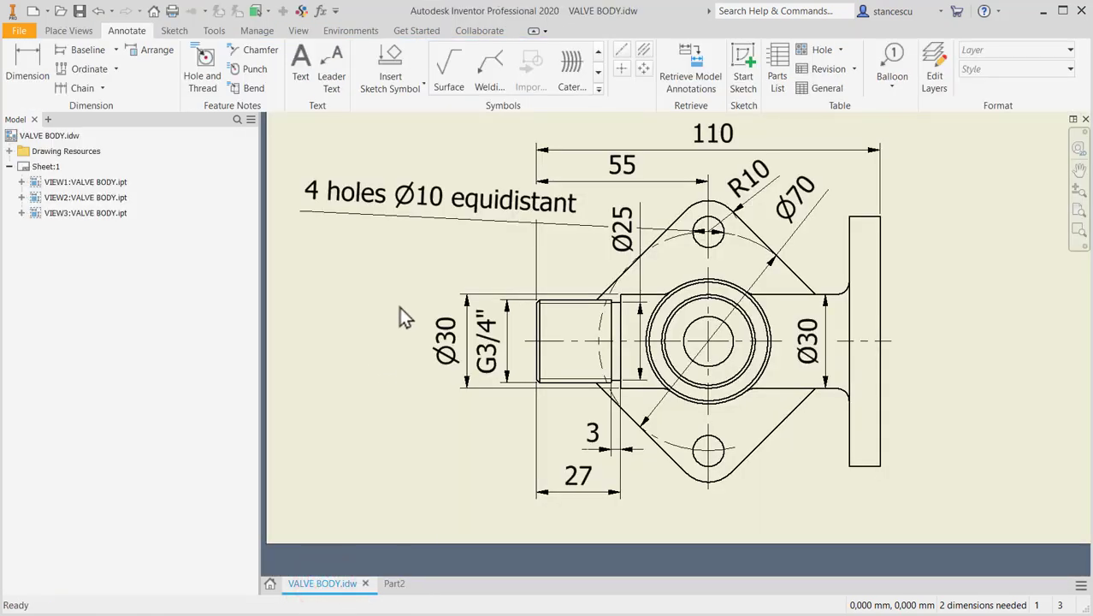
scroll(405, 317, down, 3)
middle_drag(448, 179, 530, 382)
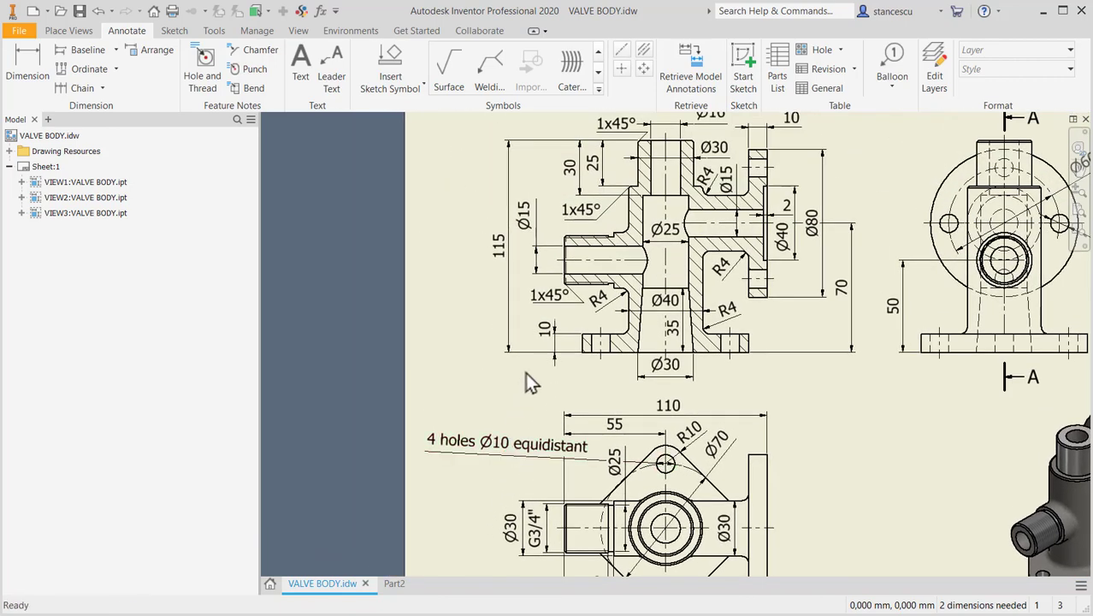
click(891, 306)
click(394, 584)
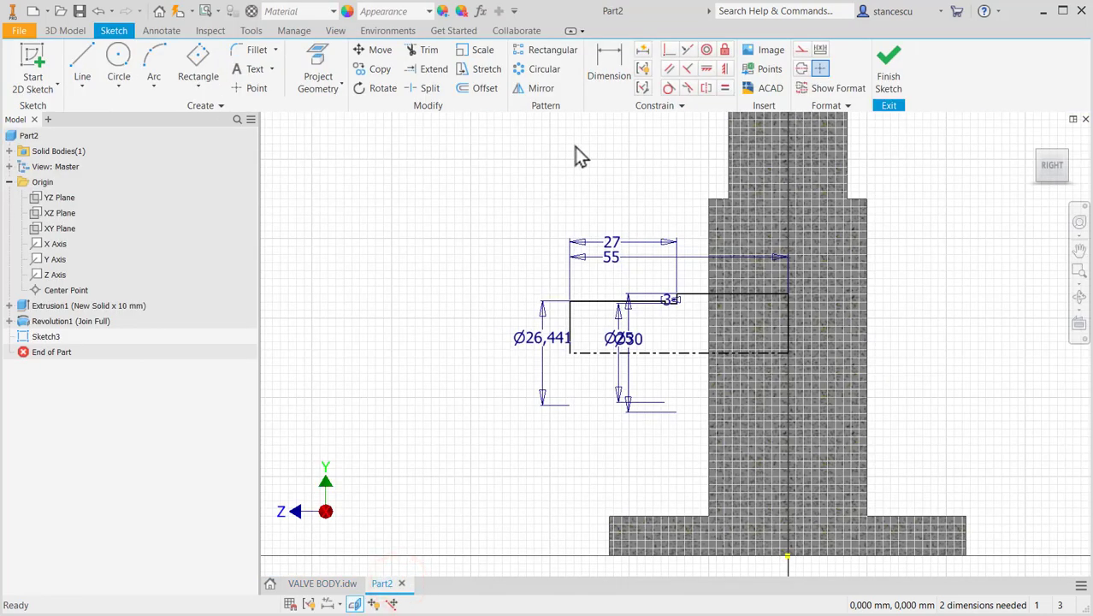
Dimension the height of the branch centerline above the origin point as a linear distance of 50 mm.
click(619, 76)
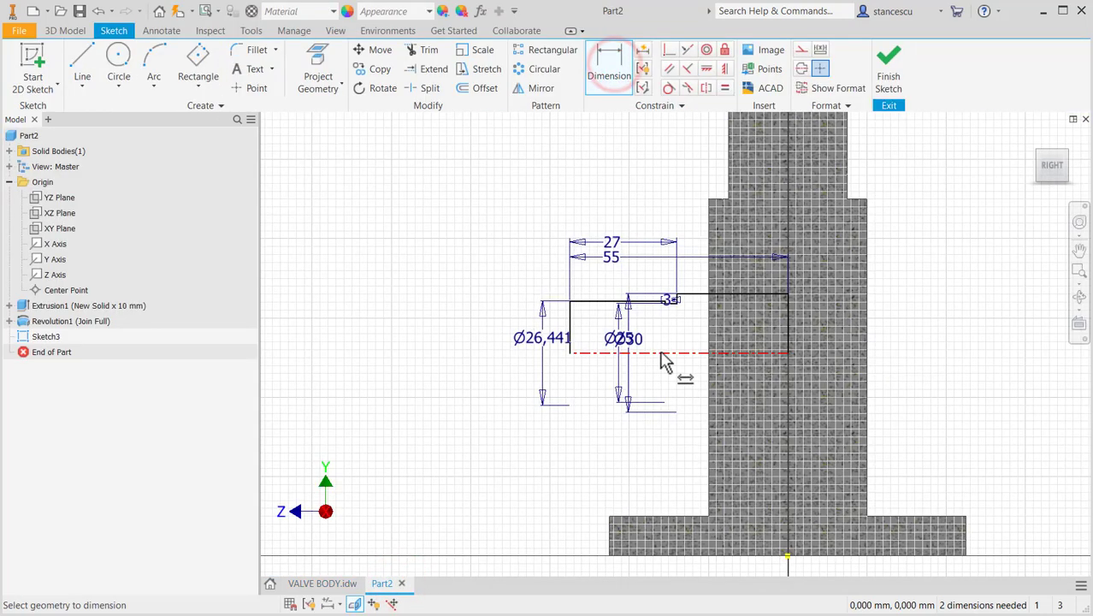
click(660, 351)
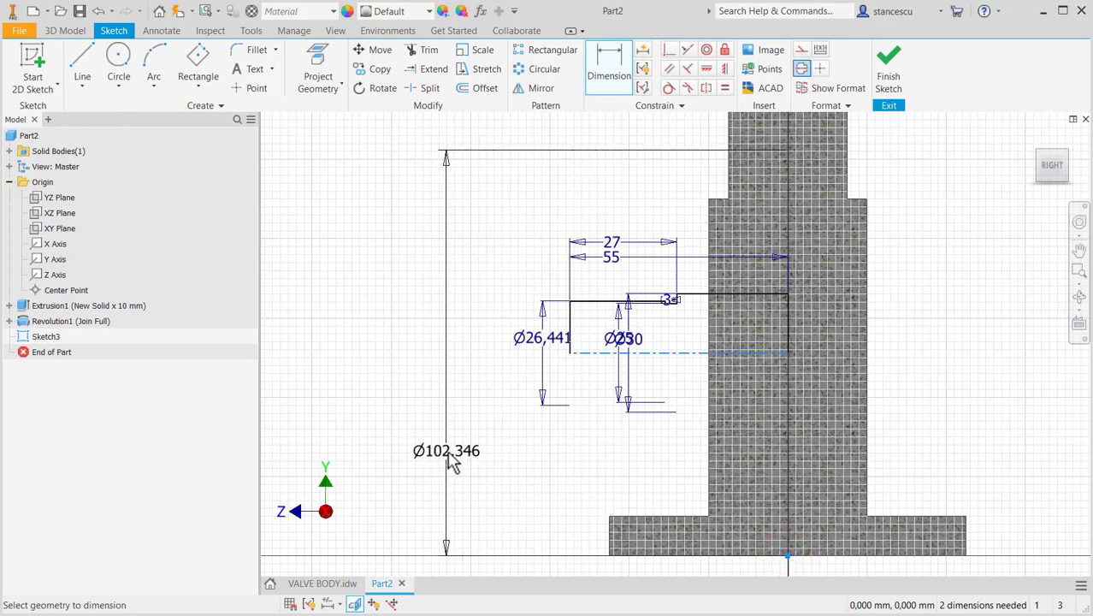
right_click(452, 462)
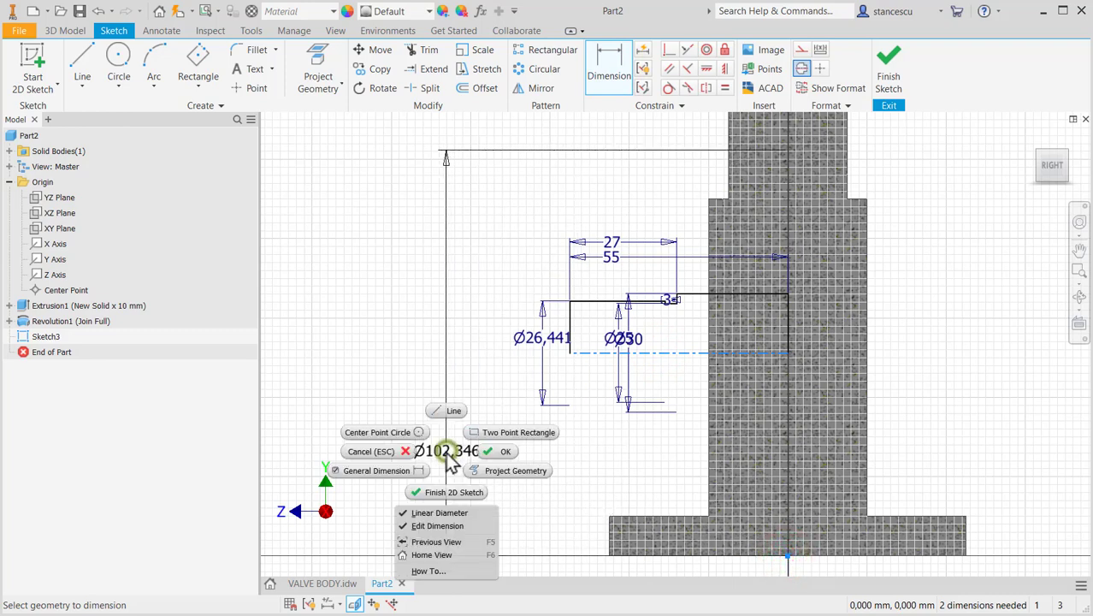
click(446, 513)
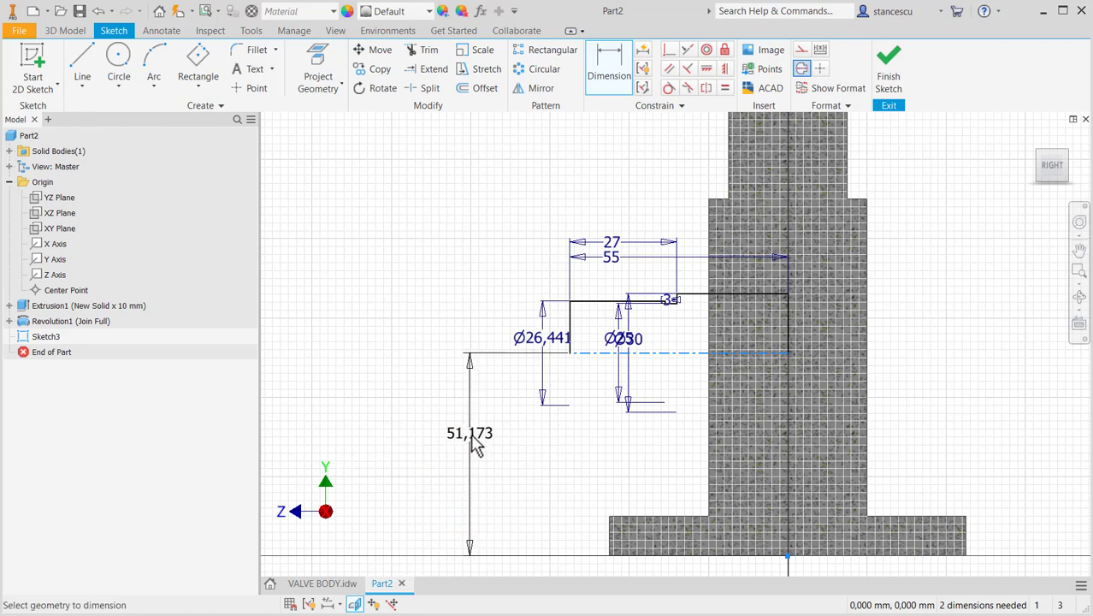
click(471, 438)
text(50)
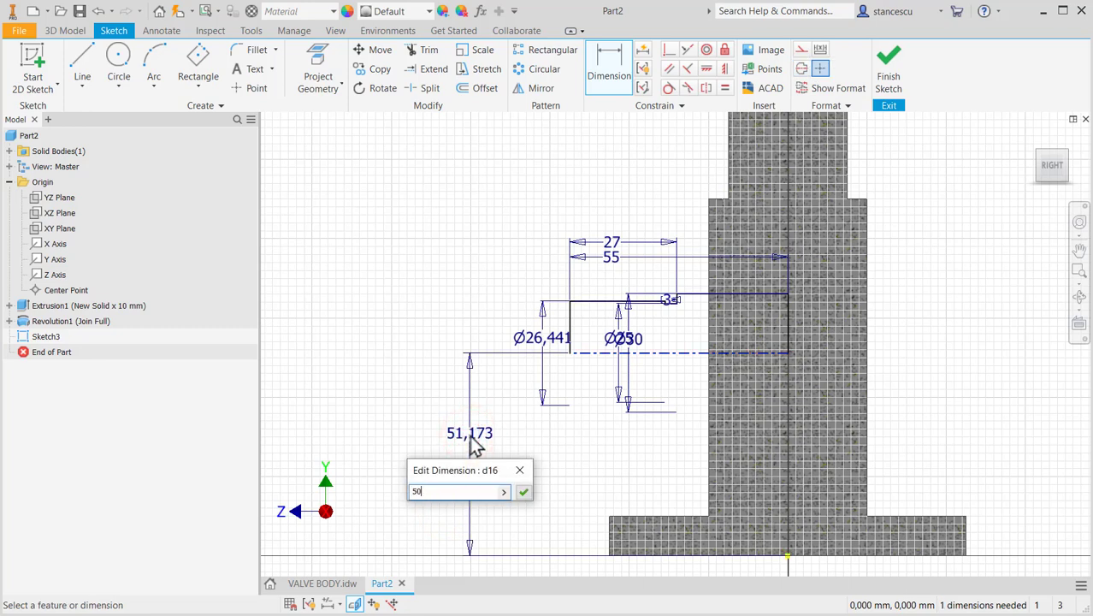
key(Return)
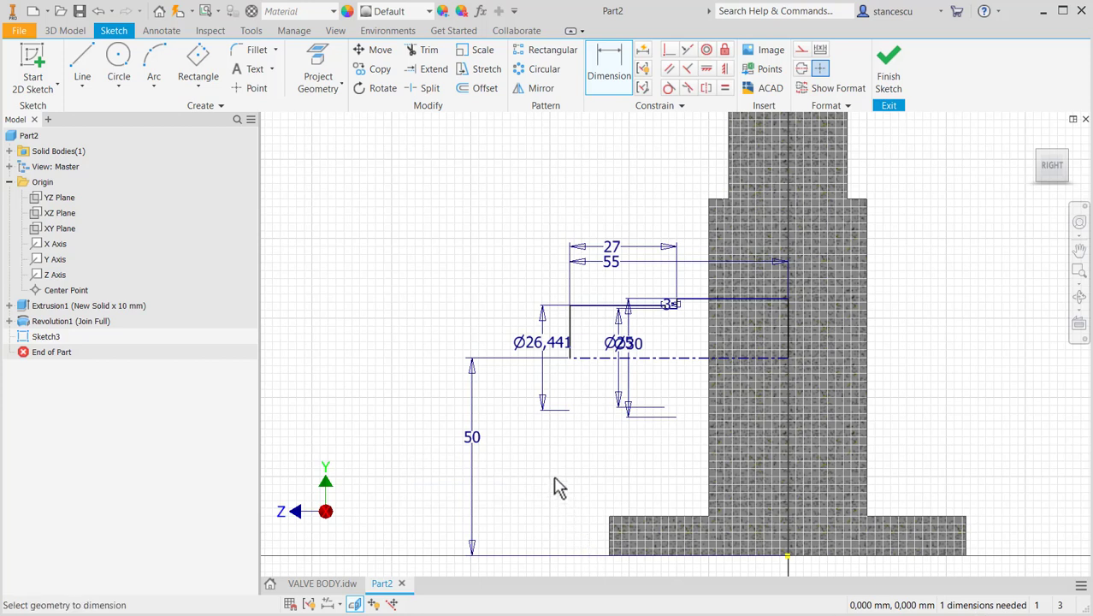
key(Escape)
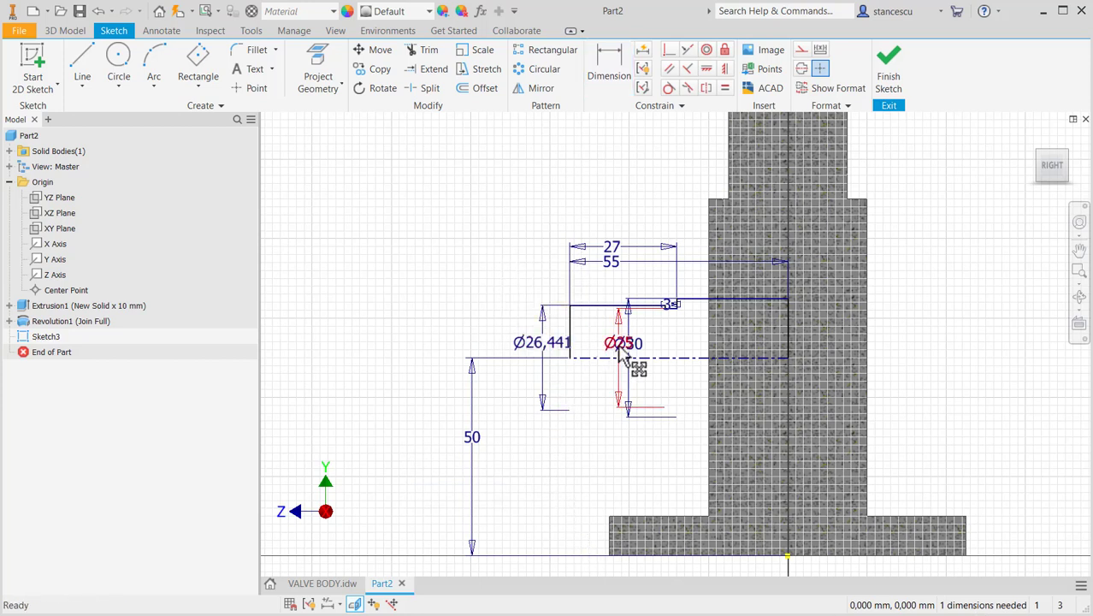
Rearrange the branch's 25 mm and 30 mm diameter dimensions and the 27 mm length dimension so they no longer overlap.
drag(623, 358, 507, 342)
click(610, 247)
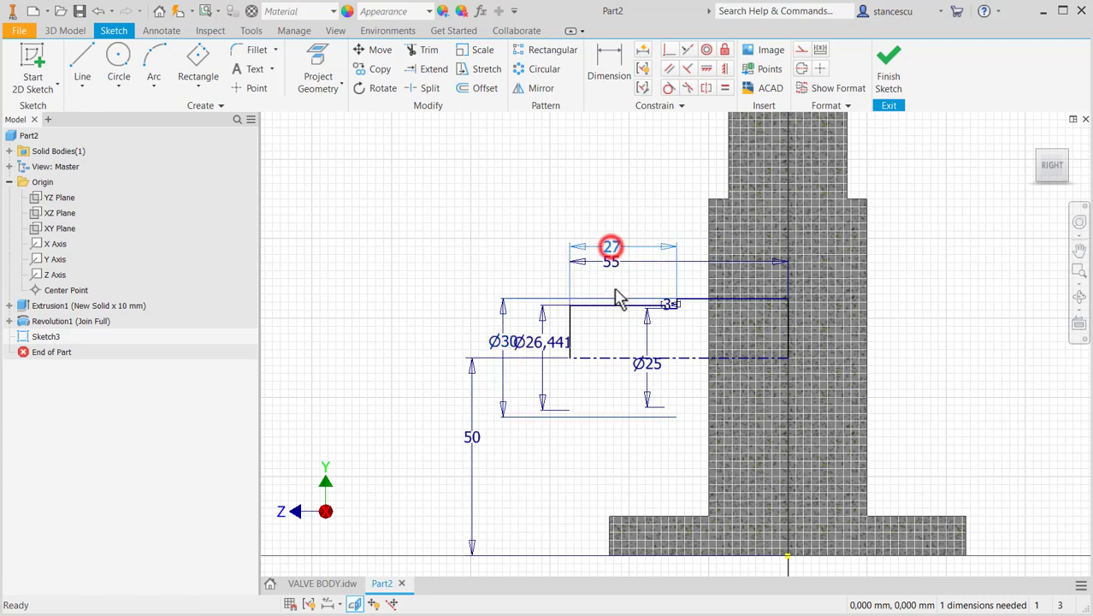
drag(611, 247, 624, 299)
middle_drag(572, 503, 560, 457)
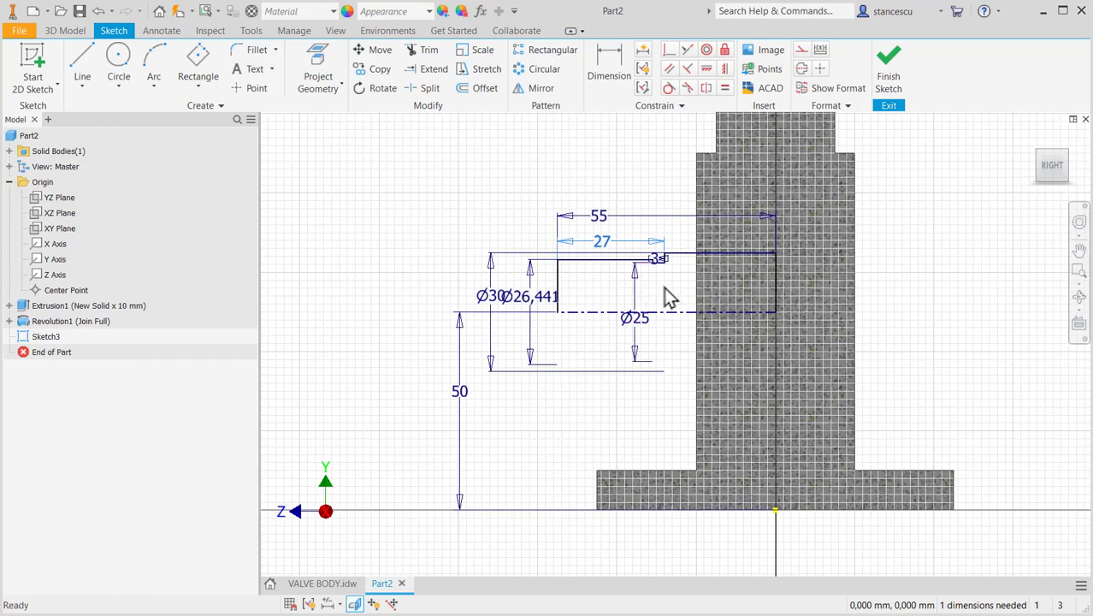
middle_drag(674, 337, 695, 383)
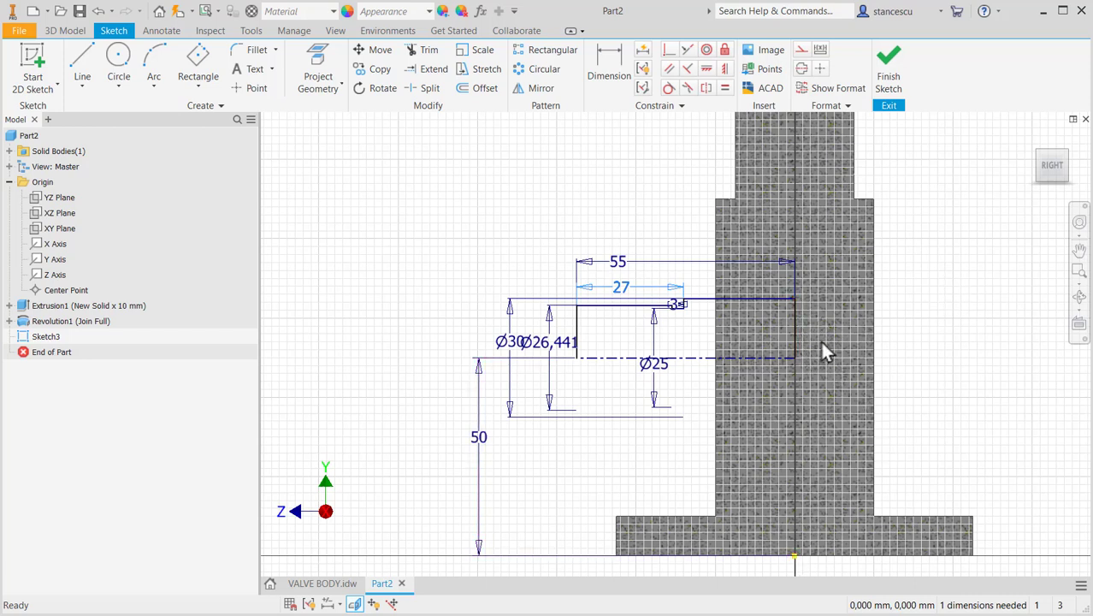
key(Escape)
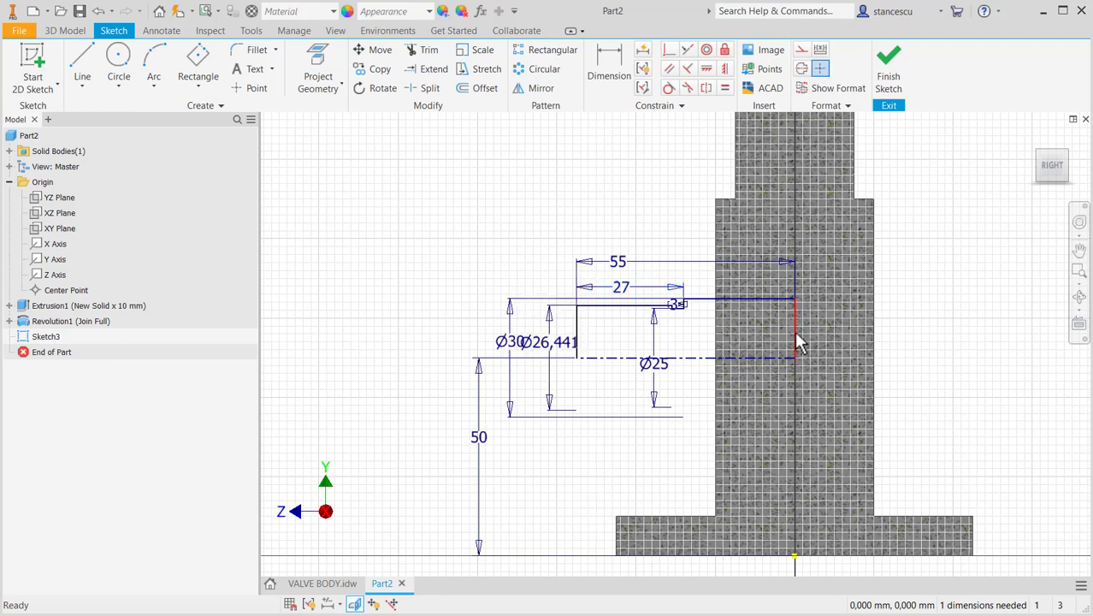
Test the profile's inner vertical edge for free movement, and constrain it coincident with the projected origin point.
click(792, 335)
drag(785, 335, 773, 330)
click(945, 318)
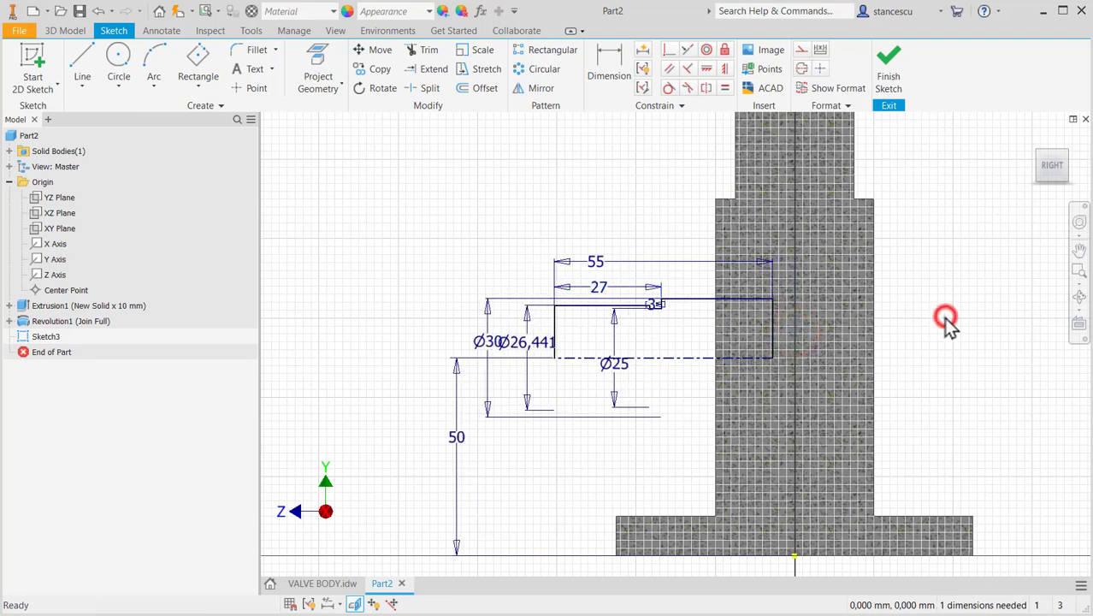
click(664, 50)
click(772, 314)
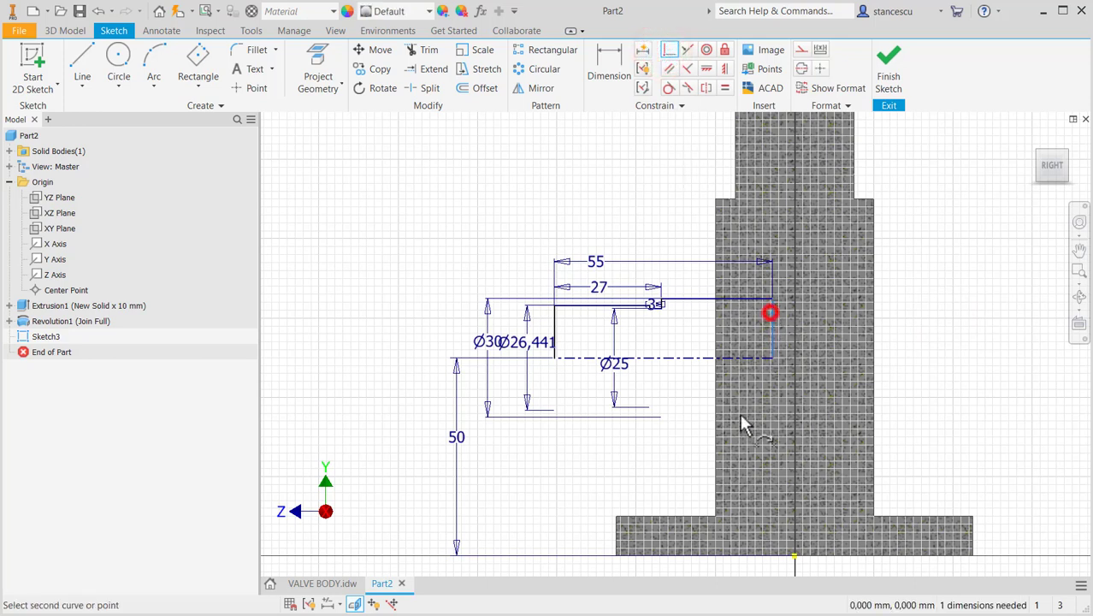
click(795, 558)
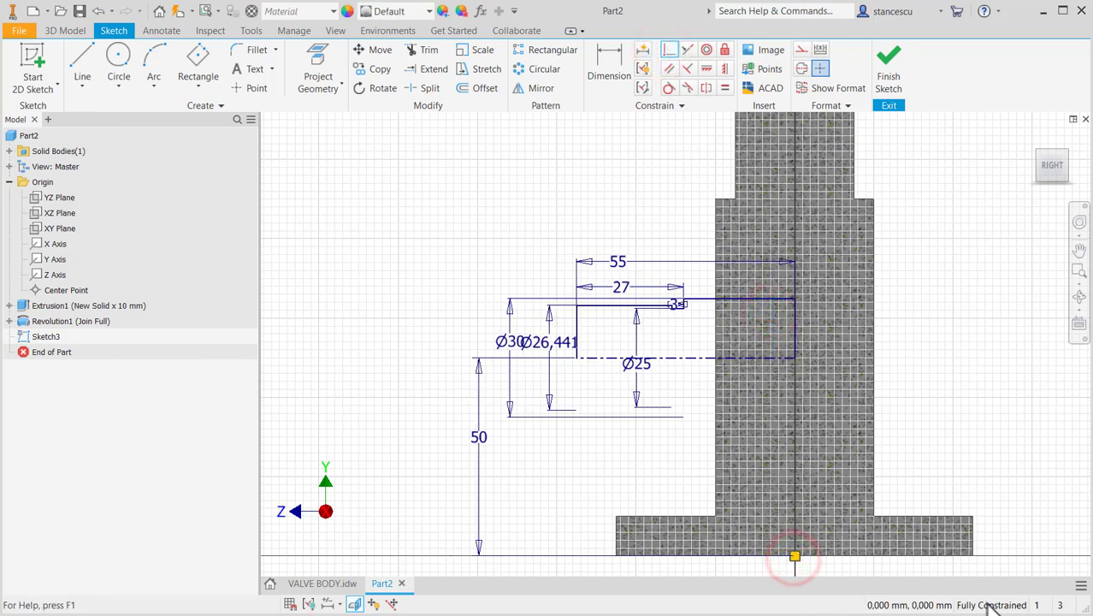
Finish the sketch and revolve the branch profile a full 360° about its centerline, joined to the body.
click(898, 75)
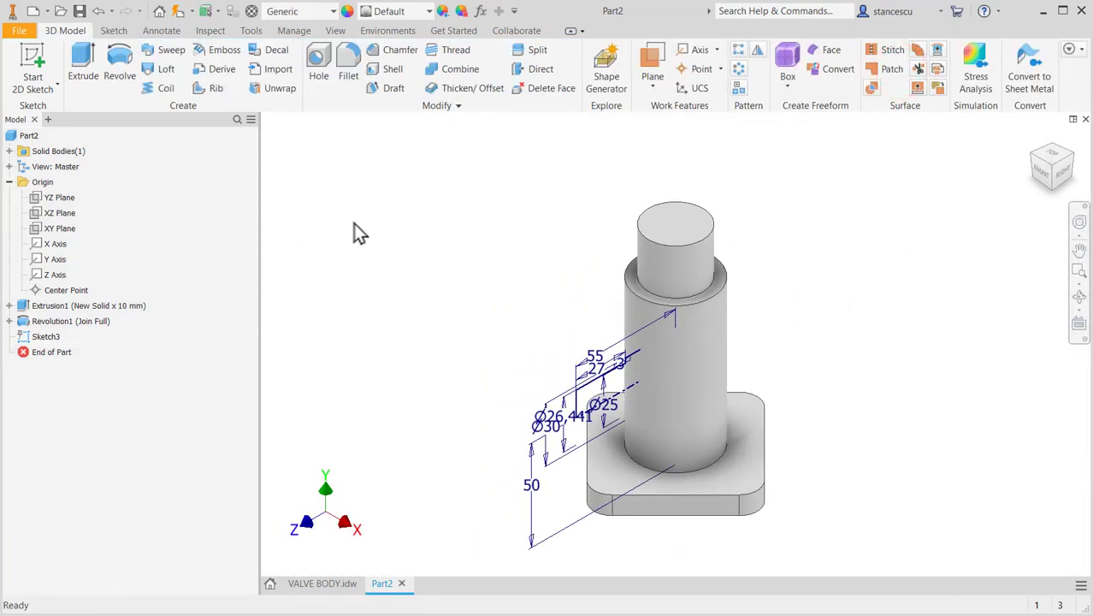
key(r)
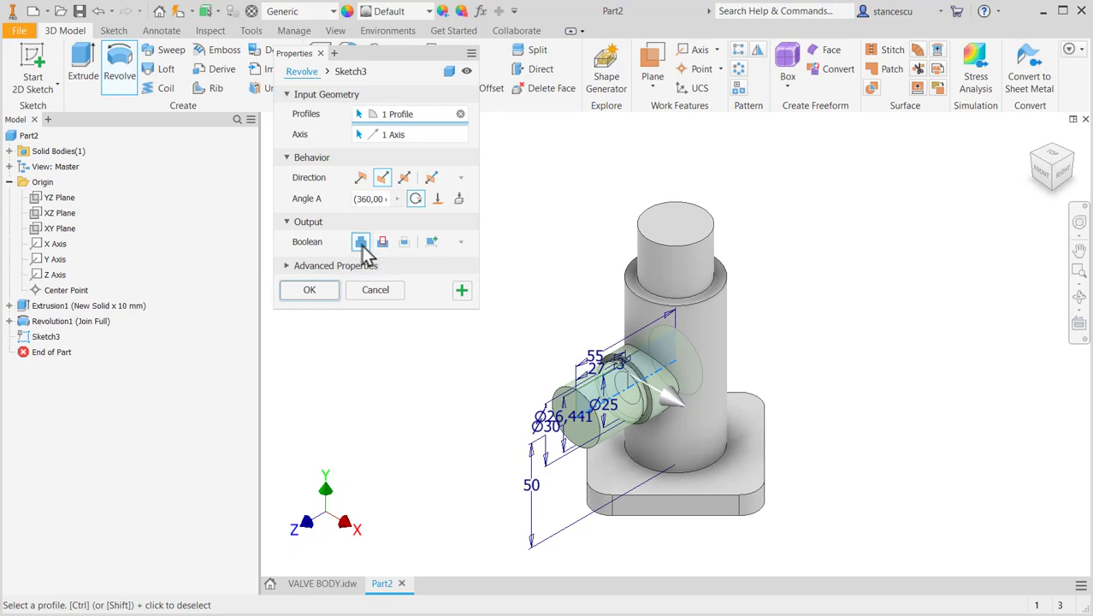
click(309, 291)
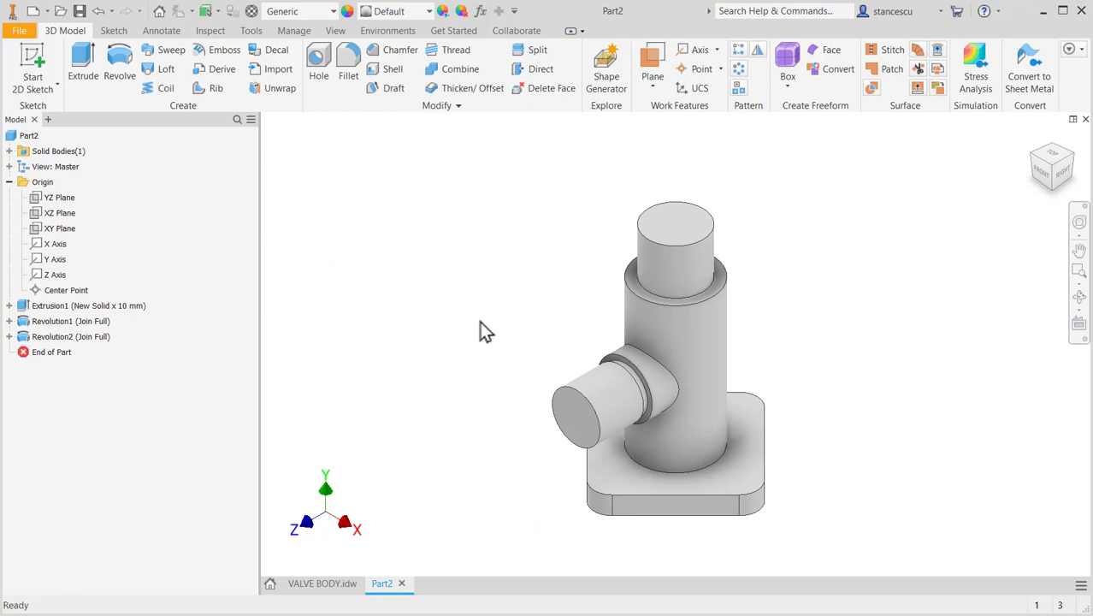
Examine the flanged side branch's dimensions in the section and top views of VALVE BODY.idw and return to Part2.
click(309, 585)
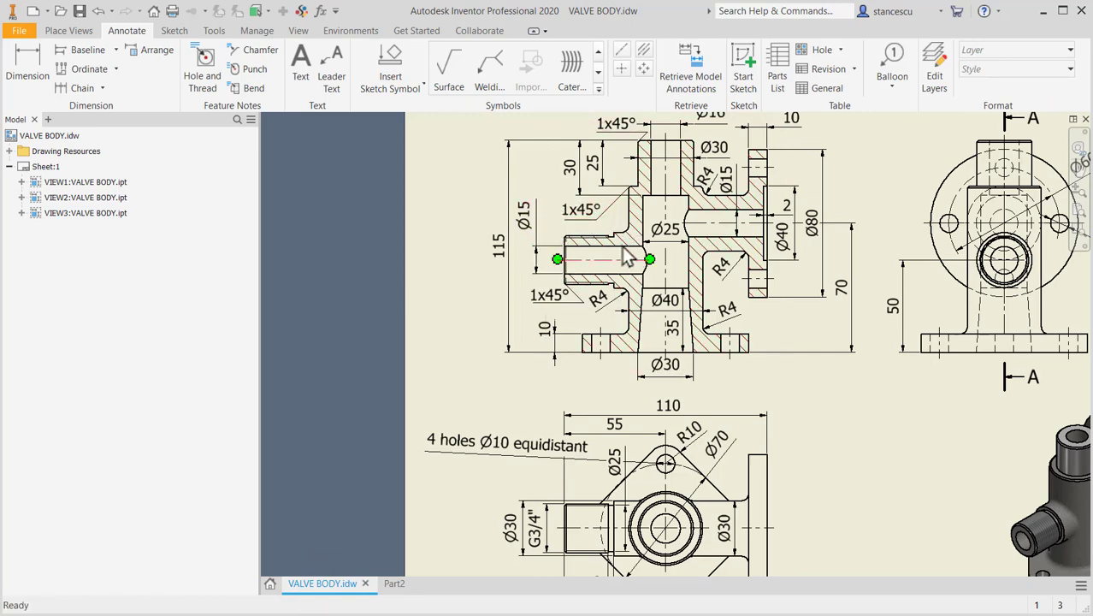
middle_drag(654, 260, 644, 311)
scroll(708, 295, up, 3)
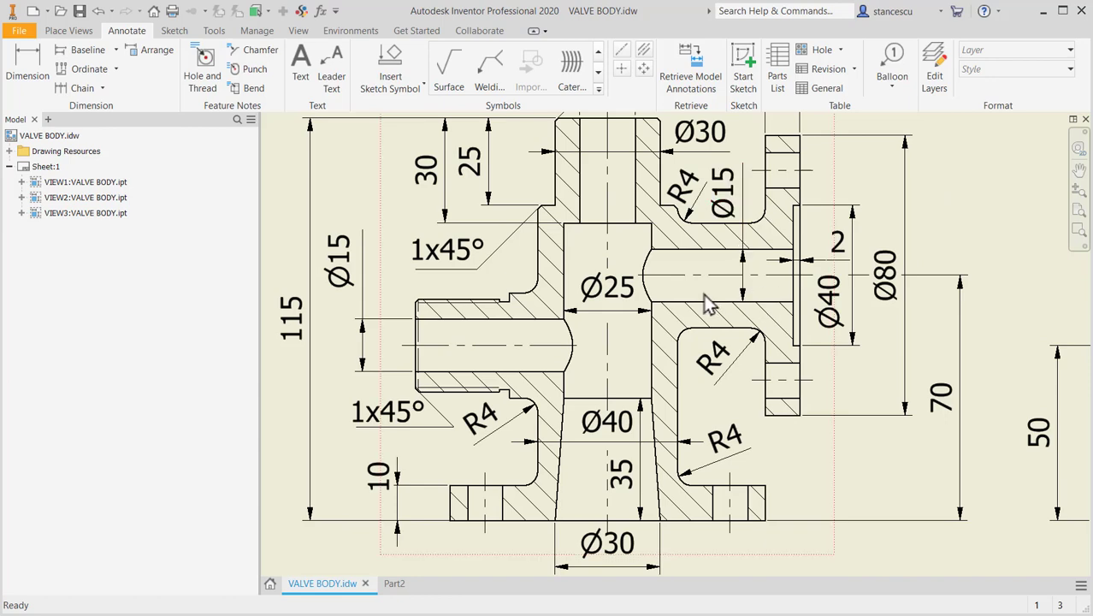
middle_drag(706, 303, 720, 360)
click(902, 352)
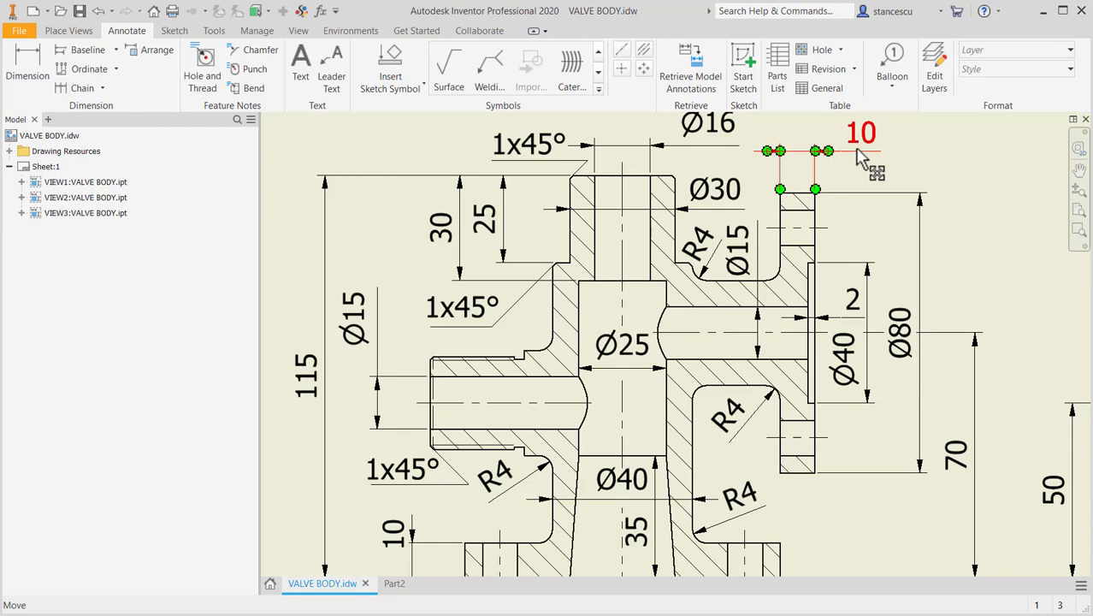
mouse_move(853, 426)
middle_down()
mouse_move(865, 500)
mouse_move(903, 265)
middle_up()
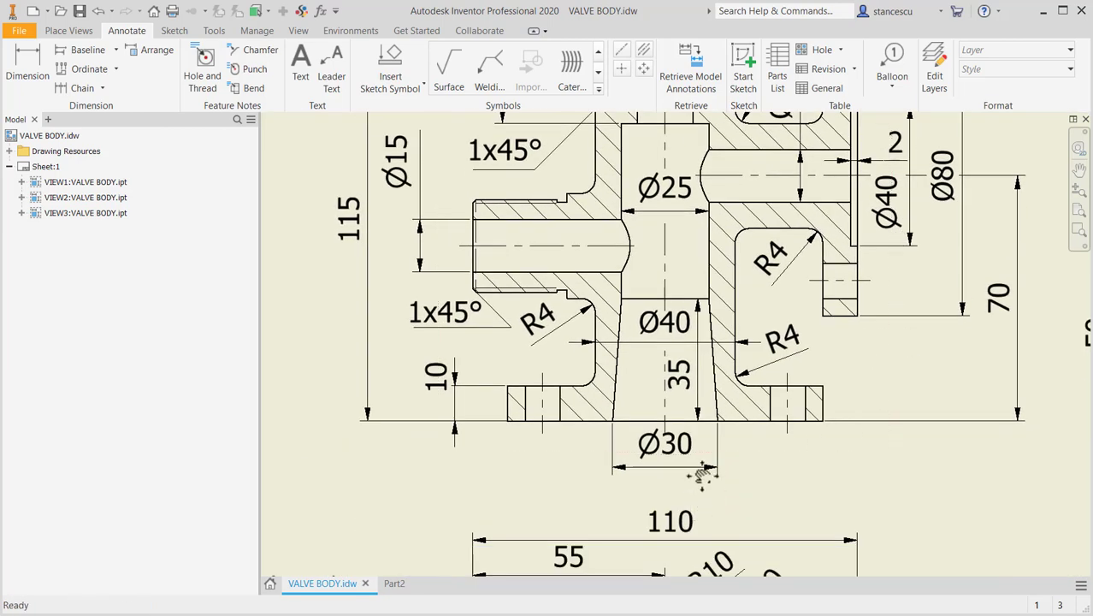
middle_drag(701, 475, 684, 444)
middle_drag(557, 466, 569, 256)
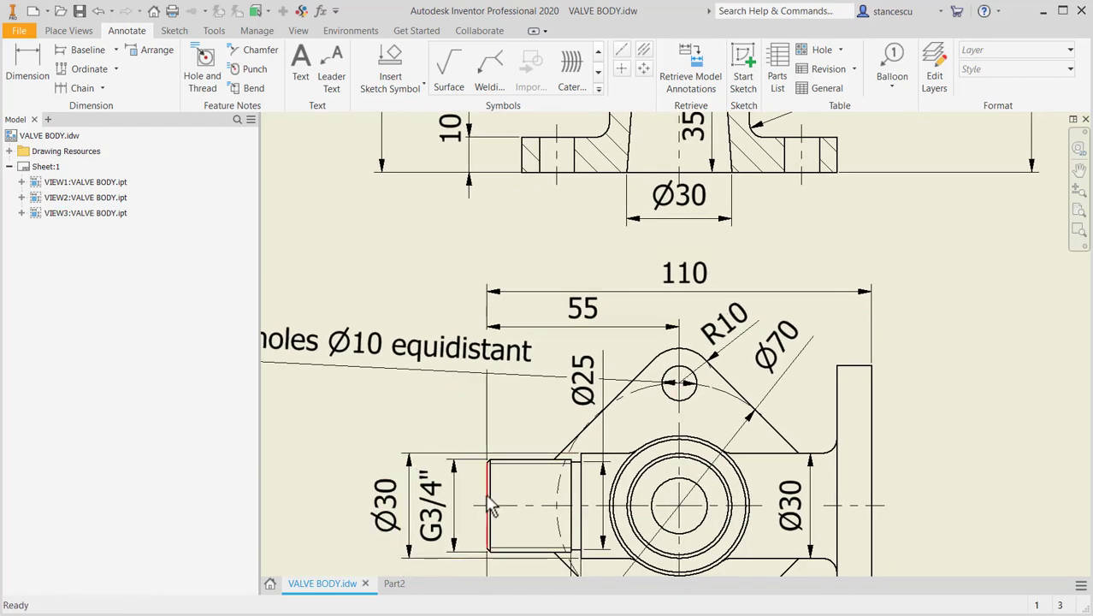
mouse_move(912, 324)
middle_down()
mouse_move(890, 539)
mouse_move(872, 542)
mouse_move(893, 590)
middle_up()
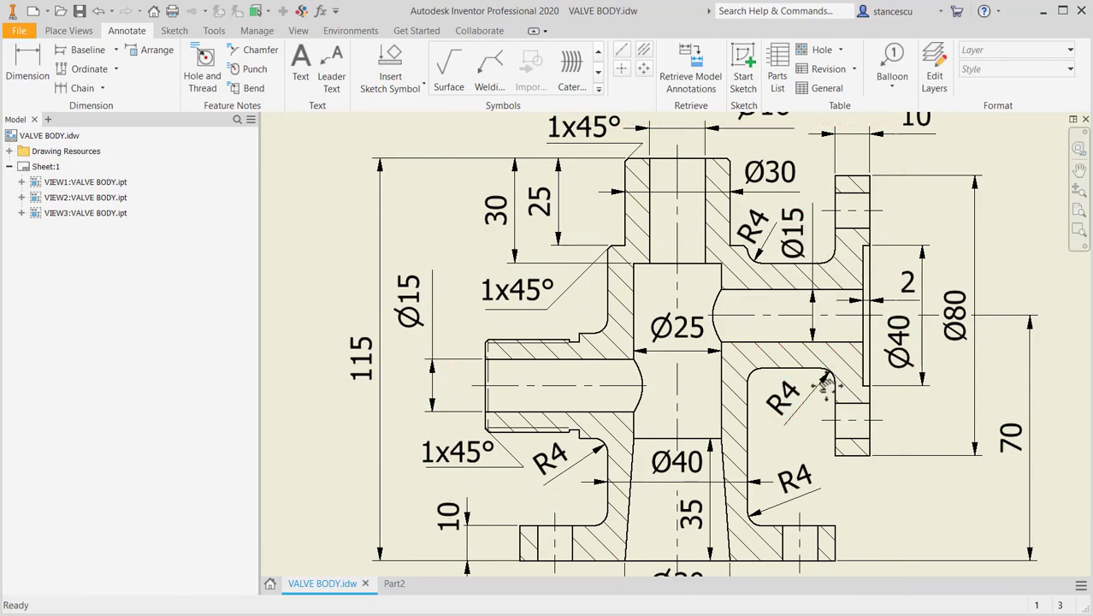
mouse_move(829, 378)
middle_down()
mouse_move(458, 351)
mouse_move(776, 205)
mouse_move(782, 142)
middle_up()
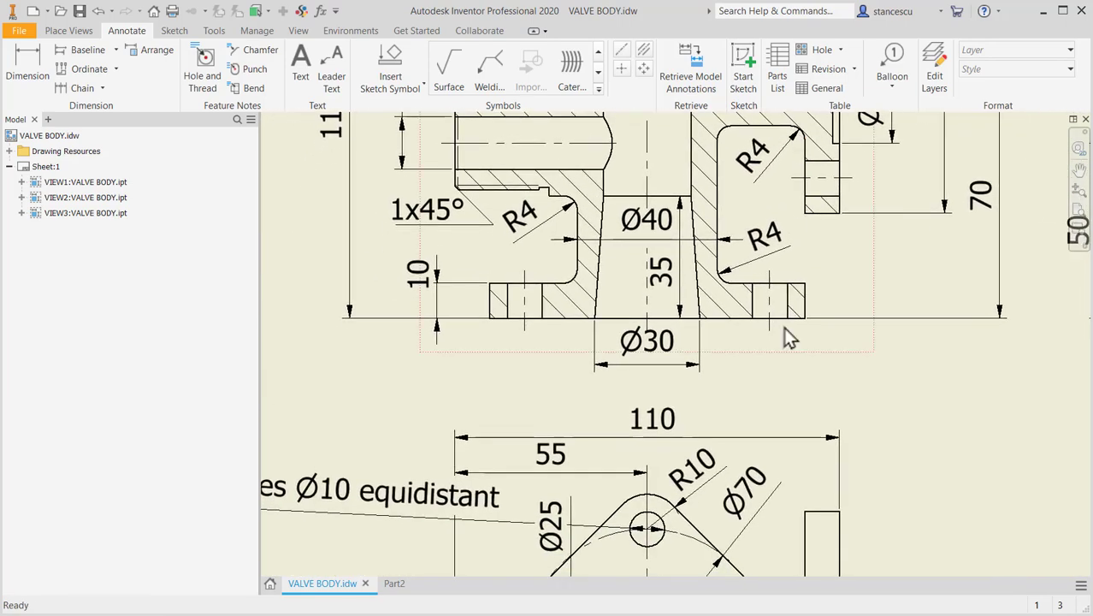
middle_drag(800, 397, 841, 145)
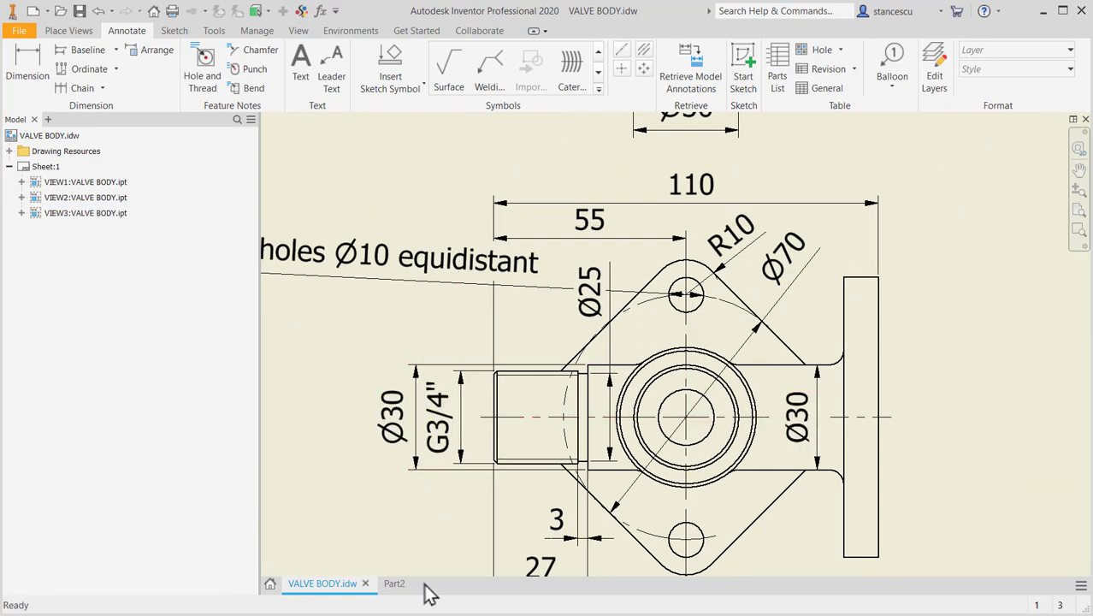
click(397, 587)
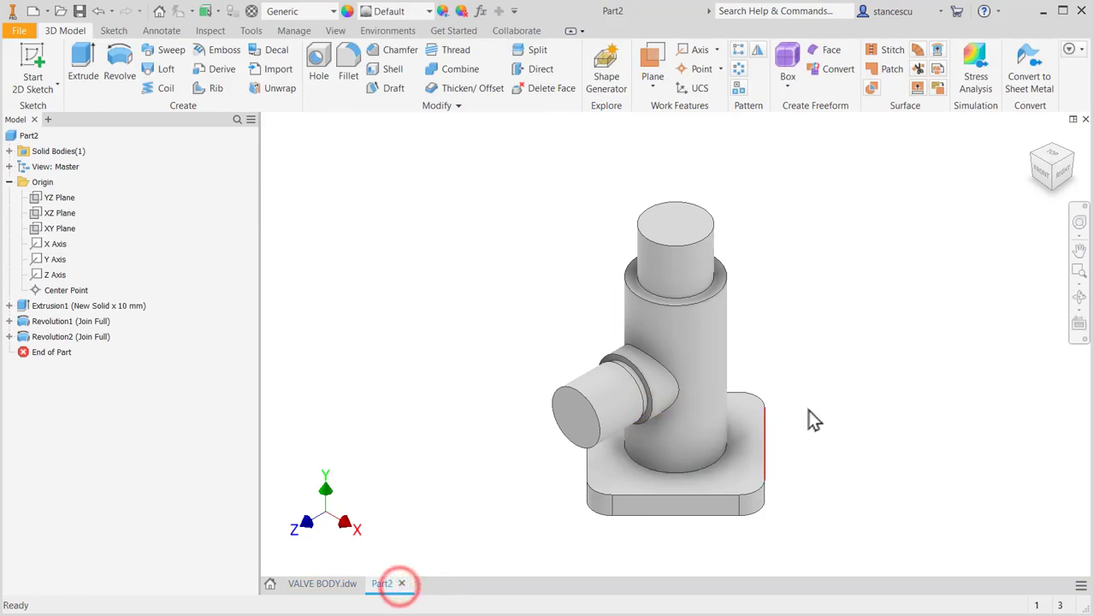
Start a new sketch on the YZ plane and slice the body's graphics at the sketch plane.
click(60, 199)
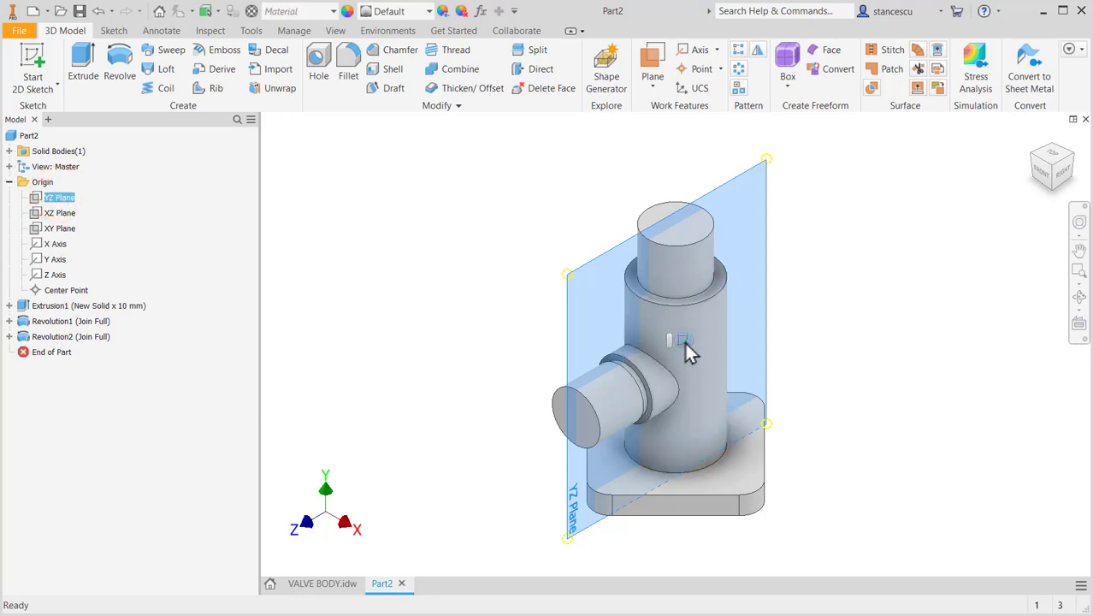
click(683, 341)
middle_drag(896, 395, 864, 575)
key(F7)
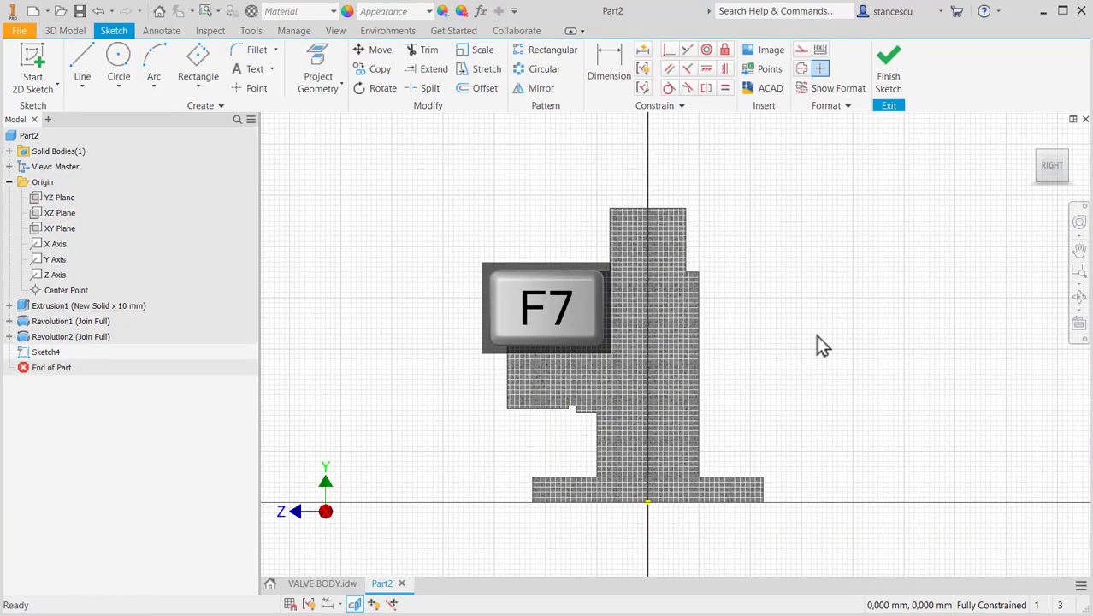
Draw a closed L-shaped flange profile from the vertical axis opposite the threaded branch, about 56 mm long with a flange about 11 mm thick and 47 mm high.
click(83, 65)
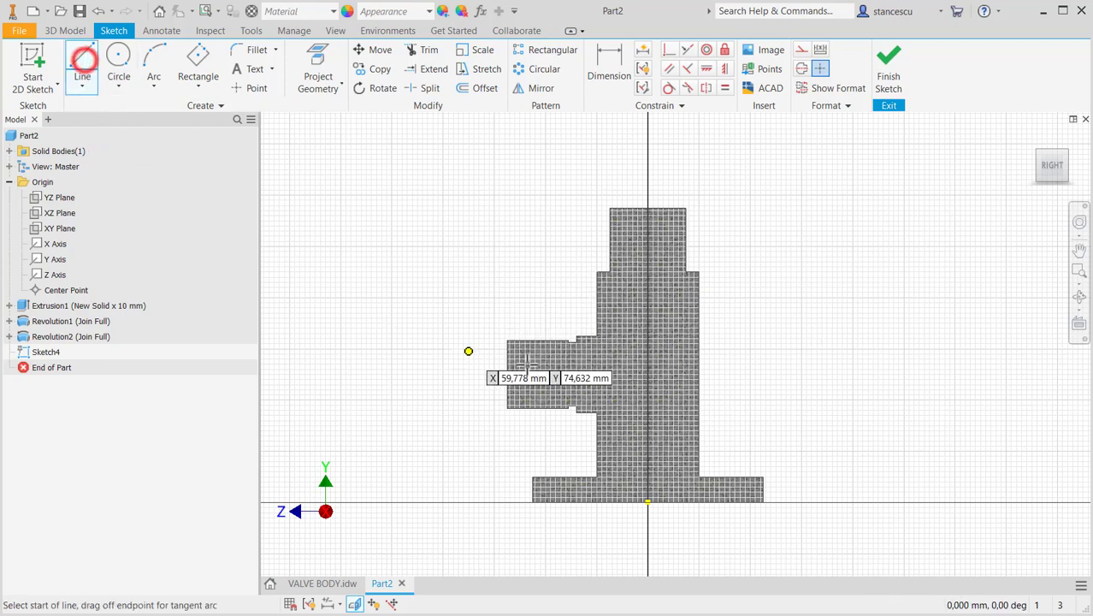
click(648, 324)
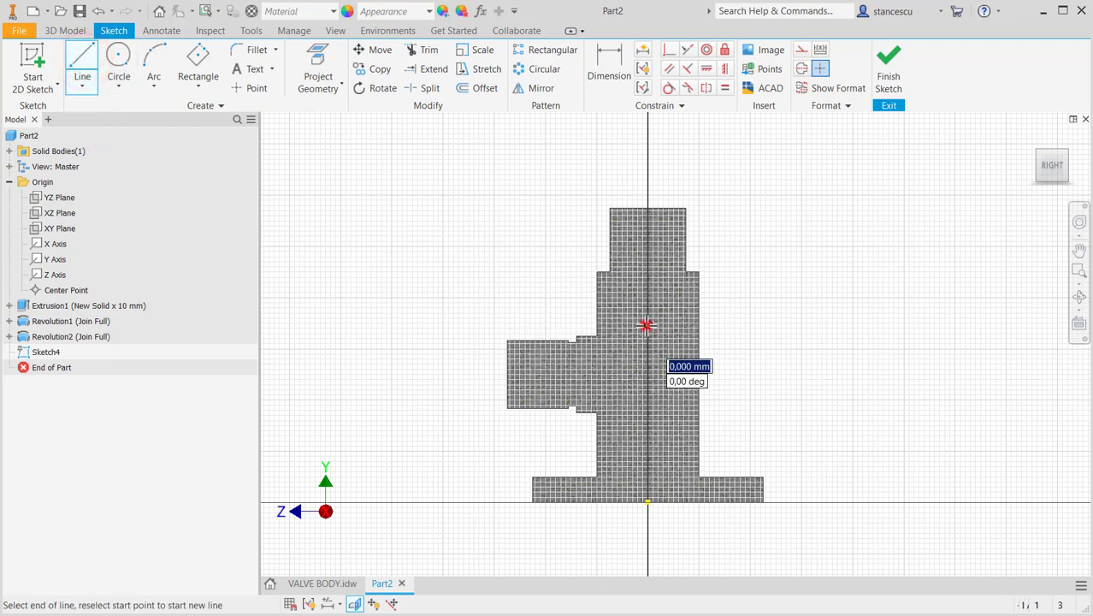
click(791, 325)
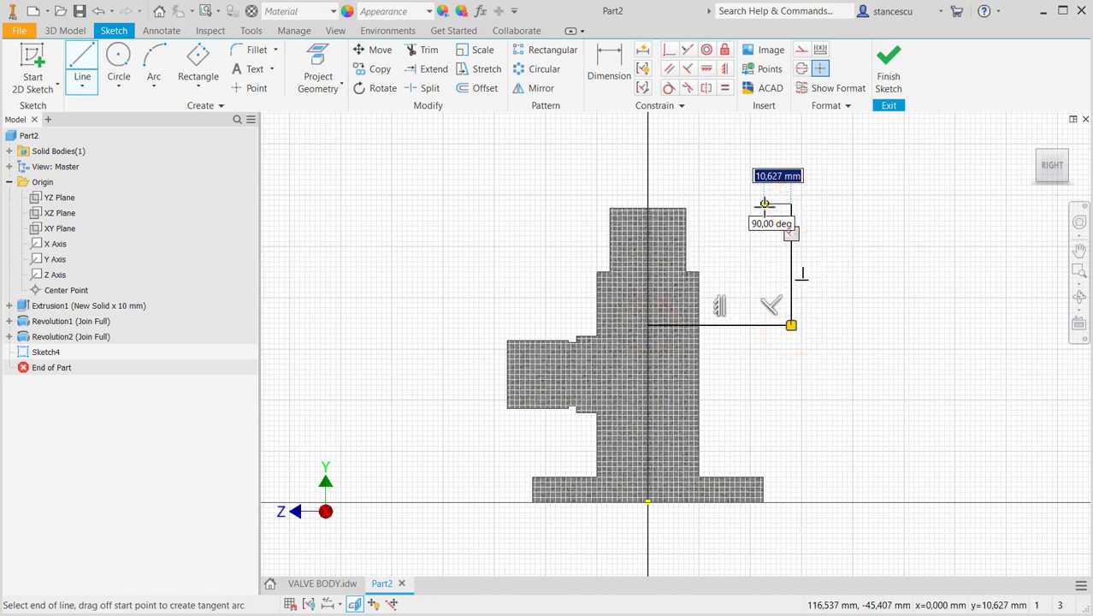
click(781, 205)
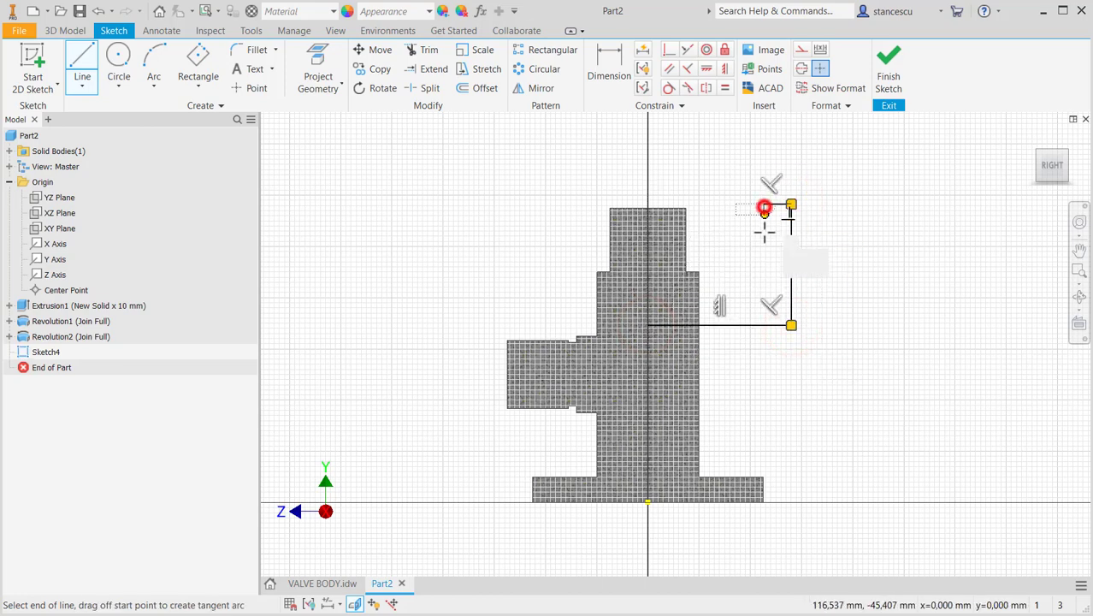
click(763, 286)
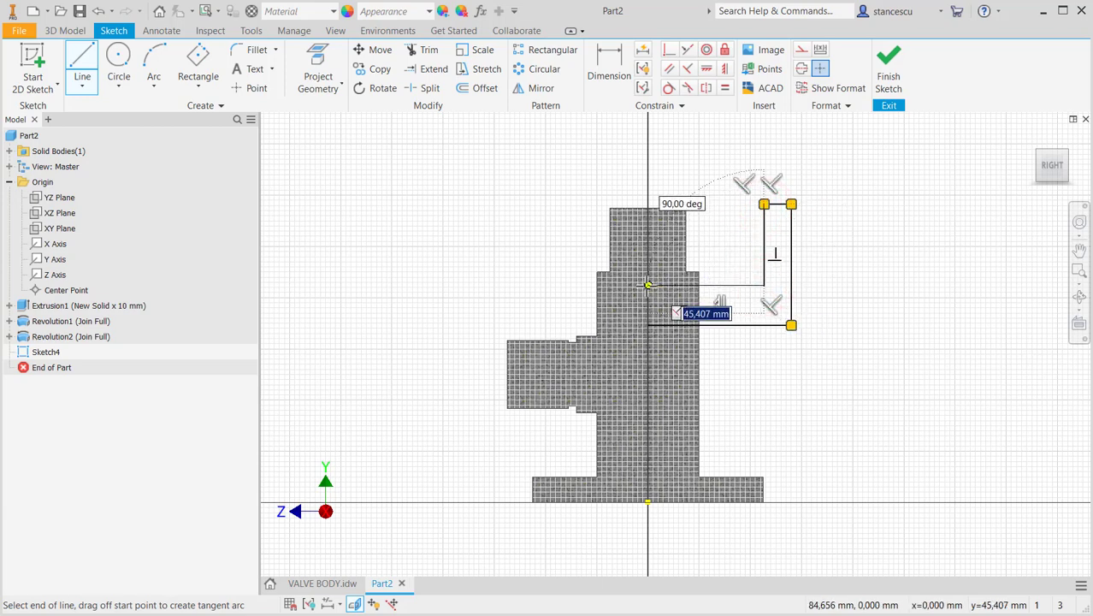
click(647, 286)
right_click(638, 308)
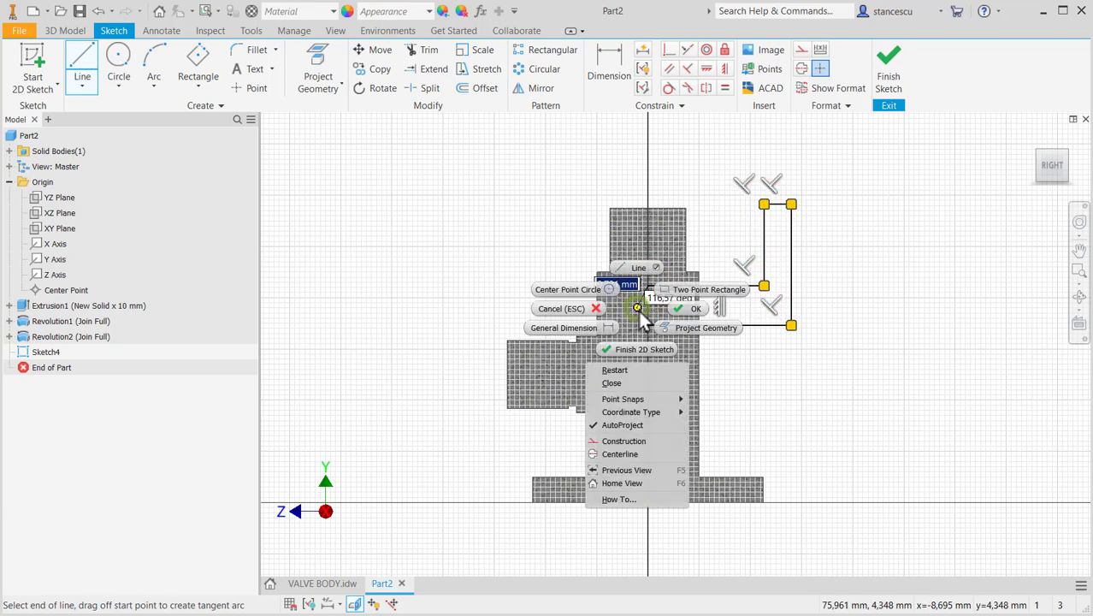
click(633, 388)
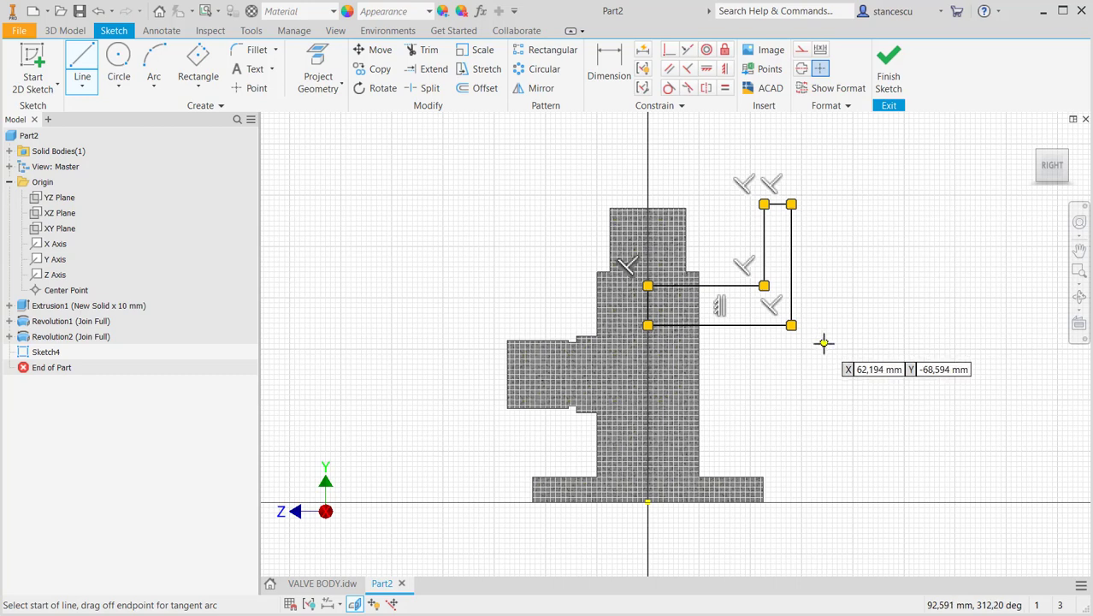
key(Escape)
Convert the profile's lower horizontal line to a centerline.
click(760, 328)
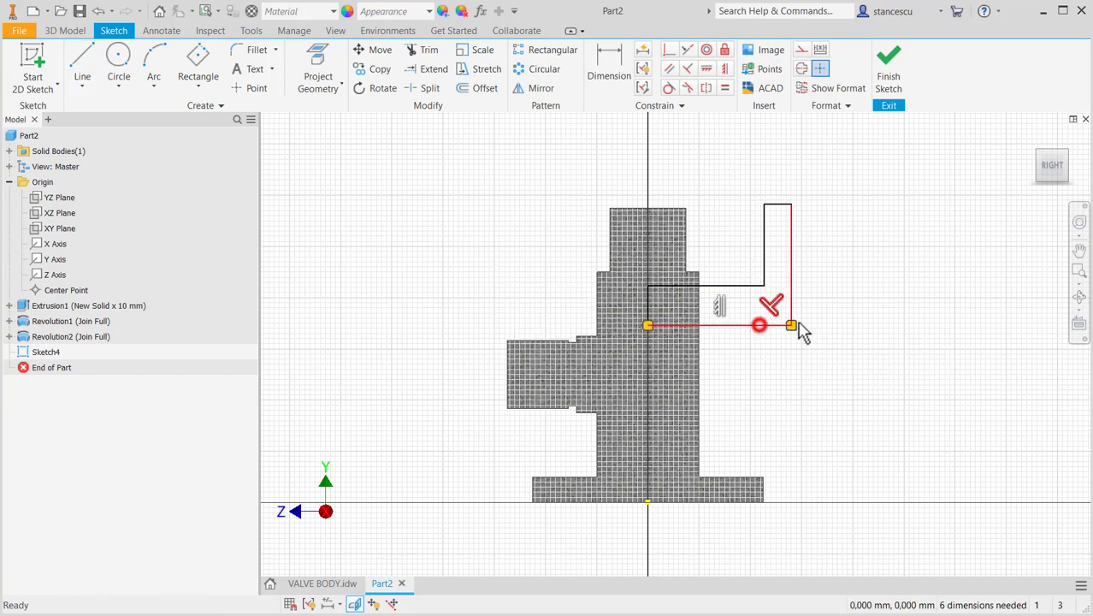
click(799, 70)
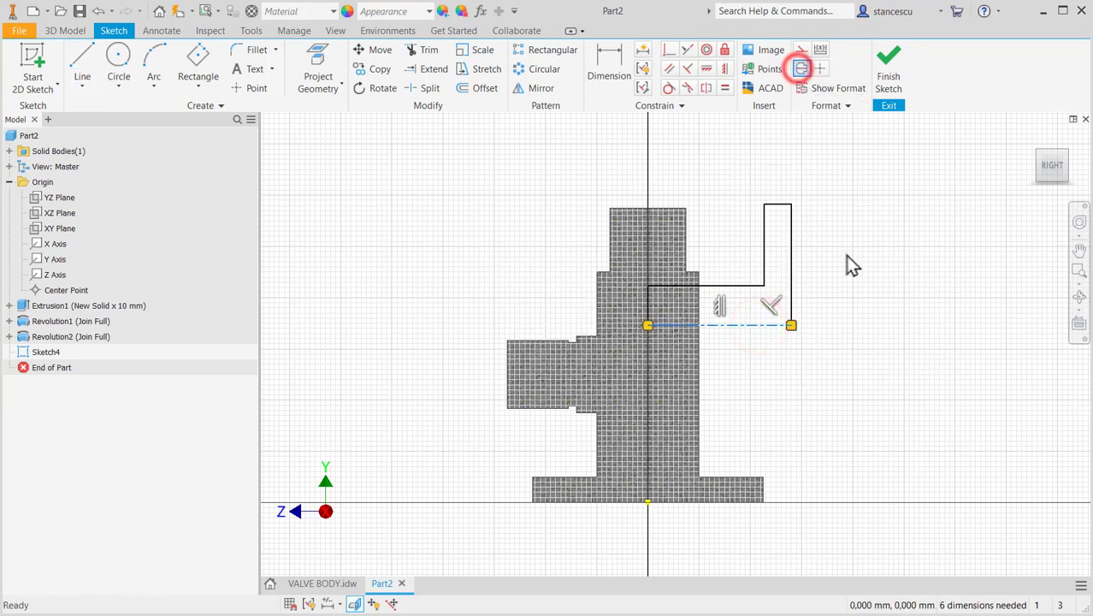
click(845, 257)
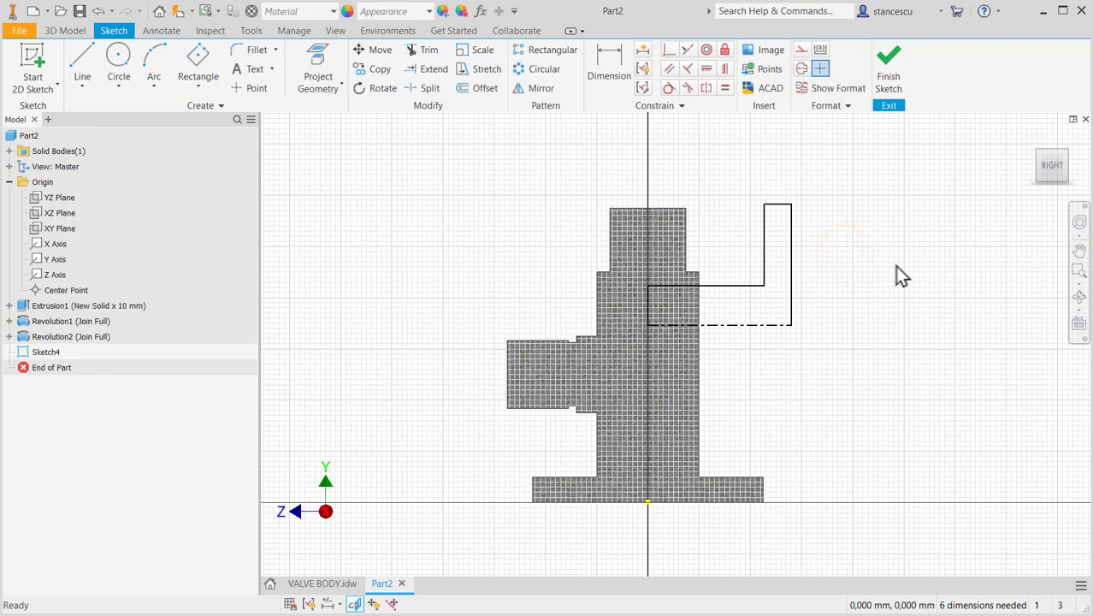
Dimension the flange to 80 mm diameter about the centerline and 10 mm thickness.
click(611, 66)
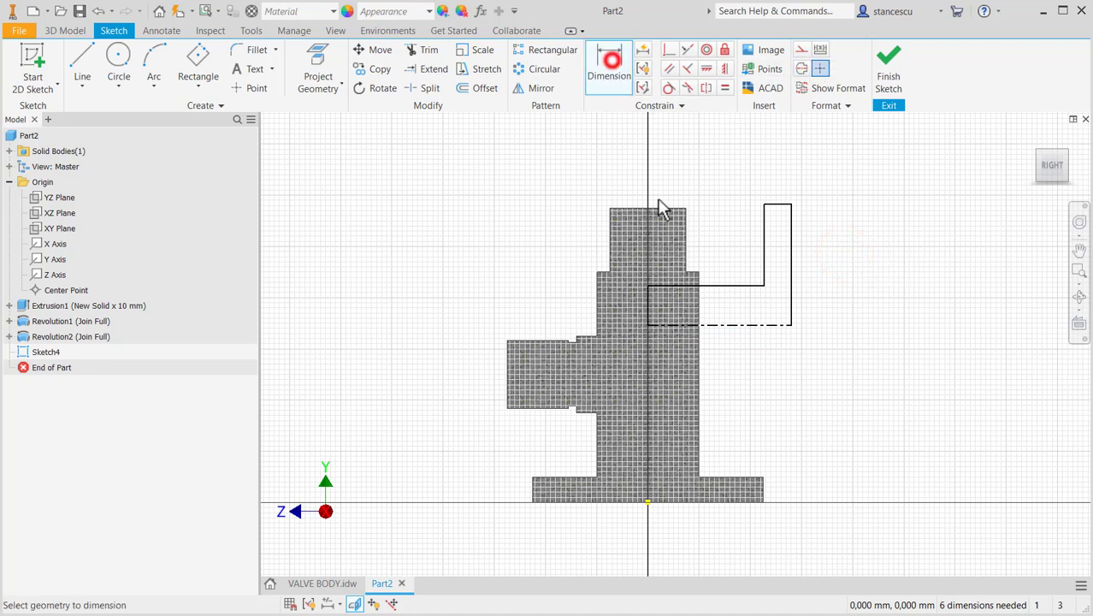
click(785, 205)
click(769, 325)
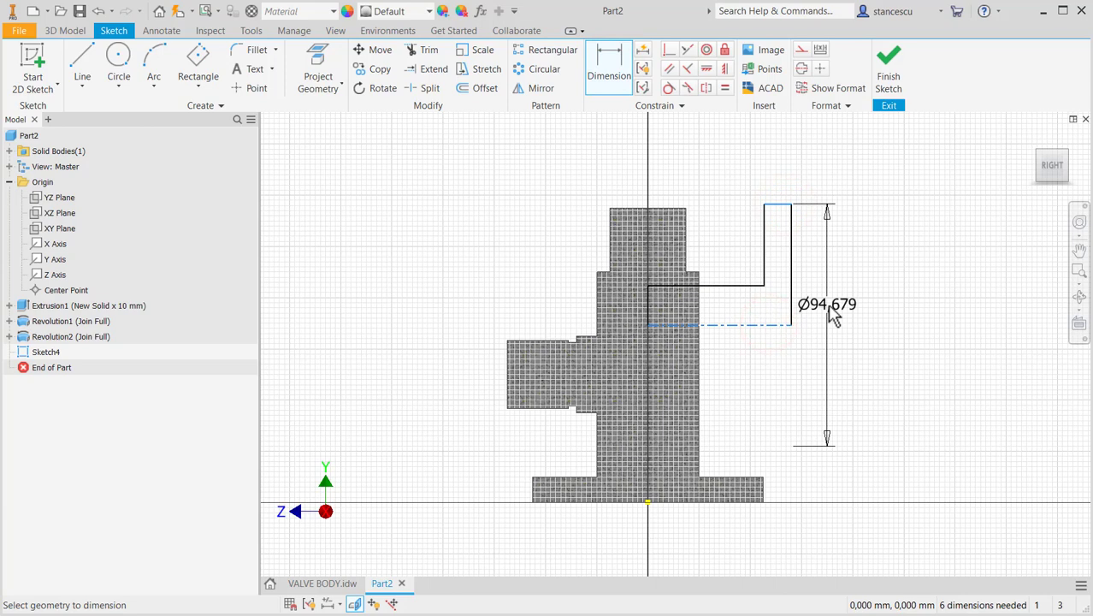
click(828, 308)
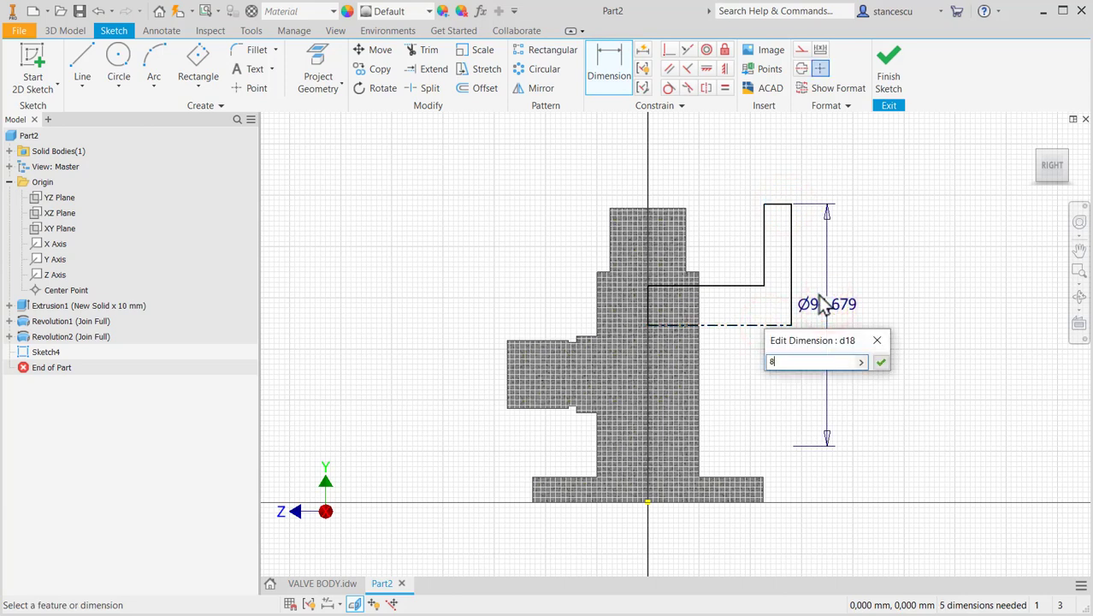
key(Return)
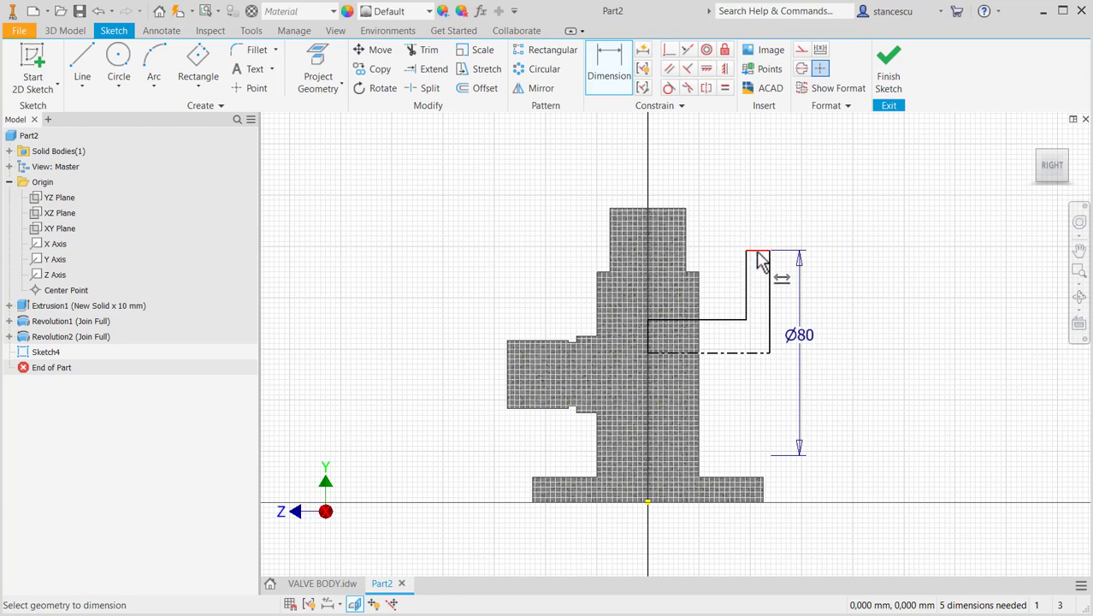
click(756, 254)
click(756, 201)
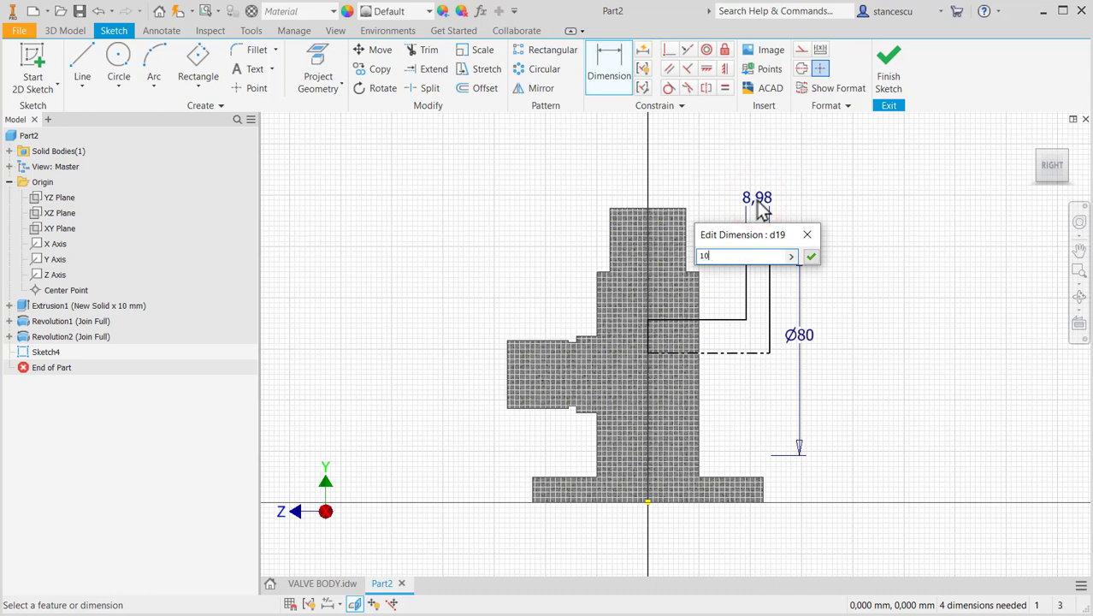
key(Return)
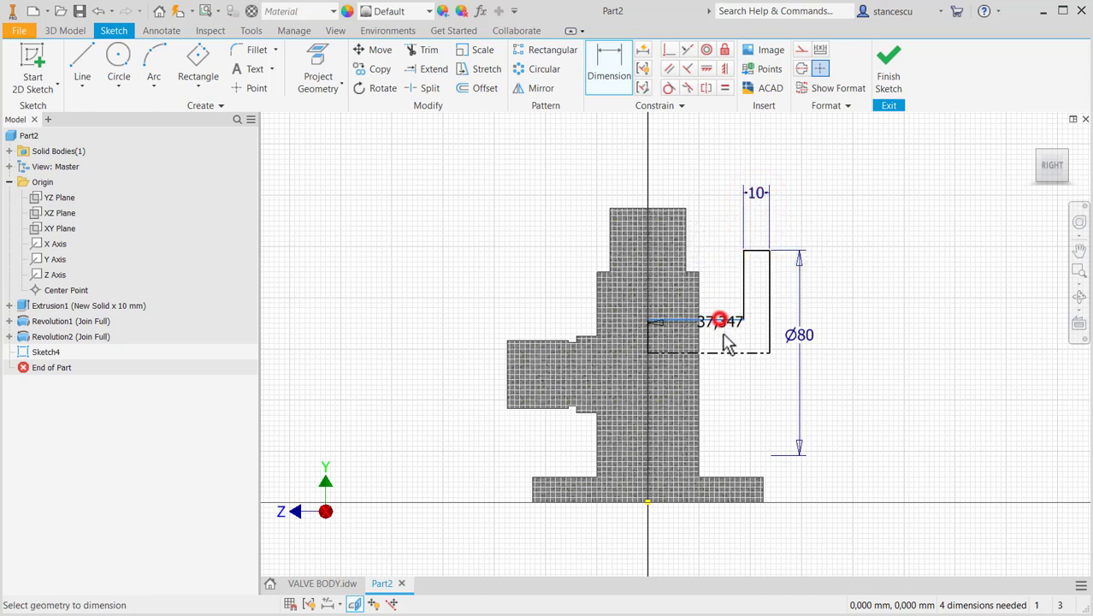
Dimension the branch's neck to 30 mm diameter about the centerline.
click(719, 352)
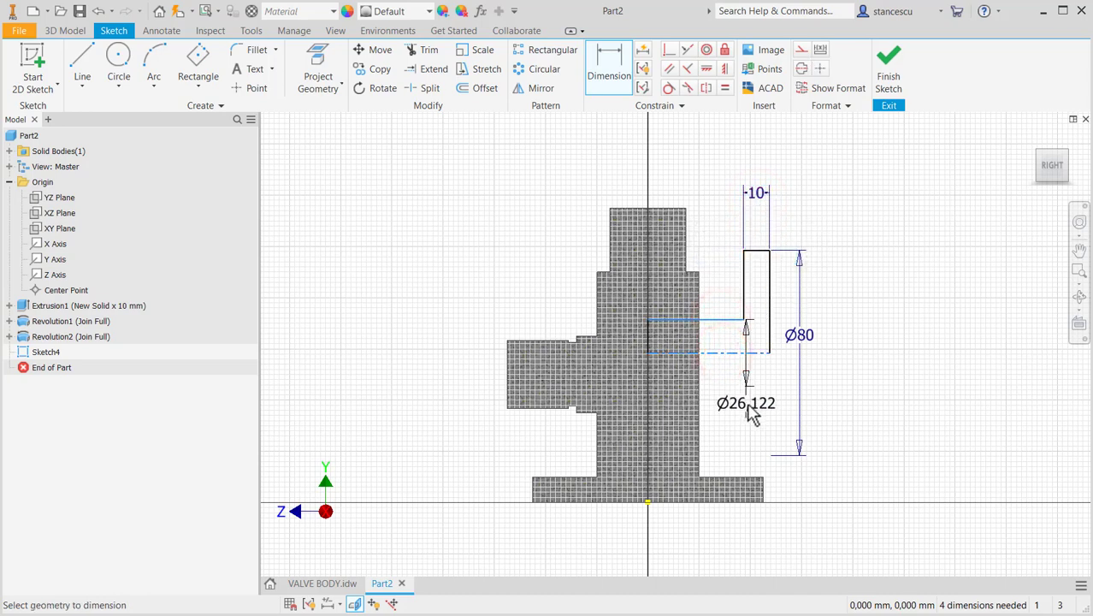
click(731, 410)
text(30)
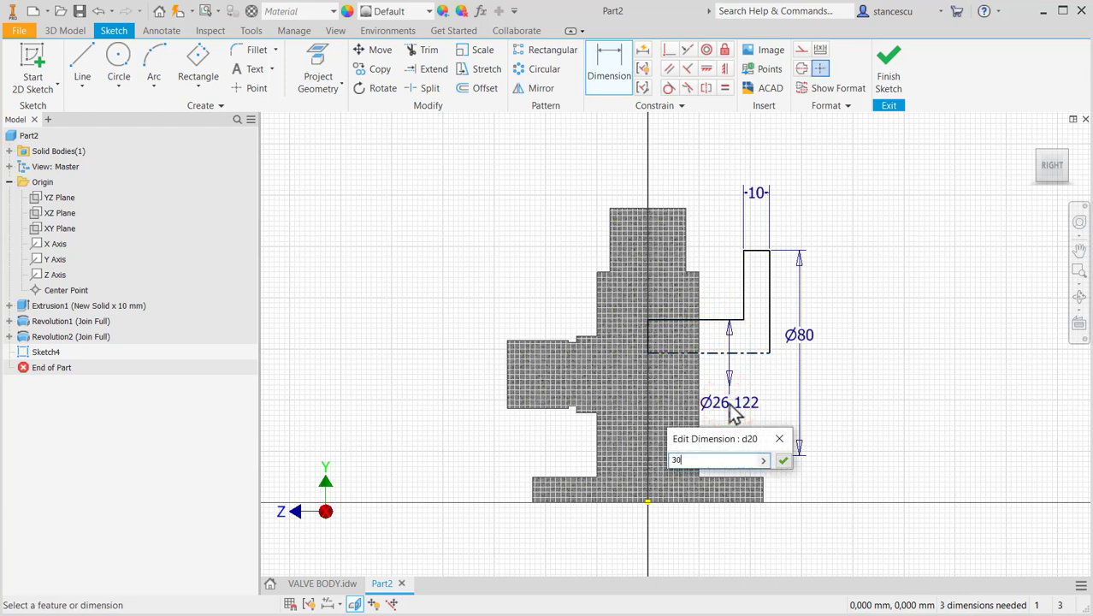
key(Return)
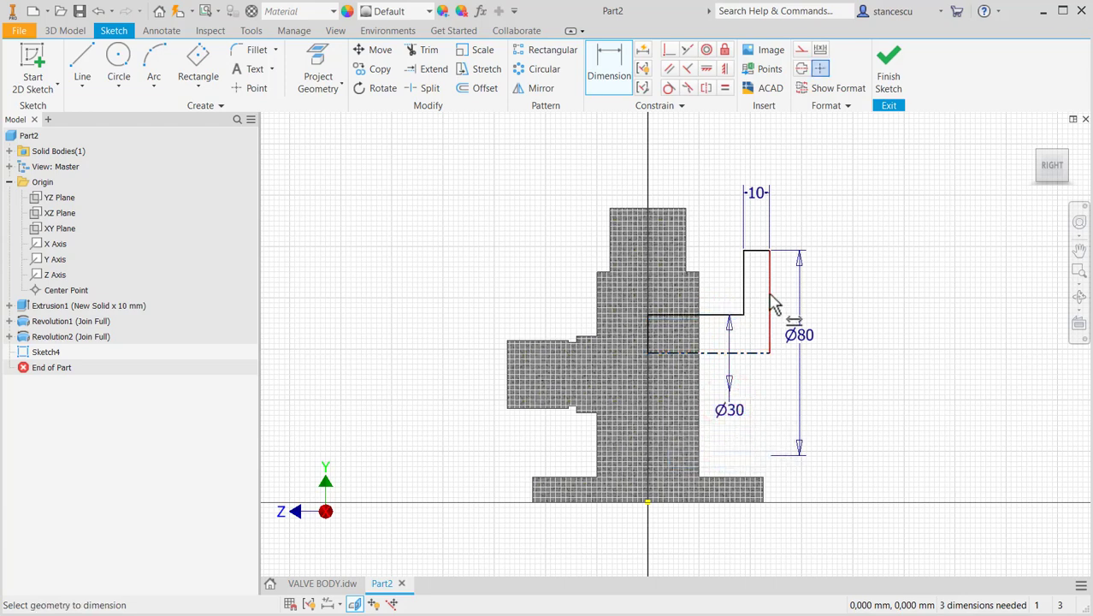
Set the distance between the flange's outer face and the threaded branch's end face to 110 mm.
click(770, 296)
click(508, 348)
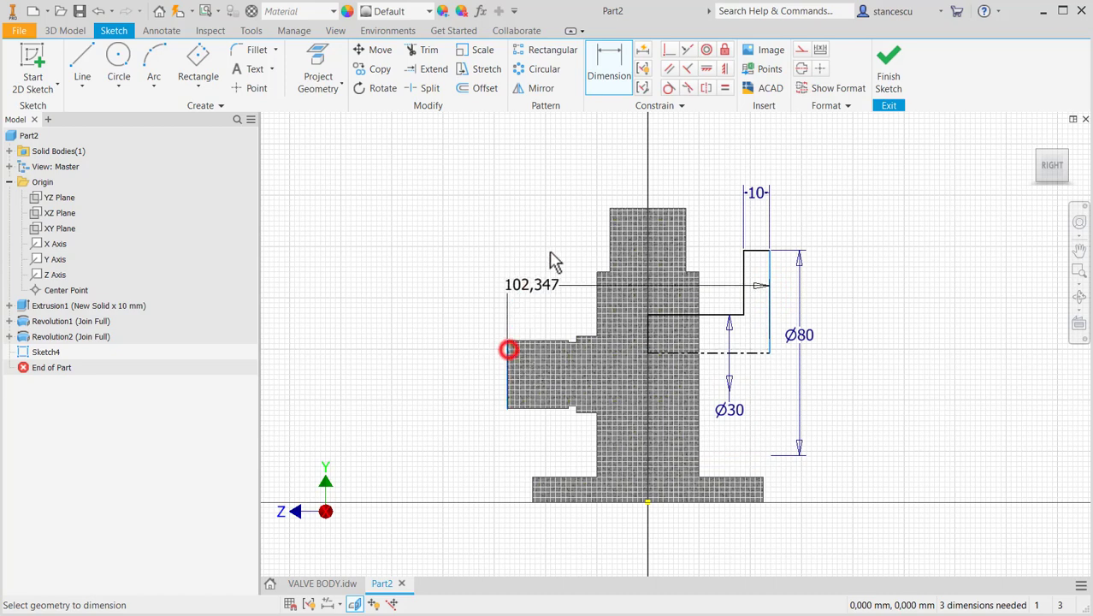
click(682, 150)
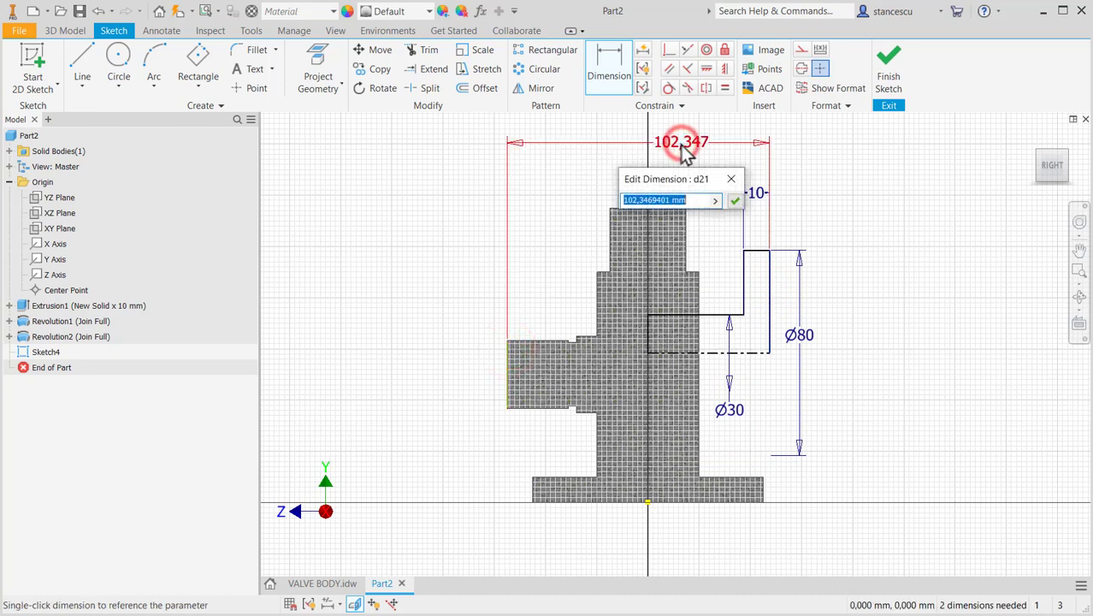
key(Return)
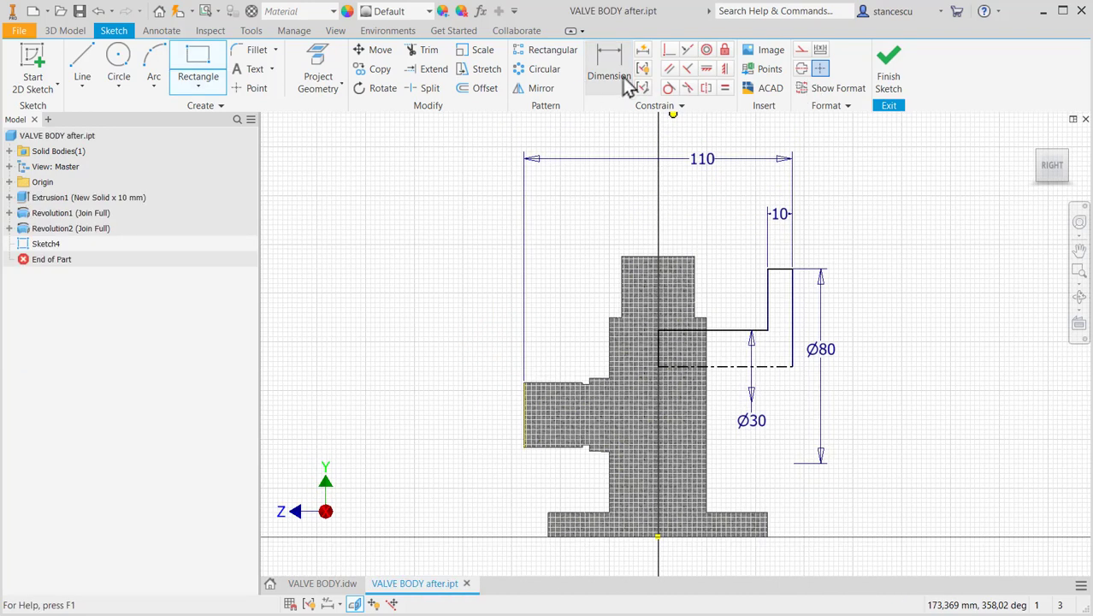
Dimension the centerline's height above the origin point as a plain linear distance of 70 mm instead of a diameter.
click(624, 81)
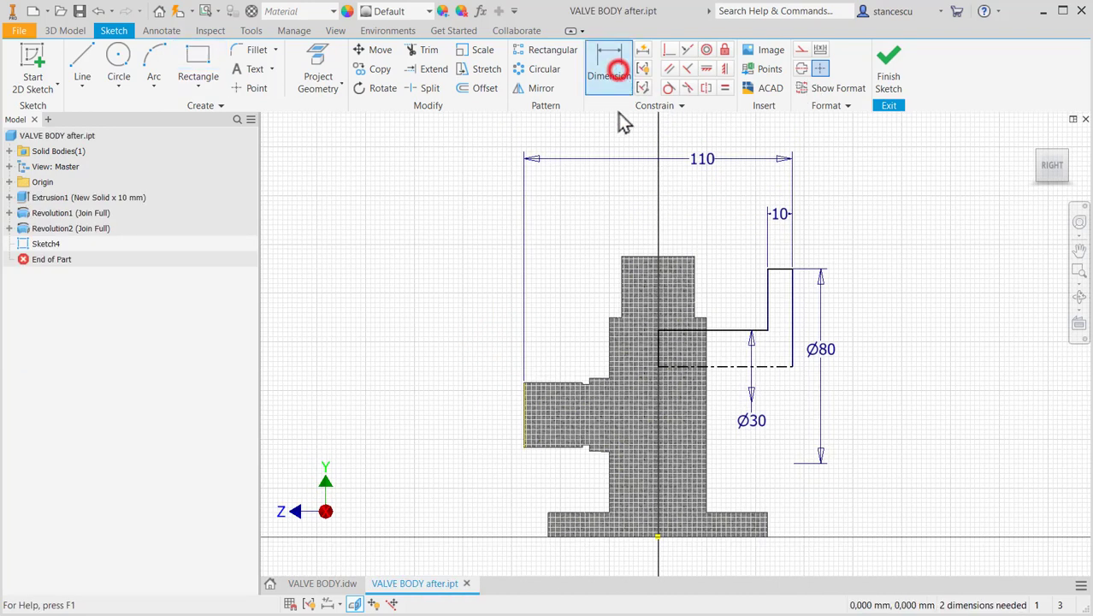
click(734, 368)
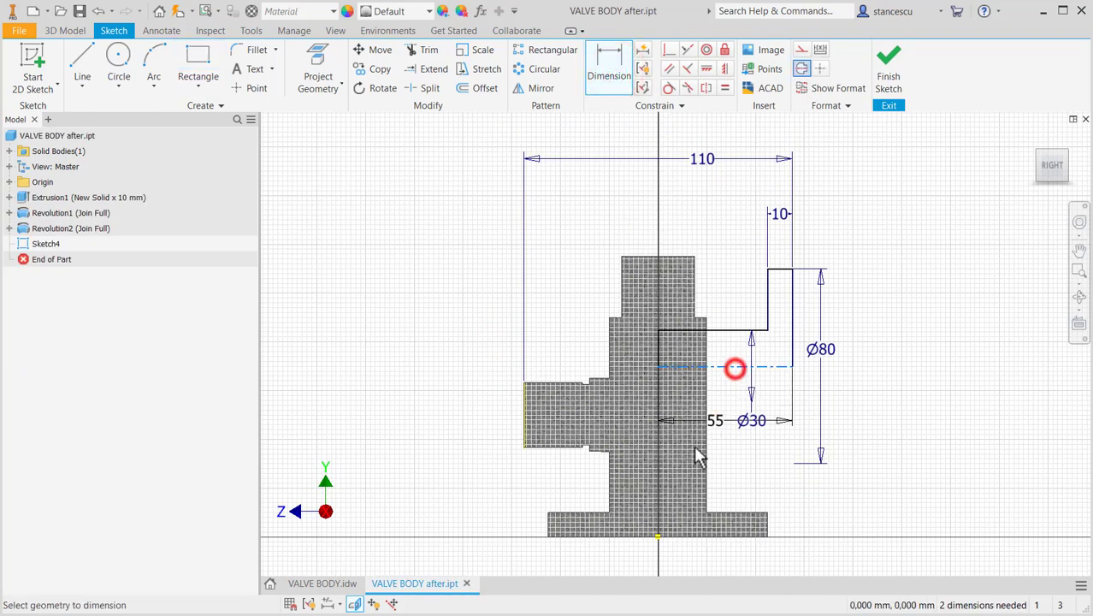
click(657, 539)
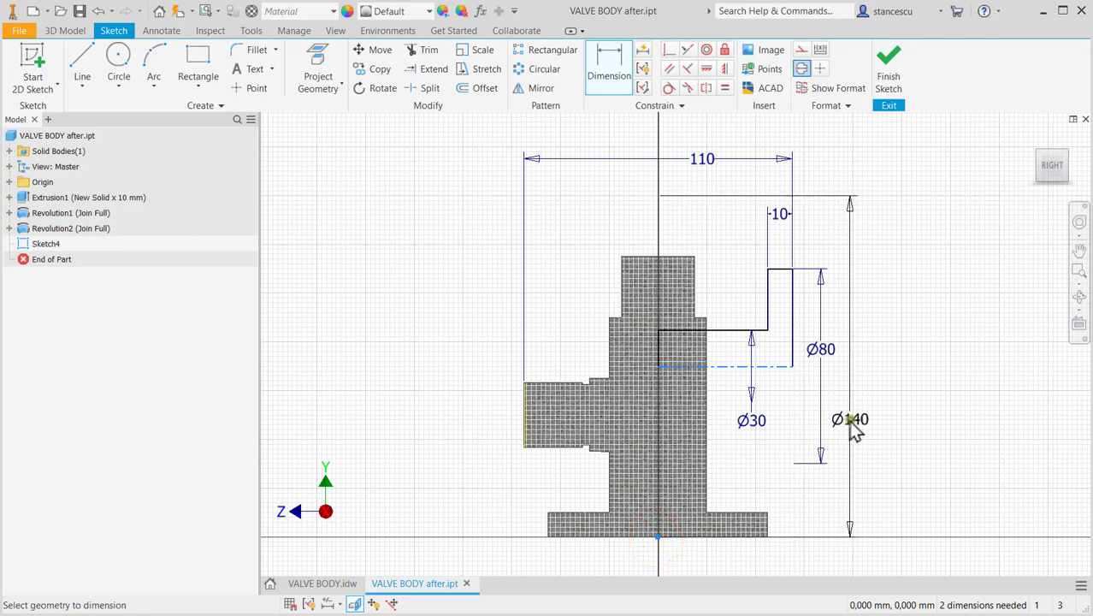
right_click(855, 432)
click(845, 482)
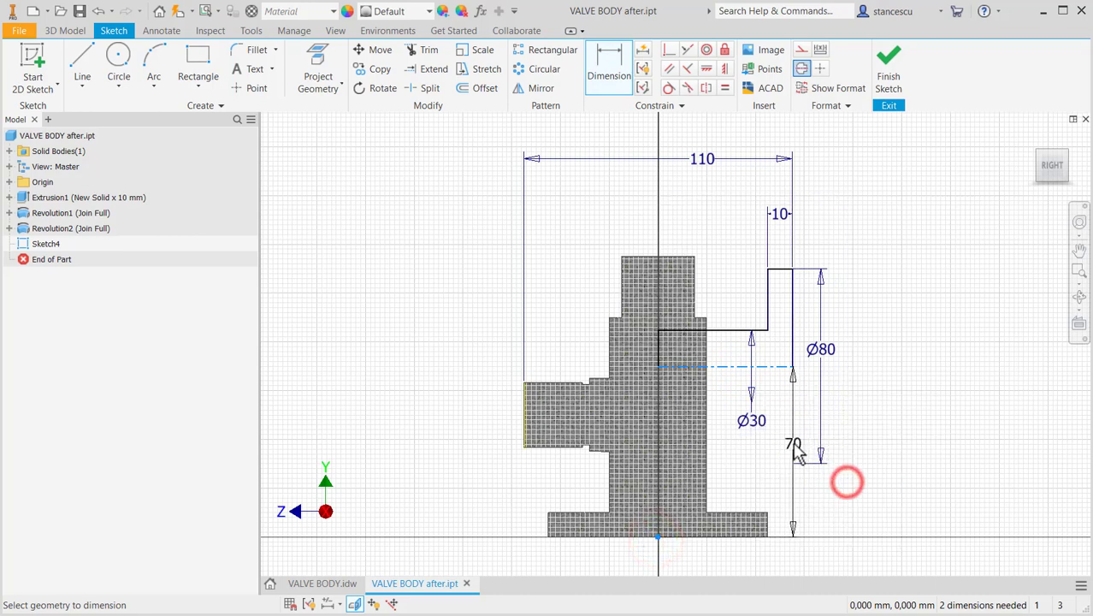
click(779, 440)
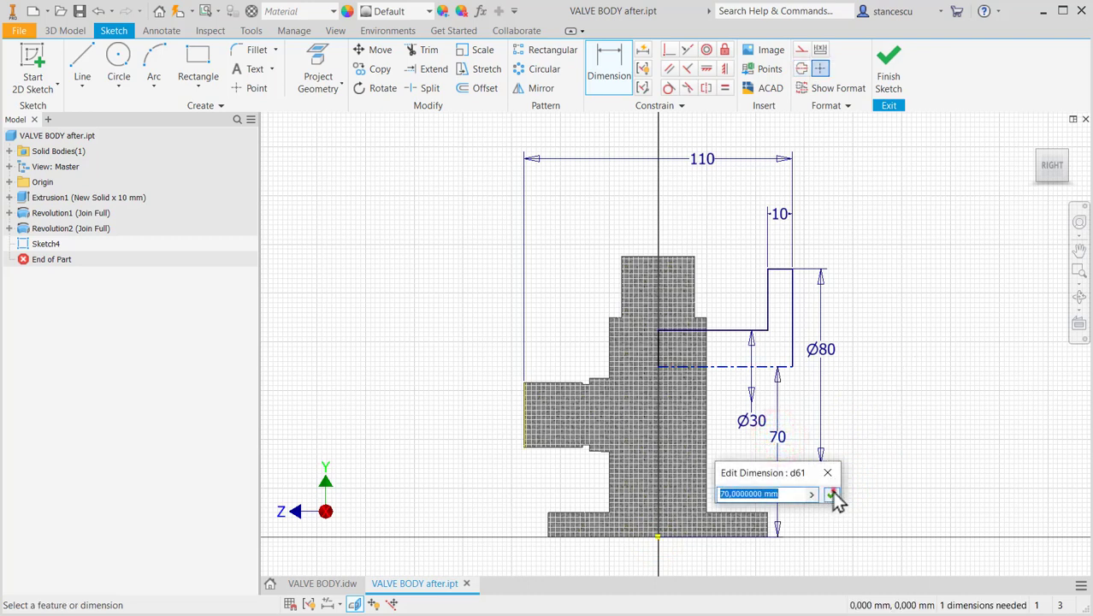
click(833, 495)
Finish the sketch and revolve the flanged branch profile a full turn about its centerline, joined to the body.
click(887, 78)
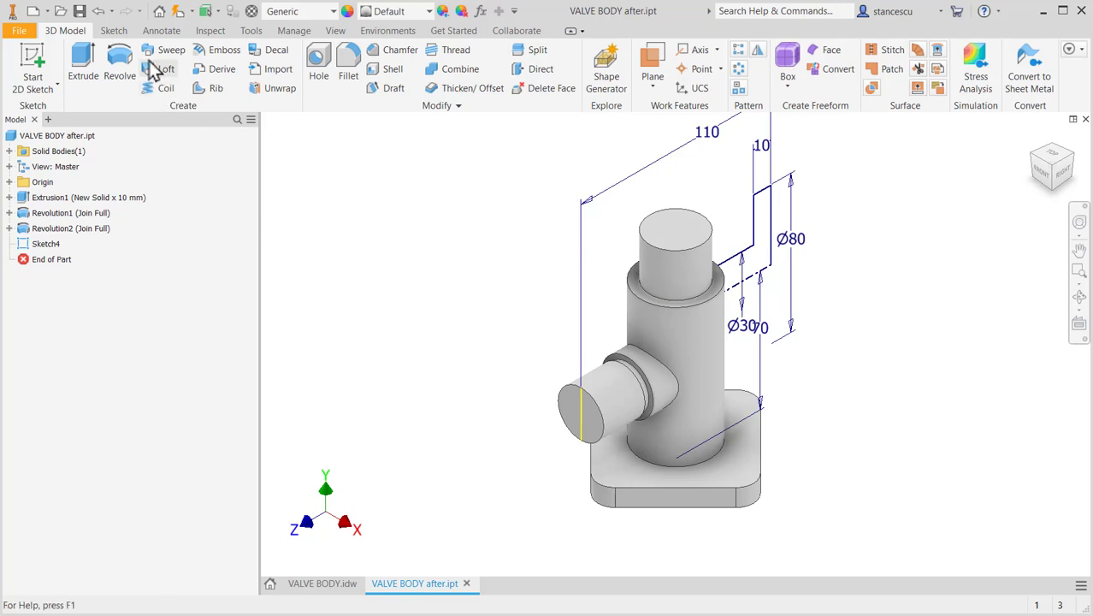
click(120, 66)
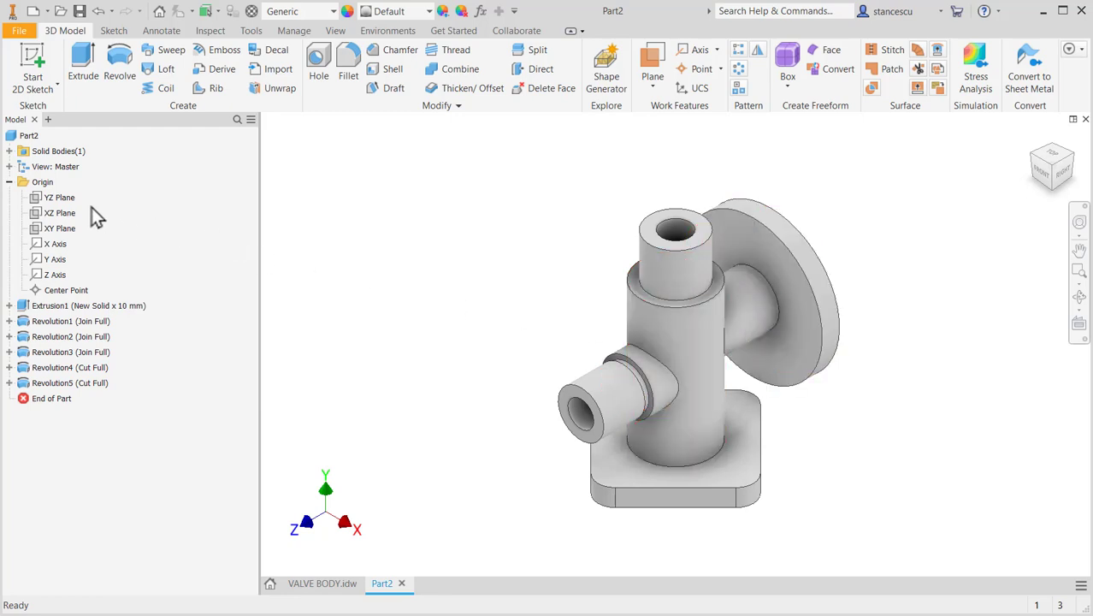
Start another sketch on the YZ plane for the flanged branch's bore, with the graphics sliced at the plane.
click(44, 202)
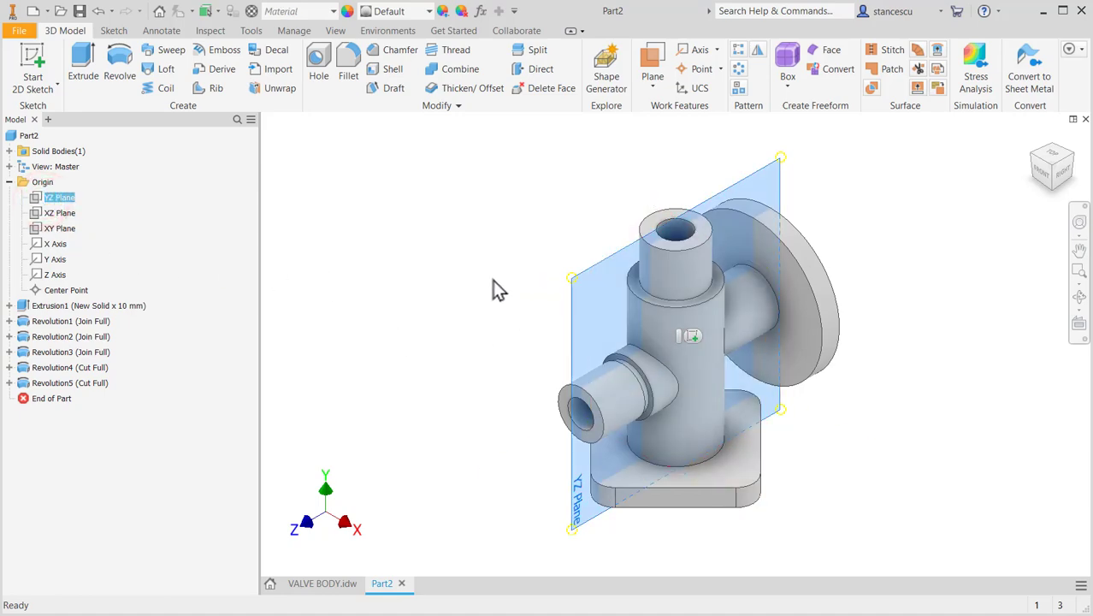
click(688, 336)
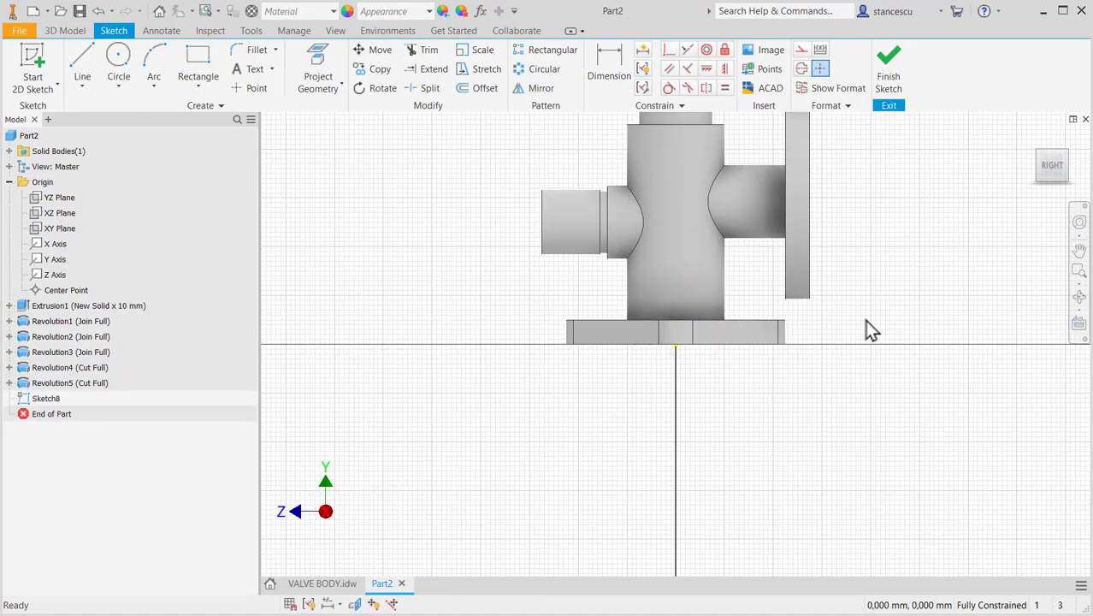
key(F7)
middle_drag(728, 350, 709, 513)
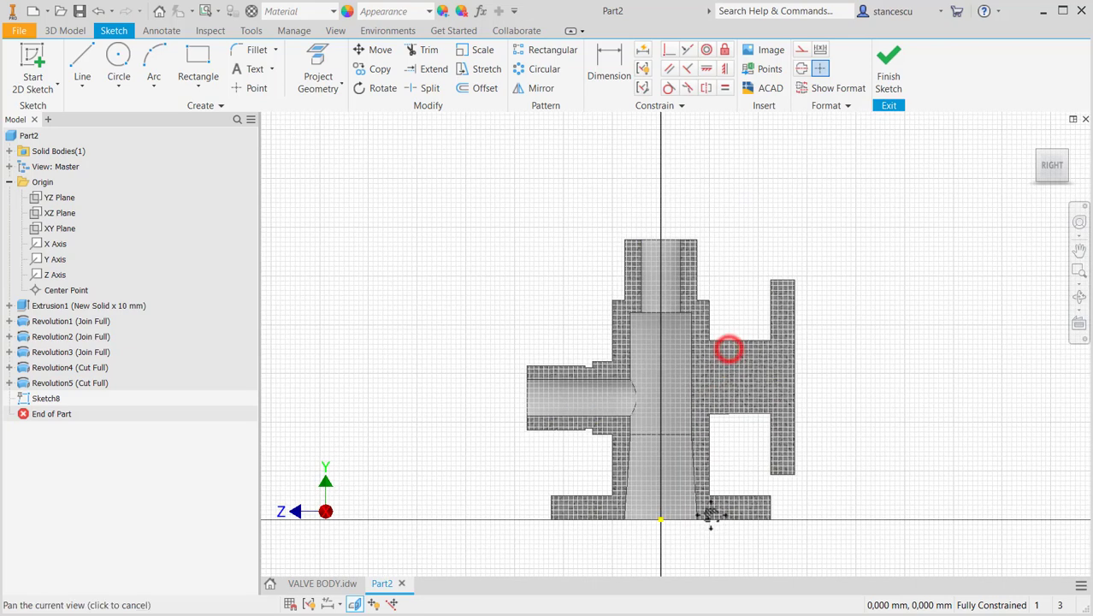
Draw the bore's axis as a horizontal line about 52 mm long, from the midpoint of the flange's outer face towards the main bore's axis.
click(322, 584)
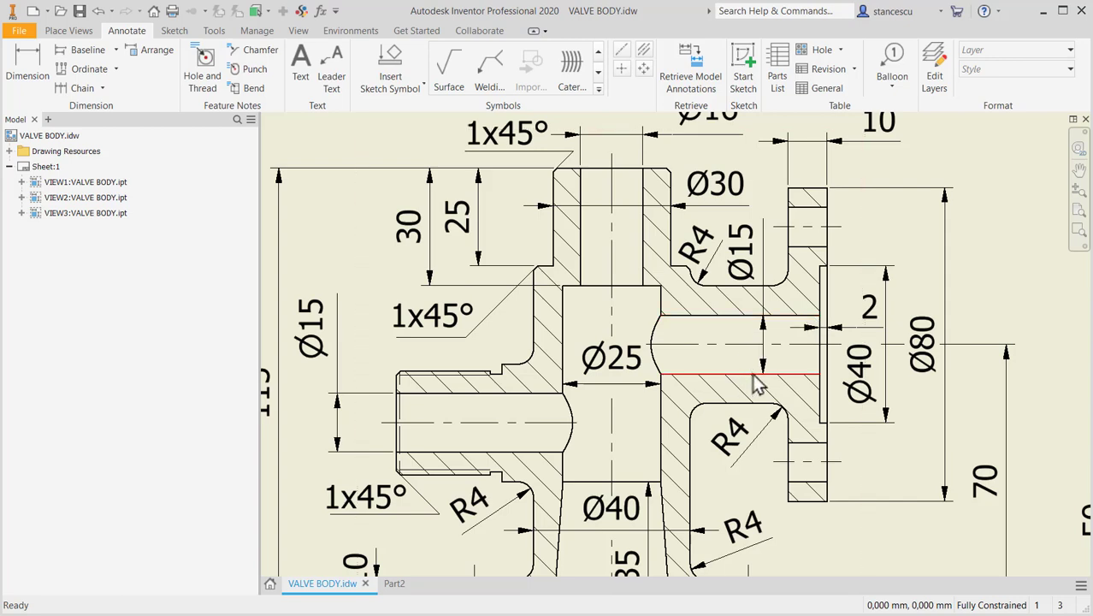
click(396, 583)
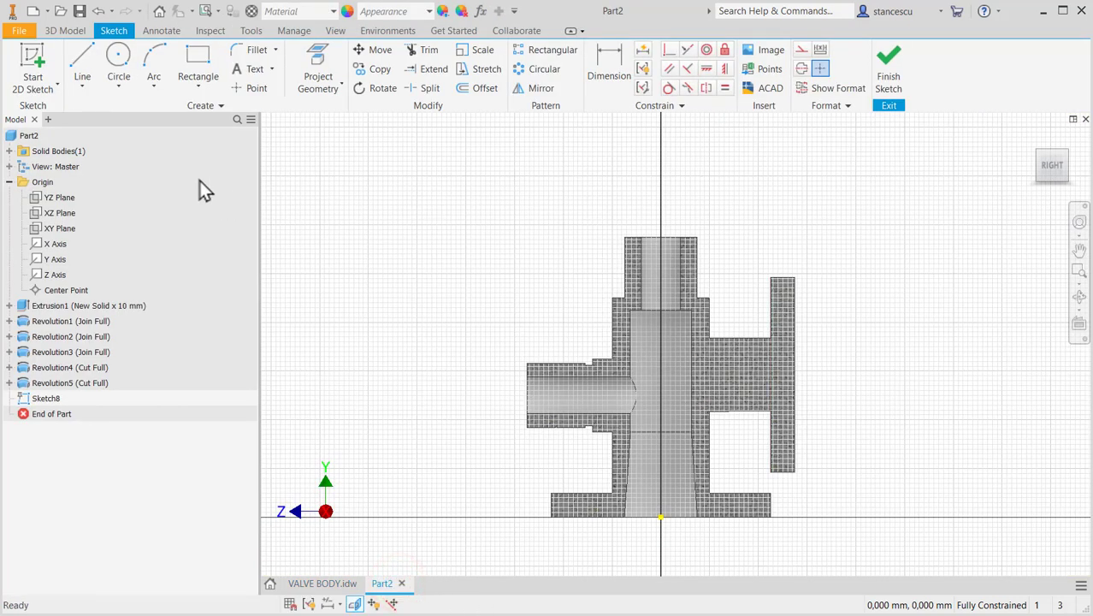
click(82, 58)
scroll(776, 349, down, 3)
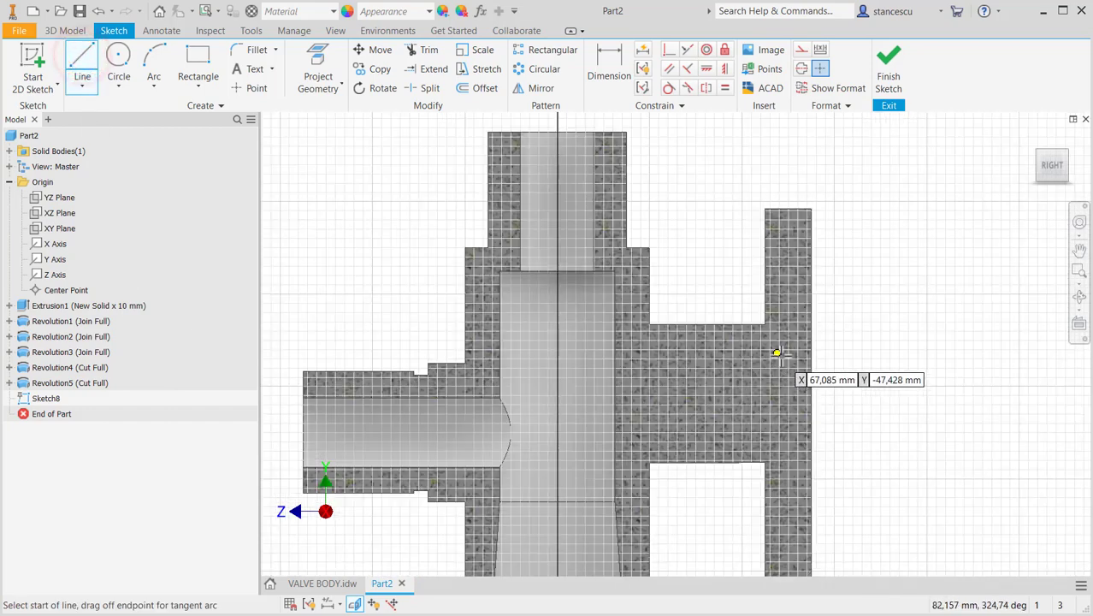
scroll(776, 352, down, 3)
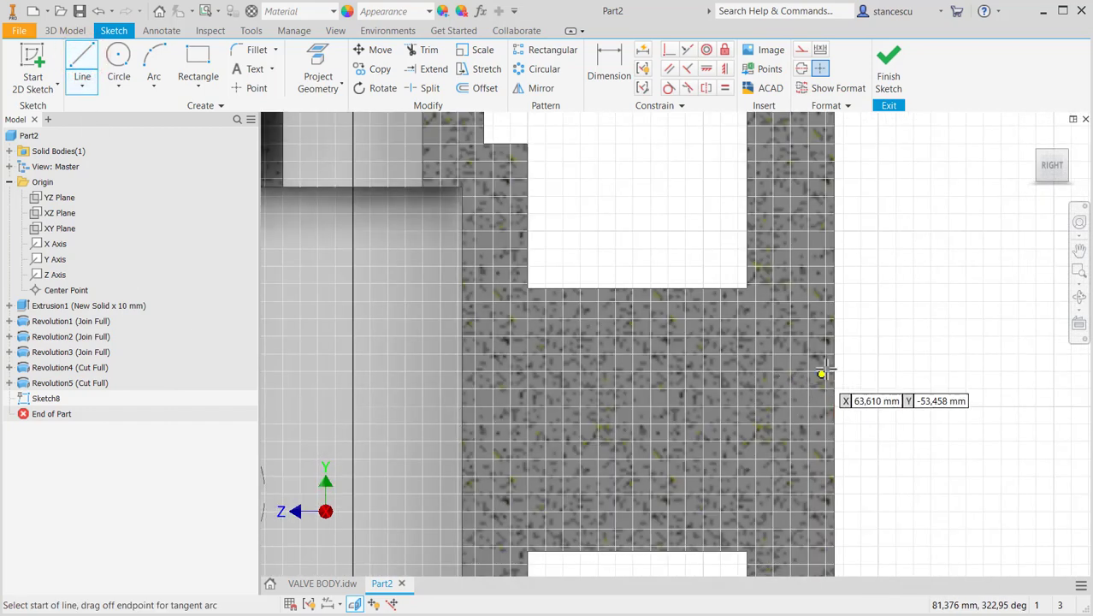
click(835, 419)
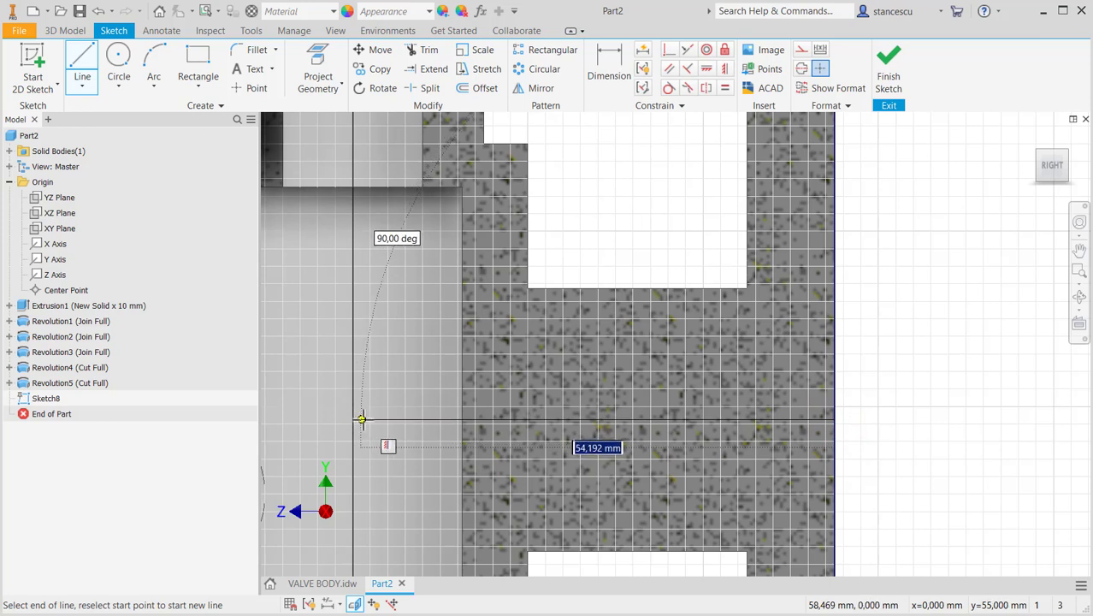
click(379, 419)
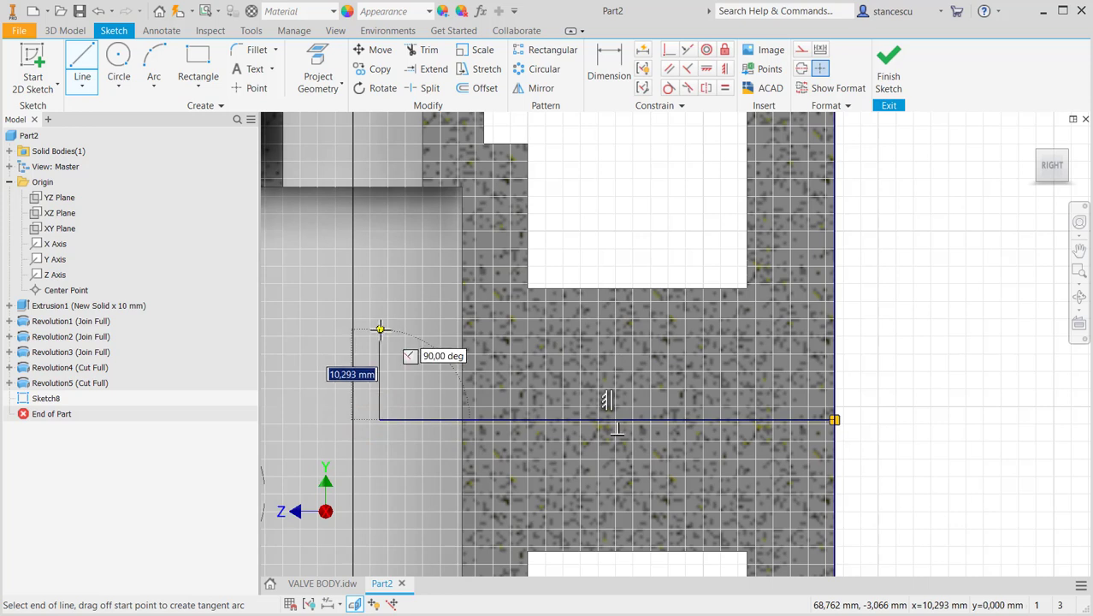
Close the stepped bore profile above the axis line, about 10 mm high along the bore with a shallow recess step about 11 mm taller at the flange face.
click(380, 328)
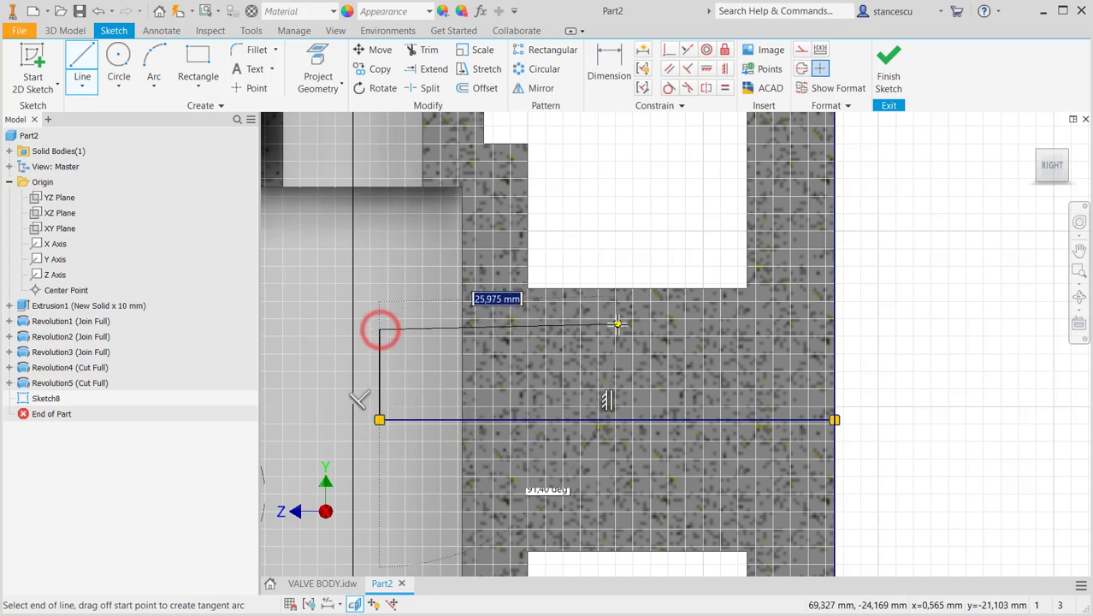
click(816, 329)
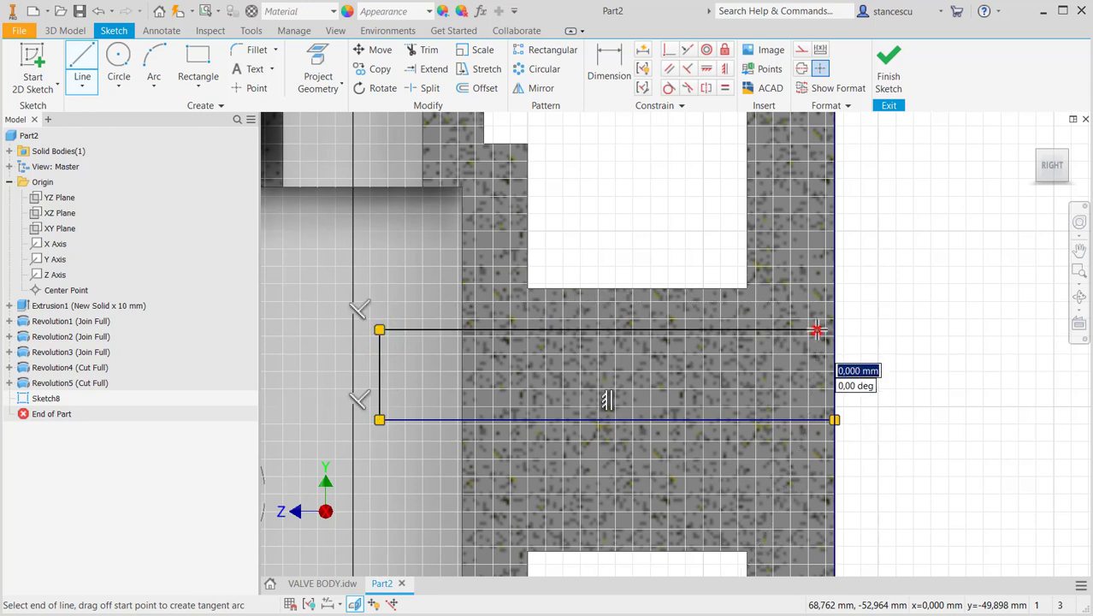
click(817, 230)
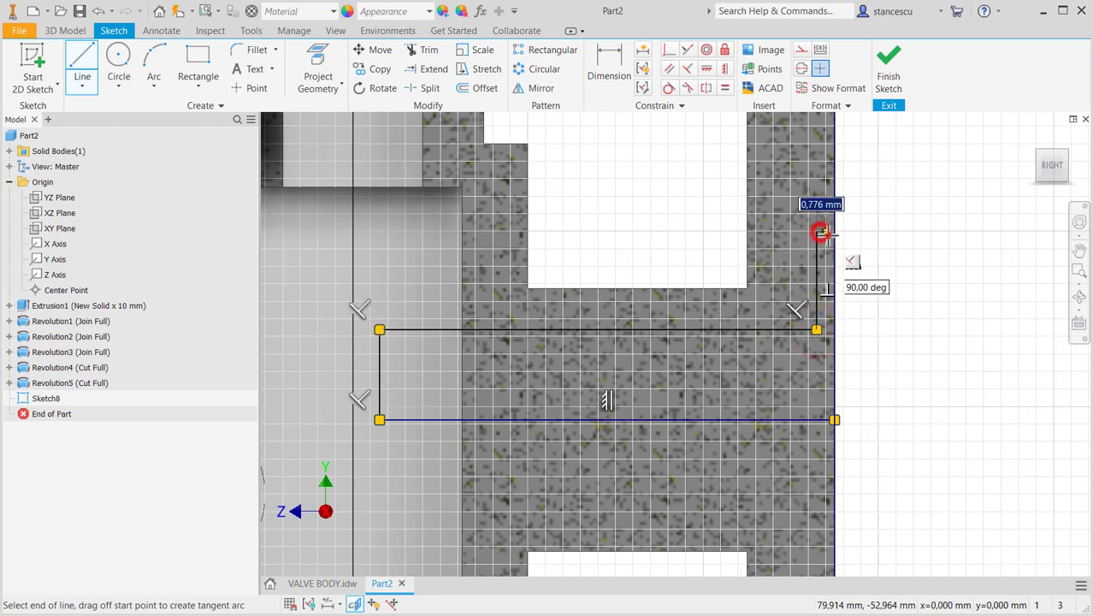
double_click(834, 231)
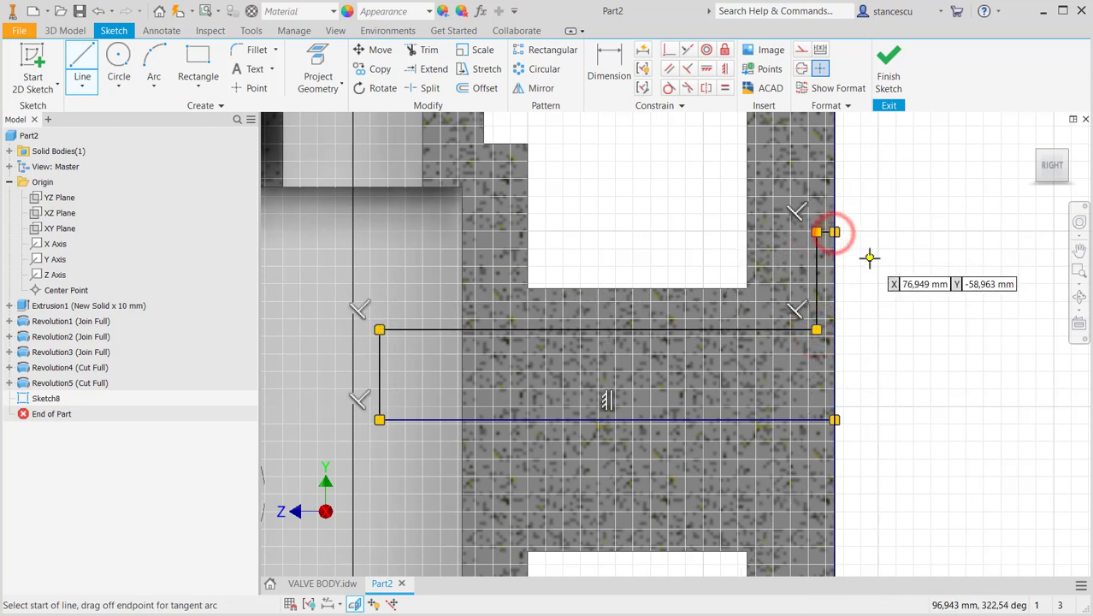
click(835, 232)
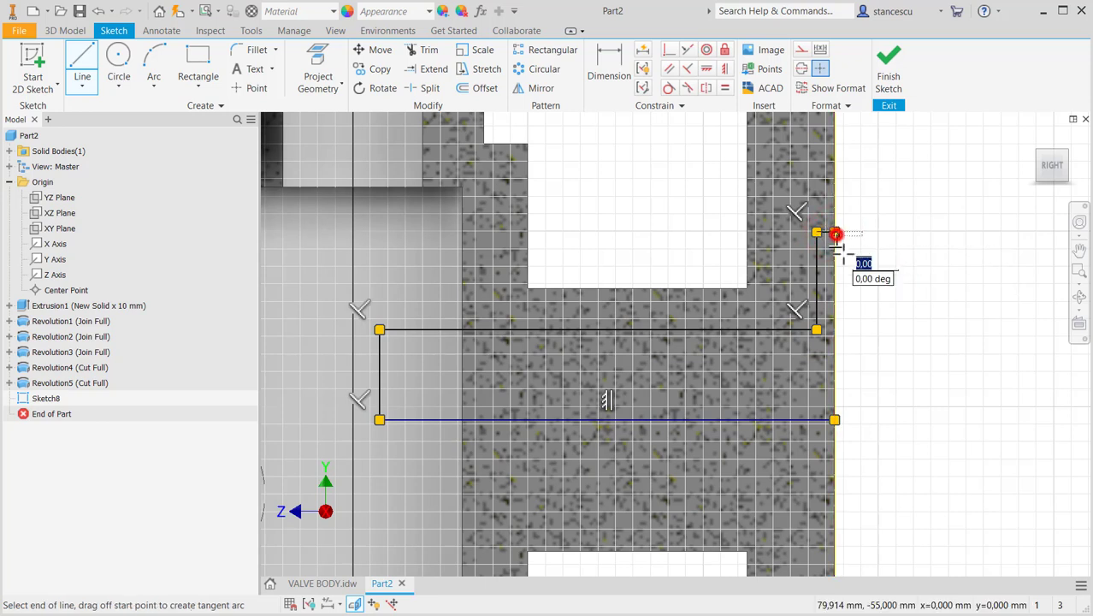
double_click(835, 419)
key(Escape)
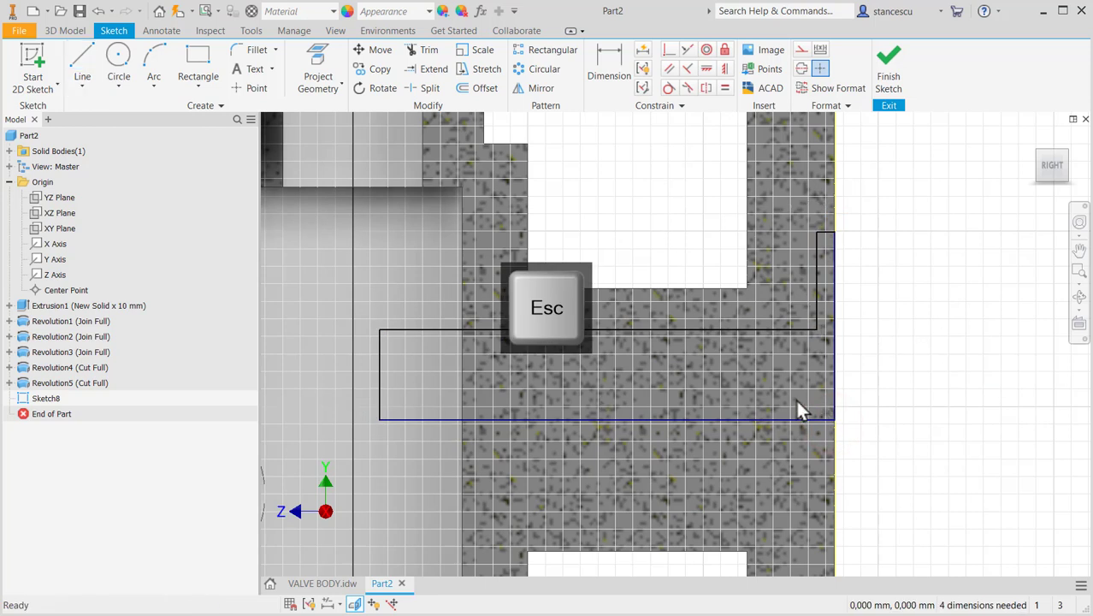
Convert the profile's axis line to a centerline and make the inner vertical end line coincident with the origin point.
click(781, 418)
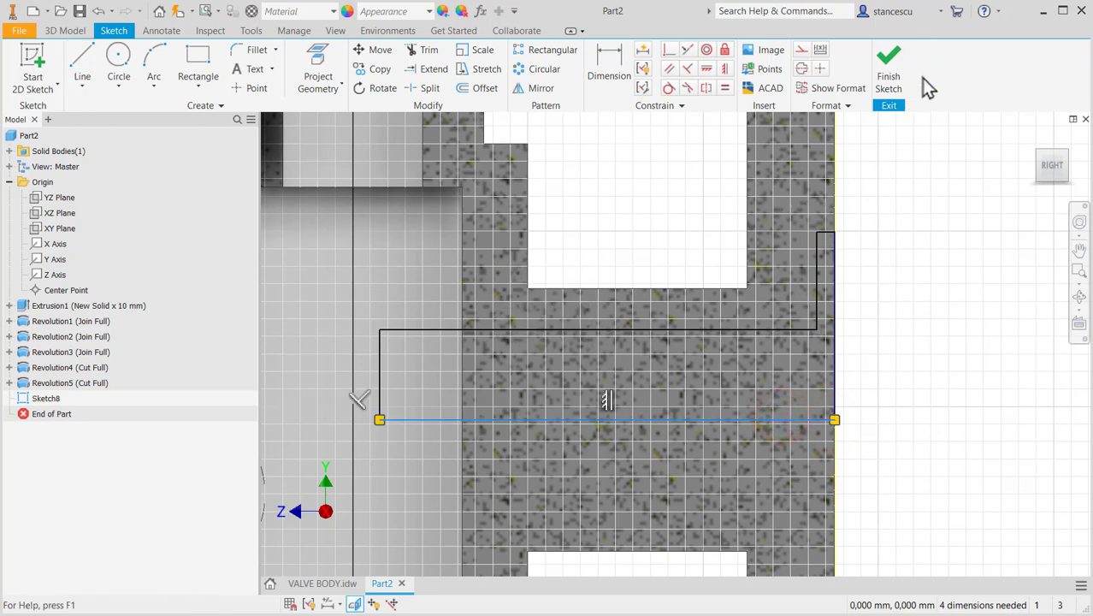
click(900, 284)
middle_drag(427, 348, 558, 312)
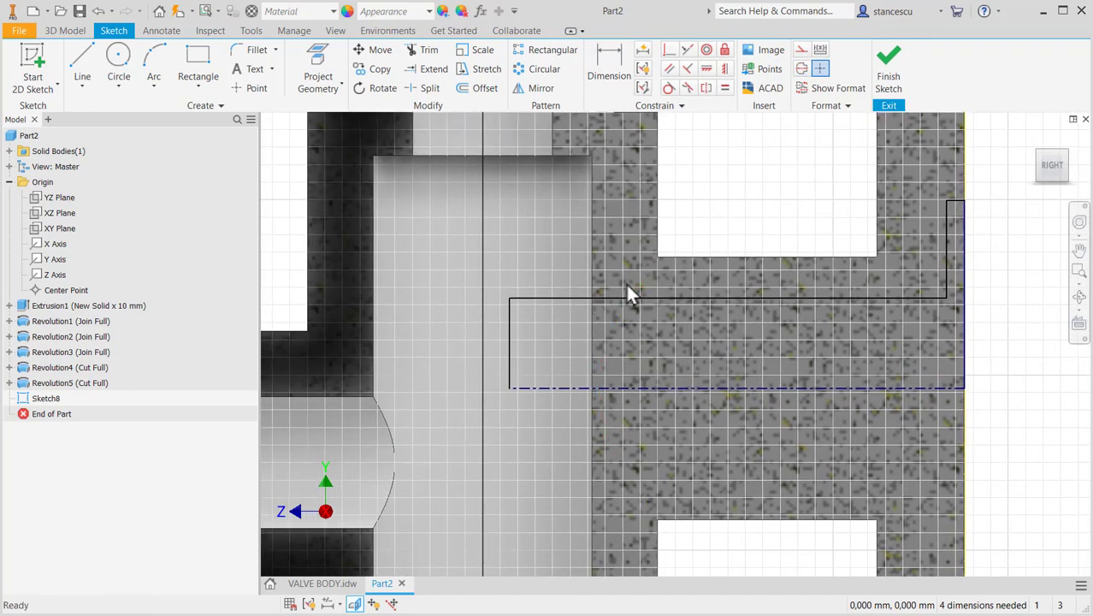
scroll(629, 293, down, 3)
middle_drag(624, 324, 635, 208)
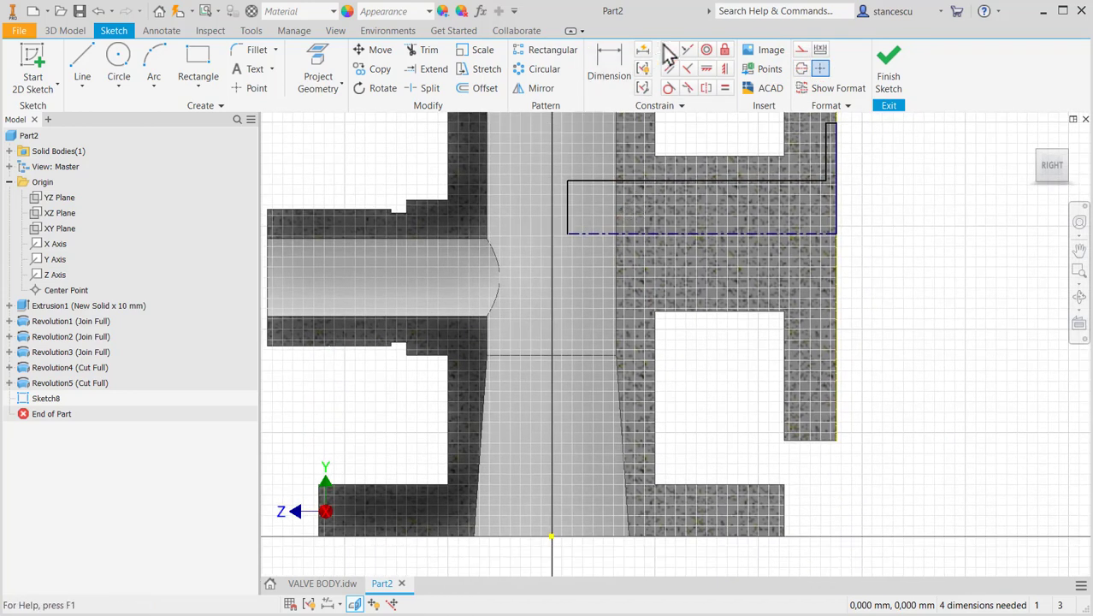
click(567, 187)
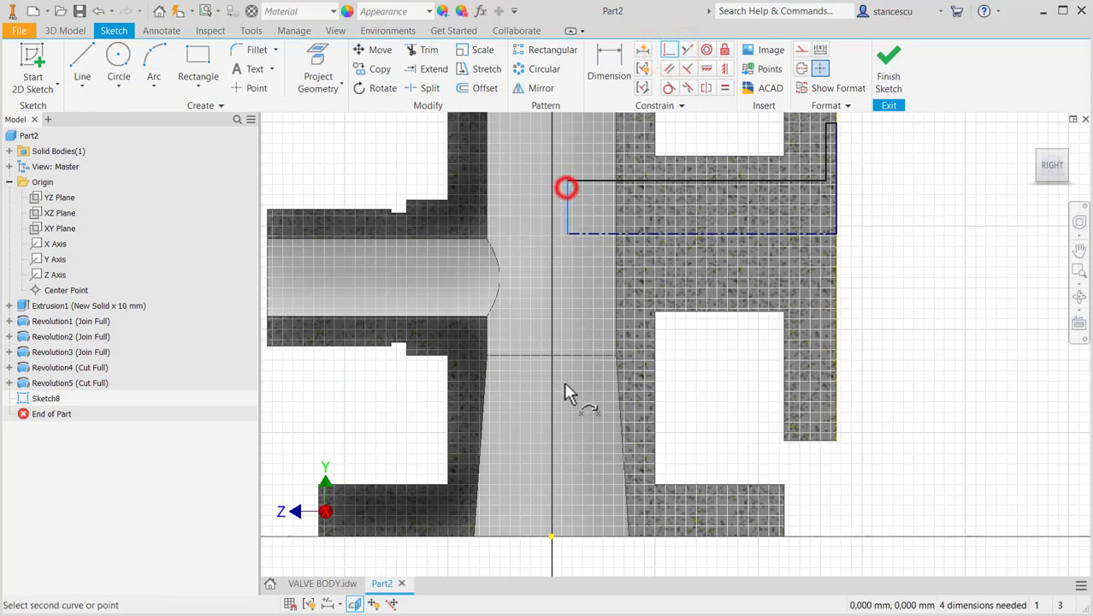
click(549, 537)
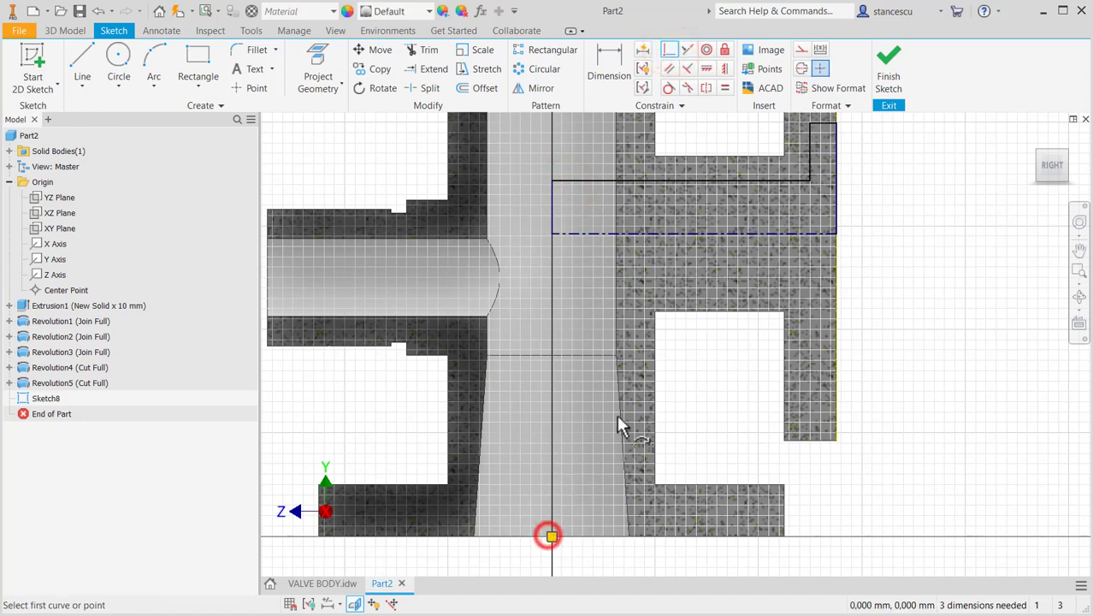
Check the branch bore dimensions on the valve body drawing and set the recess depth at the flange face to 2 mm.
middle_drag(817, 354, 821, 462)
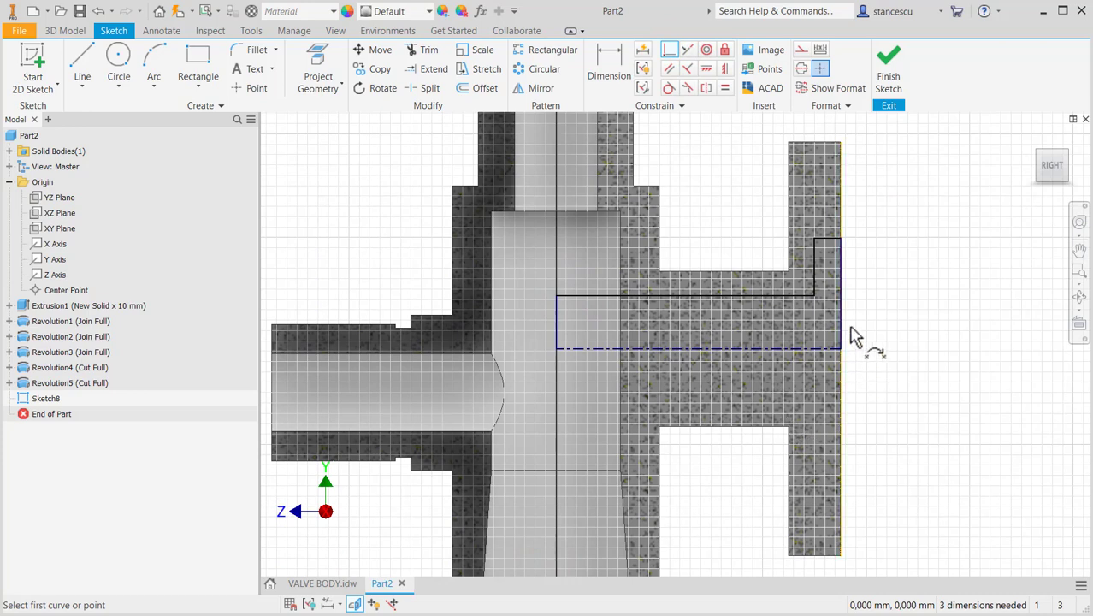
click(340, 585)
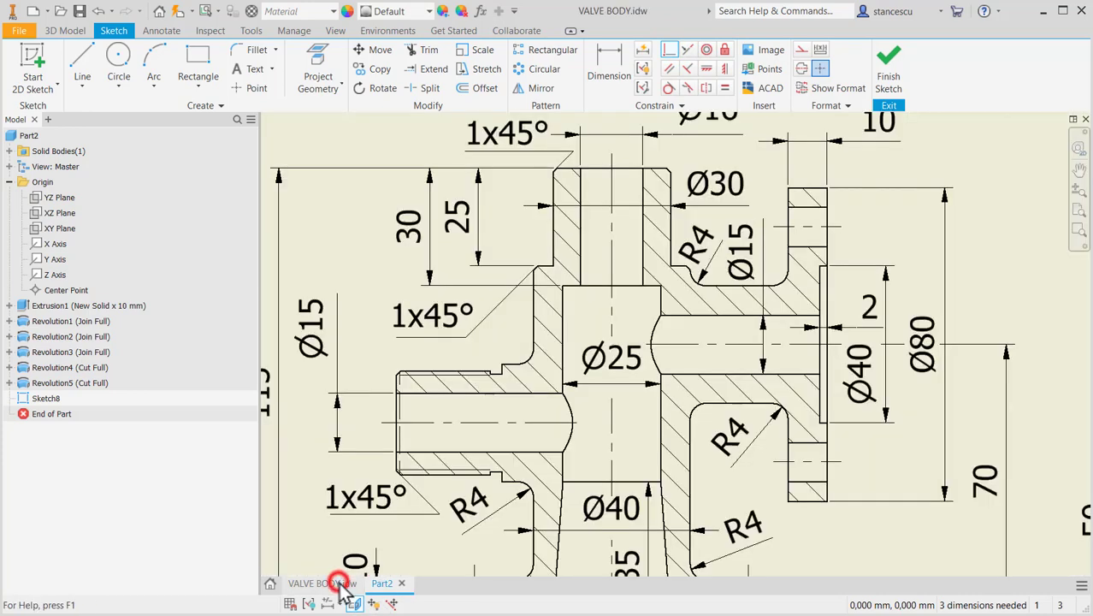
click(395, 585)
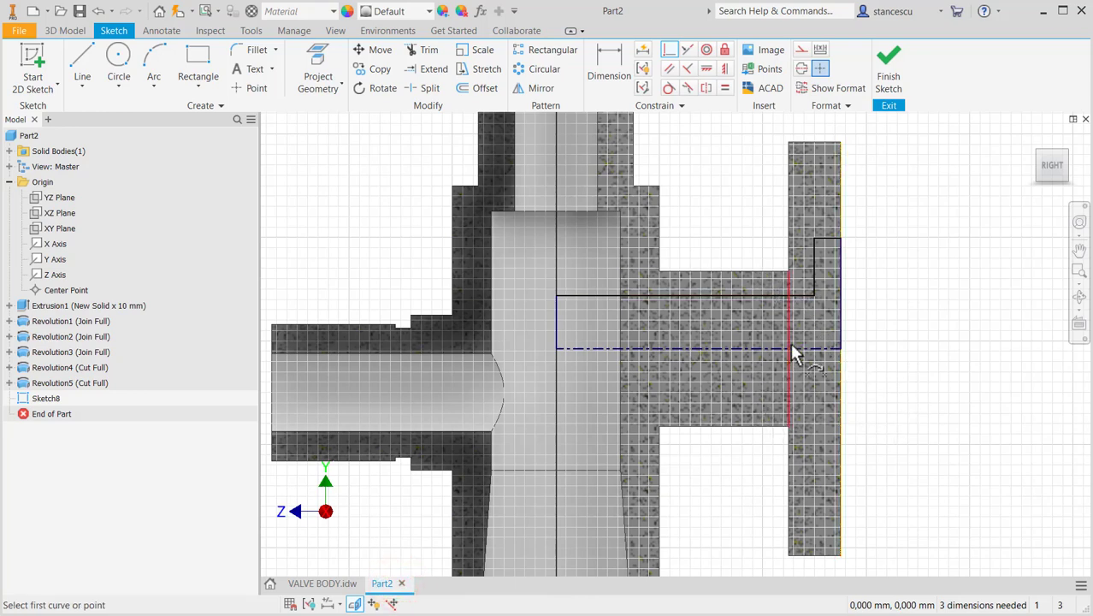
middle_drag(898, 374, 883, 239)
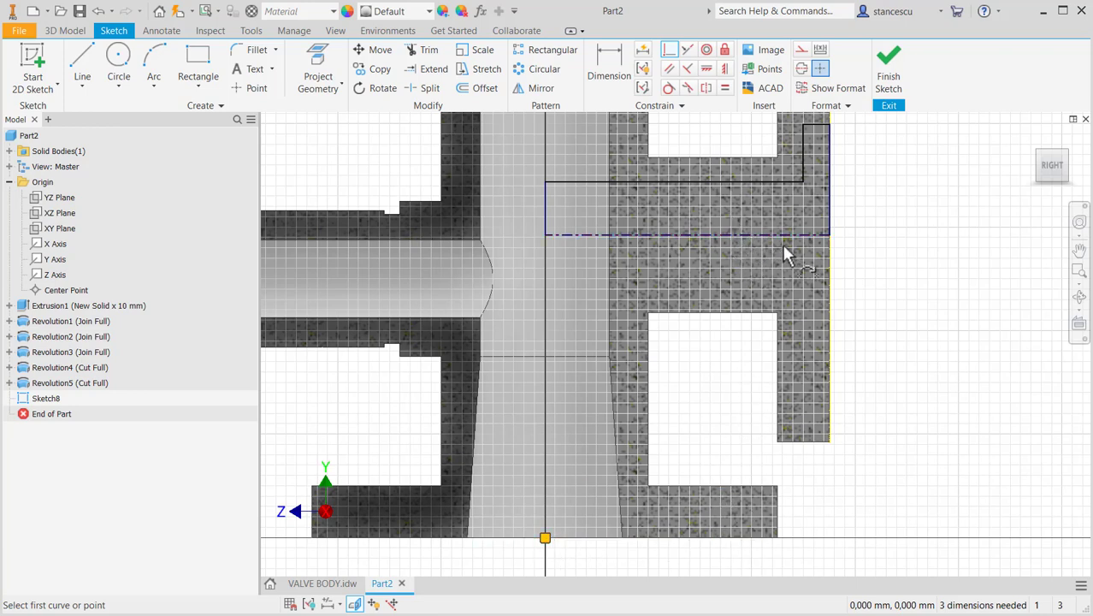
middle_drag(889, 265, 907, 349)
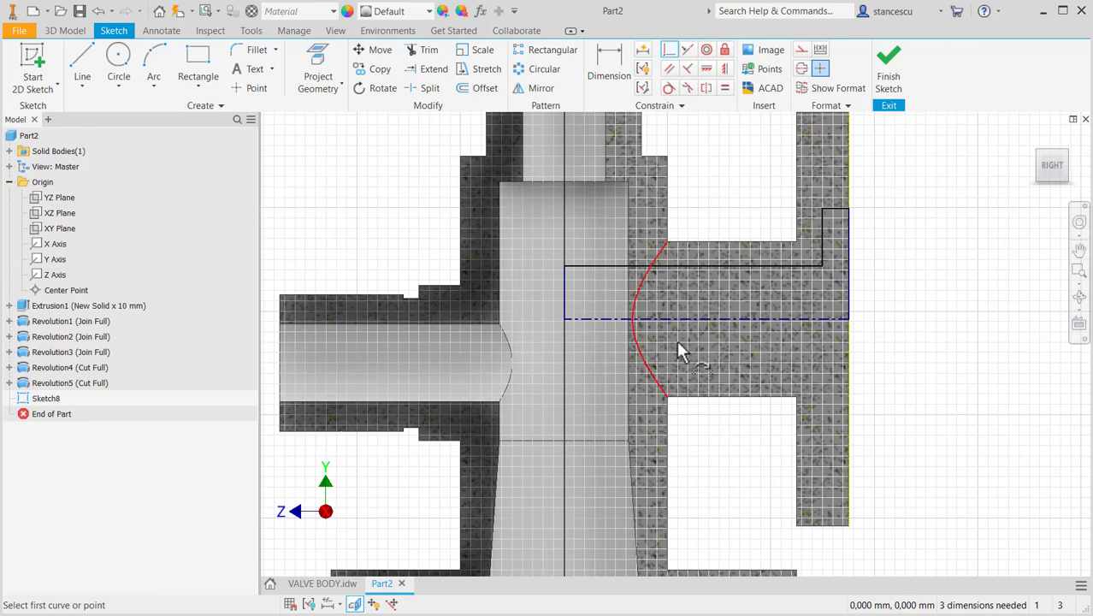
click(609, 64)
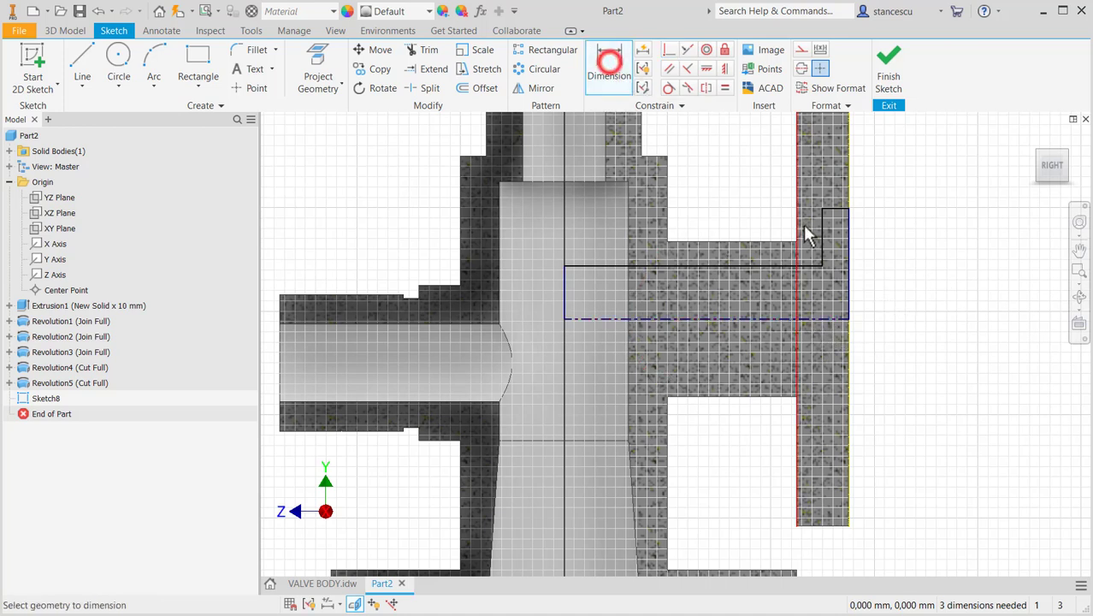
click(821, 233)
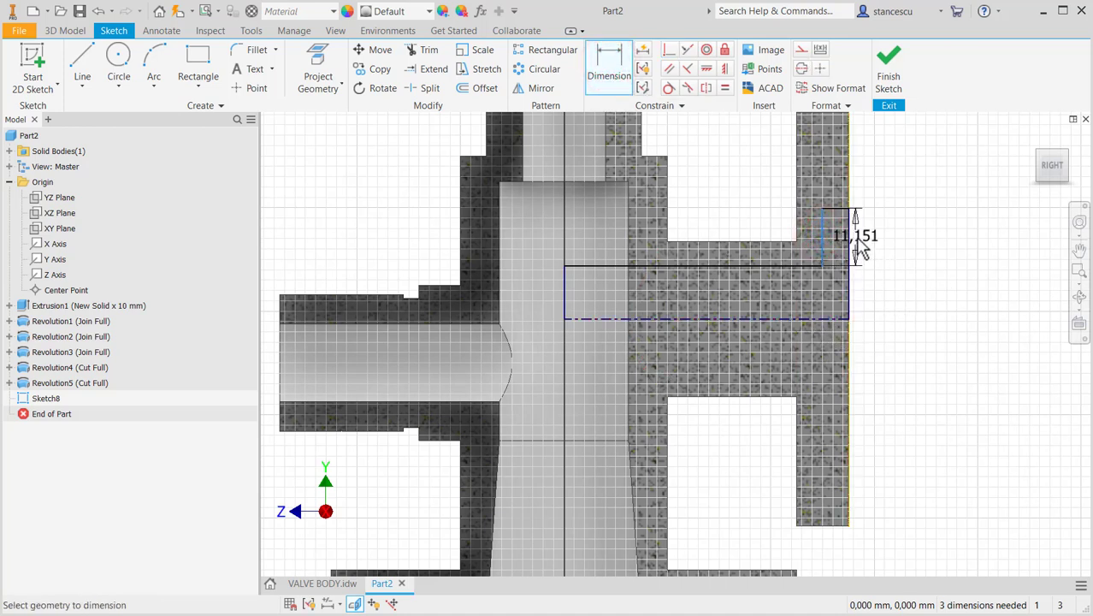
click(849, 235)
click(881, 232)
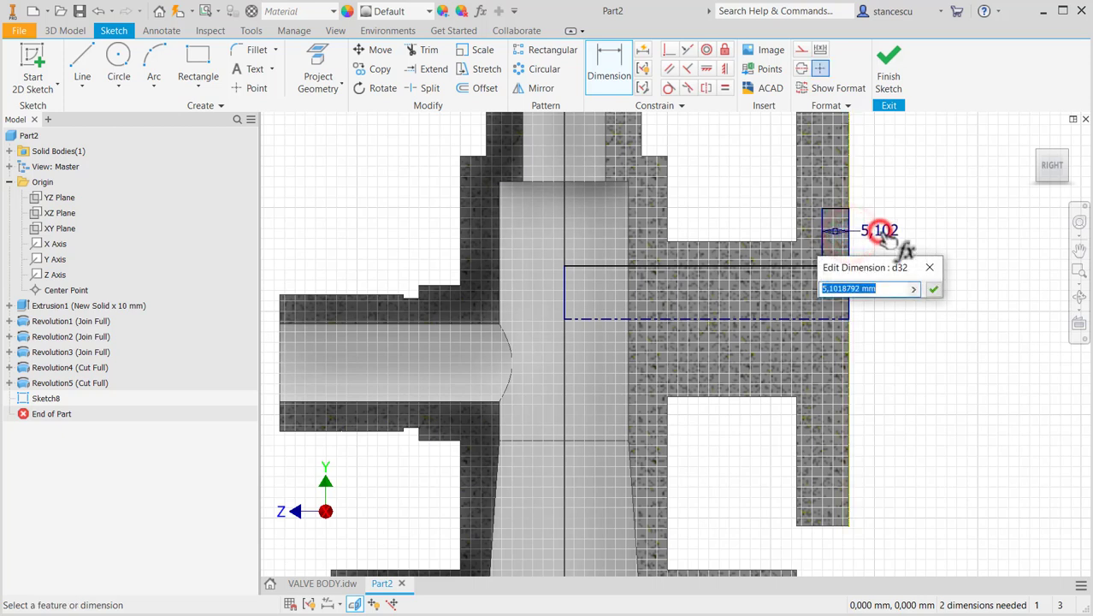
text(2)
key(Return)
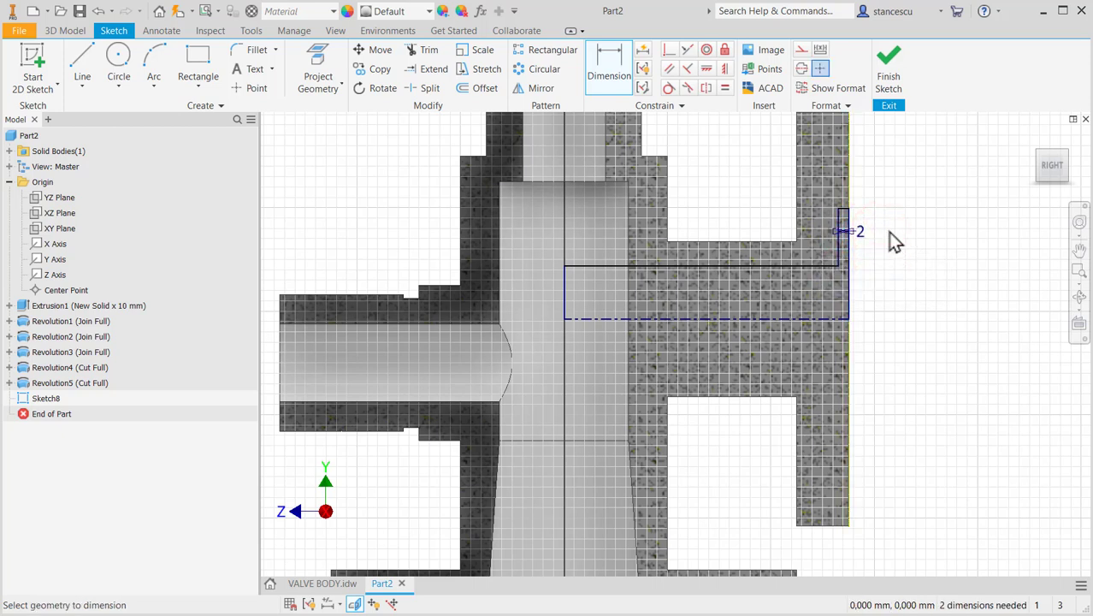
Dimension the flange recess about the centerline with a diameter of 40 mm.
click(843, 210)
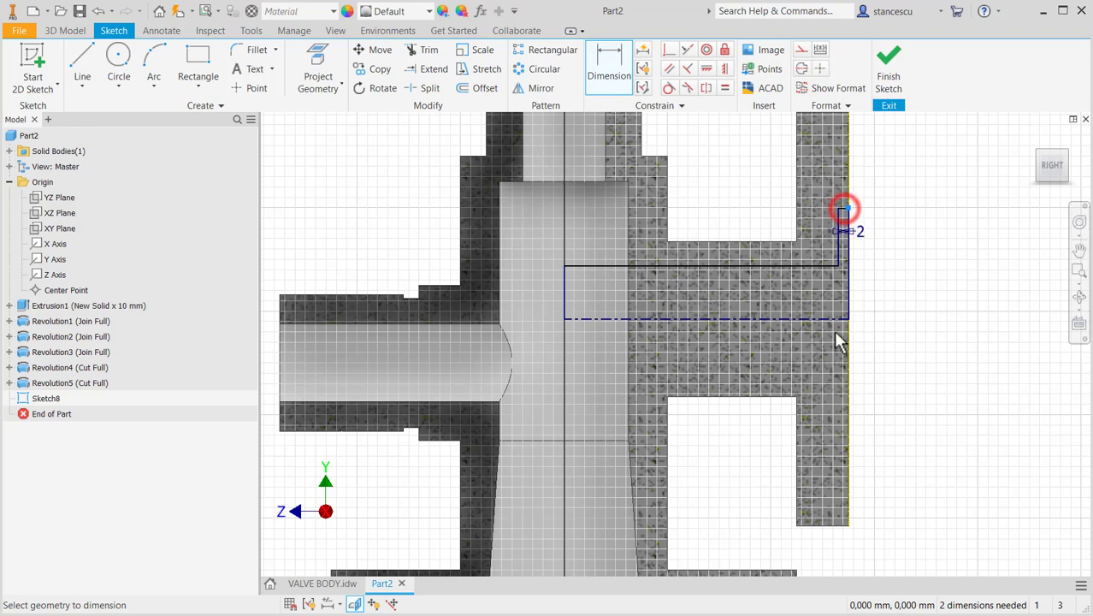
click(837, 316)
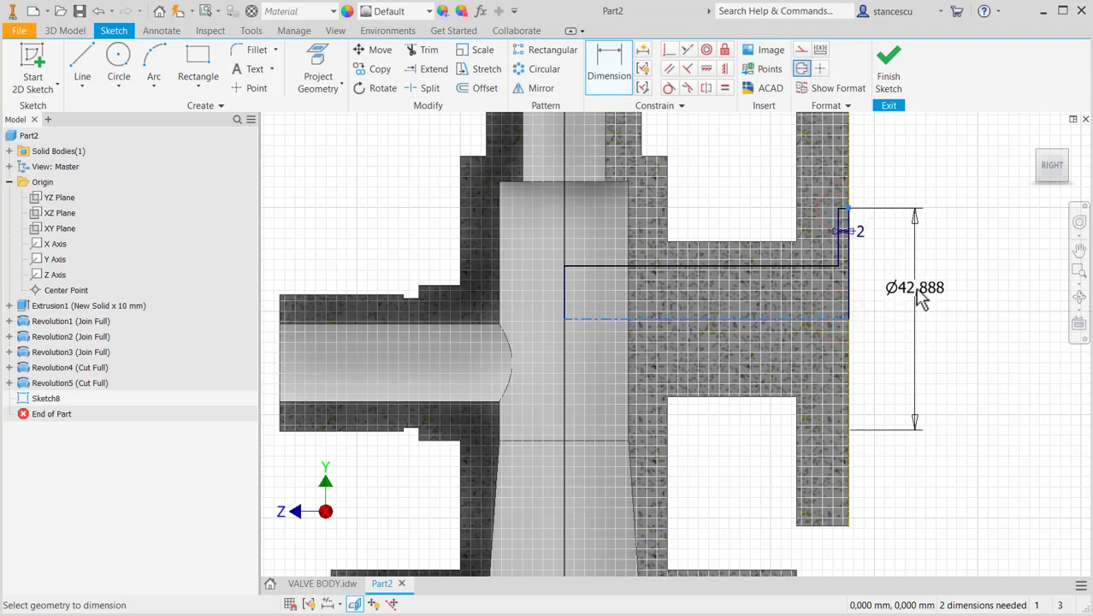
click(915, 292)
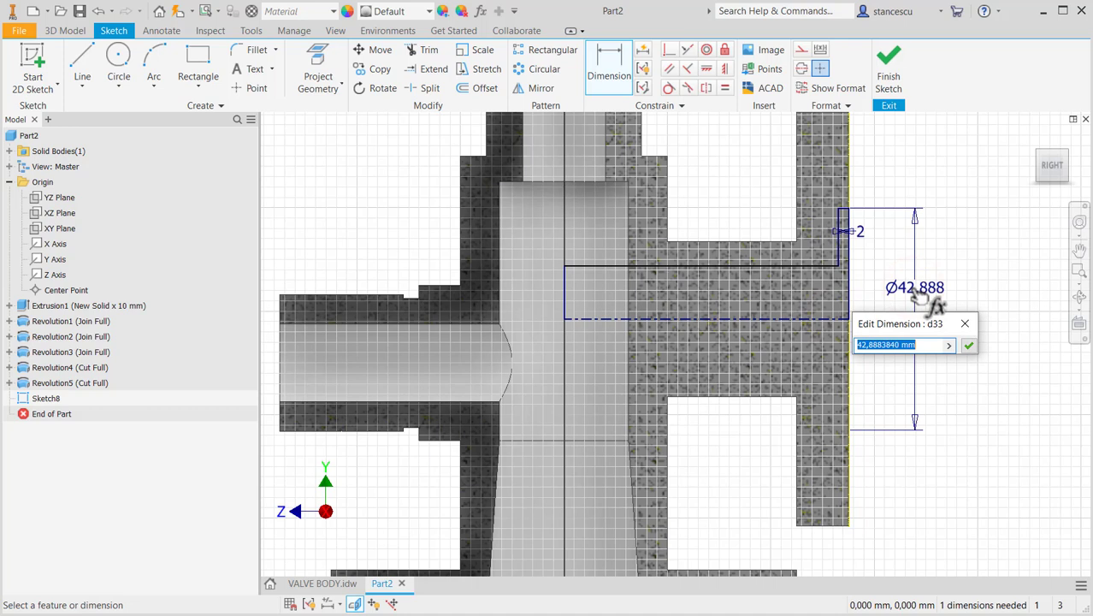
text(40)
key(Return)
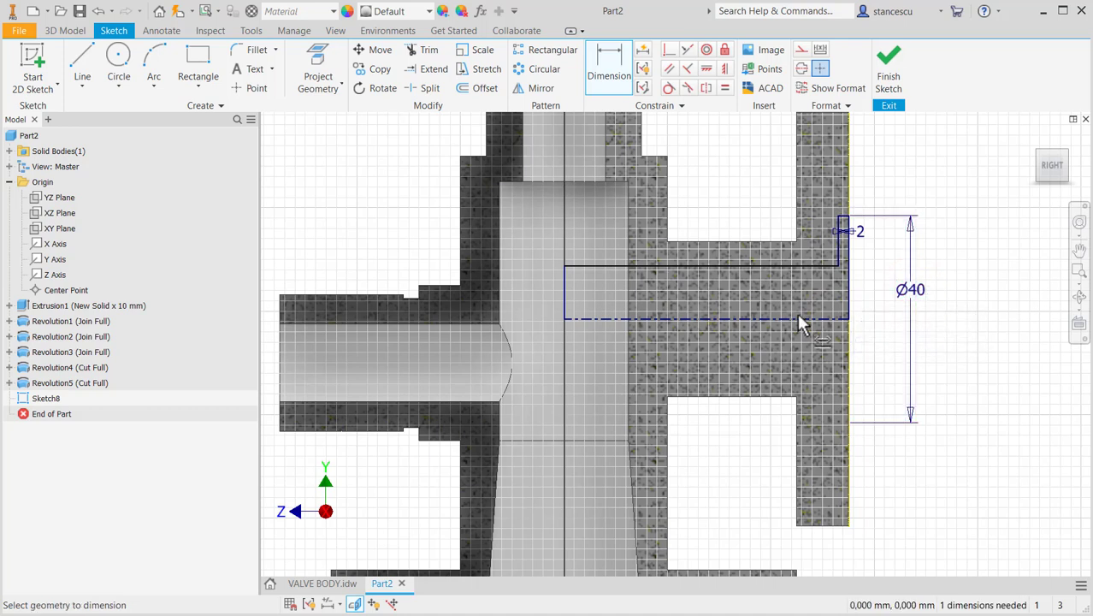
Dimension the branch bore about the centerline with a diameter of 15 mm and finish the sketch.
click(771, 265)
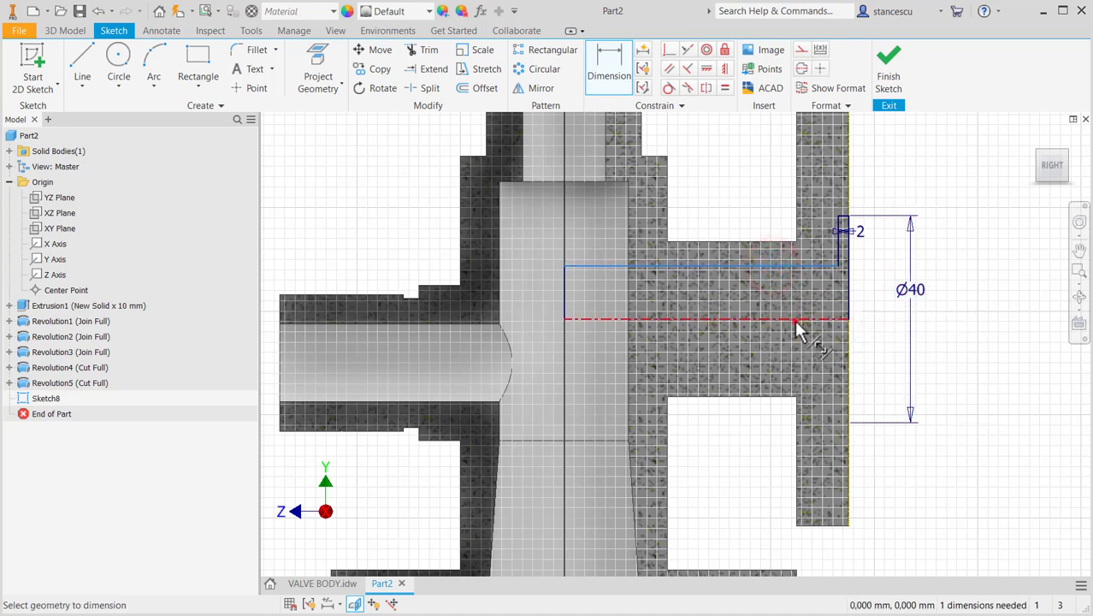
click(795, 319)
click(877, 308)
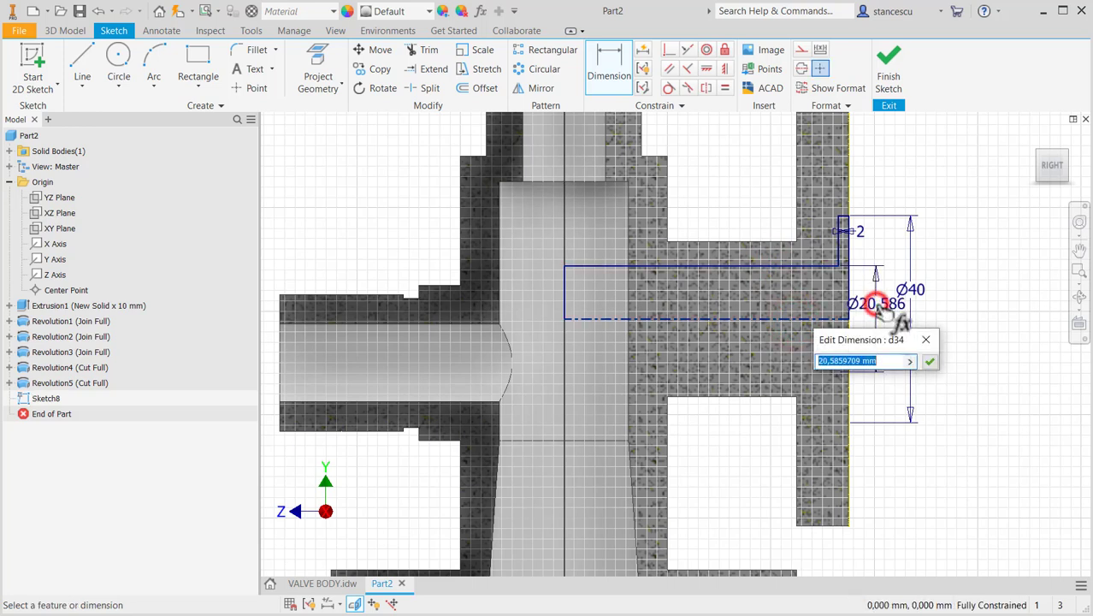
text(15)
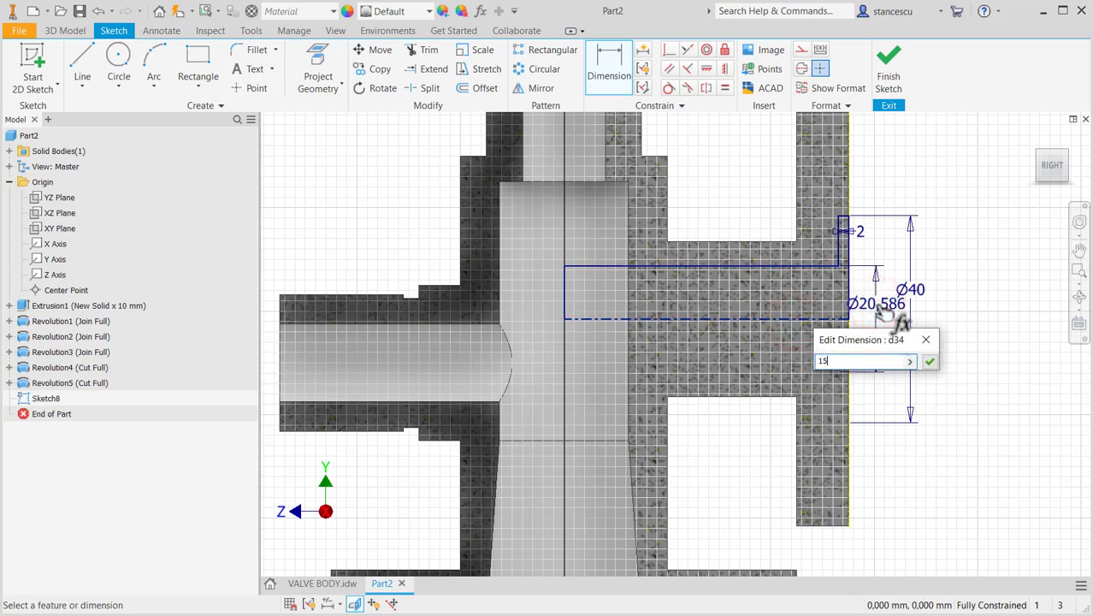
key(Return)
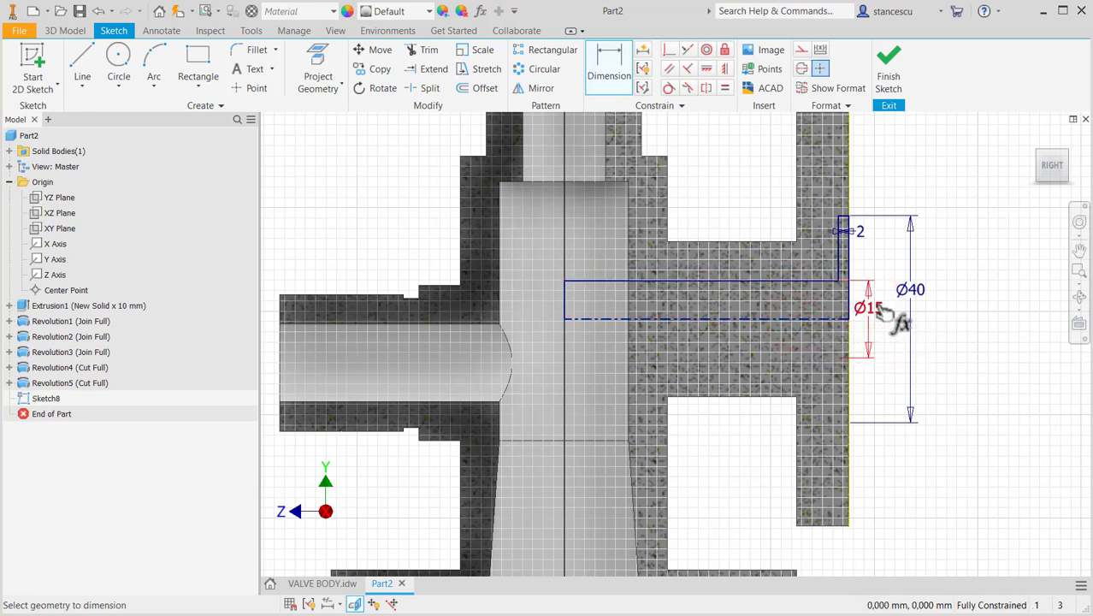
click(895, 77)
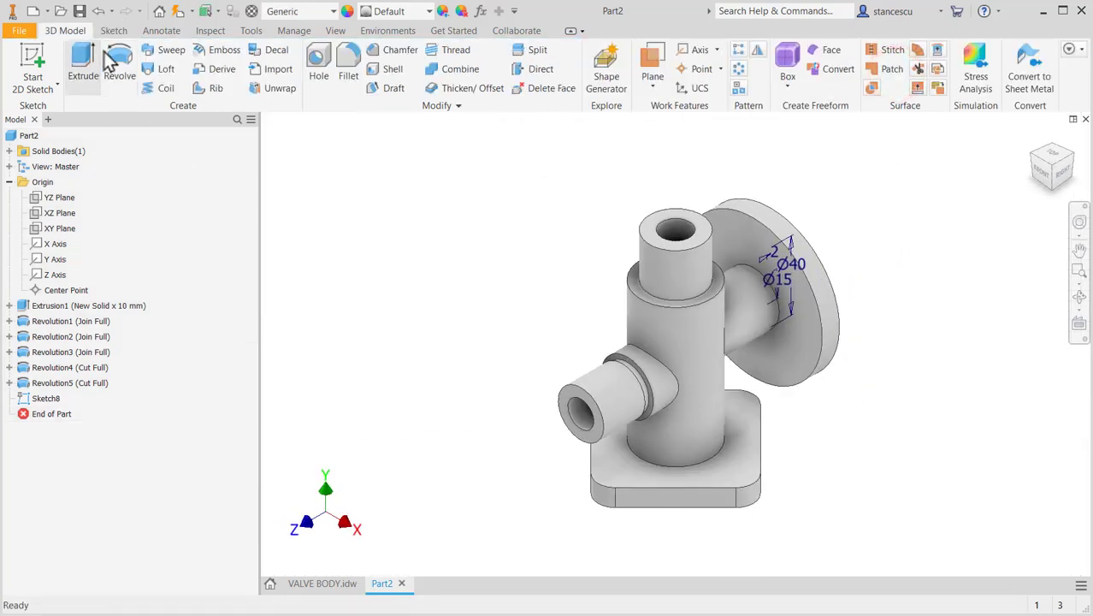
Cut the flanged branch's stepped bore by revolving the sketched profile a full turn about its centerline.
click(123, 76)
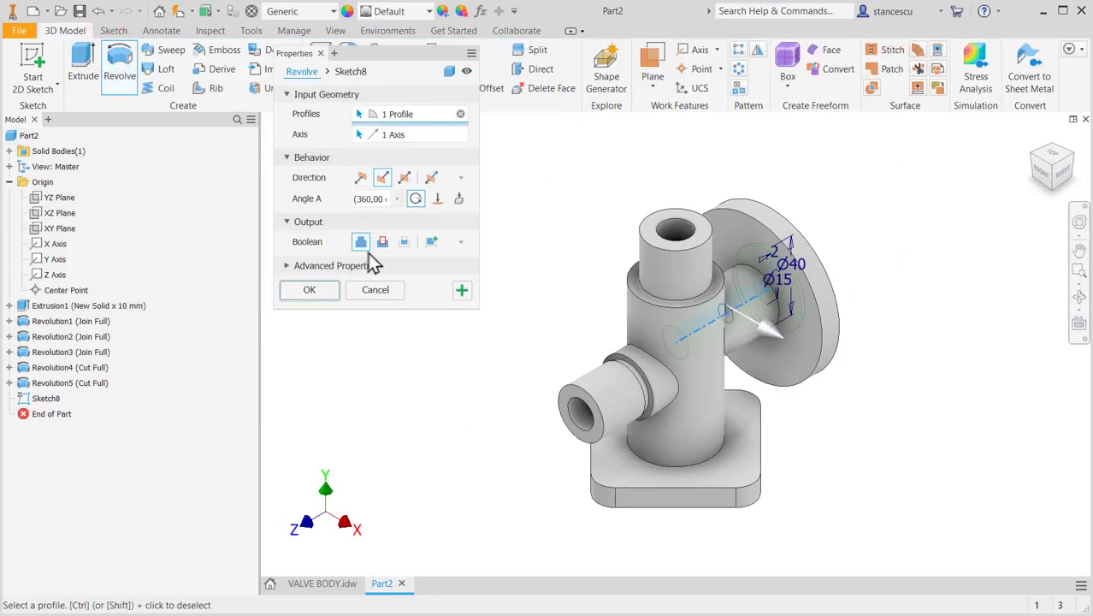
click(383, 243)
click(309, 289)
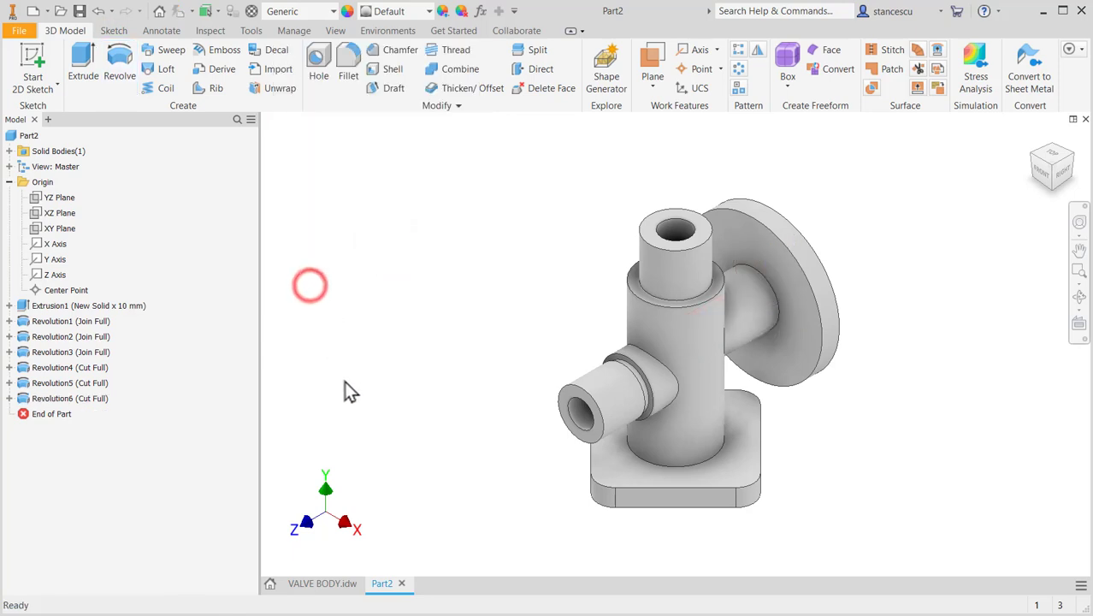
shift+middle_drag(395, 507, 274, 419)
shift+middle_drag(496, 404, 492, 481)
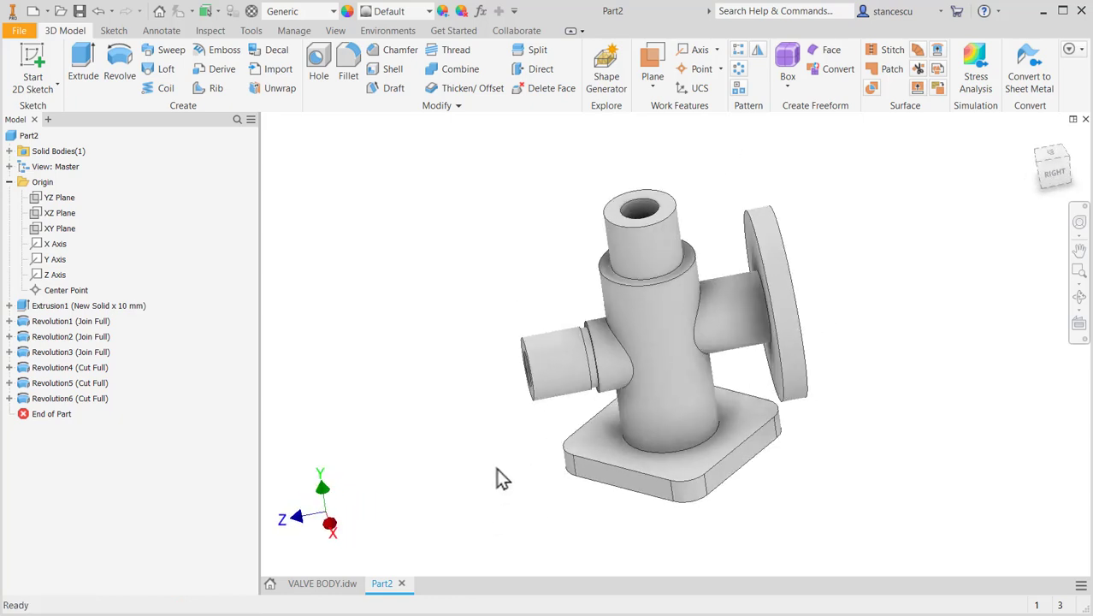
key(F6)
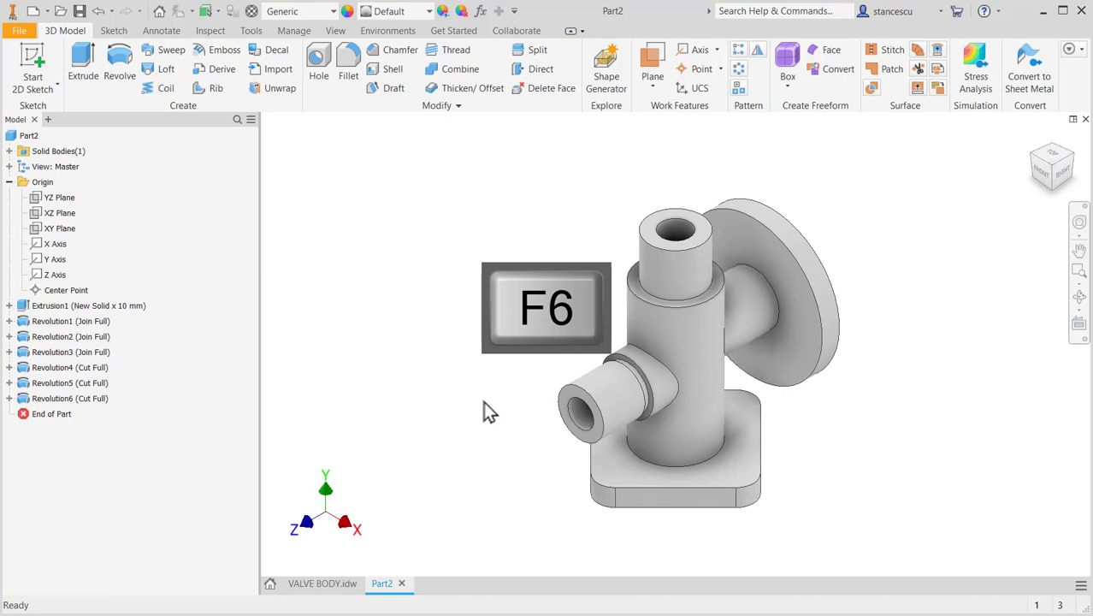
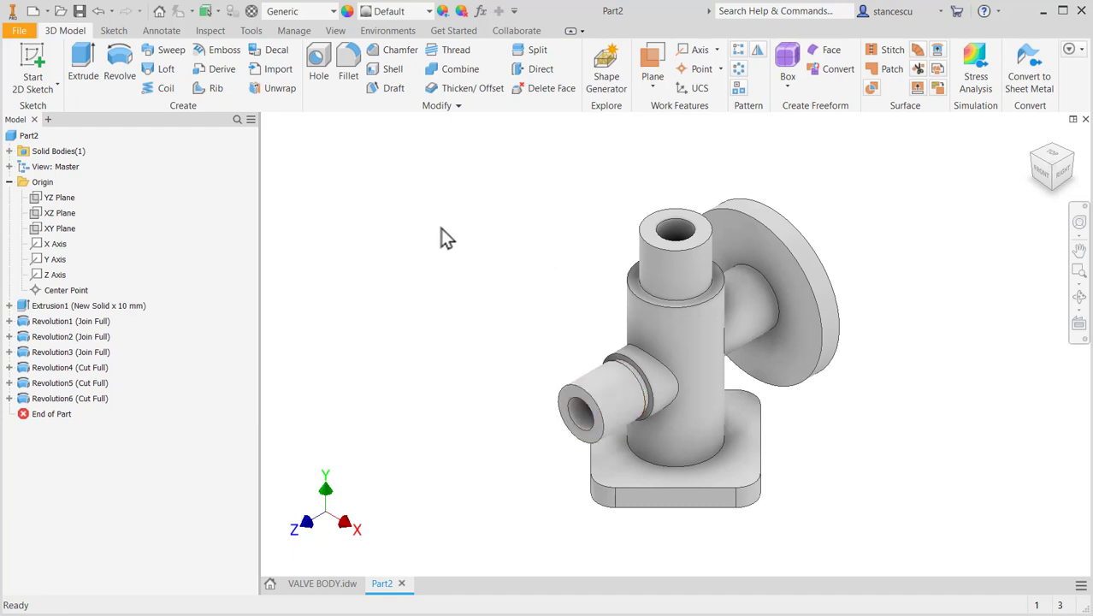
click(454, 49)
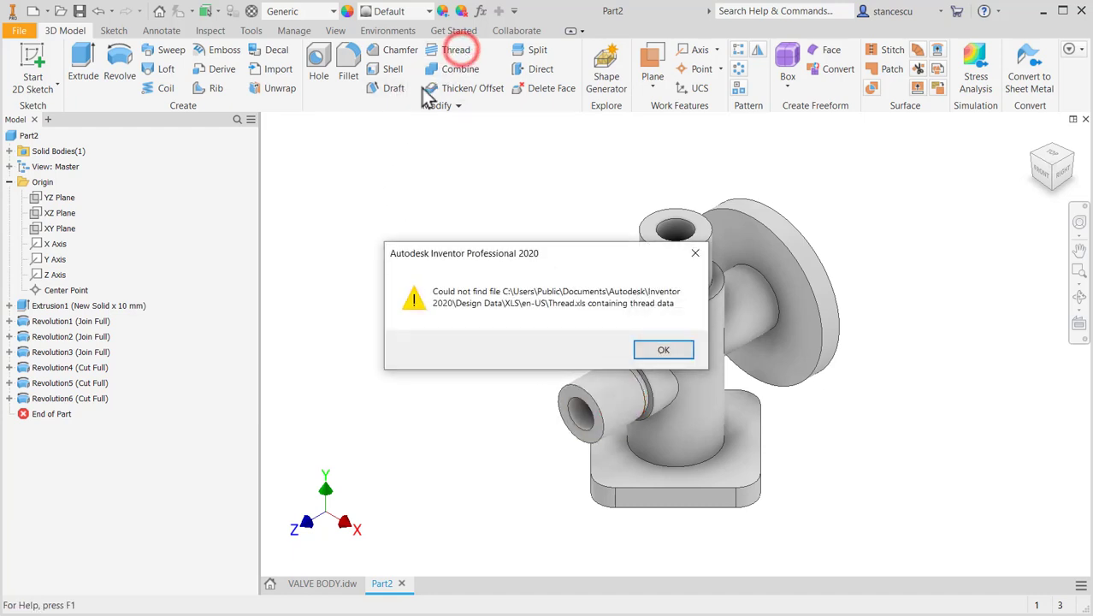
click(663, 350)
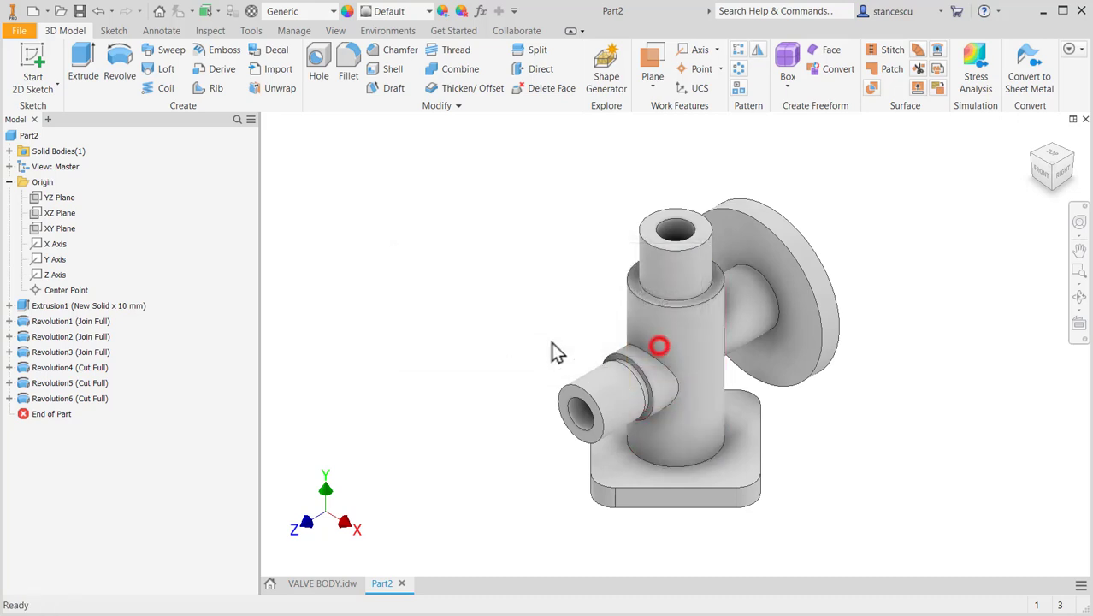
click(494, 299)
click(454, 49)
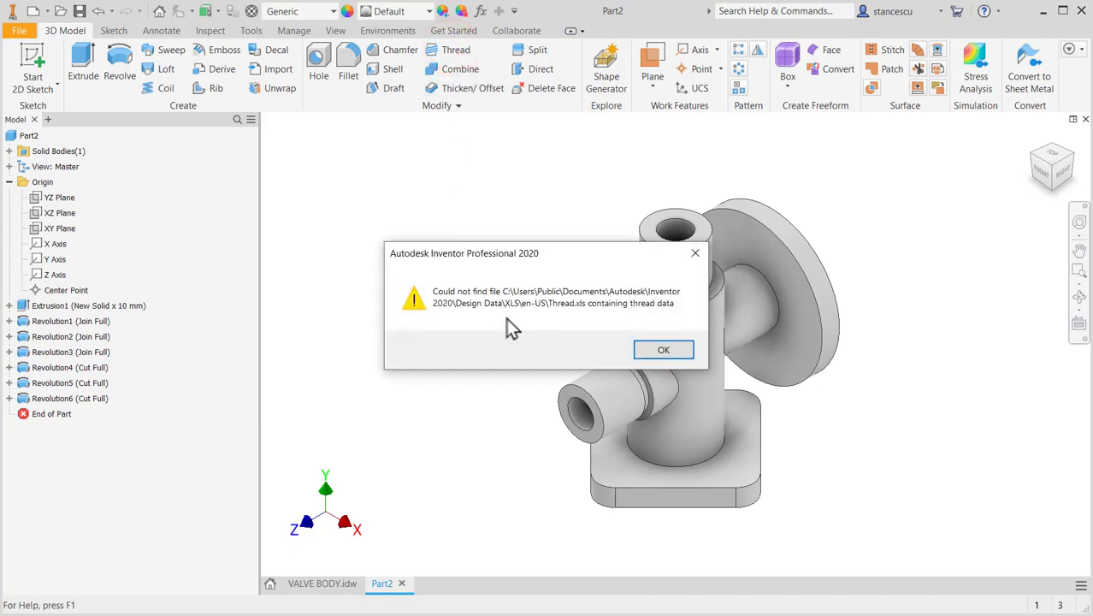
click(663, 350)
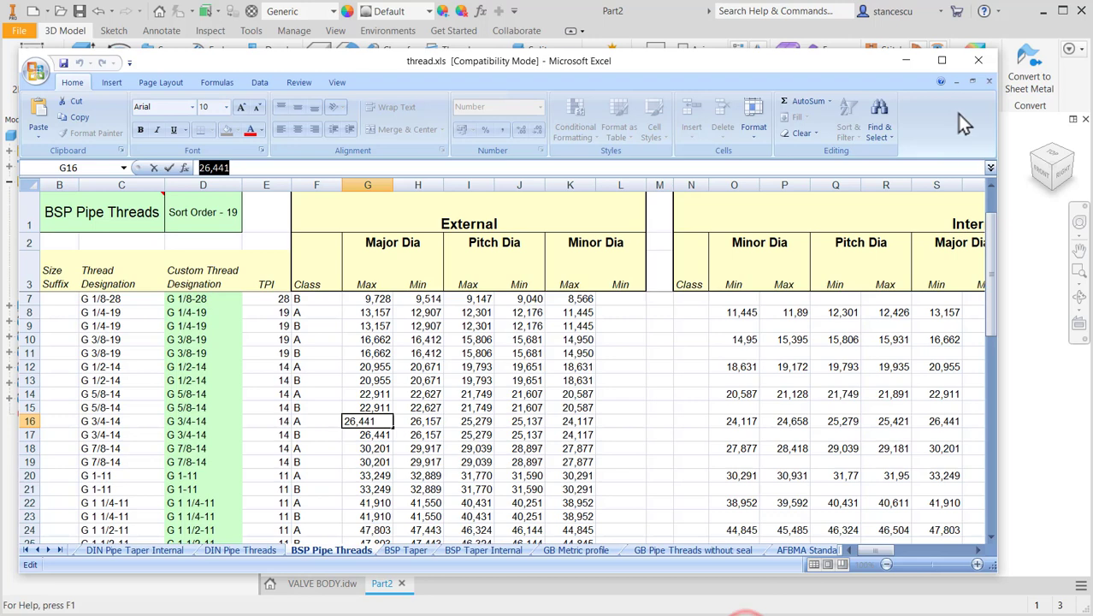
Close the thread.xls workbook in Excel without saving its changes and return to the part.
click(981, 58)
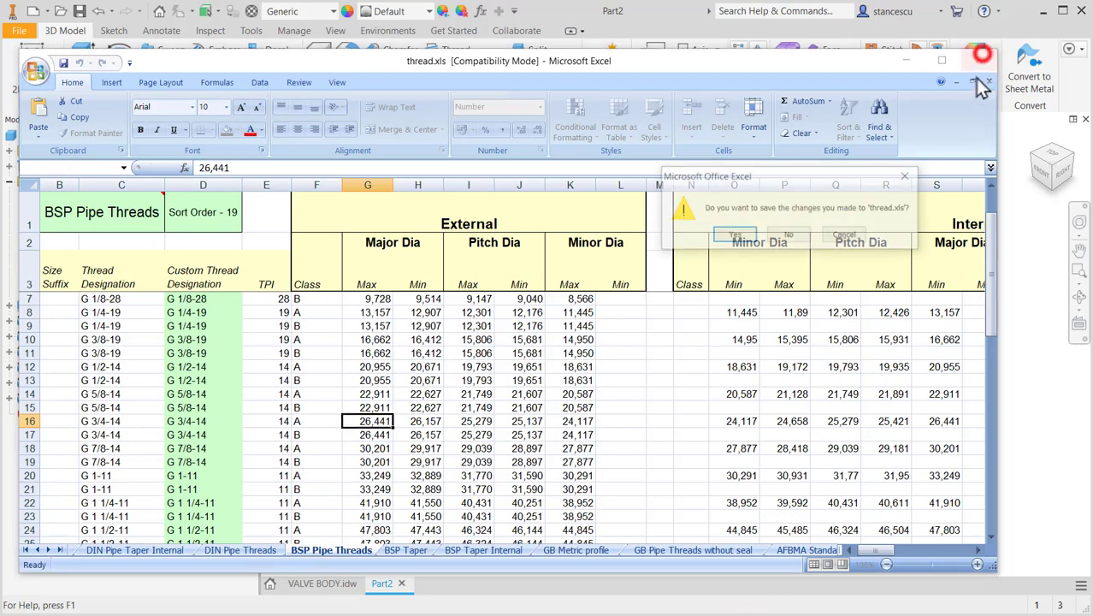
click(787, 234)
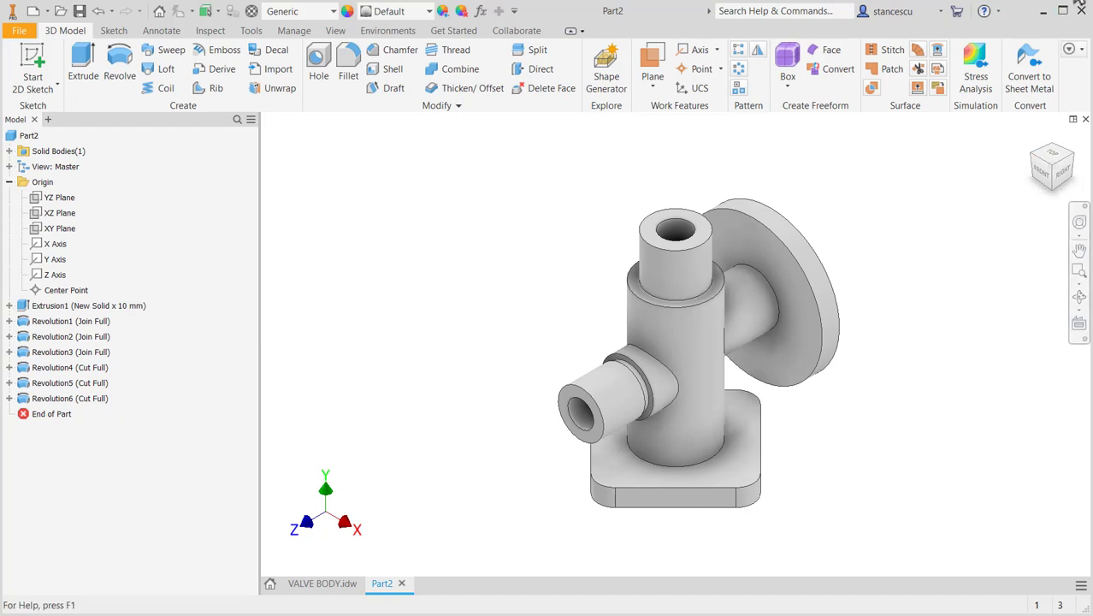
Add a right-hand ISO Pipe Threads G 3/4 class A thread over the full length of the front side branch's outer face.
click(460, 49)
click(609, 387)
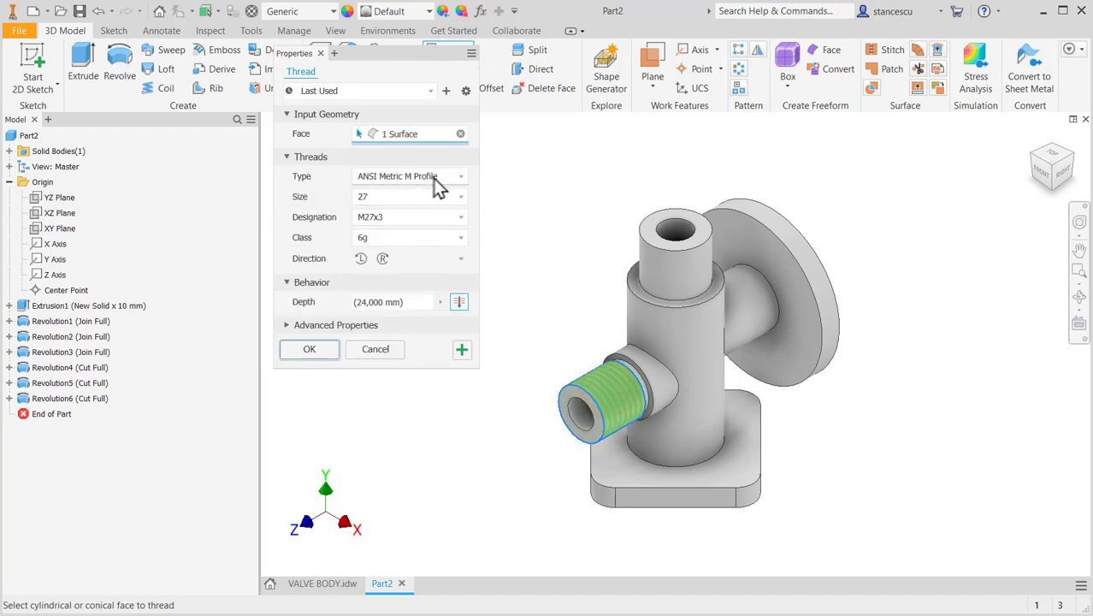
click(460, 177)
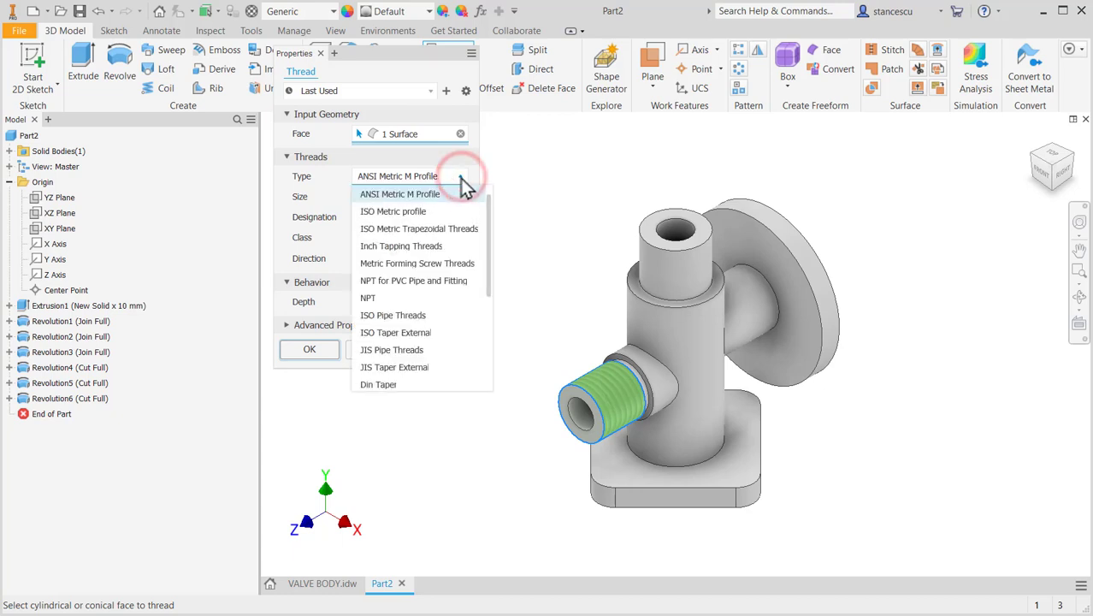
click(395, 315)
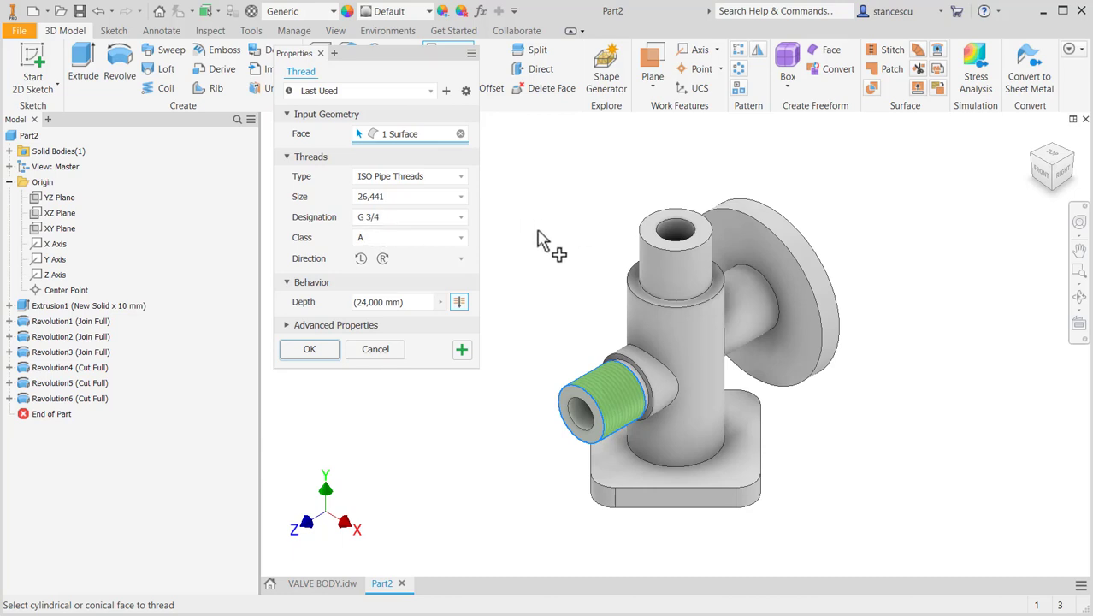
click(381, 259)
click(310, 350)
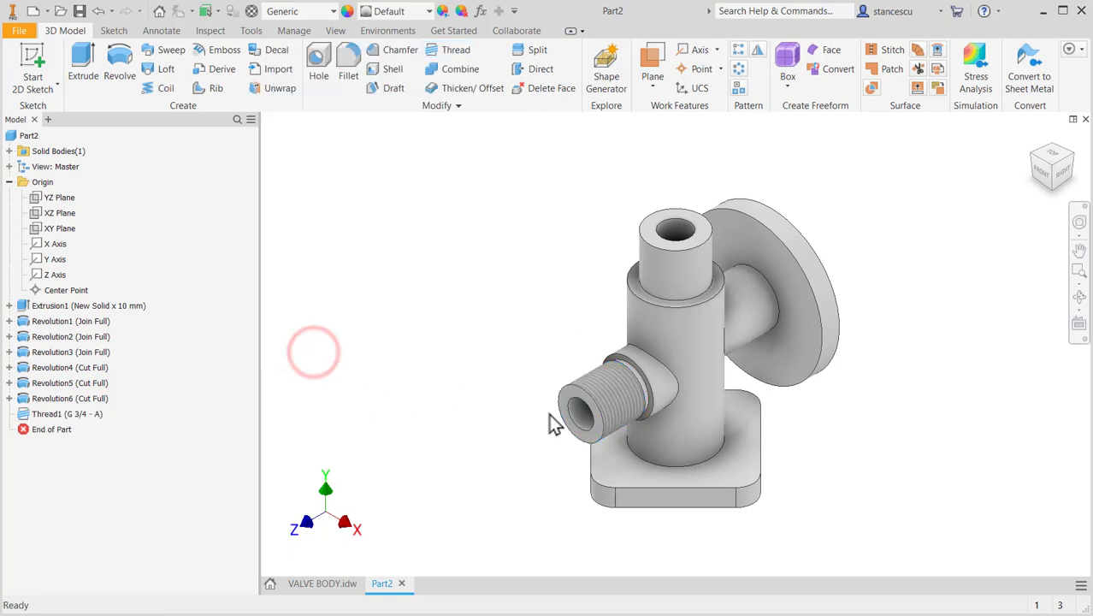
scroll(624, 406, up, 3)
scroll(620, 398, up, 3)
scroll(618, 389, down, 4)
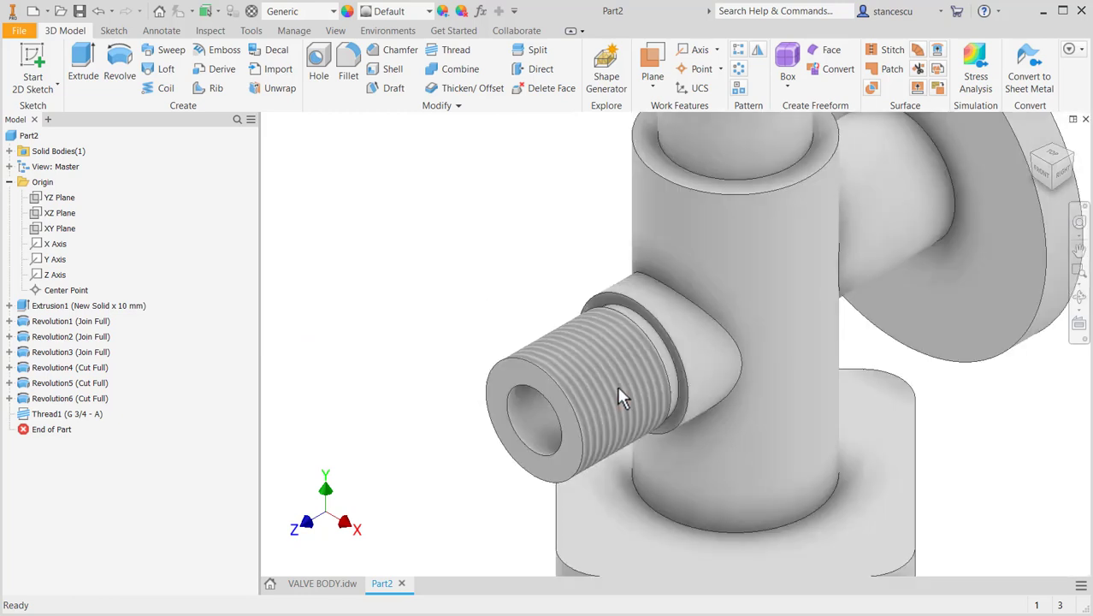
middle_drag(616, 385, 612, 360)
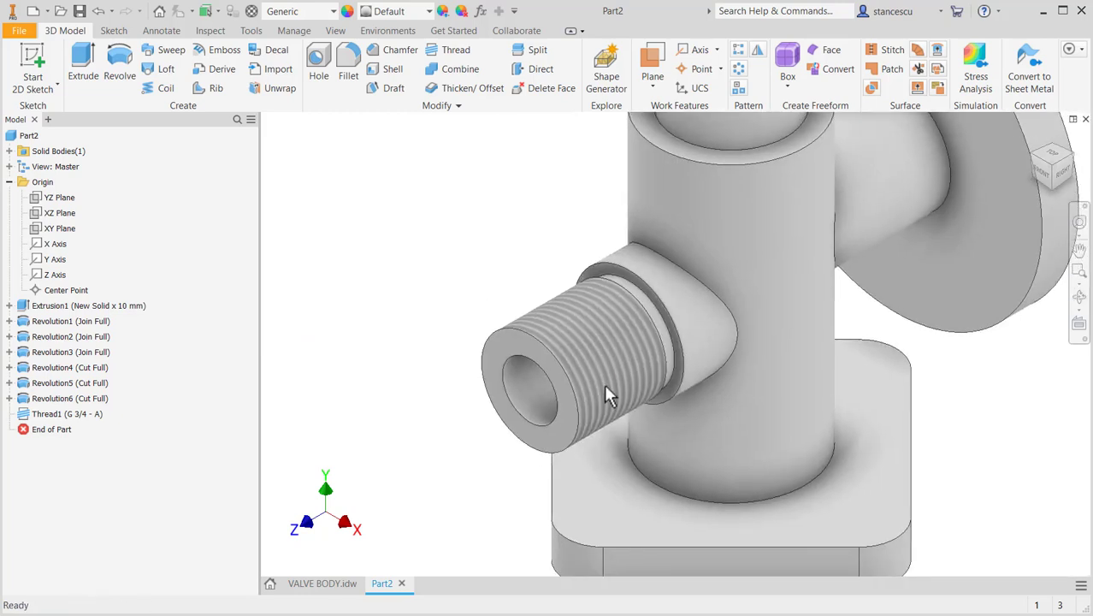
scroll(476, 374, down, 2)
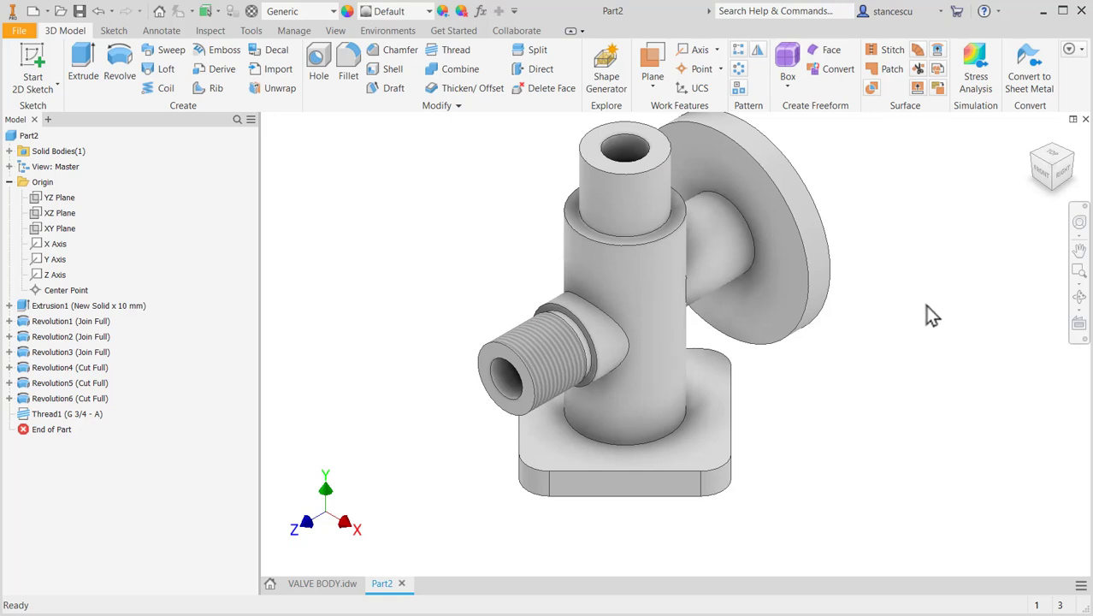
Check the chamfers on the valve body drawing and chamfer the neck's top, body shoulder and threaded branch's end outer edges by 1 mm.
click(328, 583)
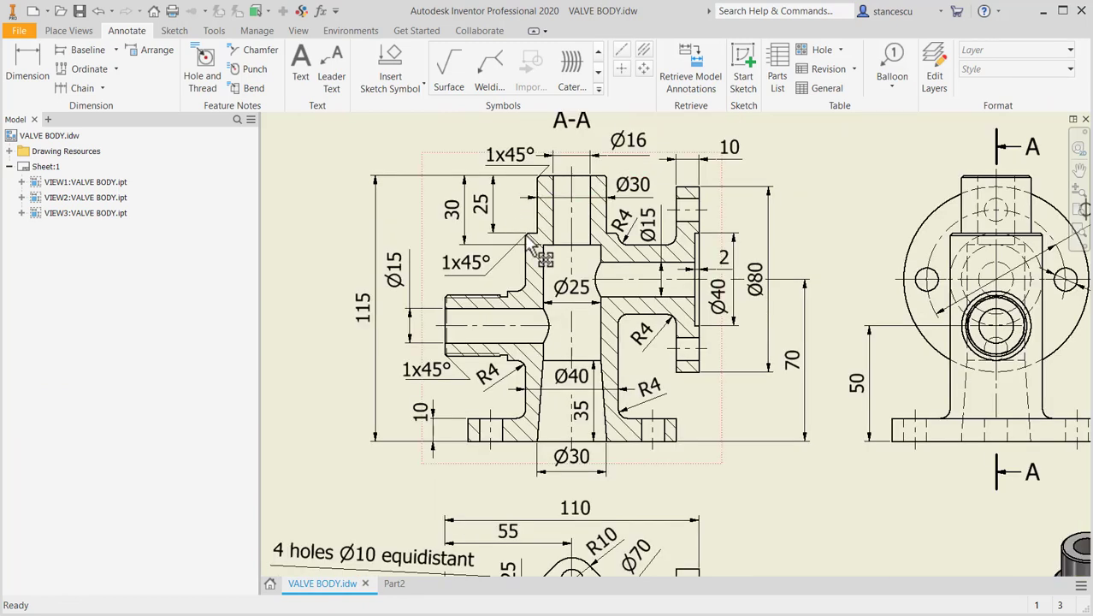
mouse_move(798, 524)
middle_down()
mouse_move(805, 312)
mouse_move(763, 522)
mouse_move(785, 541)
mouse_move(703, 540)
middle_up()
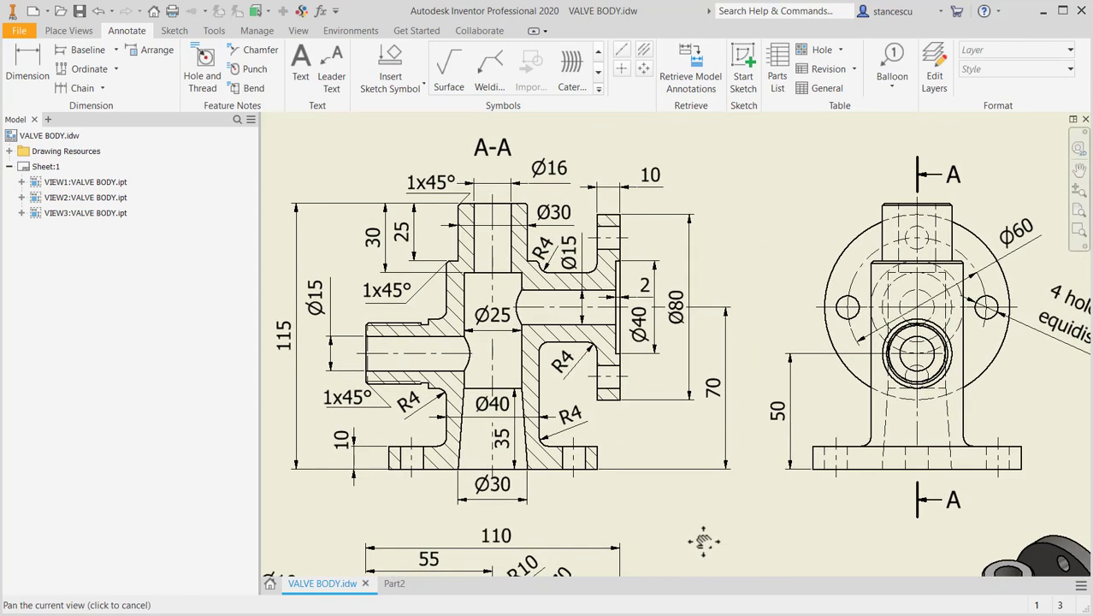
key(Escape)
mouse_move(438, 180)
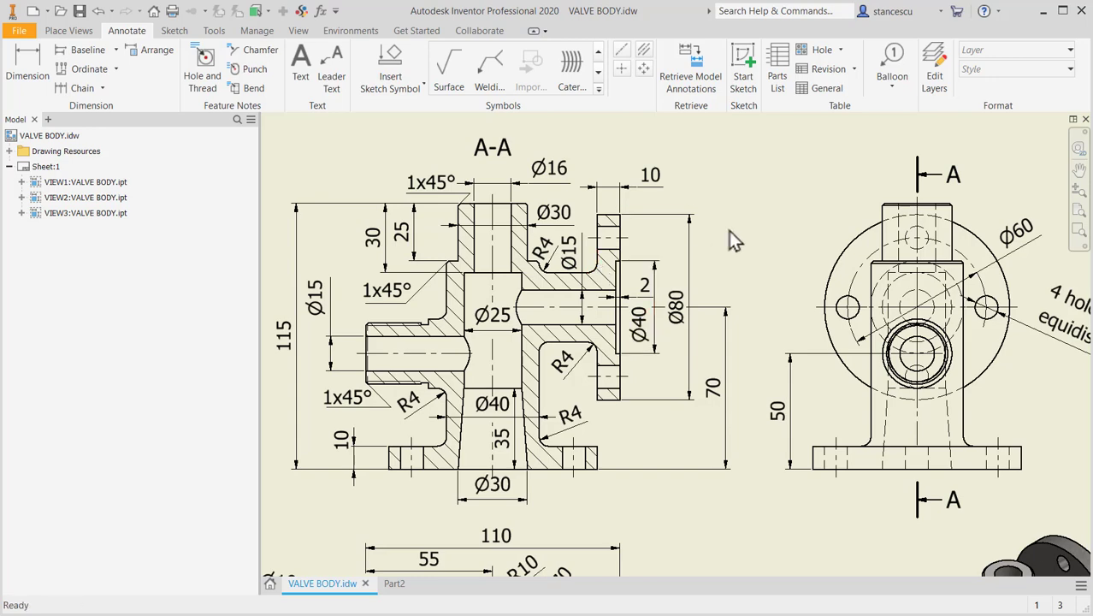
click(393, 584)
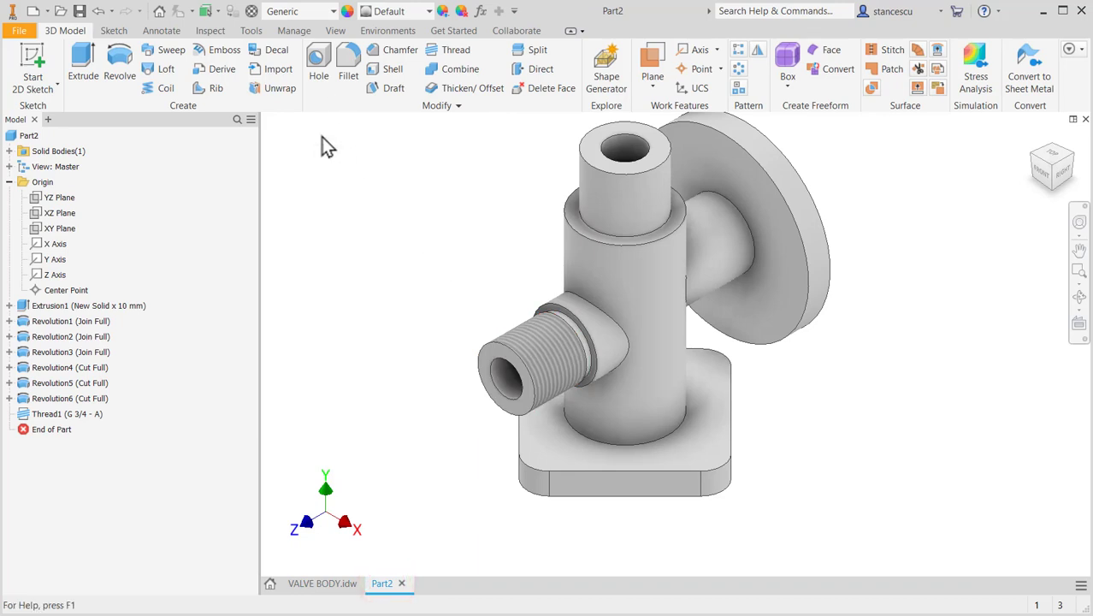
click(581, 150)
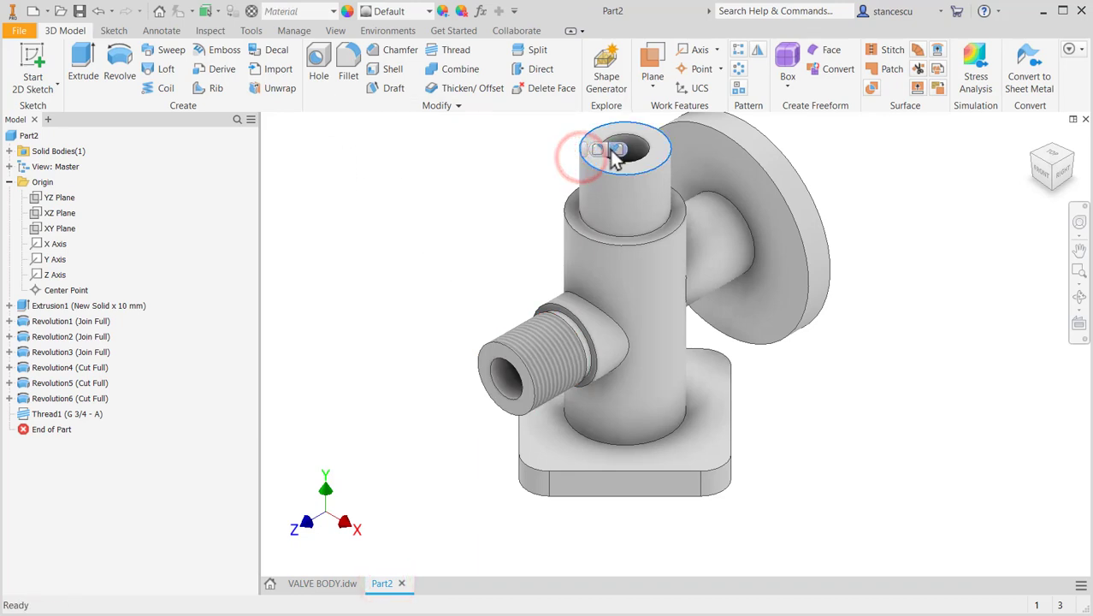
click(617, 151)
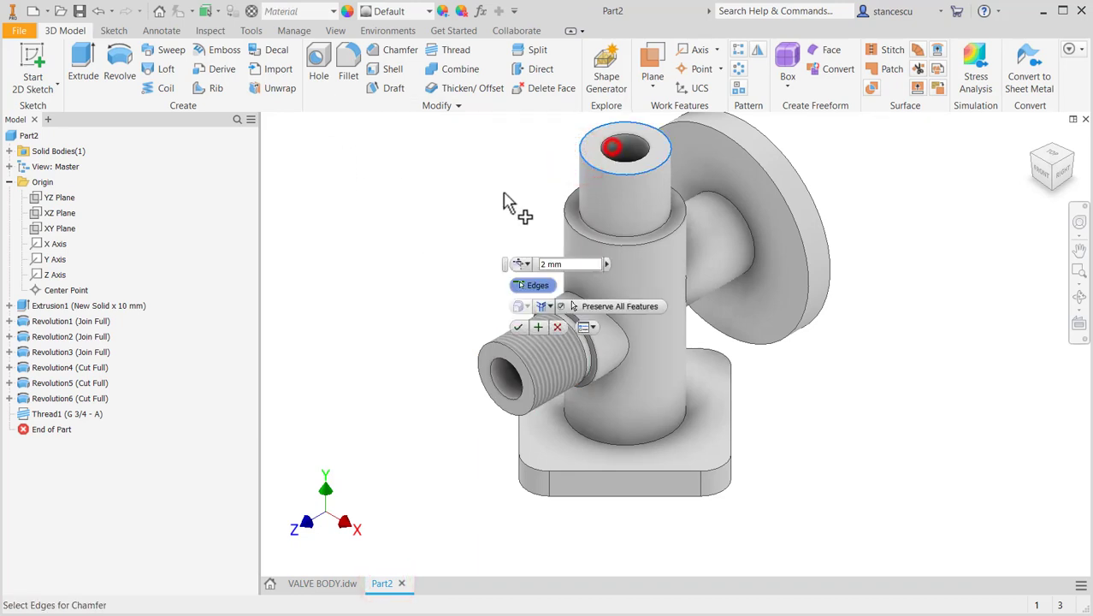
click(569, 231)
click(499, 344)
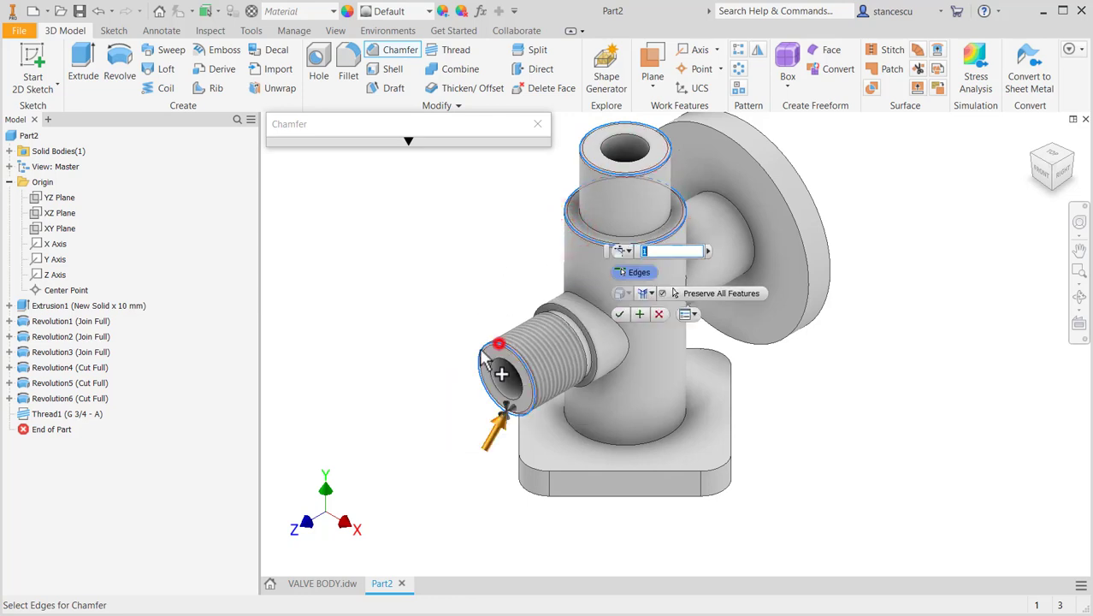
click(624, 311)
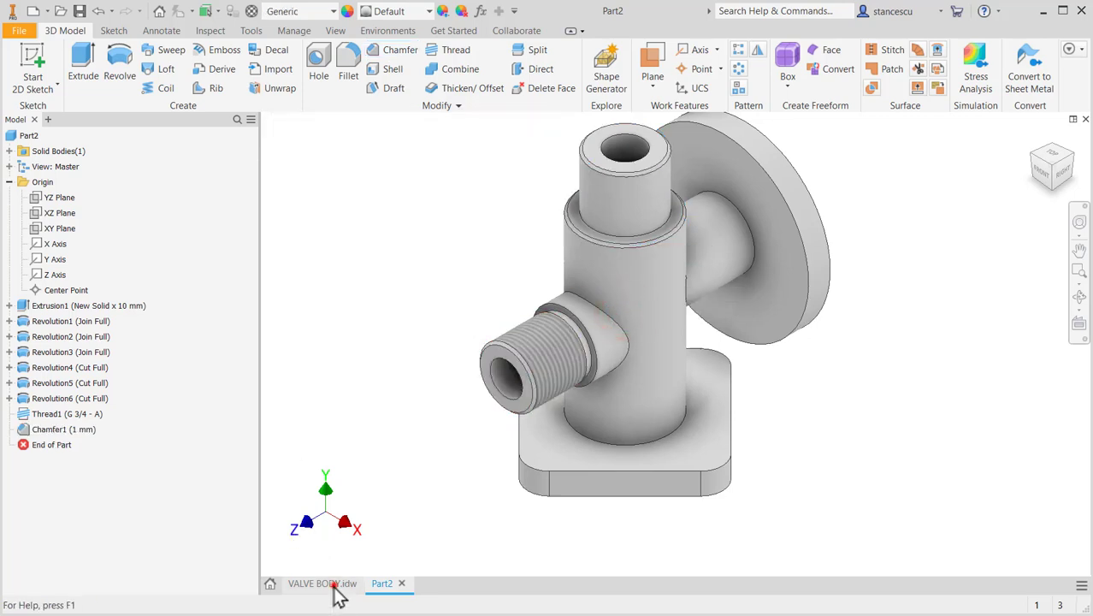
Check the drawing's fillets and apply 4 mm fillets where both branches meet the body, the body meets the base, and the branch meets the flange.
click(331, 584)
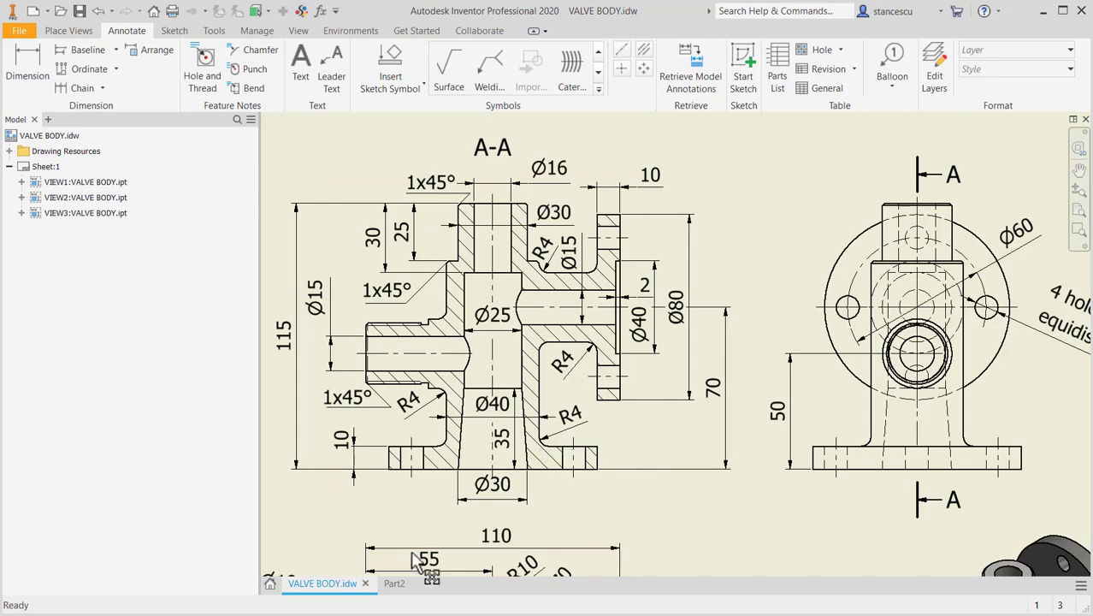
click(407, 584)
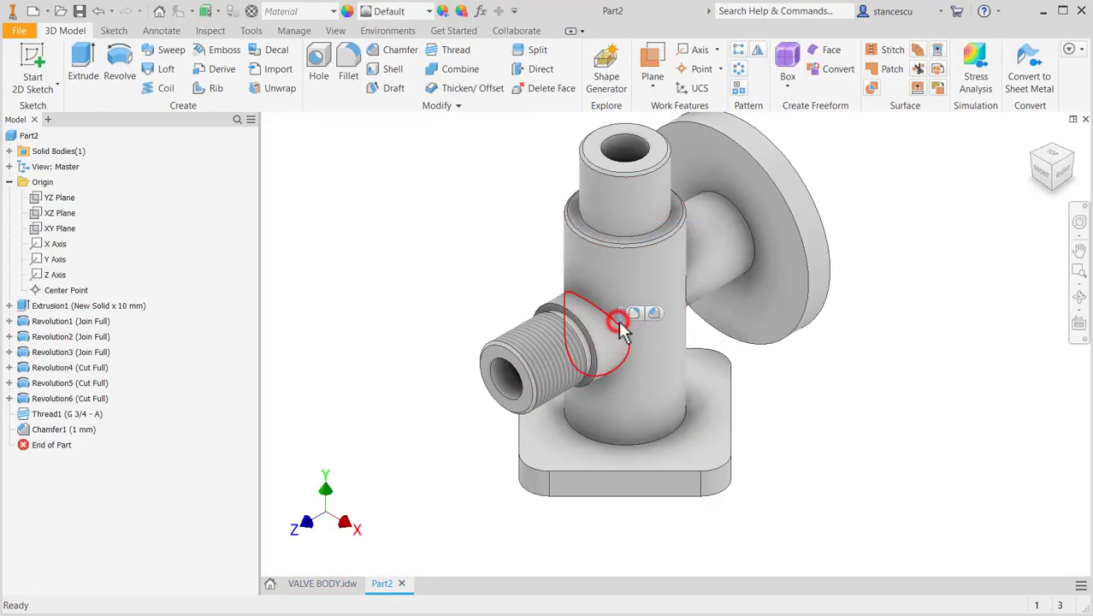
click(634, 313)
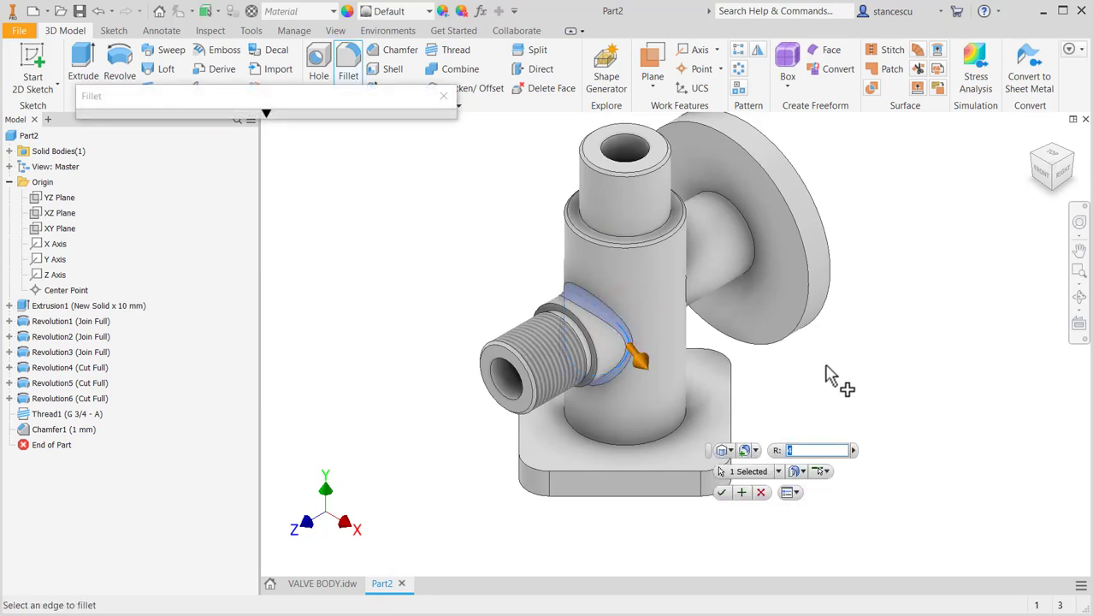
click(683, 424)
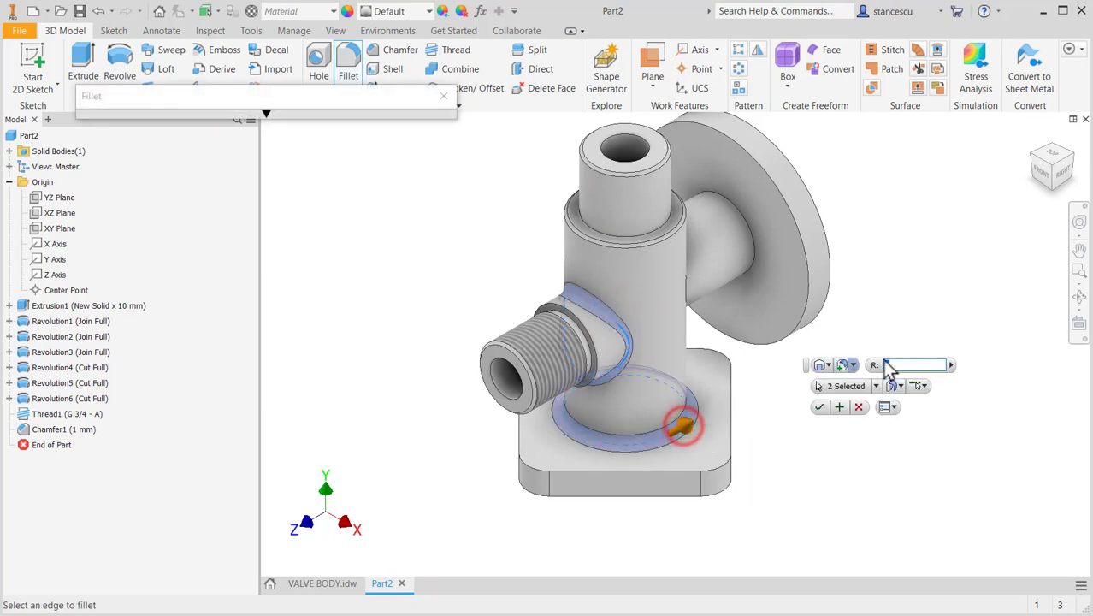
key(F4)
drag(919, 307, 829, 329)
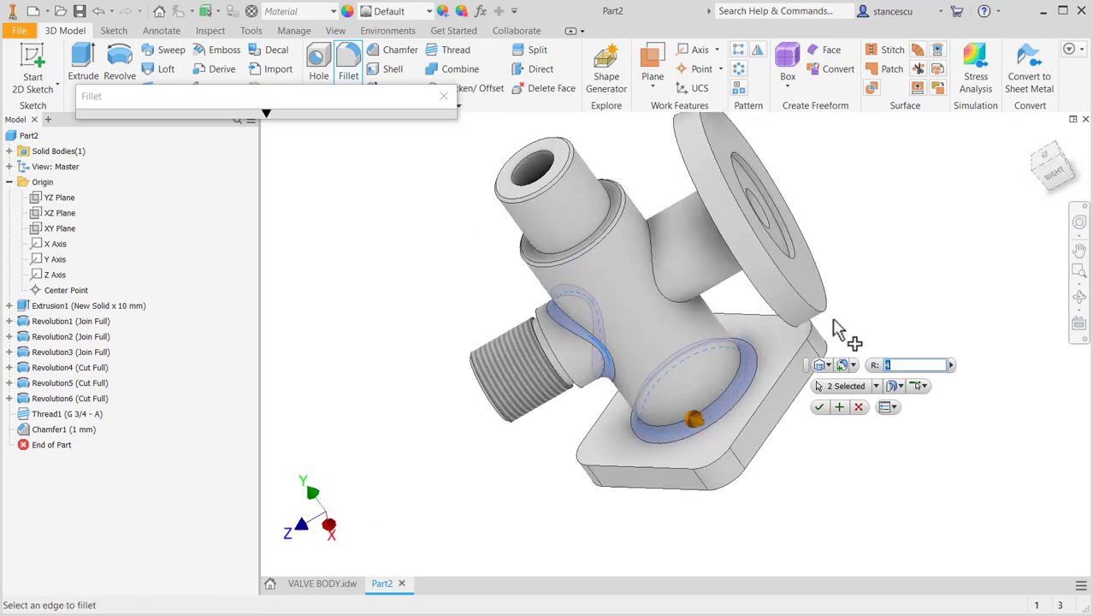
click(665, 304)
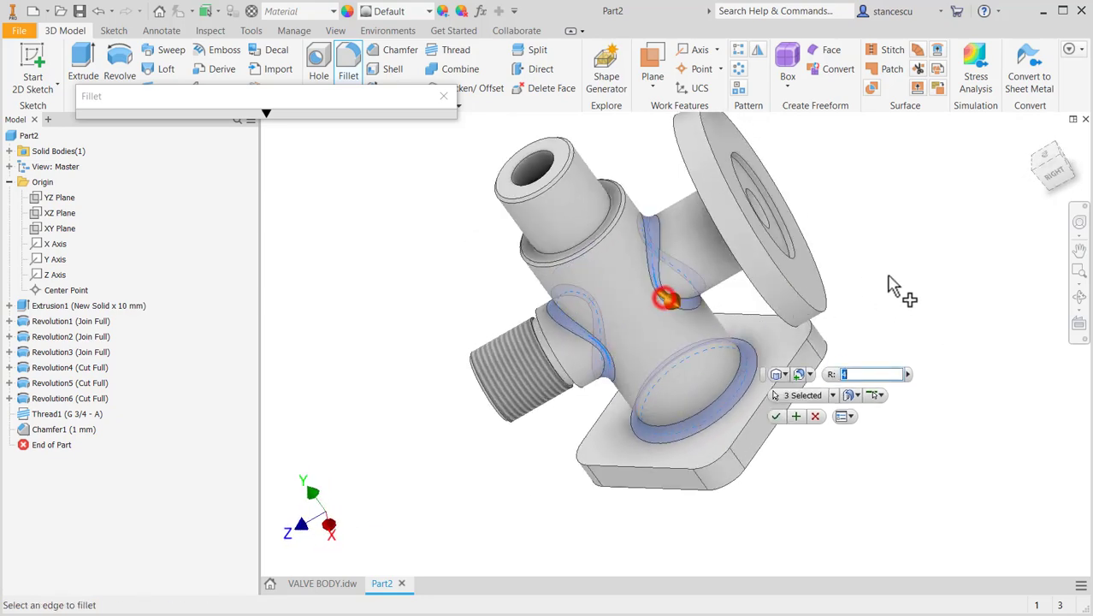
key(F4)
mouse_move(905, 303)
mouse_down()
mouse_move(909, 254)
mouse_move(895, 239)
mouse_move(887, 252)
mouse_move(924, 237)
mouse_move(915, 243)
mouse_up()
click(753, 272)
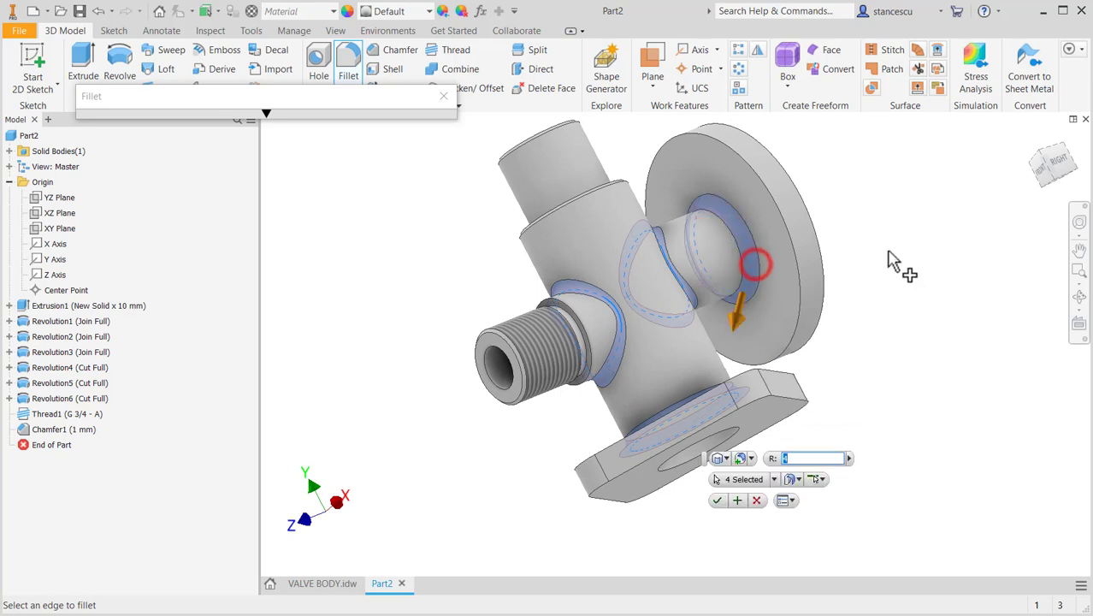
click(717, 500)
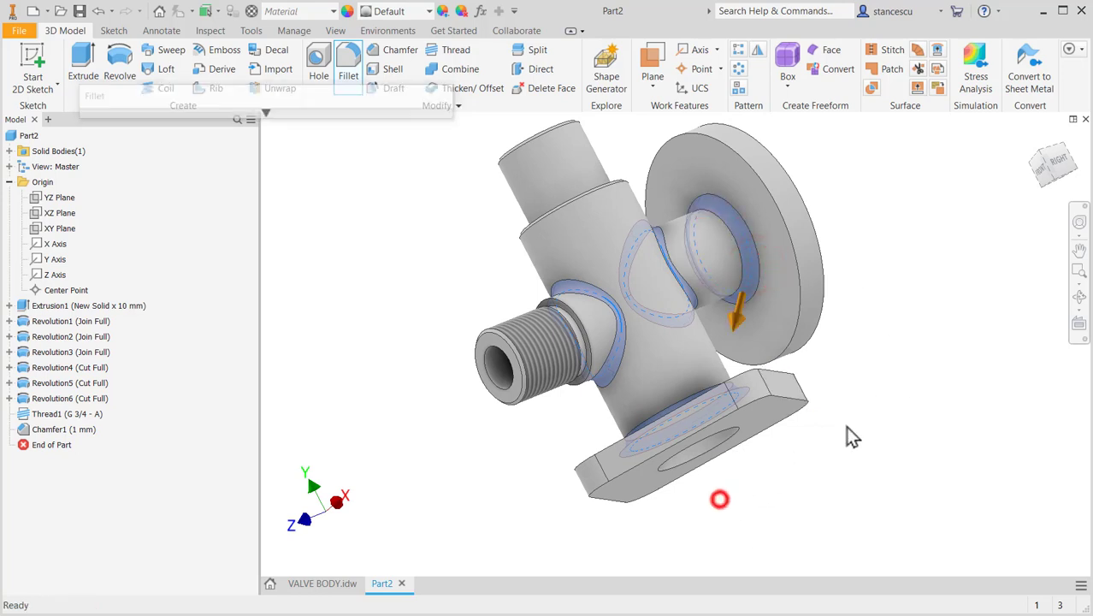
key(F6)
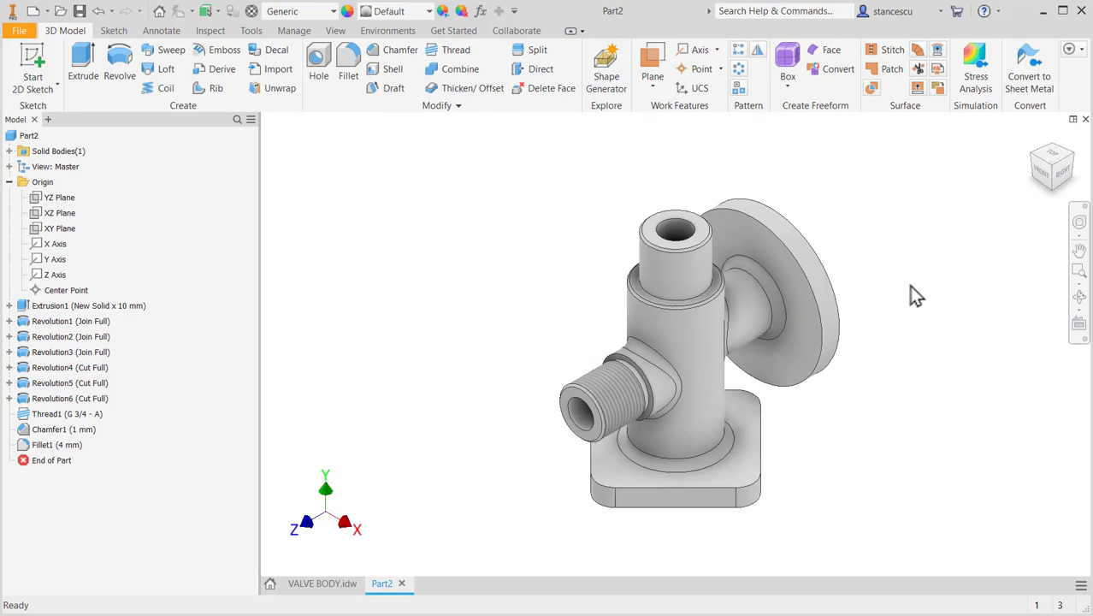
Examine the valve body drawing's isometric and orthographic views for the hole sizes, counts and positions on the base and flange.
click(319, 584)
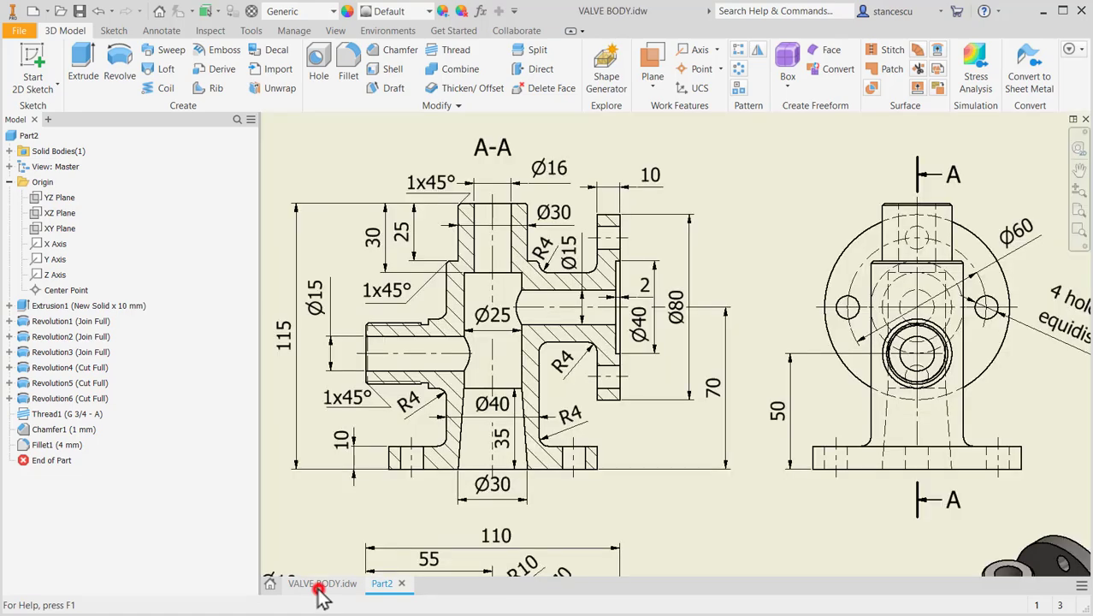
mouse_move(638, 477)
middle_down()
mouse_move(553, 255)
mouse_move(532, 254)
middle_up()
scroll(782, 355, up, 5)
middle_drag(917, 360, 722, 297)
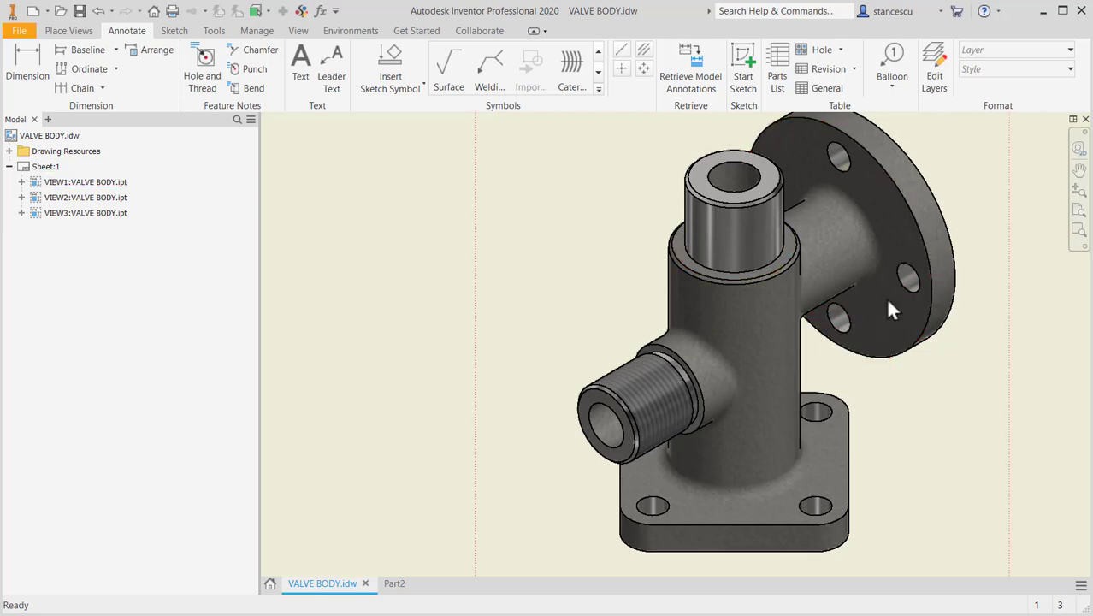
scroll(479, 376, down, 3)
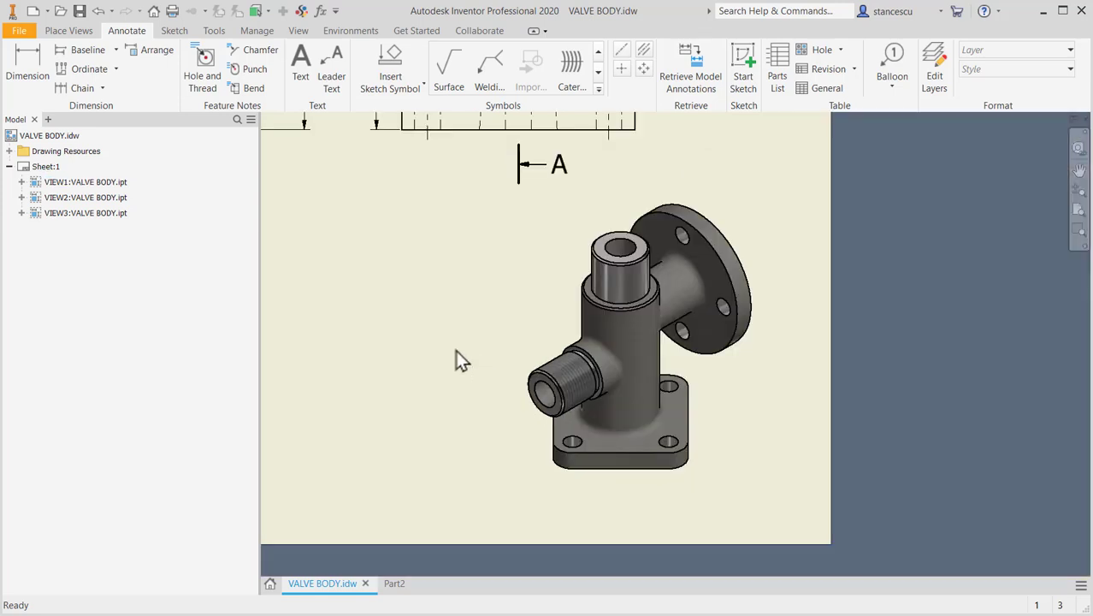
mouse_move(454, 361)
middle_down()
mouse_move(498, 361)
mouse_move(619, 430)
middle_up()
scroll(607, 406, up, 2)
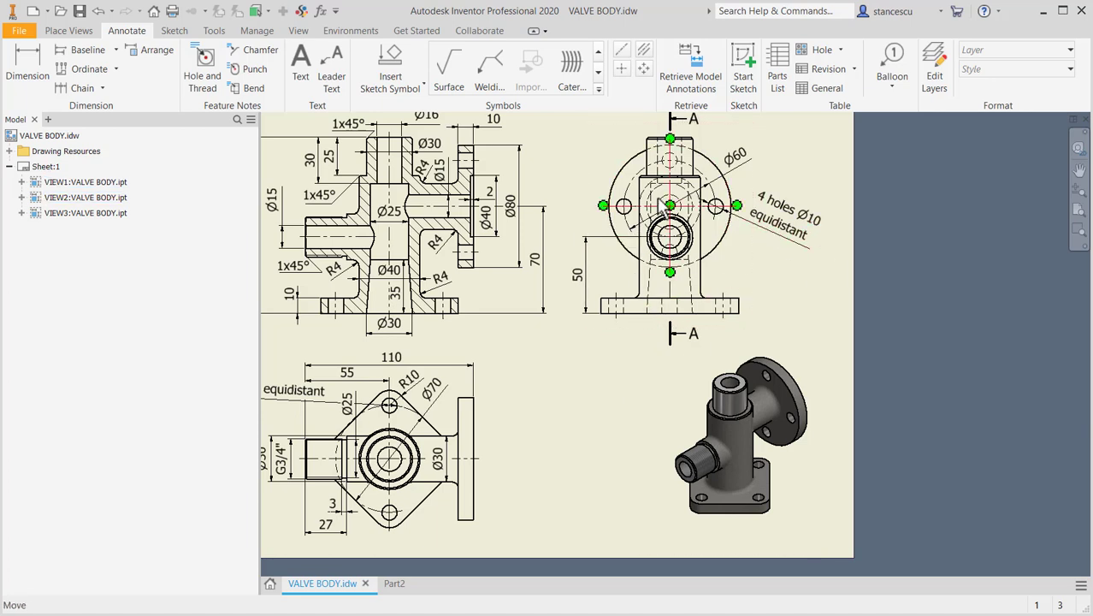
middle_drag(624, 381, 693, 337)
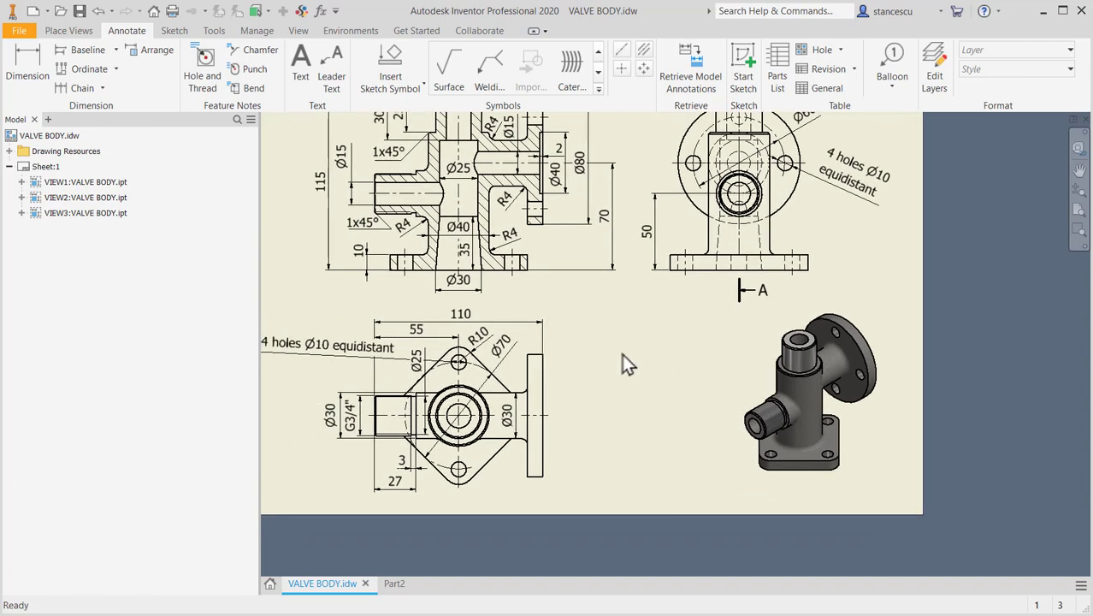
middle_drag(308, 366, 363, 356)
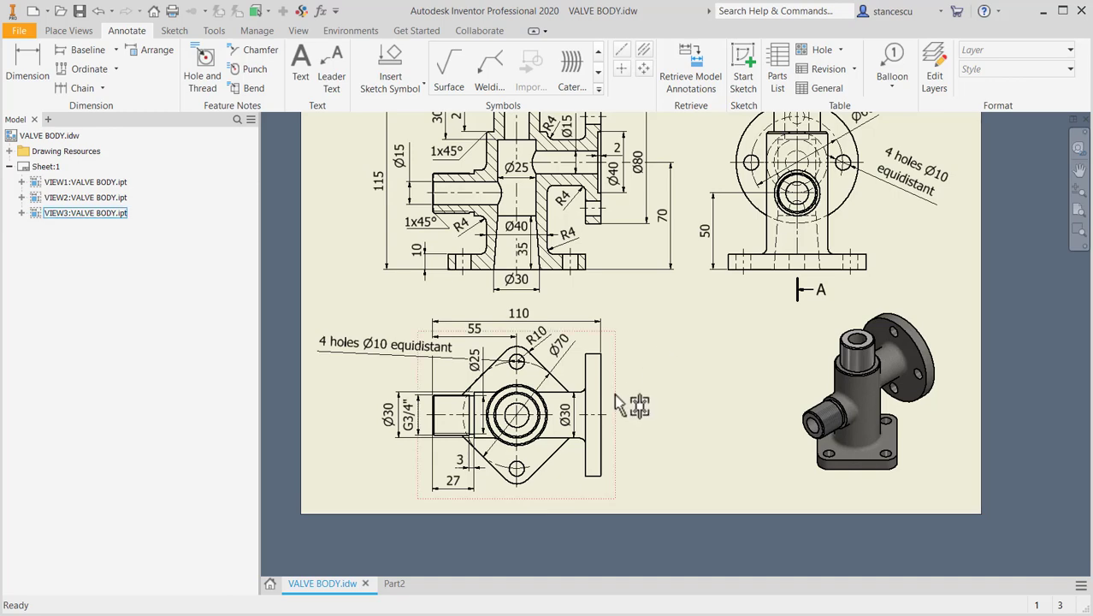
Return to the part, create a sketch on the base's upper face and finish it.
click(392, 584)
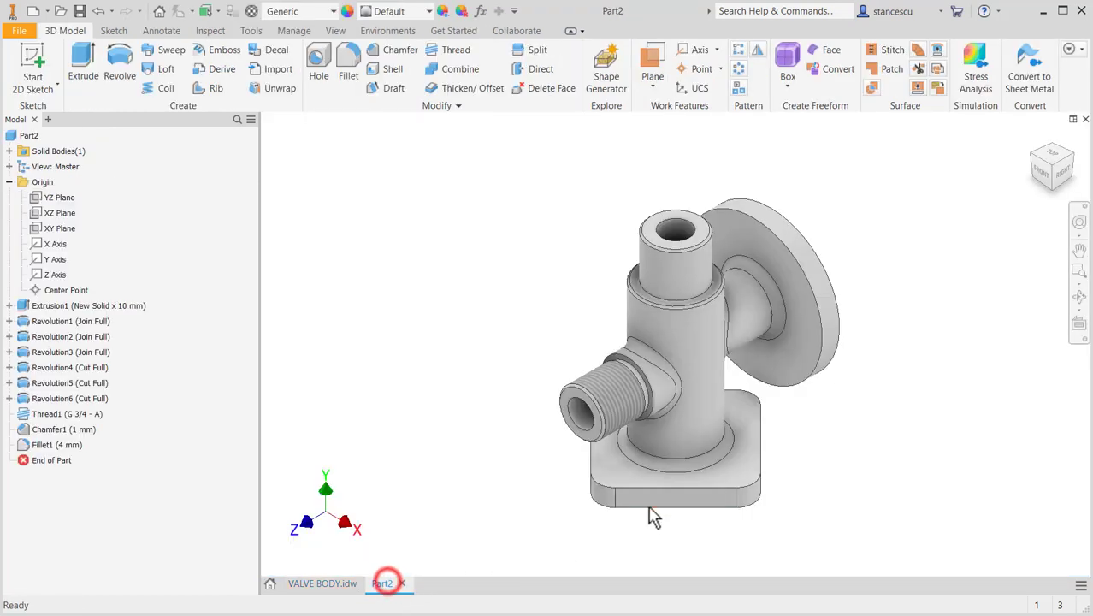
click(729, 478)
click(831, 474)
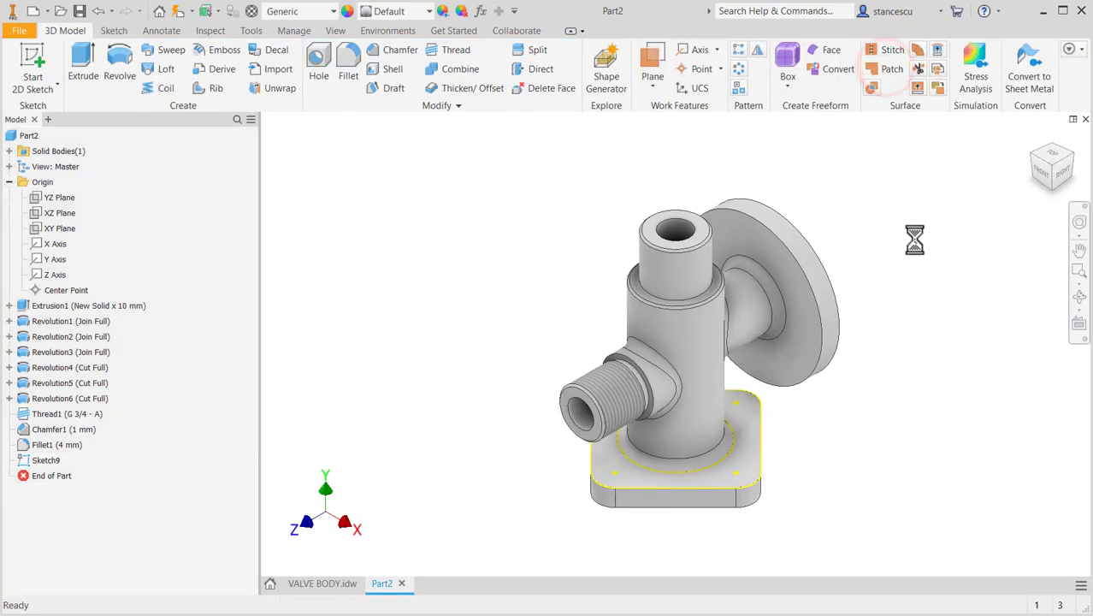
Cut simple 10 mm through-all holes without a seat at the four corner points of the base.
click(313, 67)
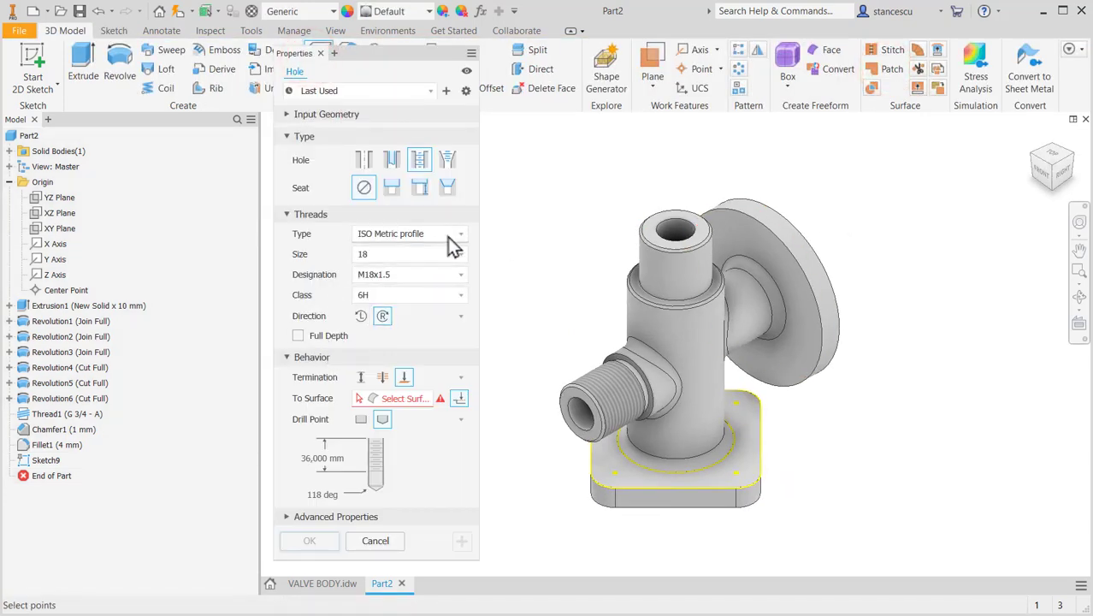
click(362, 161)
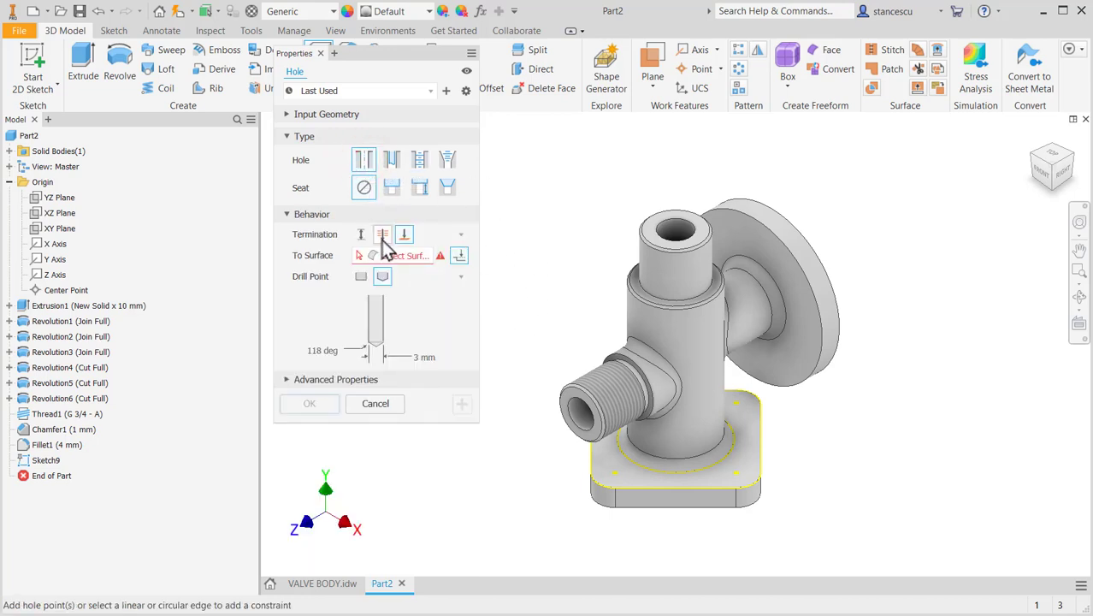
click(382, 236)
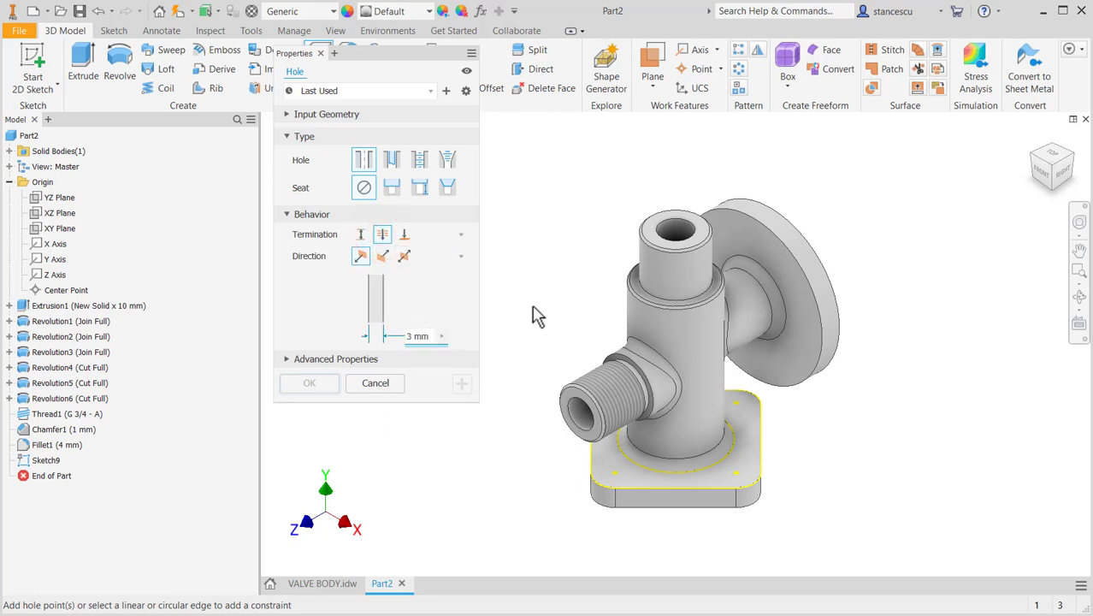
click(614, 477)
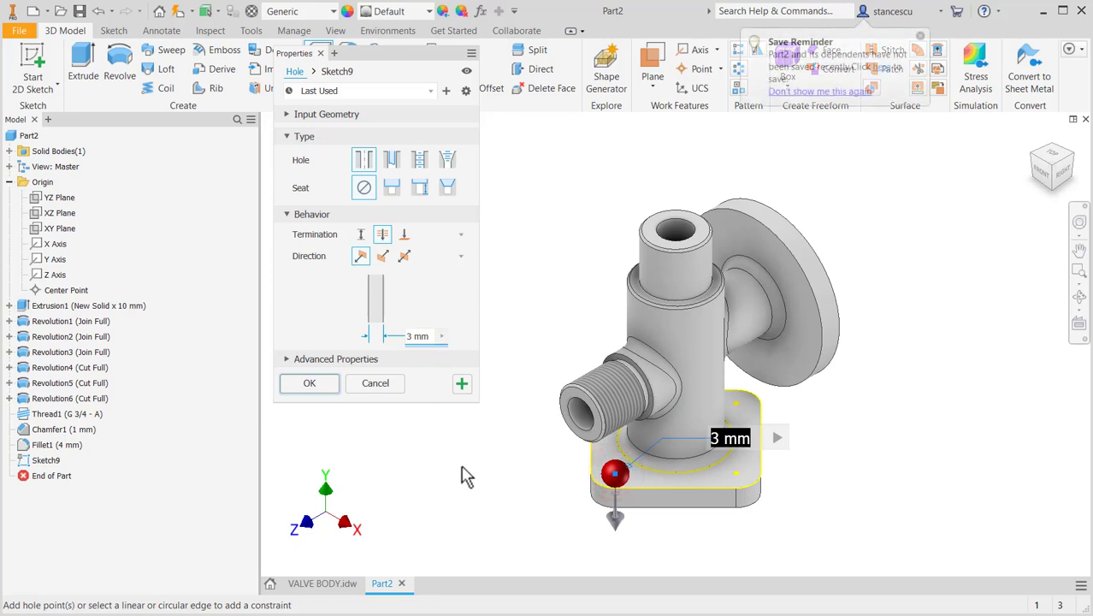
text(10)
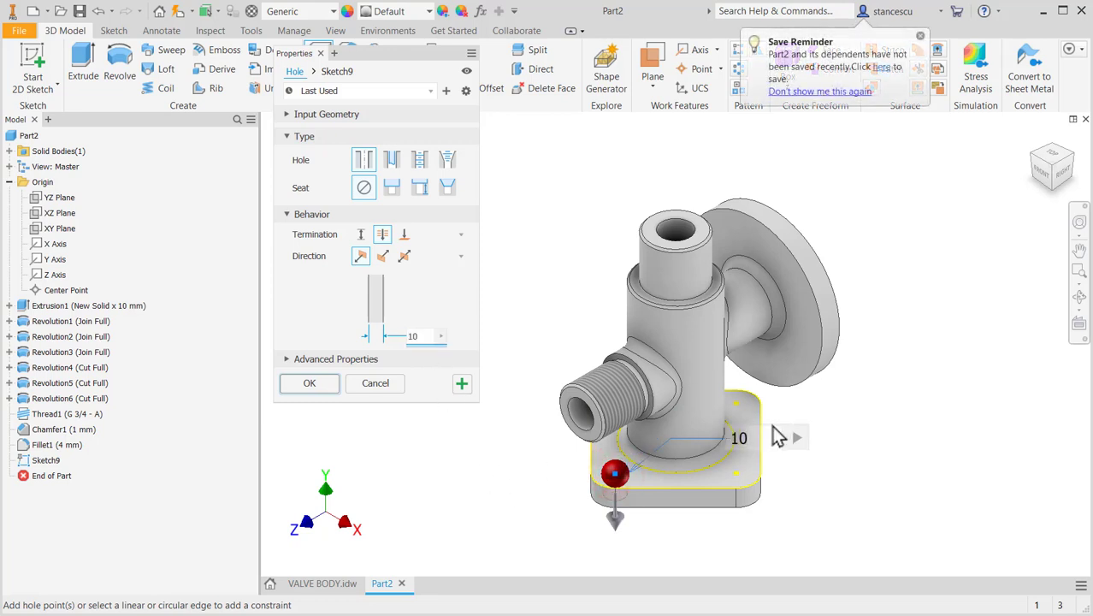
click(737, 475)
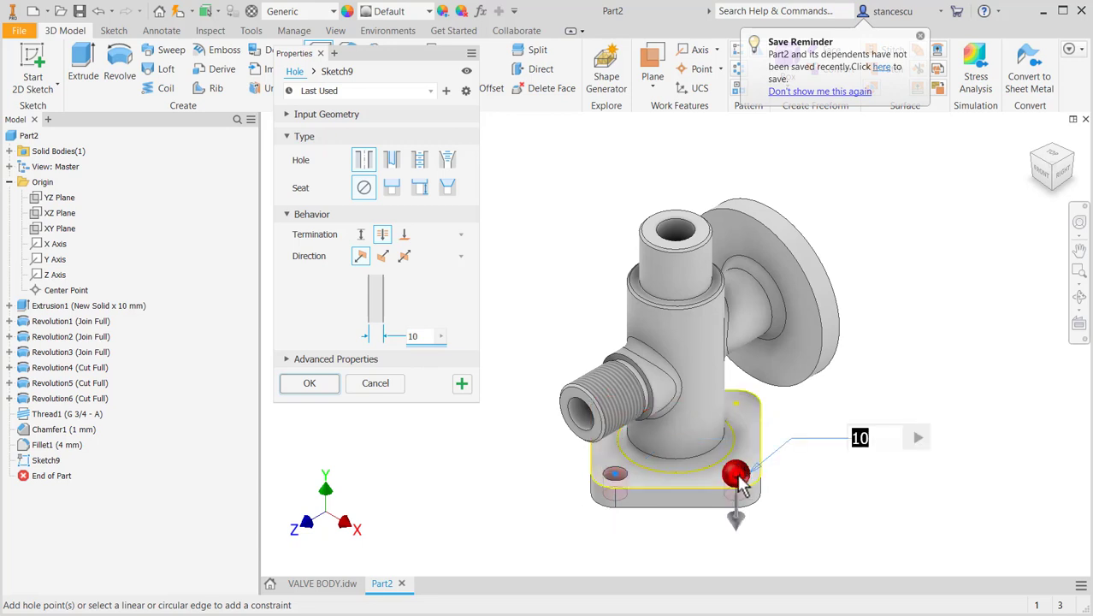
click(742, 409)
shift+middle_drag(501, 495, 544, 498)
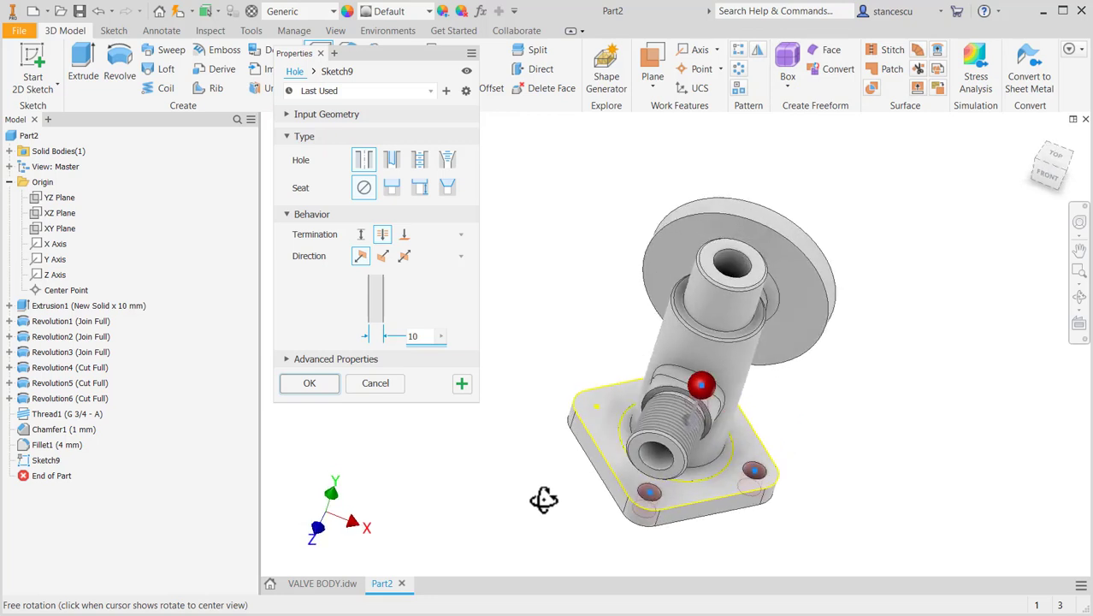
click(596, 409)
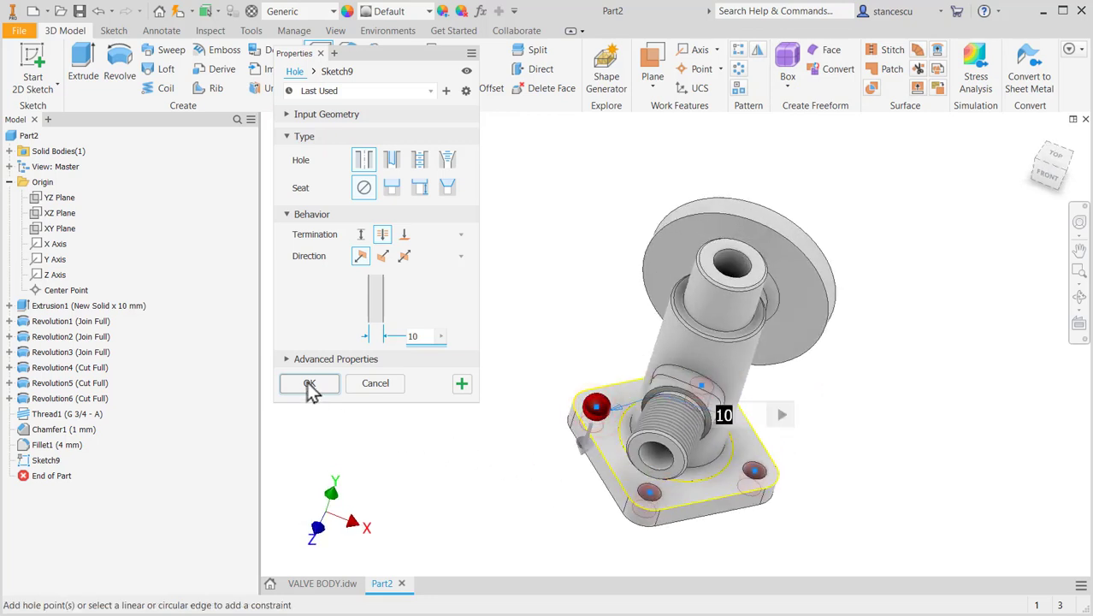
click(309, 383)
Start a sketch on the round flange's outer ring face and place a point about 28 mm above the flange's centre.
shift+middle_drag(488, 410, 549, 368)
click(733, 338)
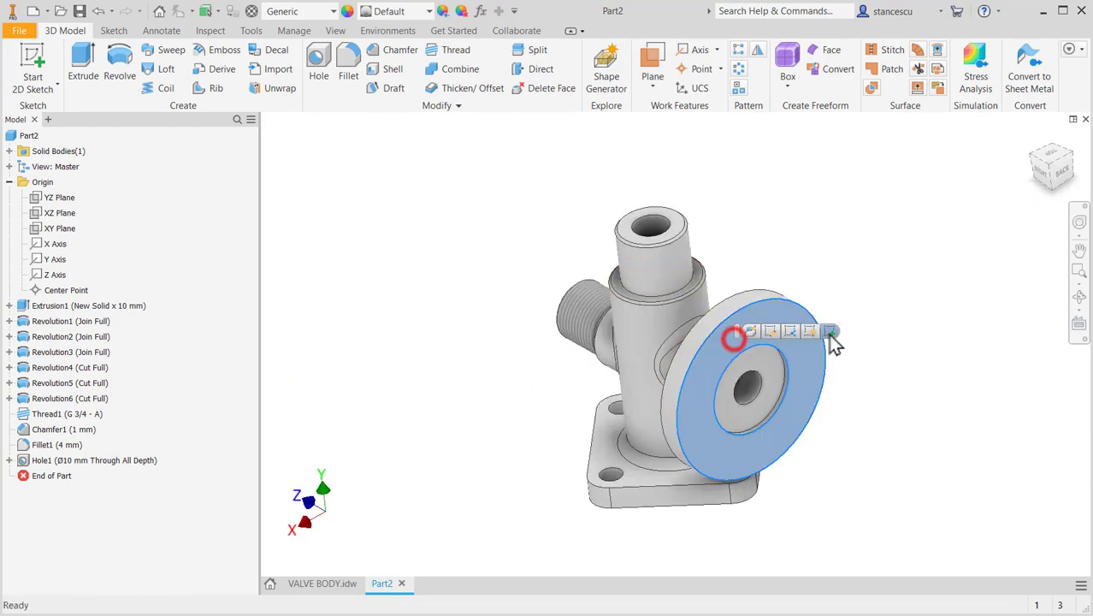
click(830, 332)
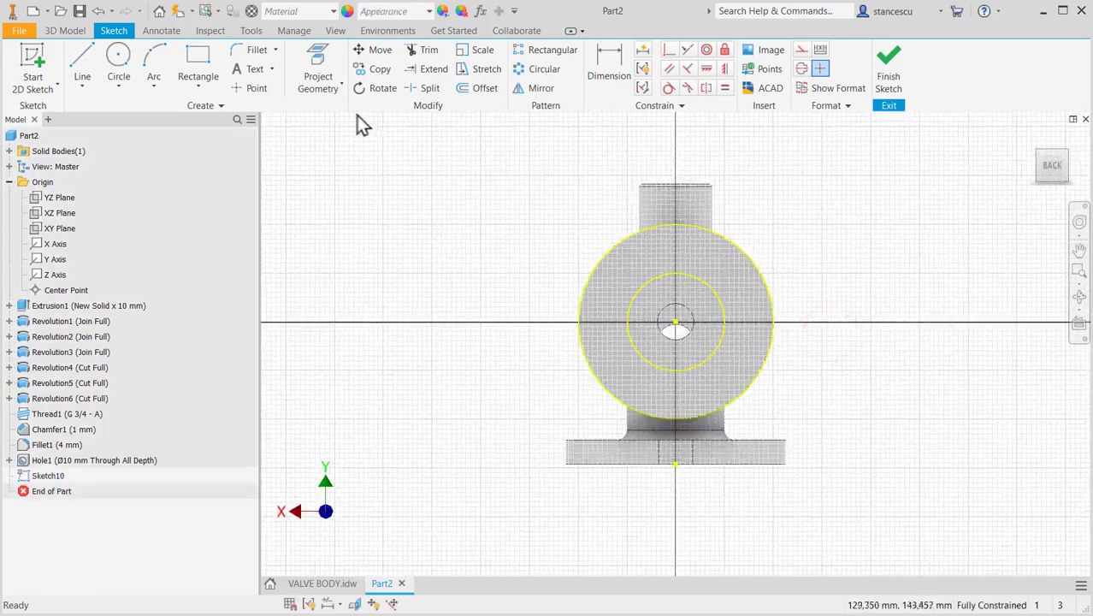
click(249, 88)
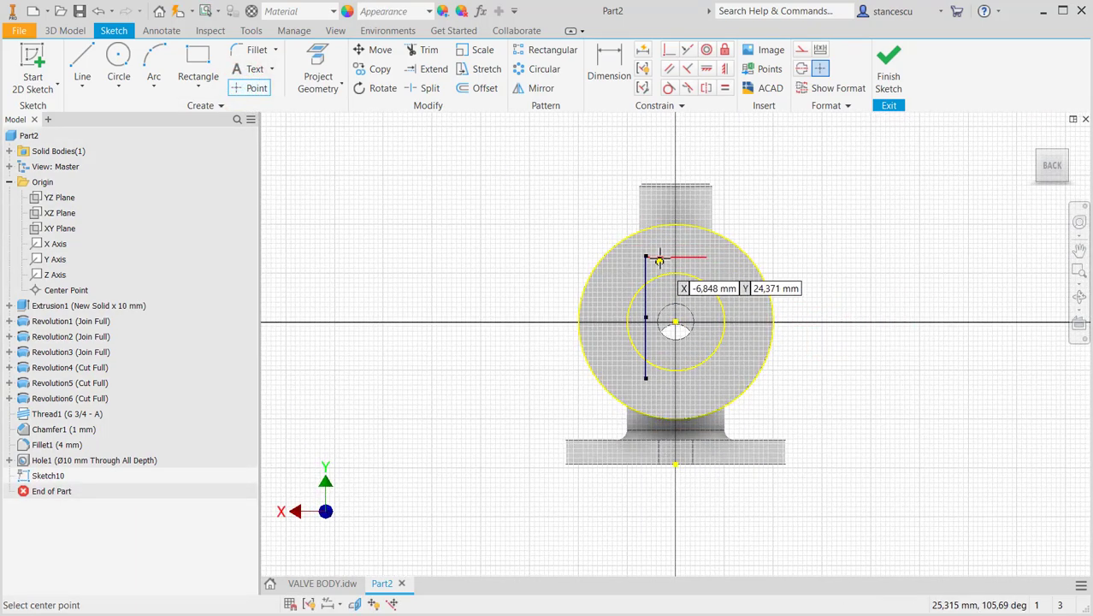
scroll(656, 253, up, 5)
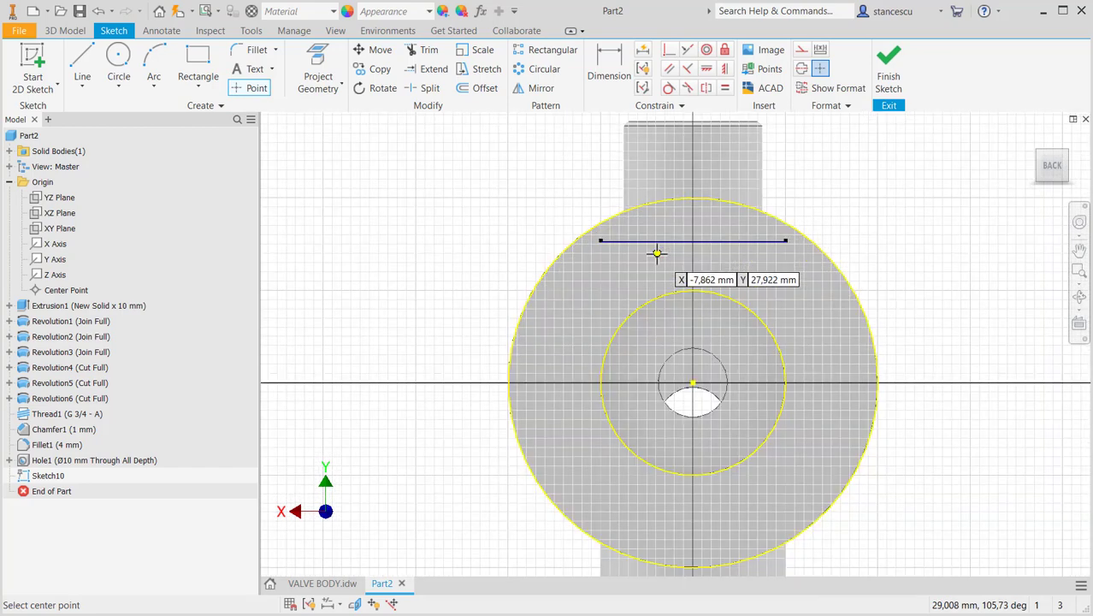
click(700, 252)
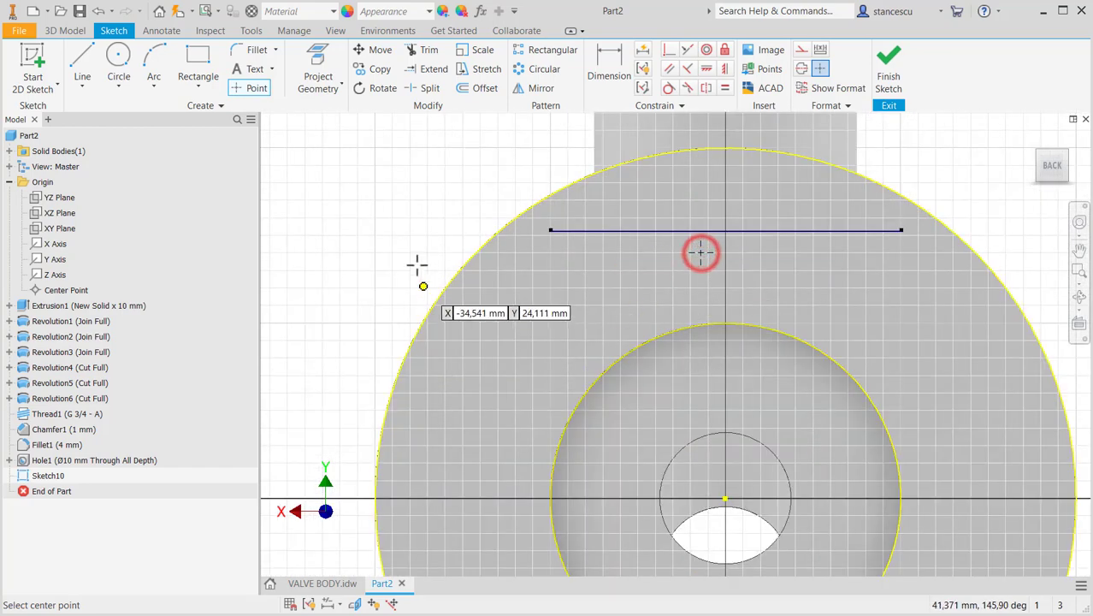
Align the sketch point vertically with the flange's centre.
click(724, 68)
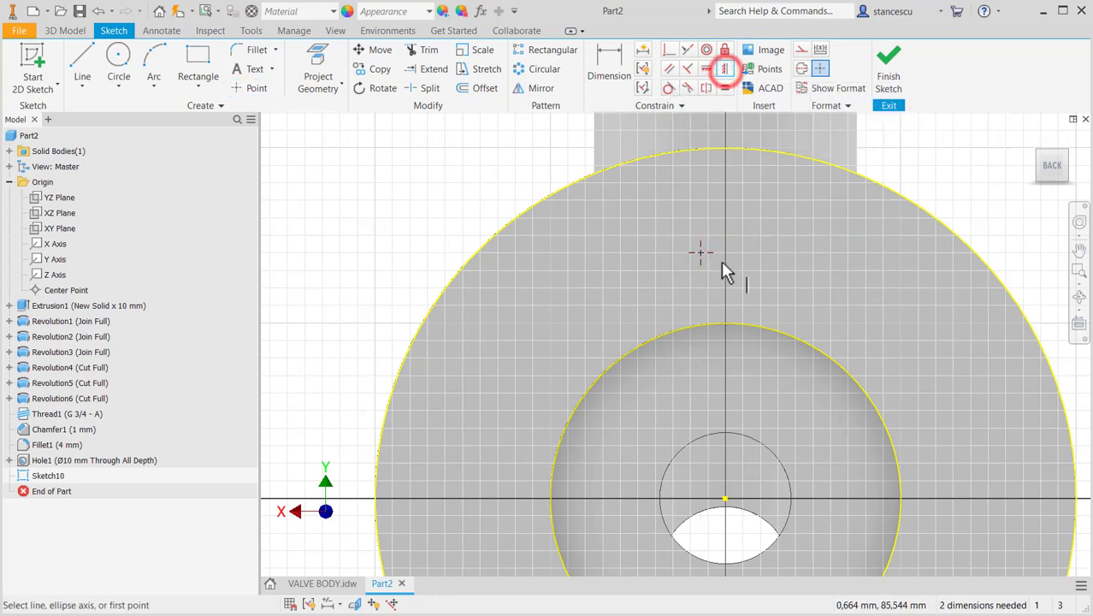
click(701, 250)
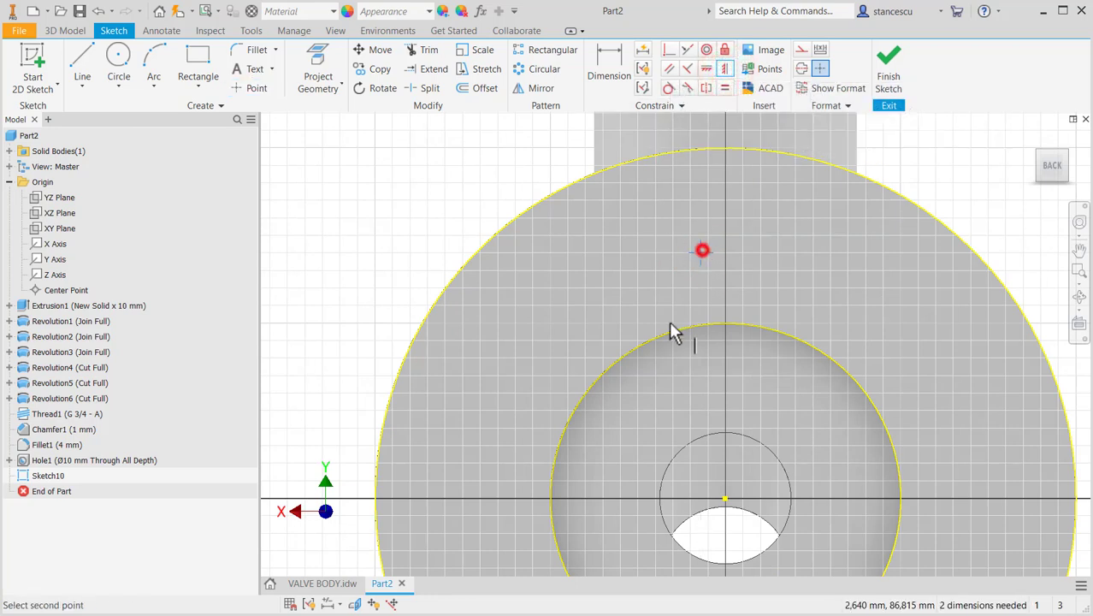
click(724, 497)
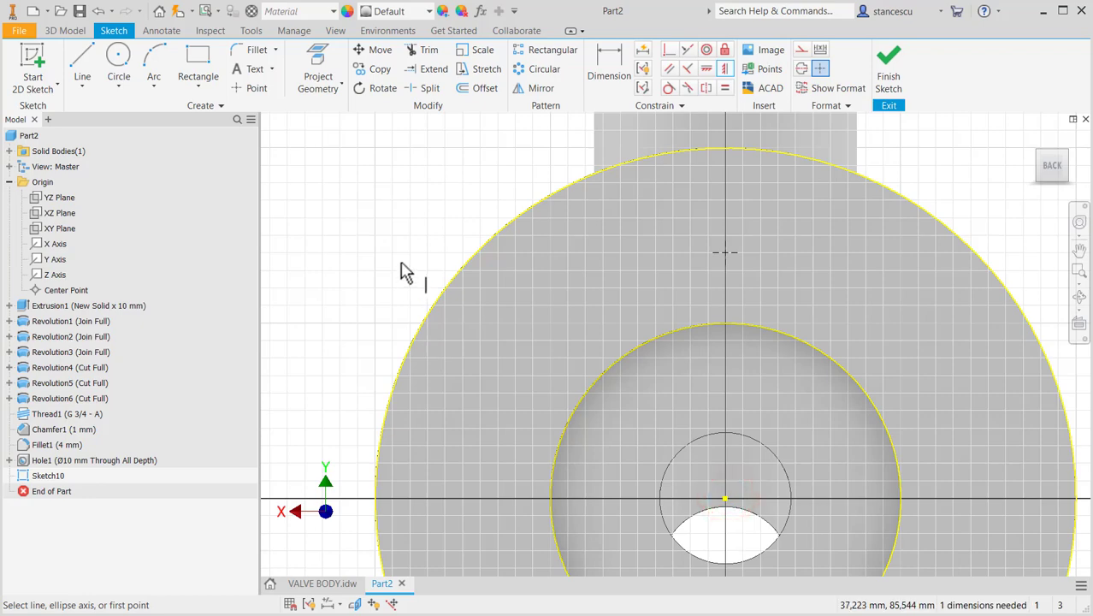
Check the flange's hole circle on the drawing, dimension the point 60/2 mm from the flange's centre, and finish the sketch.
click(322, 583)
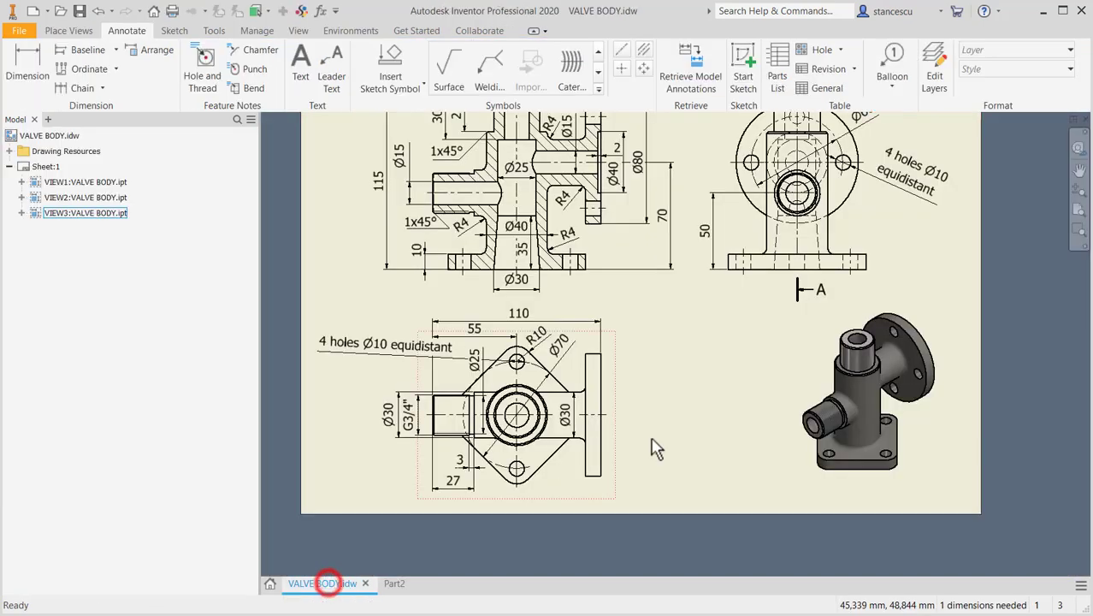
middle_drag(827, 265, 825, 388)
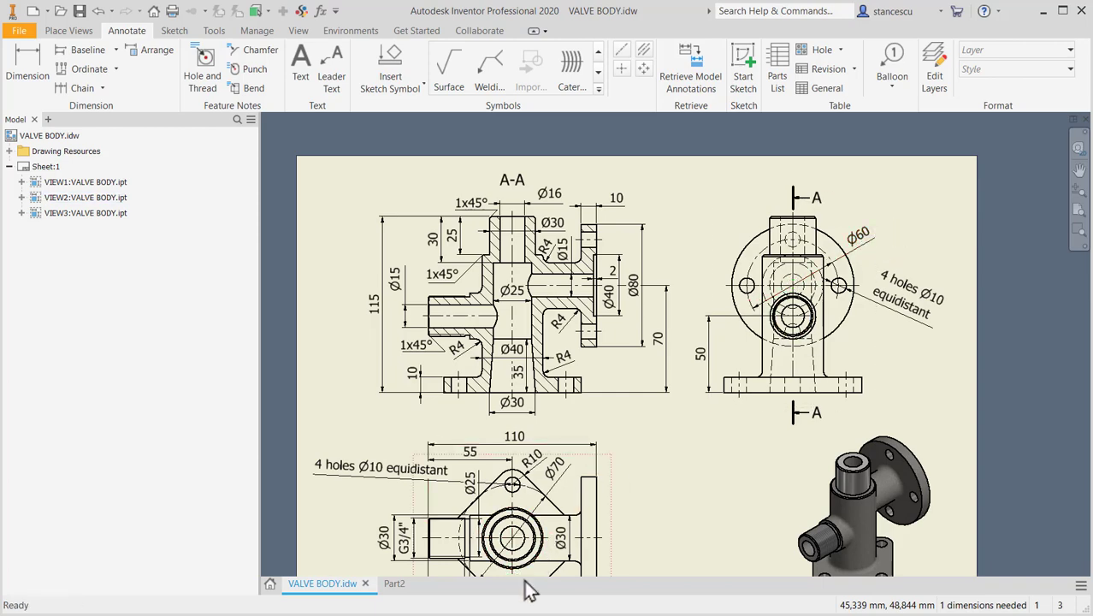
click(396, 585)
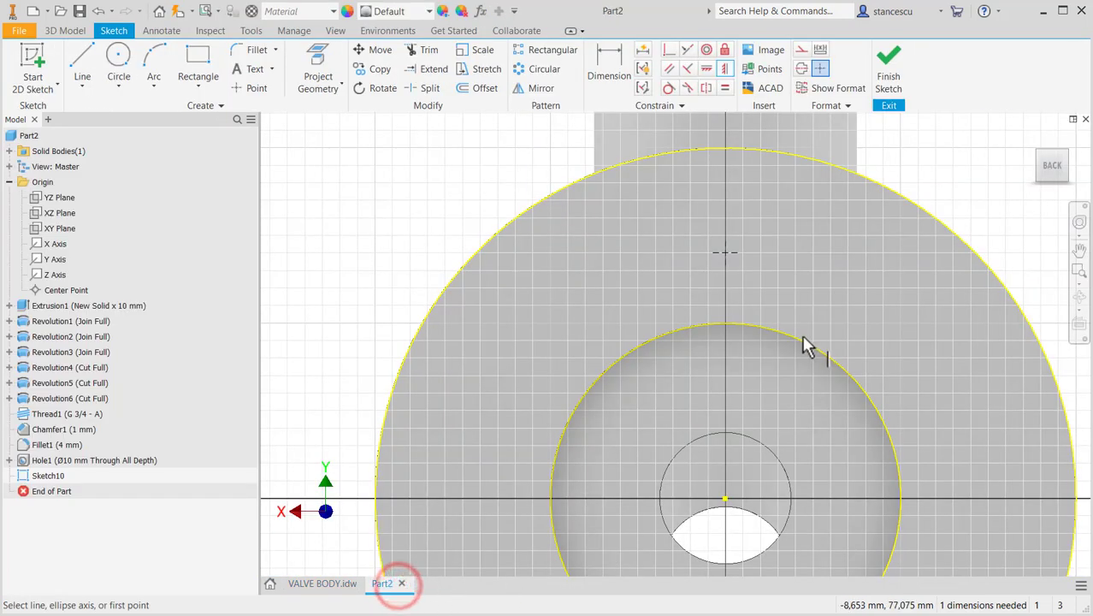
click(617, 59)
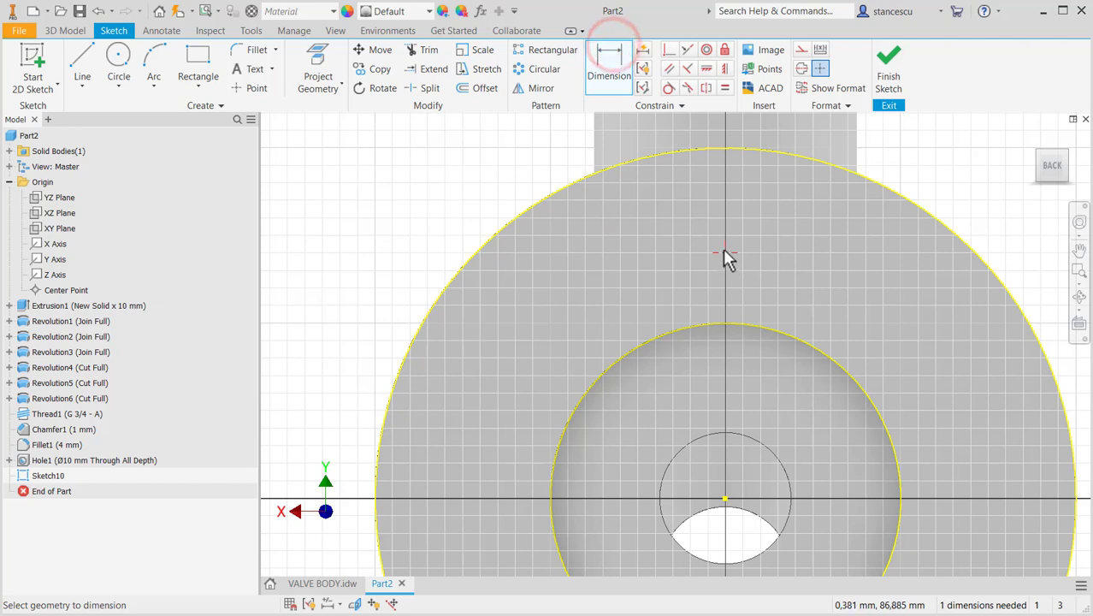
click(724, 251)
click(724, 499)
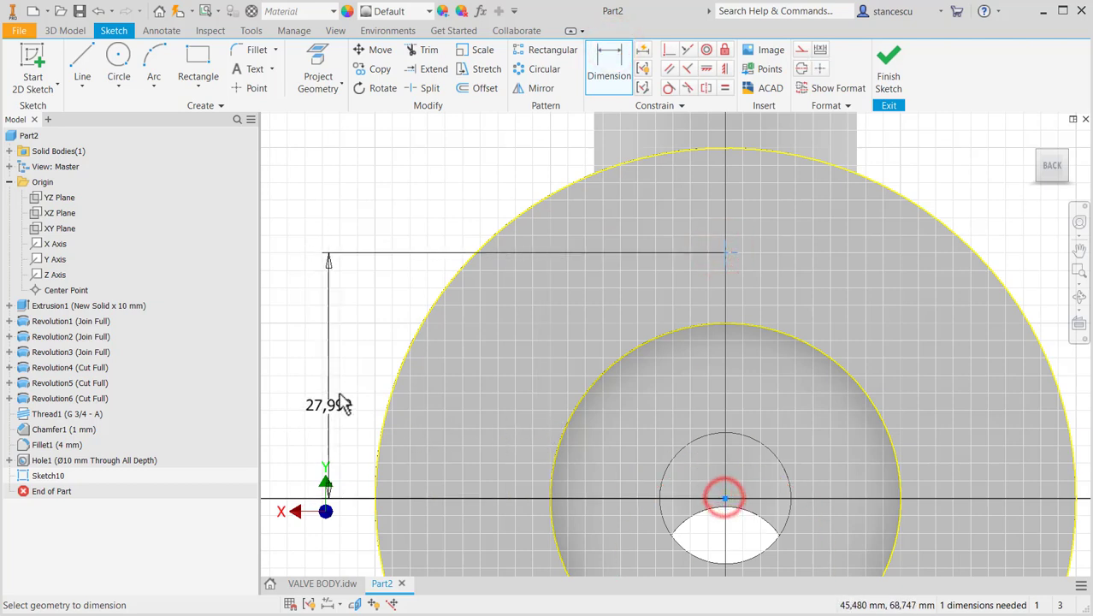
click(339, 360)
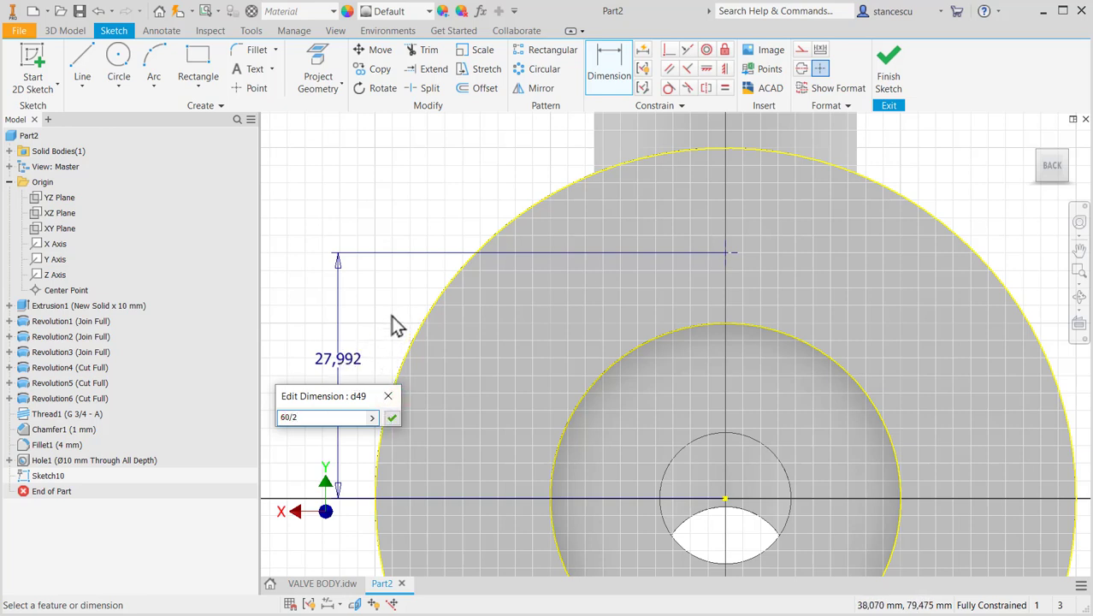
key(Return)
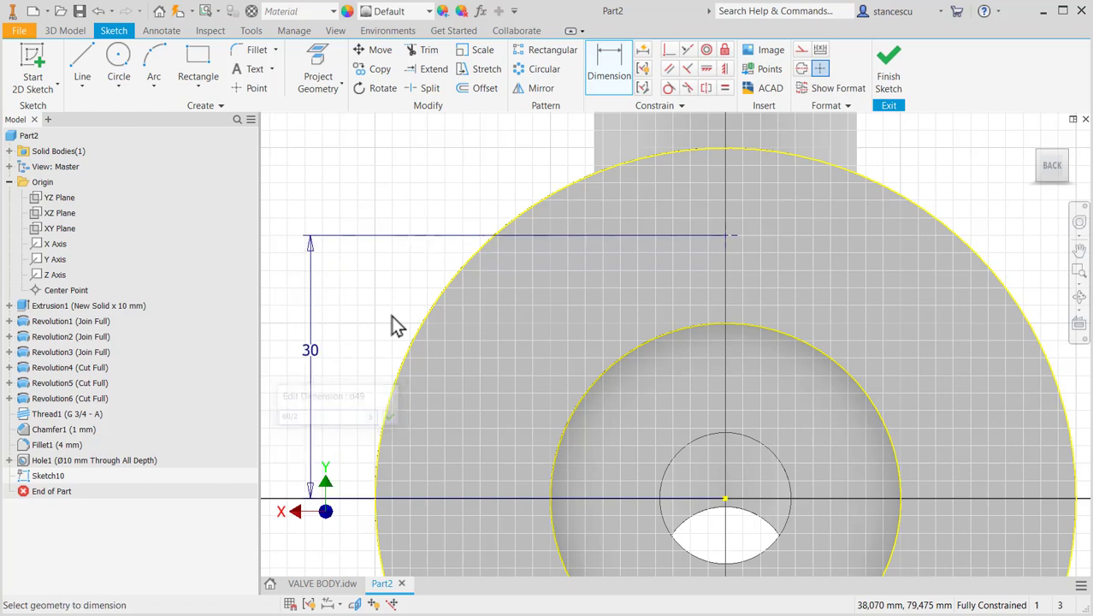
click(888, 71)
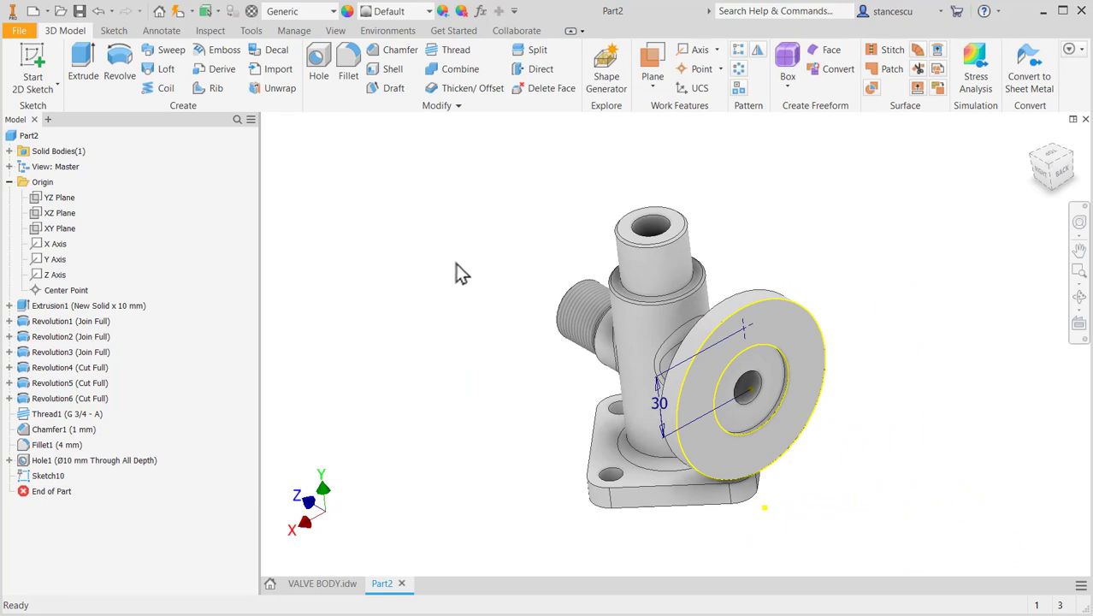
Cut a simple 10 mm hole without a seat at the flange's sketch point, terminating it at the flange's rear face.
click(319, 60)
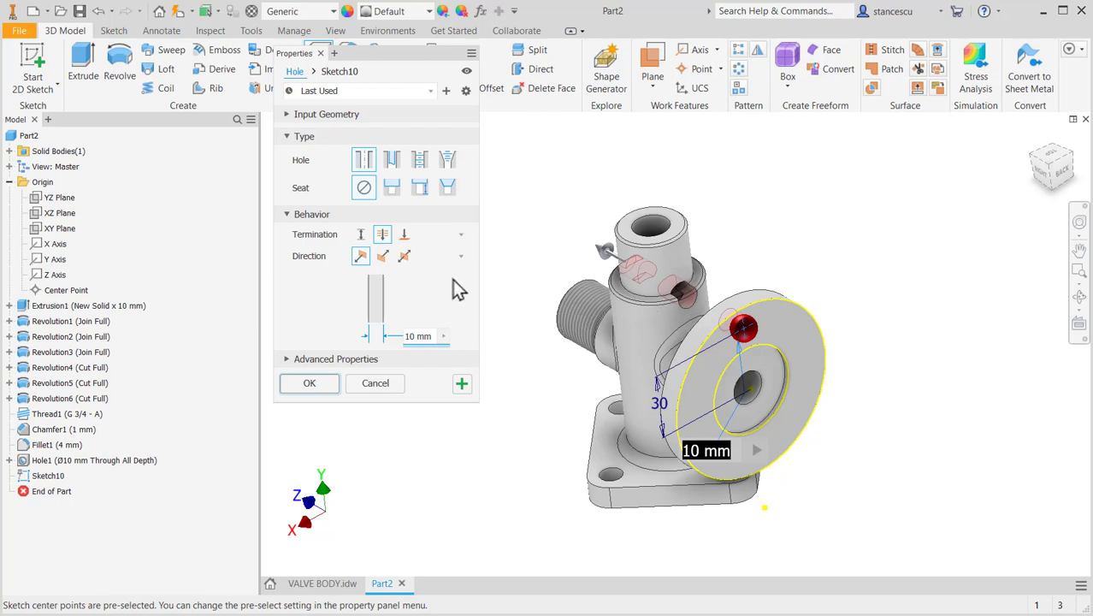
click(403, 234)
shift+middle_drag(480, 365, 581, 403)
click(791, 376)
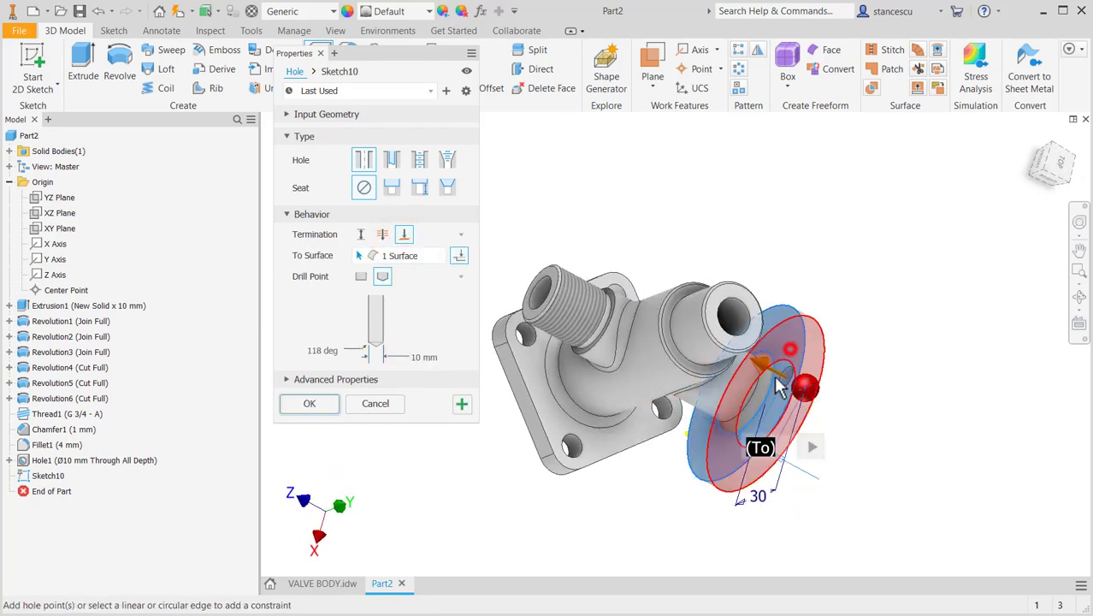
shift+middle_drag(615, 481, 556, 437)
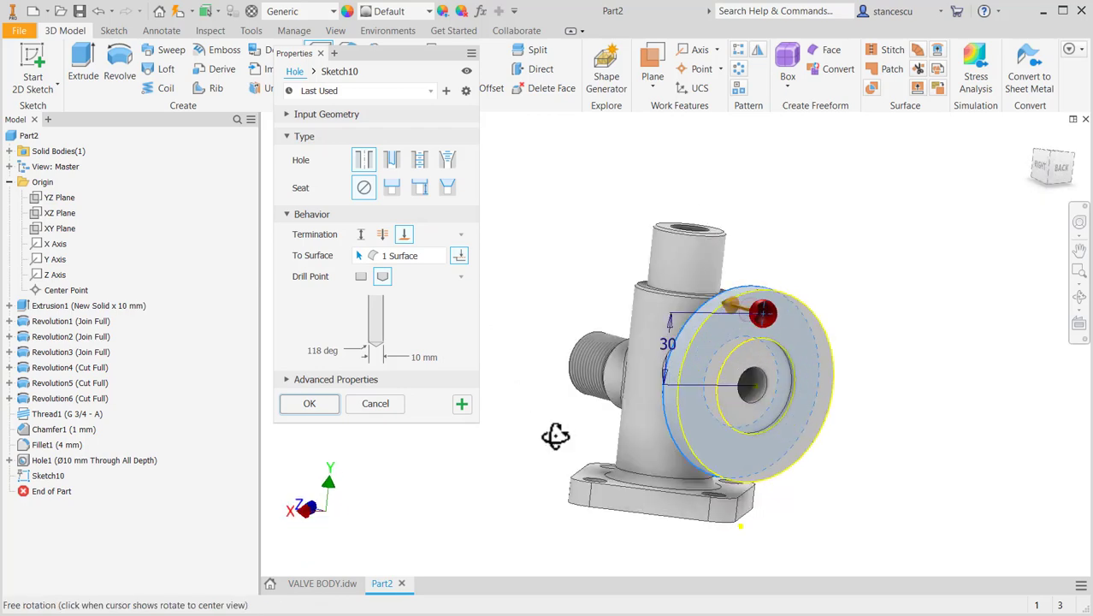
click(310, 405)
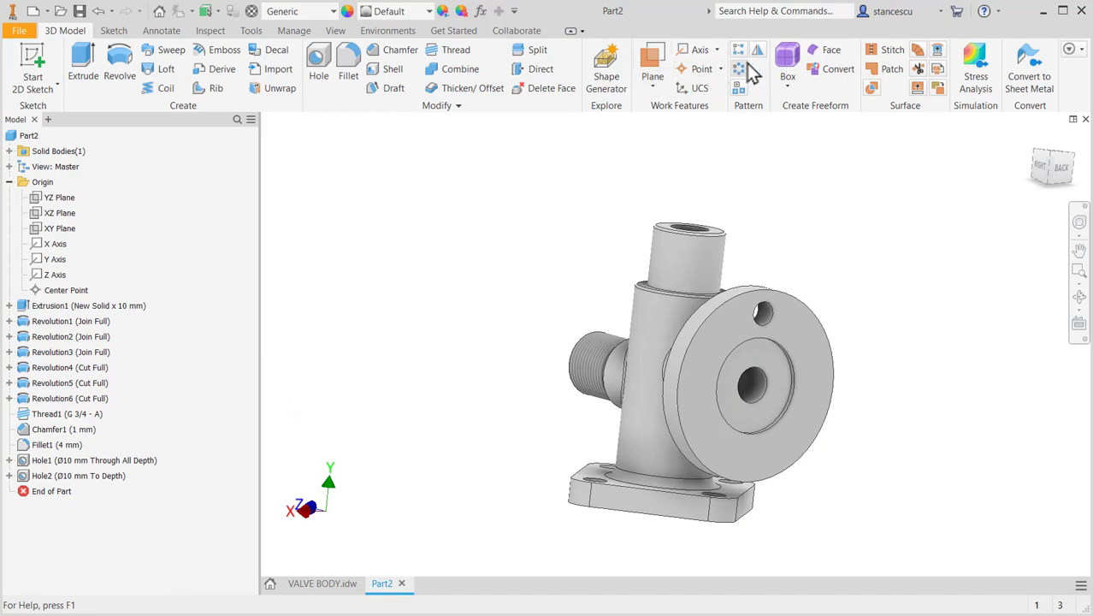
Pattern the flange hole circularly about the flange's axis with 4 occurrences over 360 deg.
key(F6)
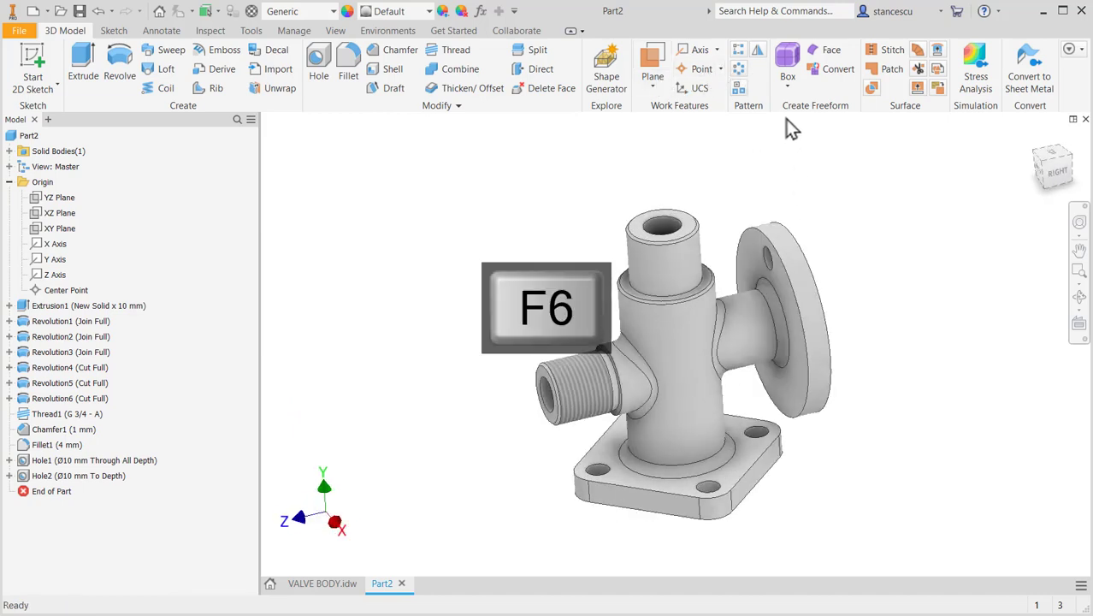
click(1069, 155)
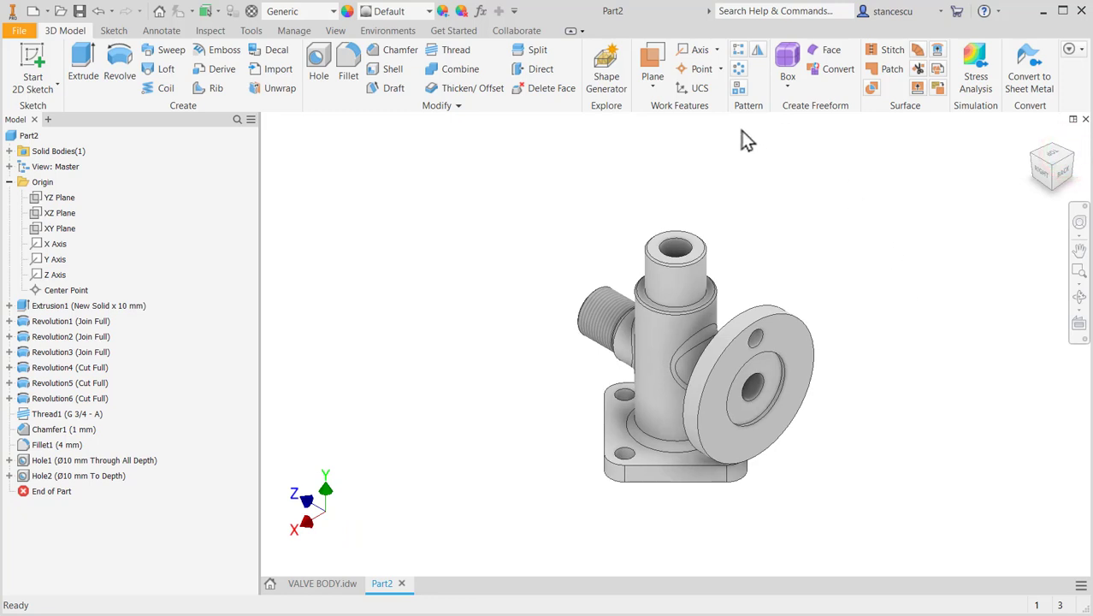
click(737, 70)
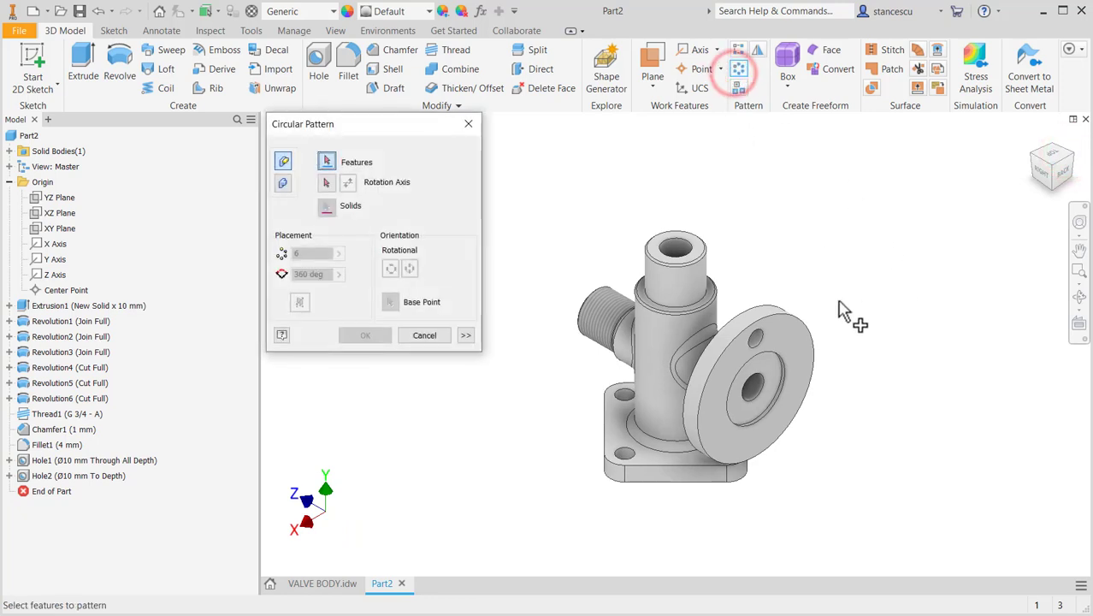
click(757, 337)
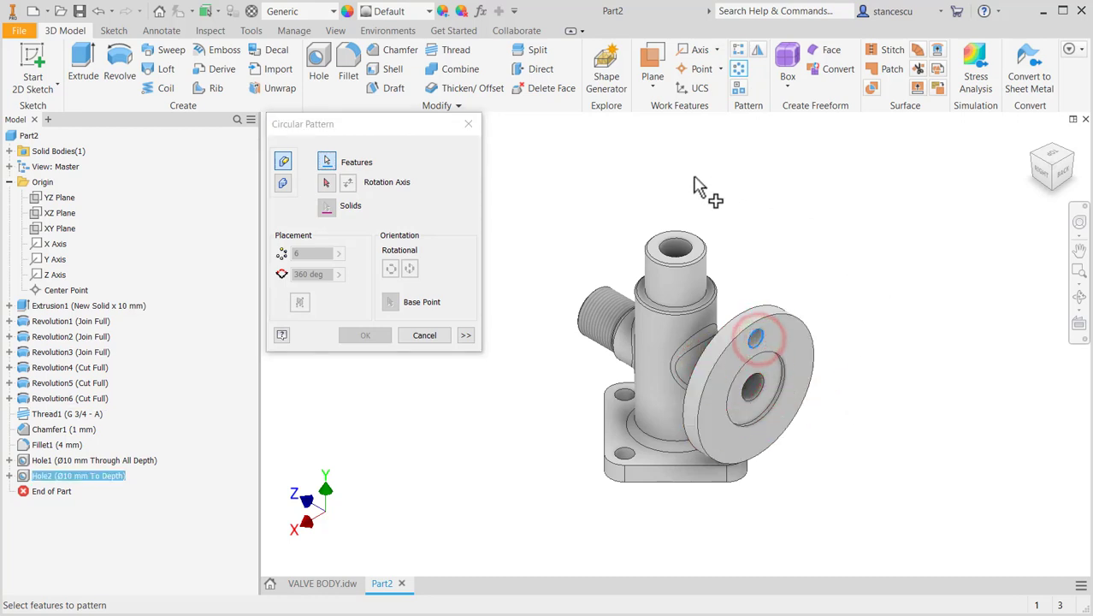
click(328, 183)
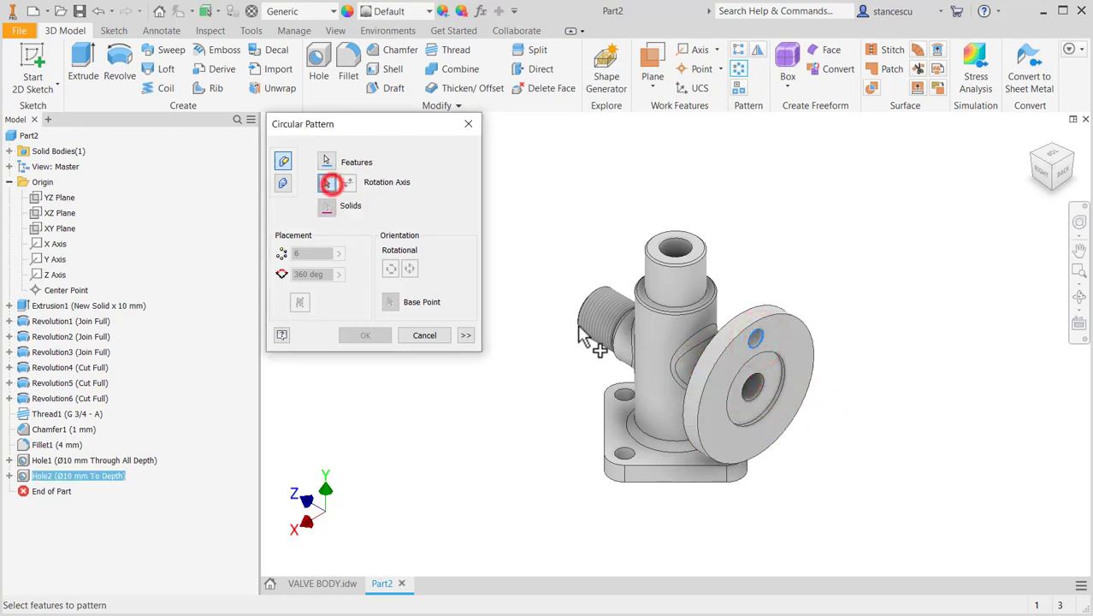
click(741, 319)
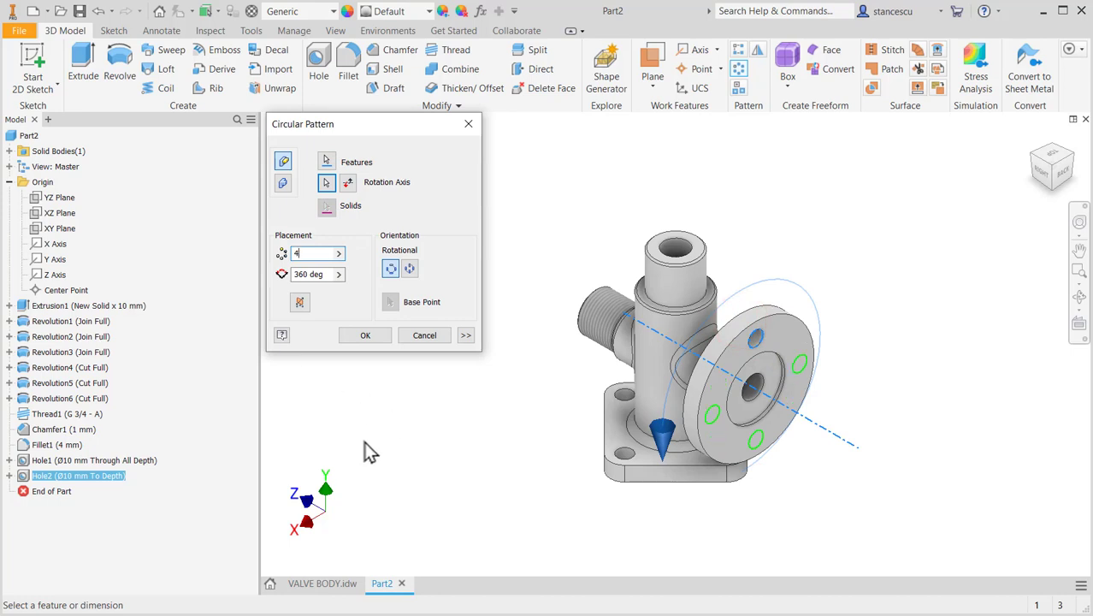
click(363, 337)
Assign the Steel, Carbon material to the valve body and give the part the Steel - Cast appearance.
scroll(854, 411, down, 3)
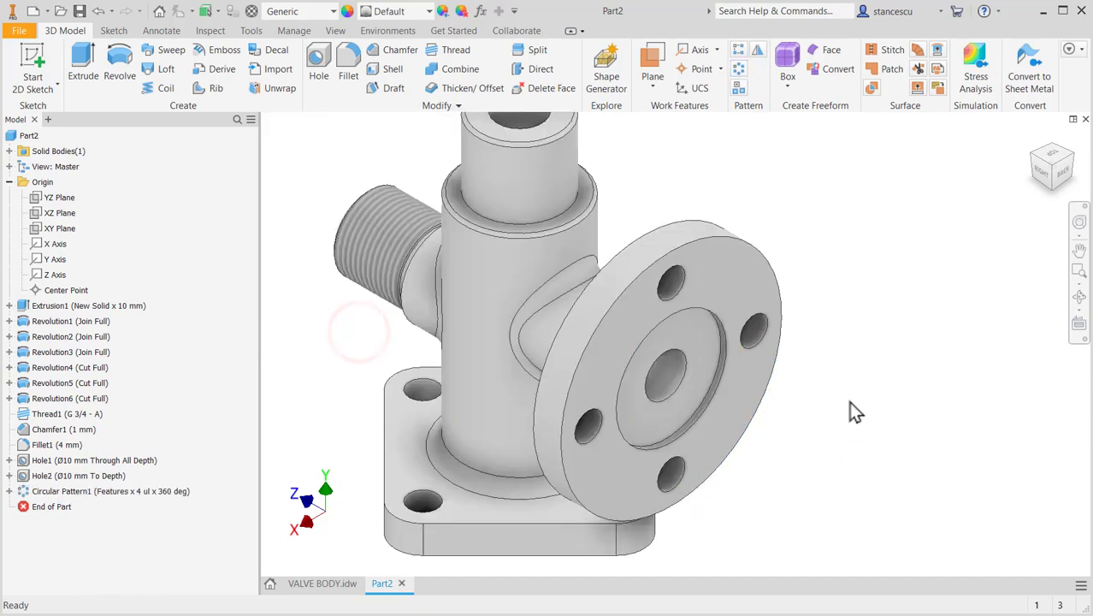
middle_drag(853, 410, 881, 398)
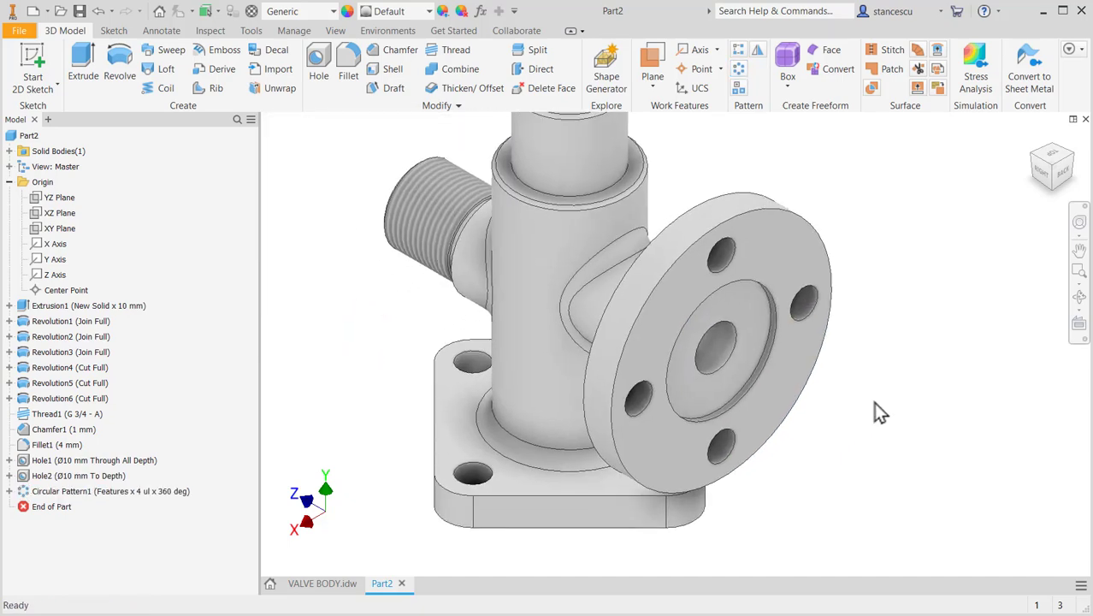
key(F6)
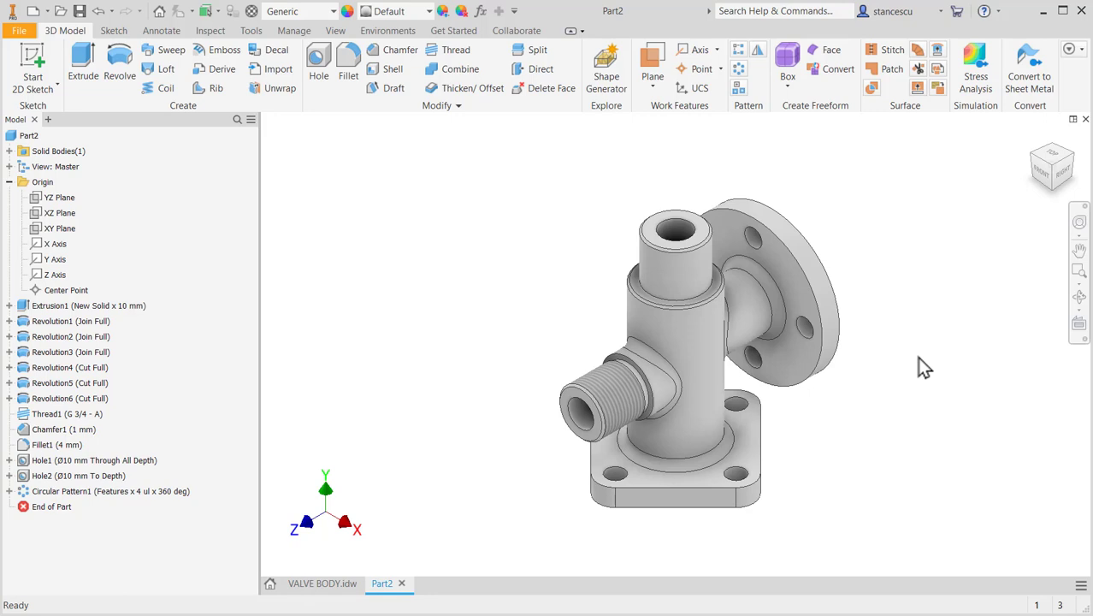
key(F6)
click(333, 11)
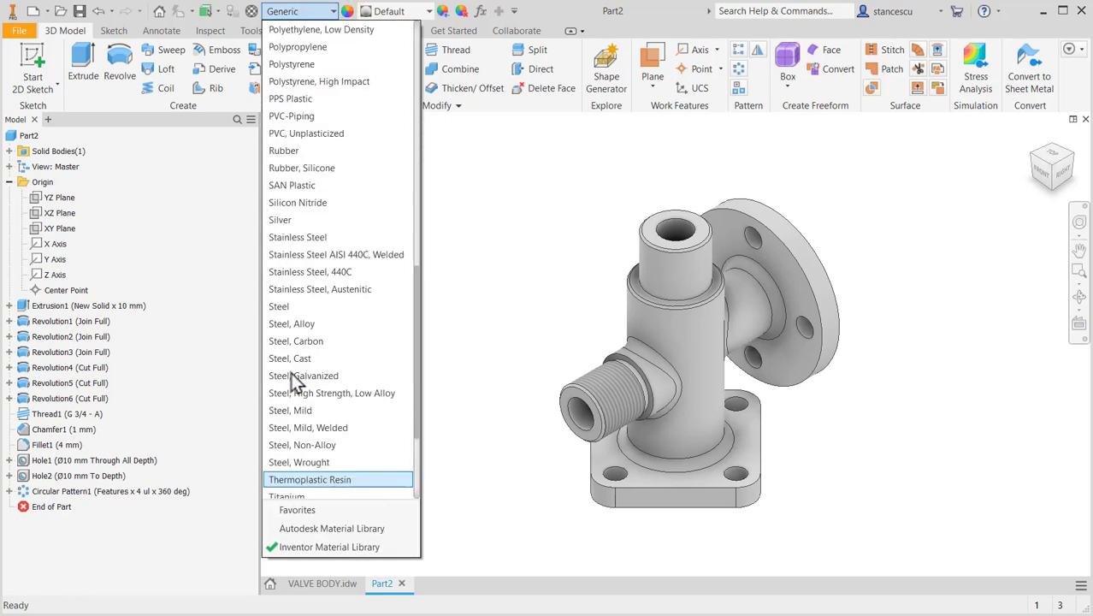
click(303, 340)
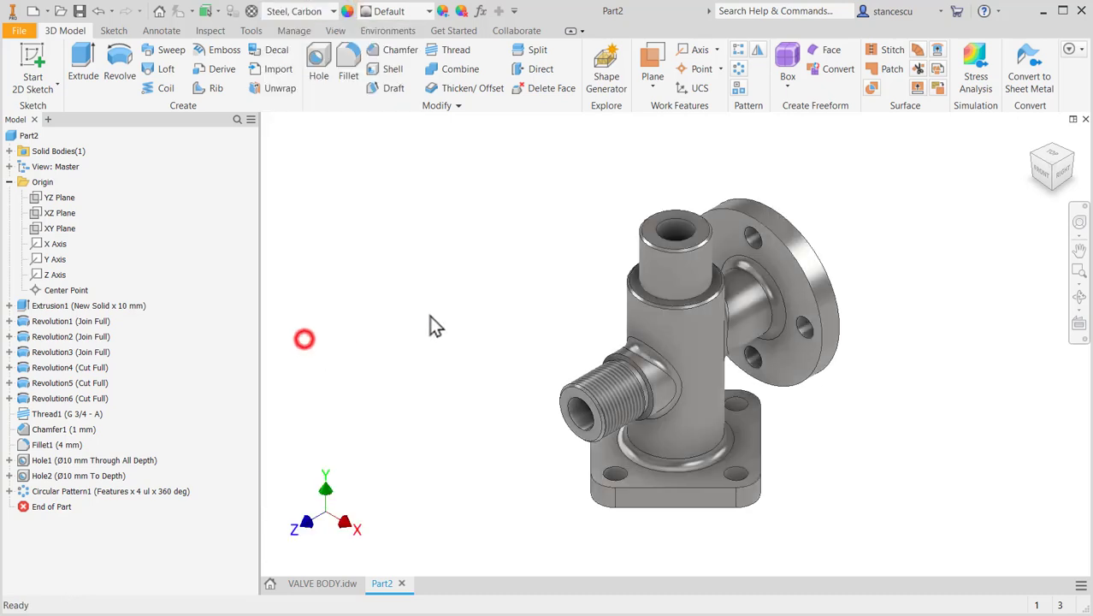
click(402, 11)
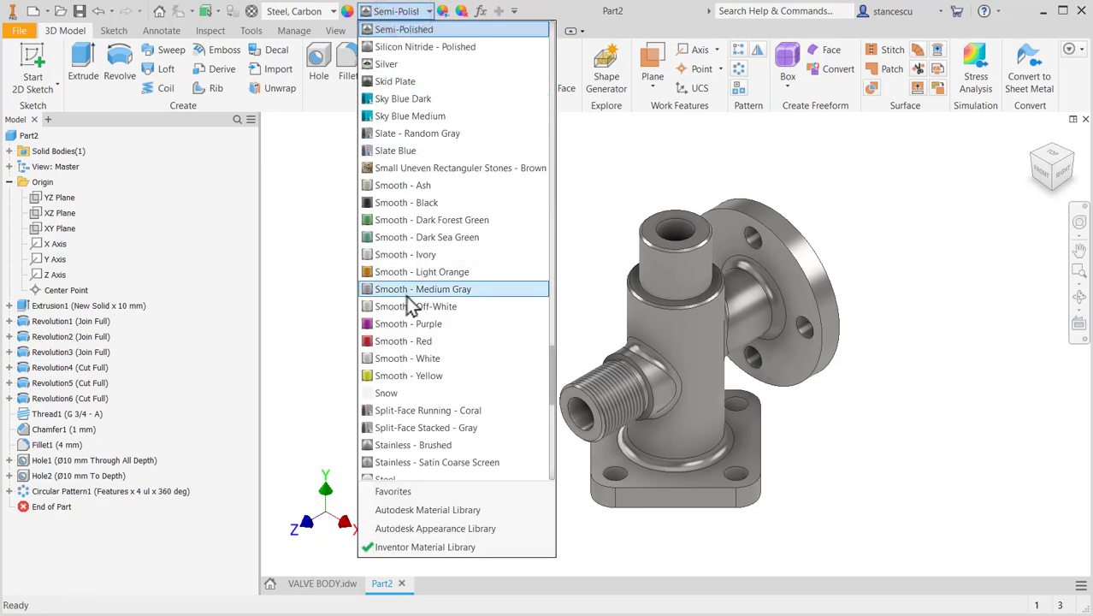
scroll(412, 318, down, 1)
click(416, 444)
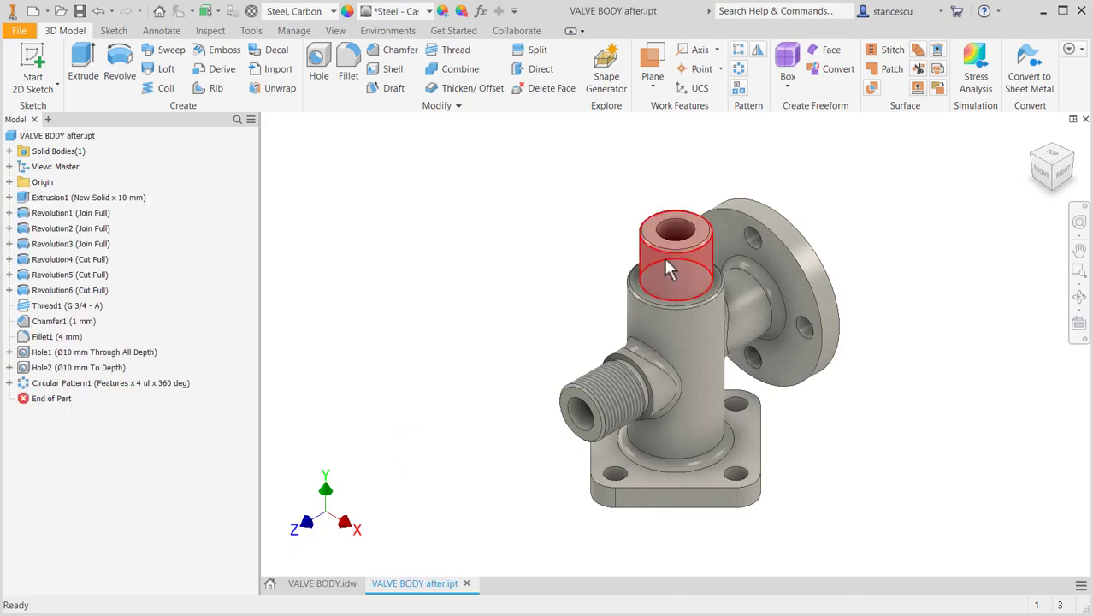
Apply the Steel - Polished appearance to the upper neck, thread shoulder, base underside, flange front face and recess wall, main bore, and ring at the neck's foot.
click(670, 267)
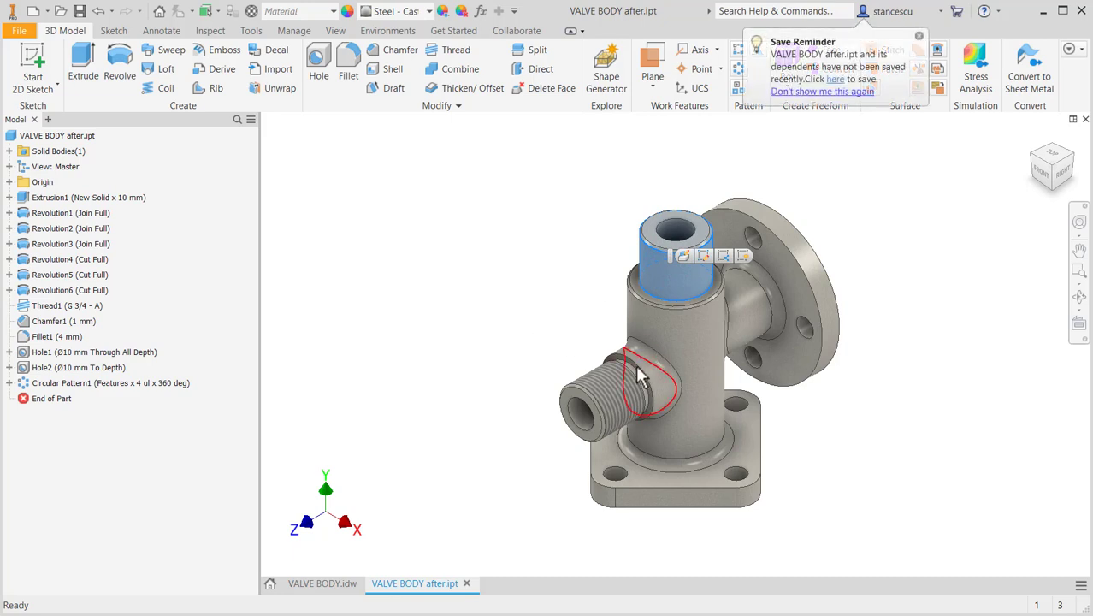
scroll(635, 414, down, 5)
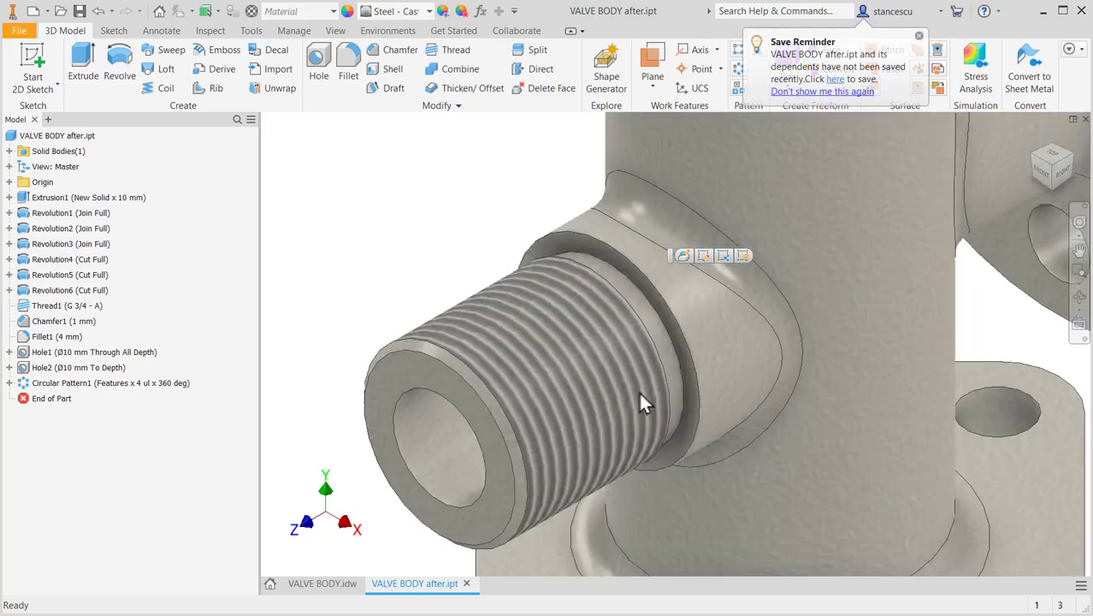
click(692, 398)
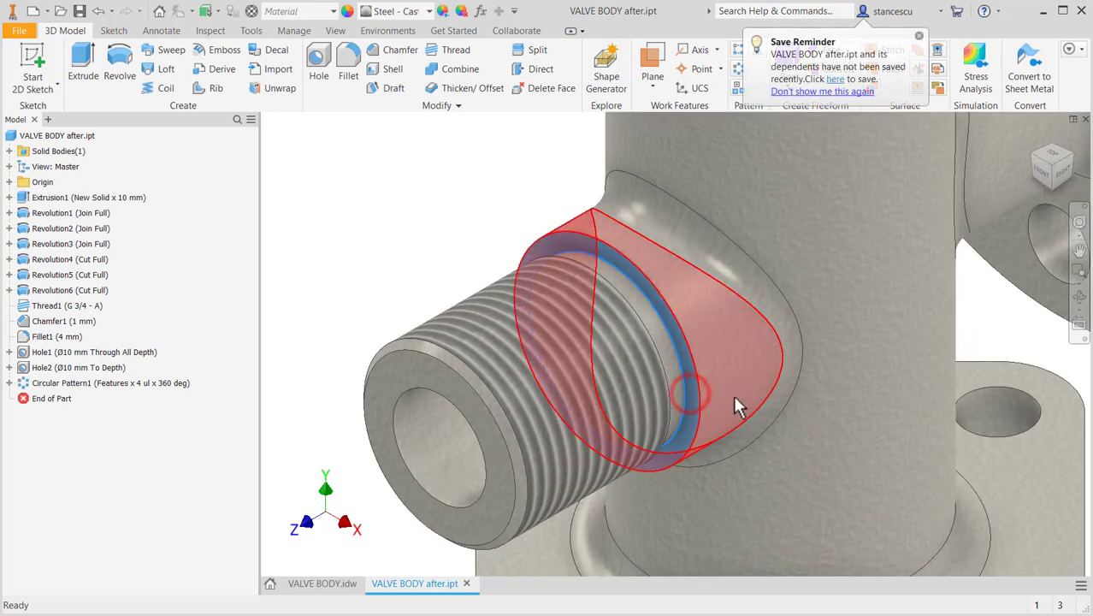
scroll(739, 376, up, 6)
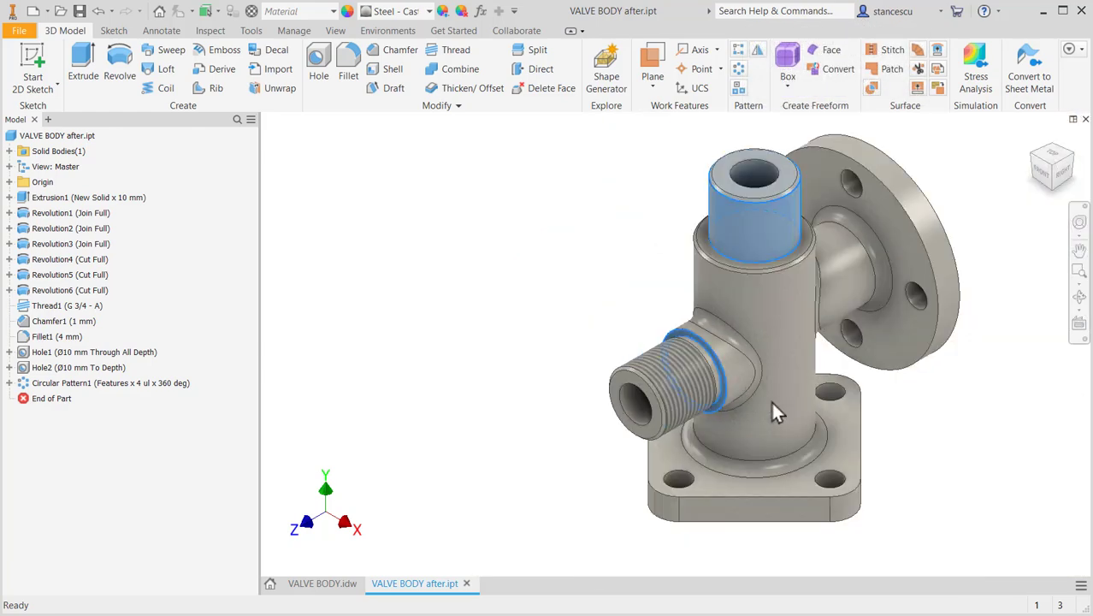
key(F4)
drag(800, 415, 803, 363)
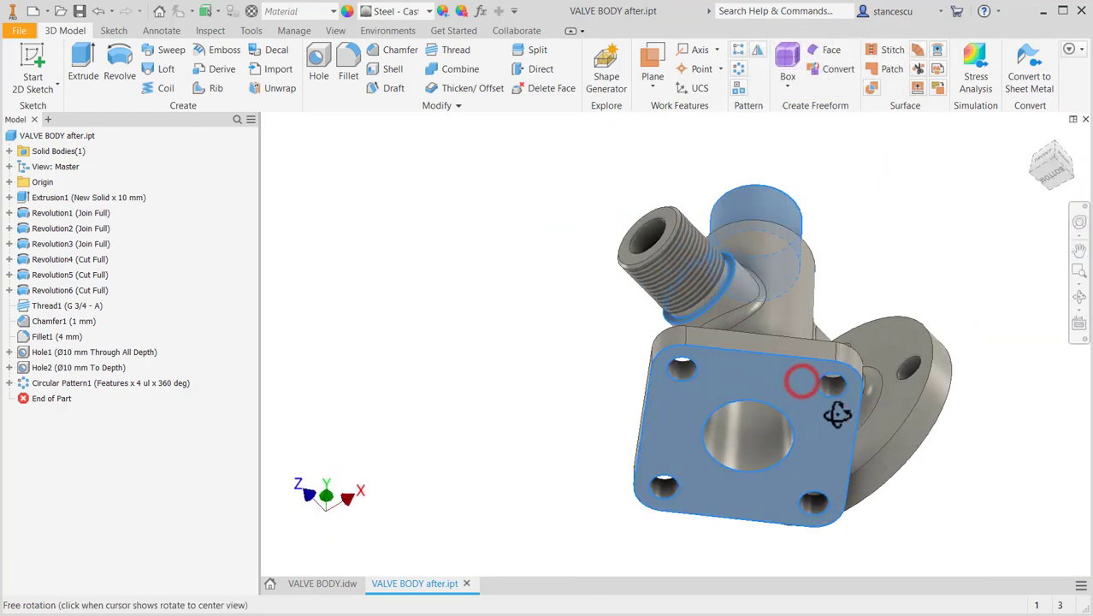
drag(837, 407, 821, 389)
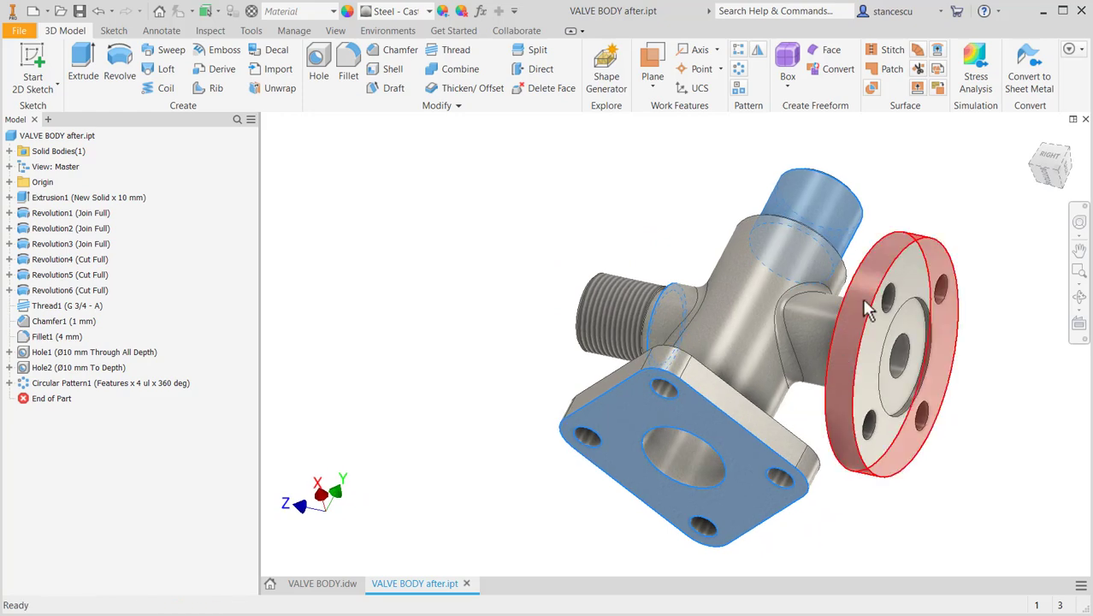
scroll(915, 370, down, 6)
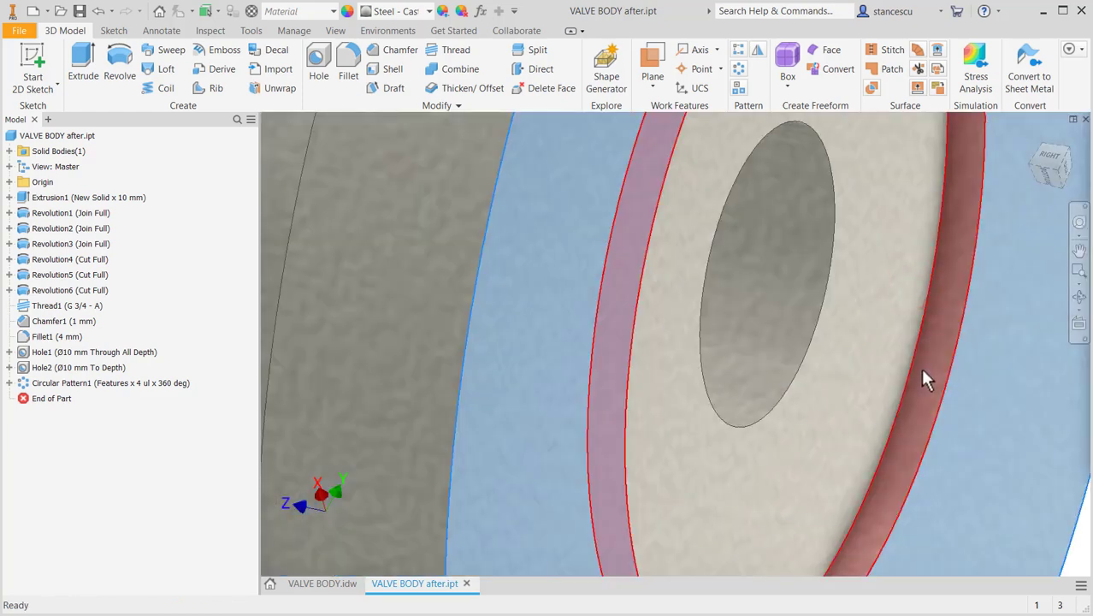
scroll(903, 380, up, 6)
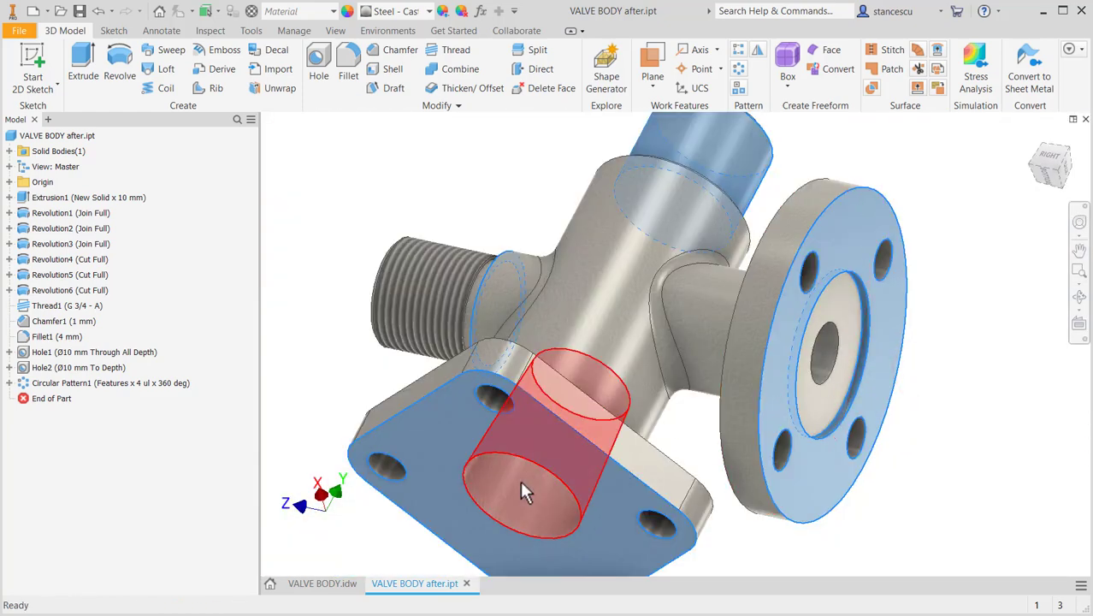
drag(522, 241, 495, 324)
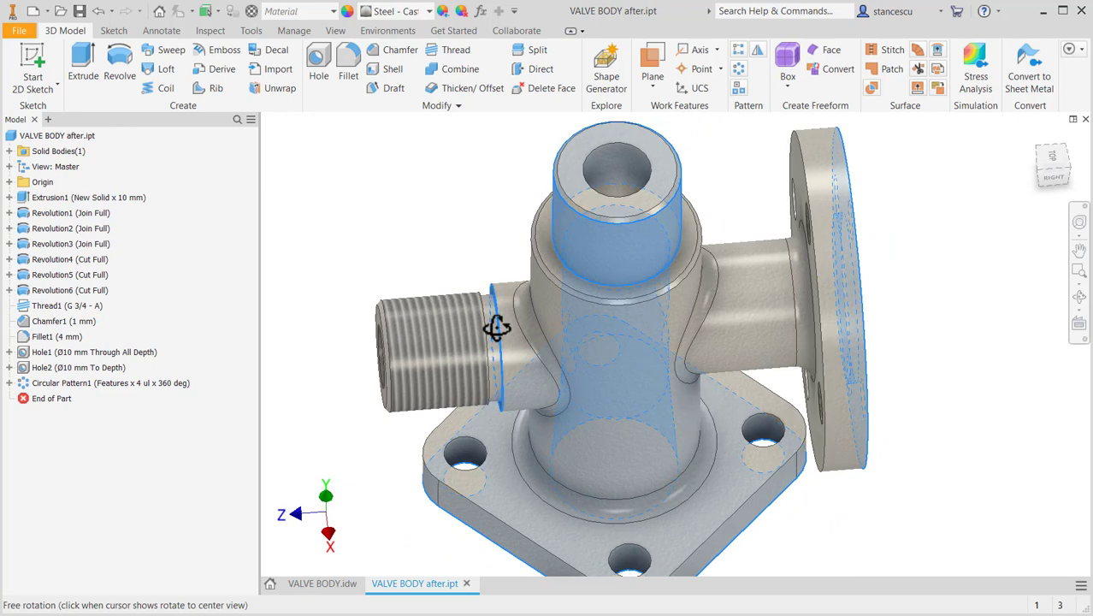
click(545, 242)
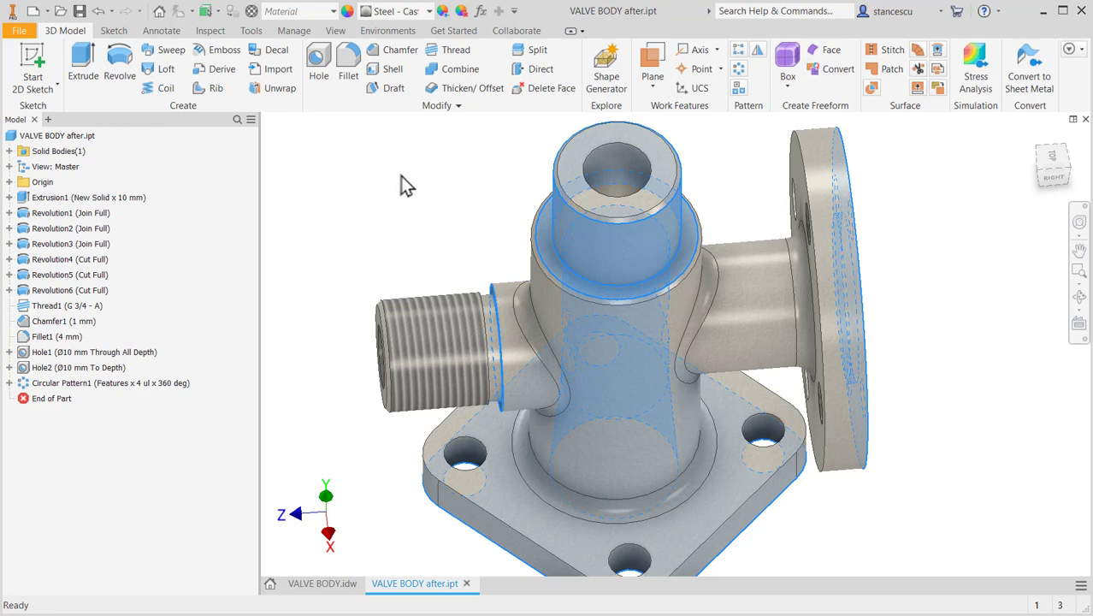
click(395, 12)
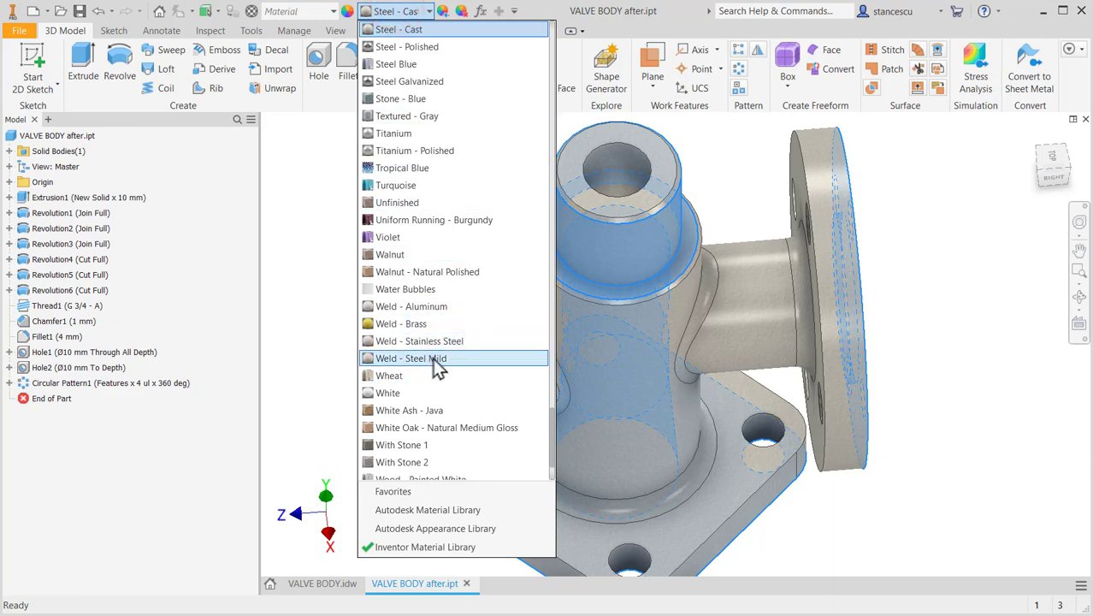
click(431, 49)
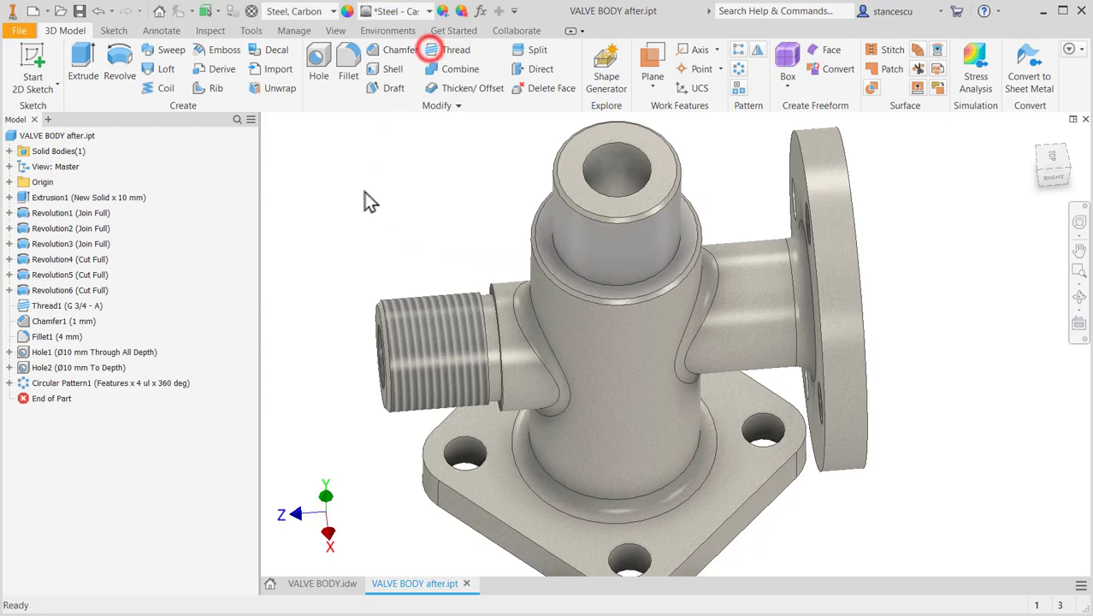
Check the valve body's mass and other physical properties in the part's iProperties, then close them.
key(F6)
click(415, 190)
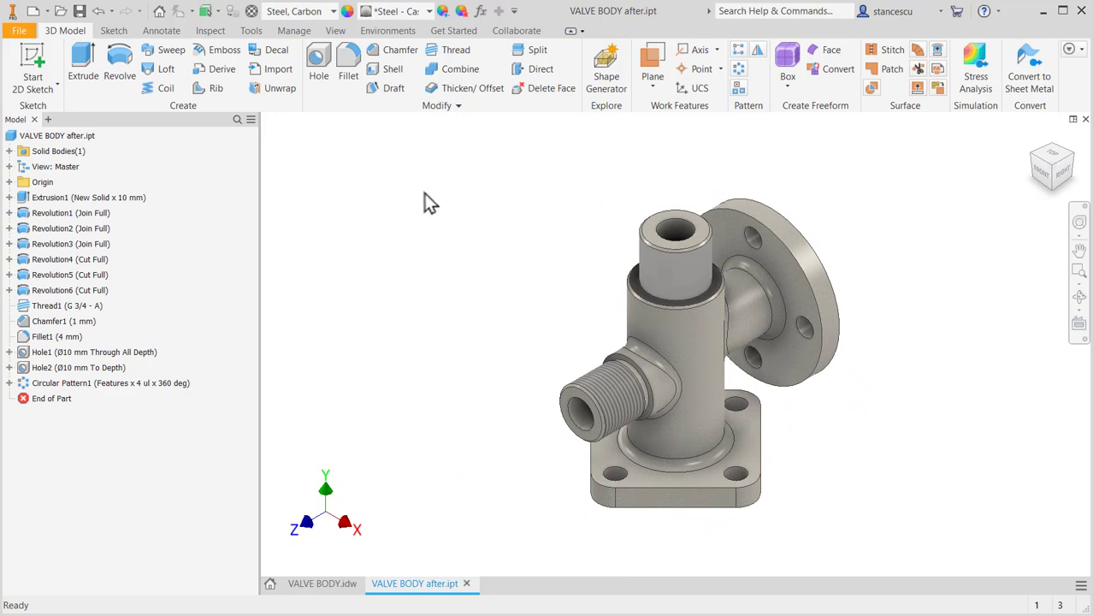
right_click(47, 137)
click(94, 288)
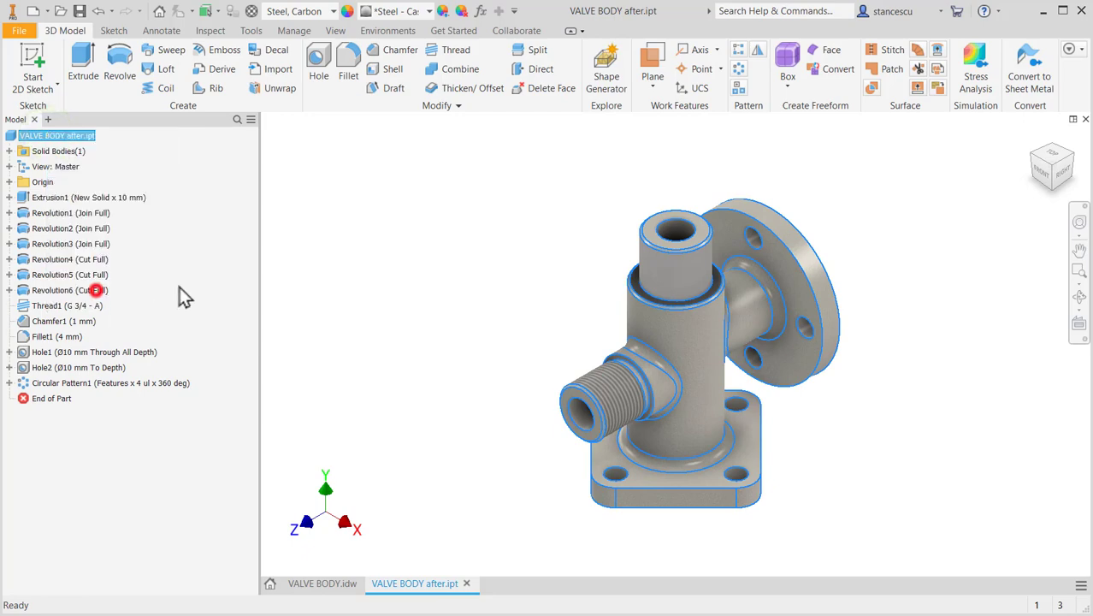
click(595, 100)
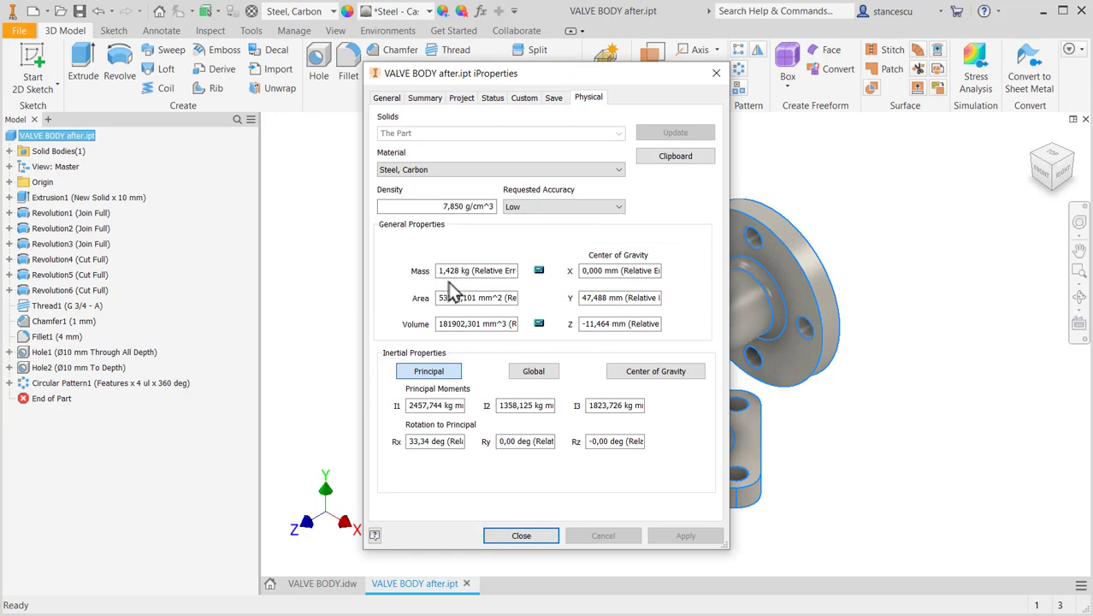
click(520, 535)
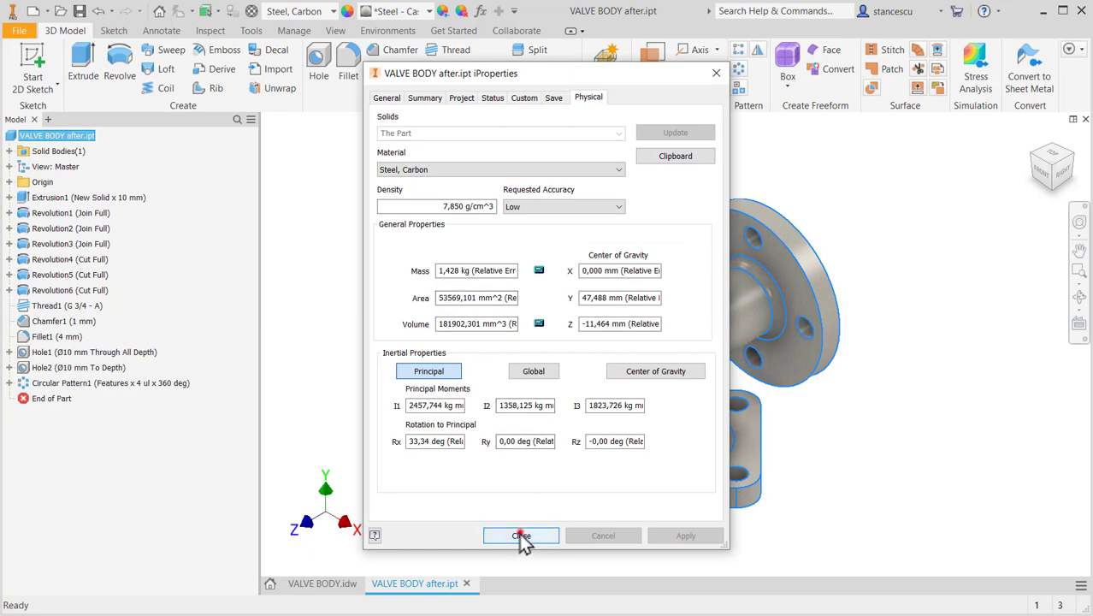
click(554, 242)
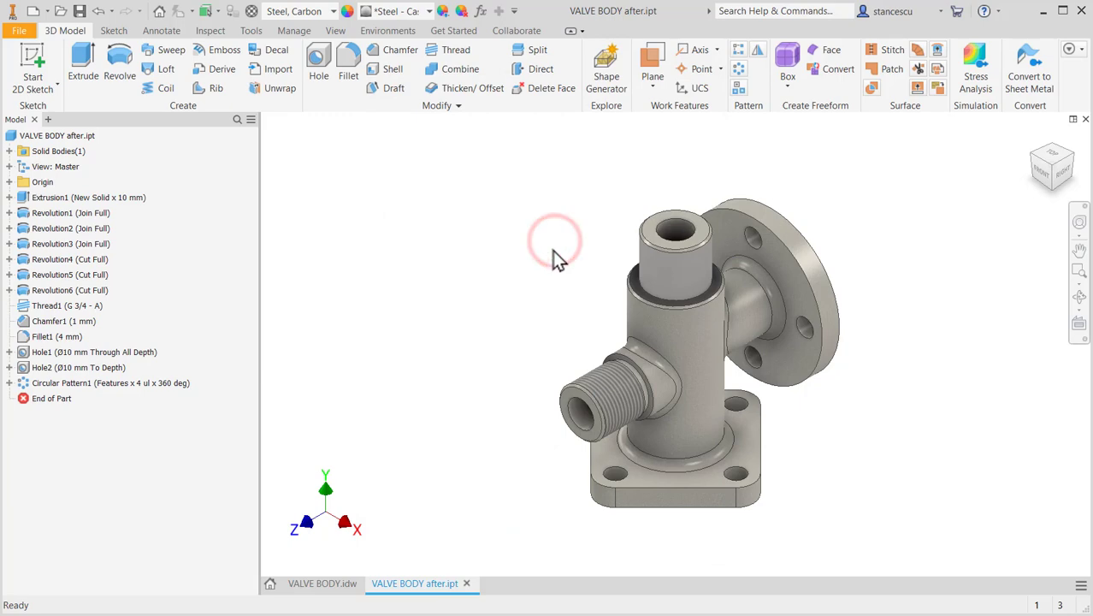